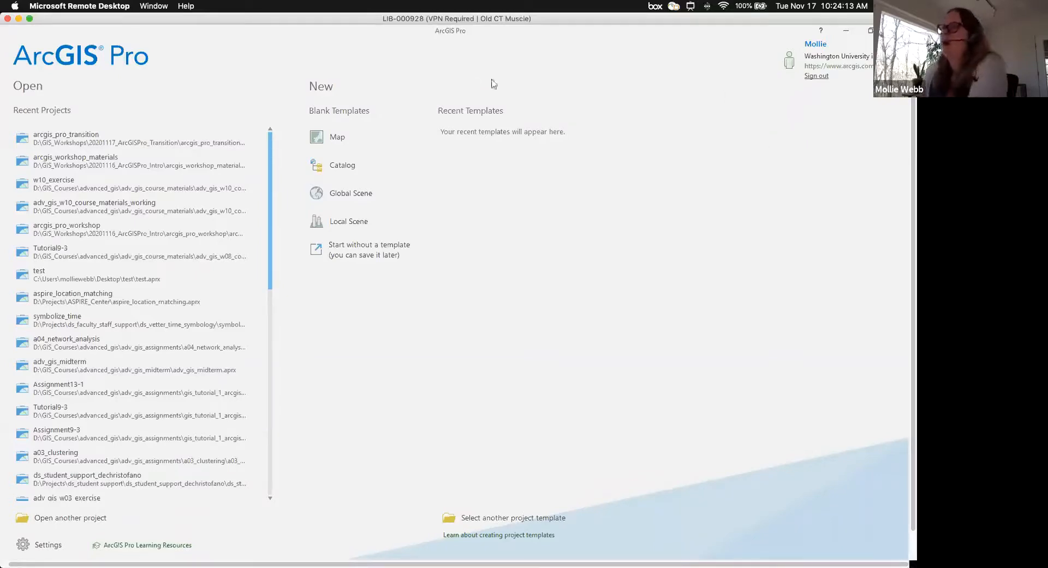
# - Start a blank Map project located in D:\GIS_Workshops\20201117_ArcGISPro_Transition
pyautogui.click(345, 140)
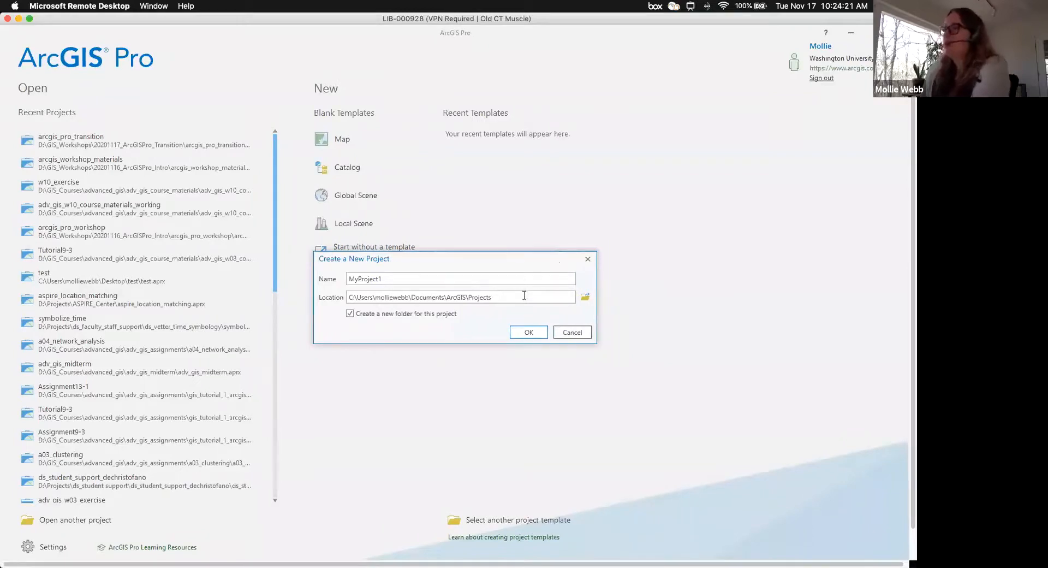
pyautogui.click(584, 298)
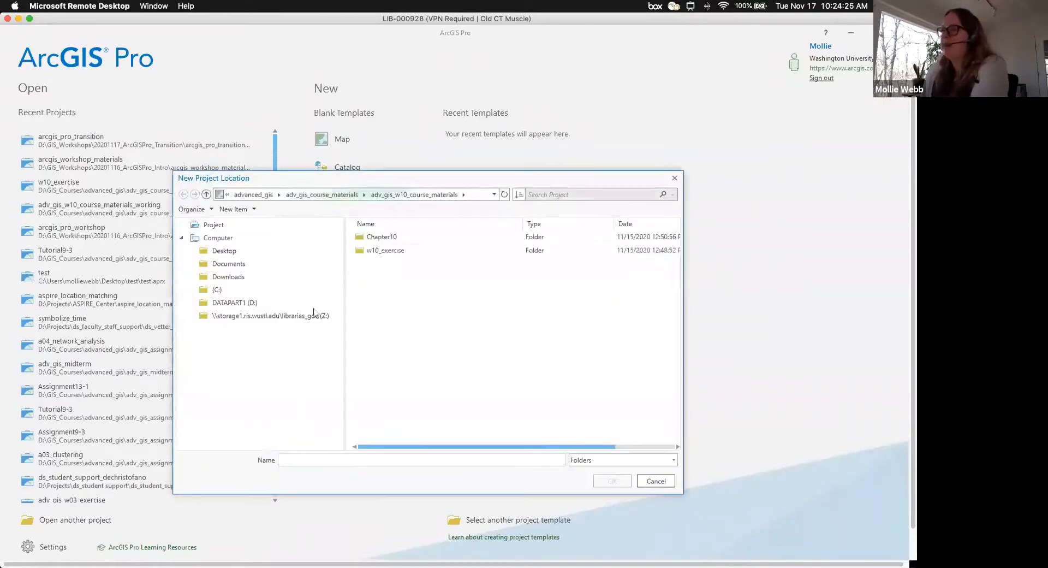
pyautogui.click(259, 306)
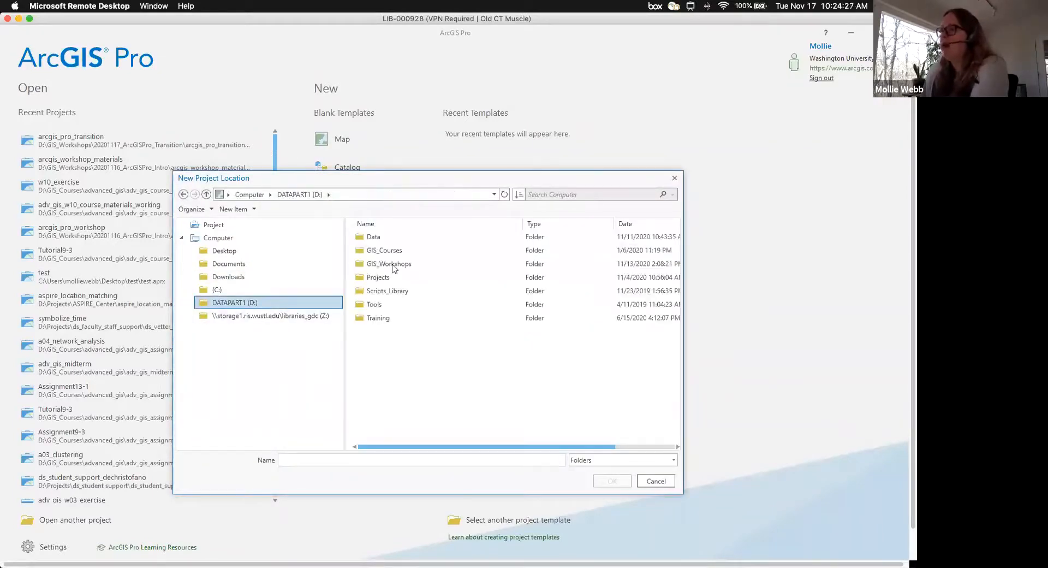
pyautogui.doubleClick(394, 266)
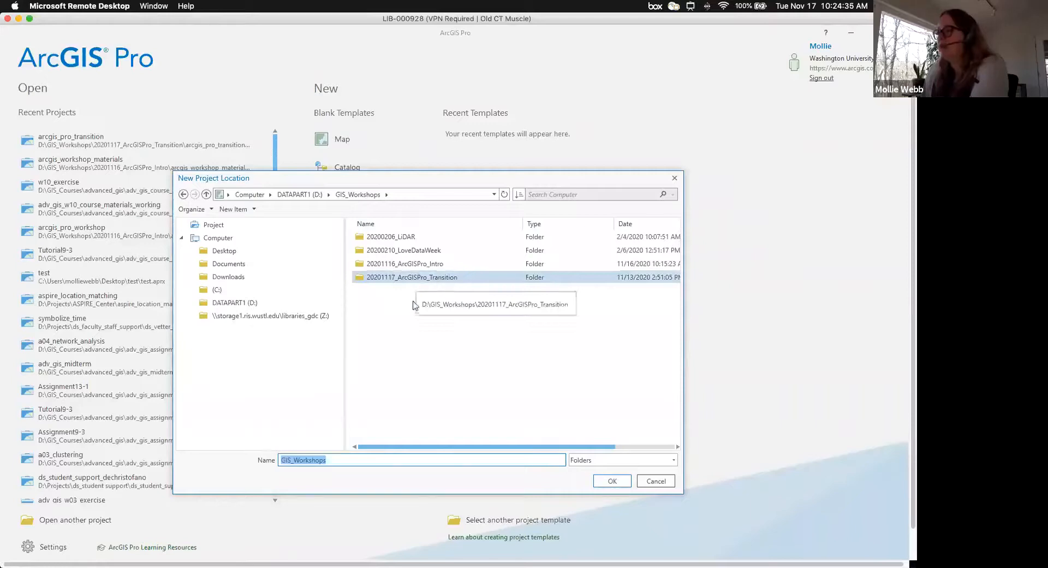
pyautogui.click(395, 280)
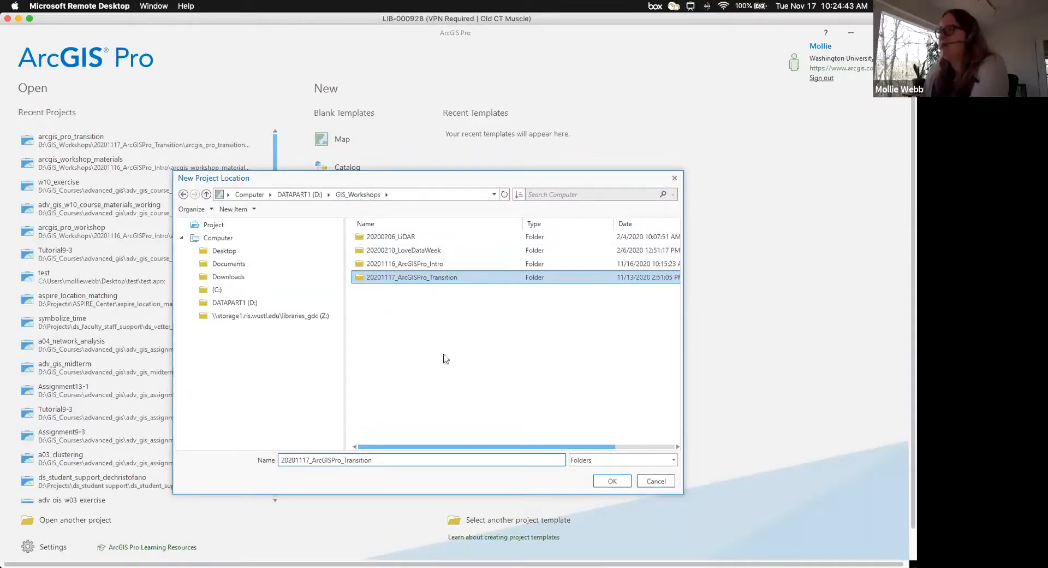
pyautogui.rightClick(425, 331)
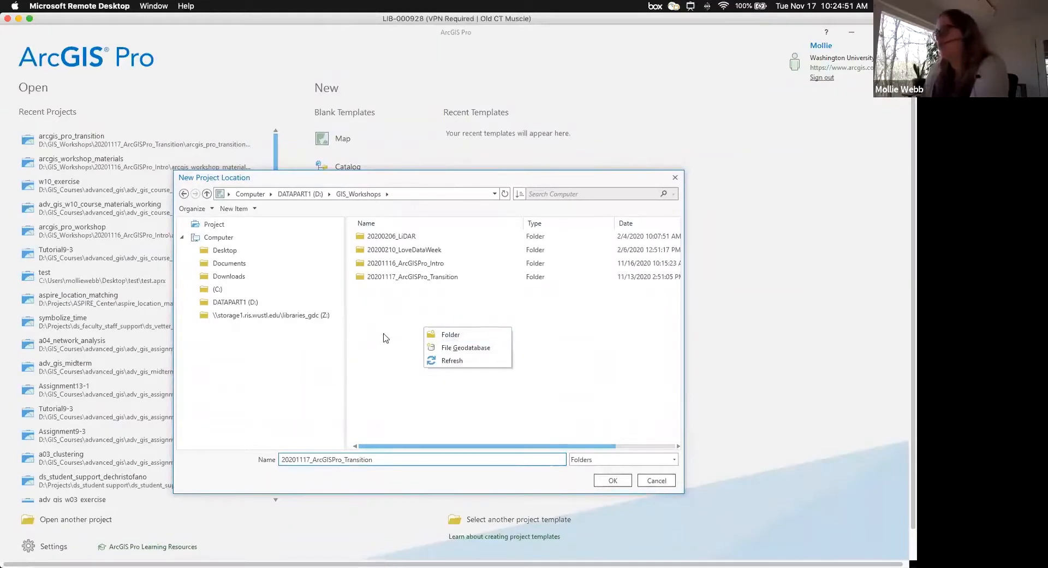
pyautogui.click(411, 338)
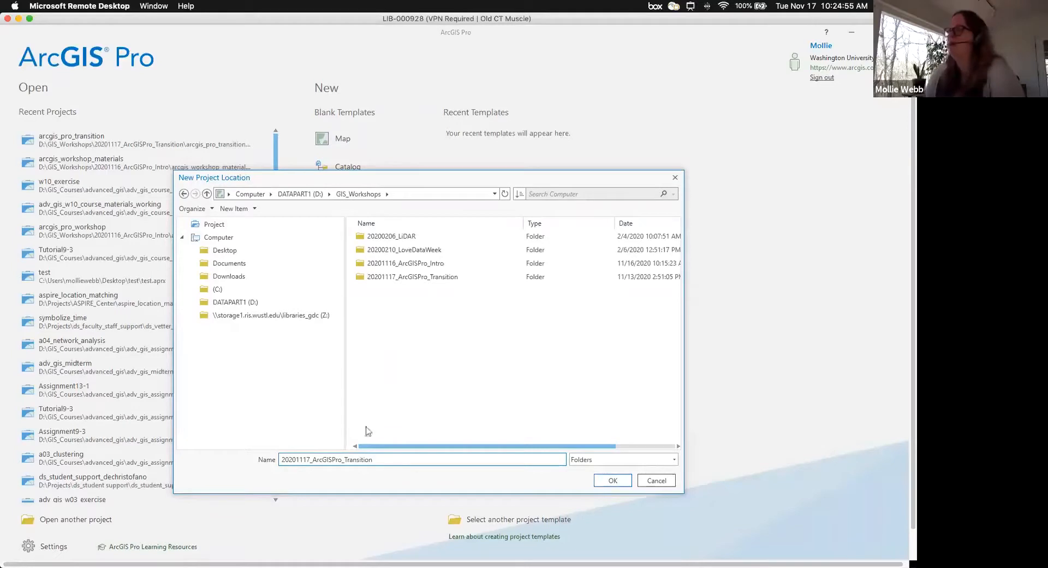
pyautogui.click(612, 481)
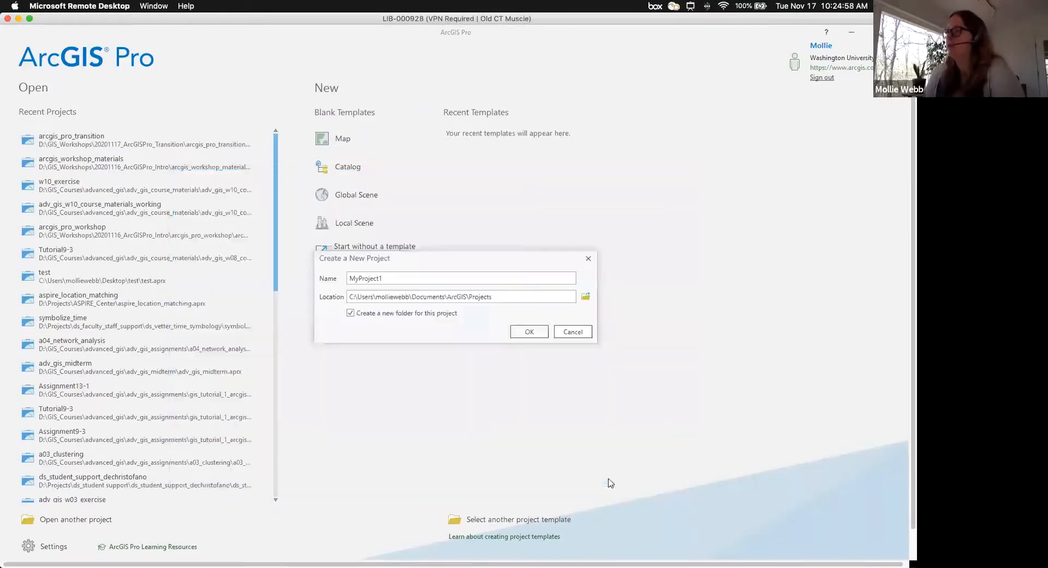
# - Name the project arcgispro_transition and create it
pyautogui.doubleClick(381, 278)
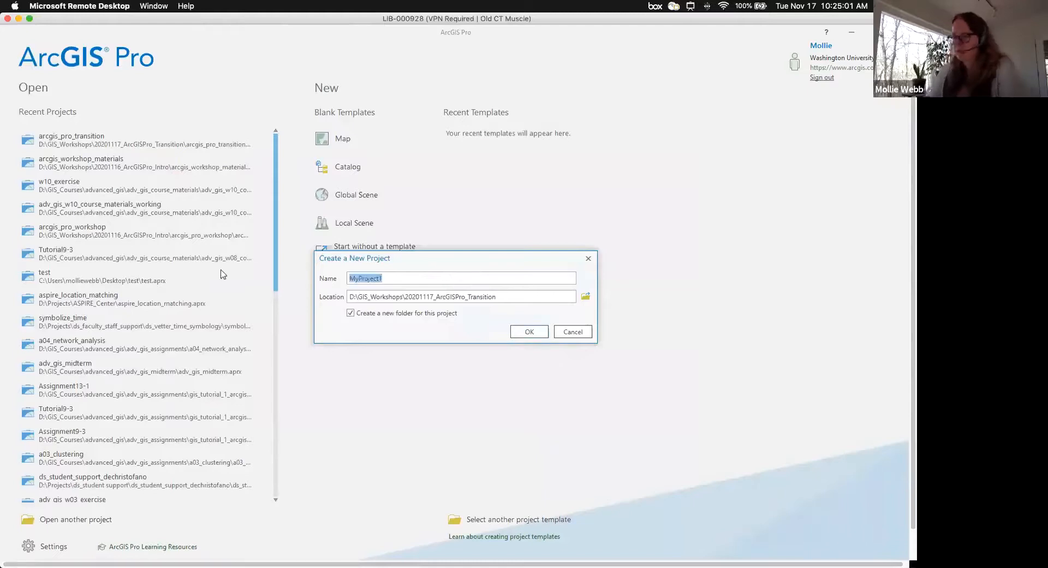
pyautogui.write('arcgis')
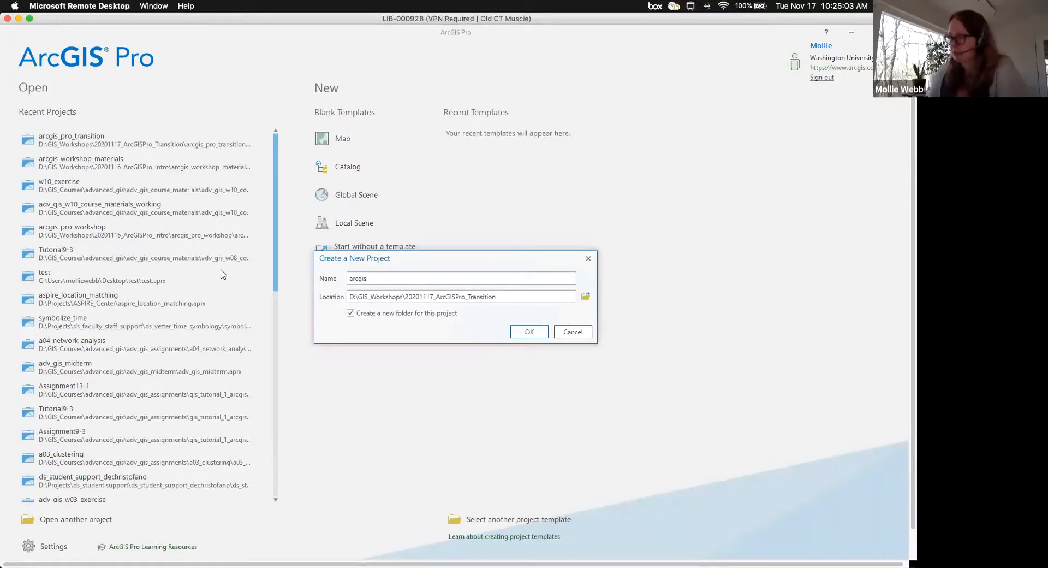
pyautogui.write('pro')
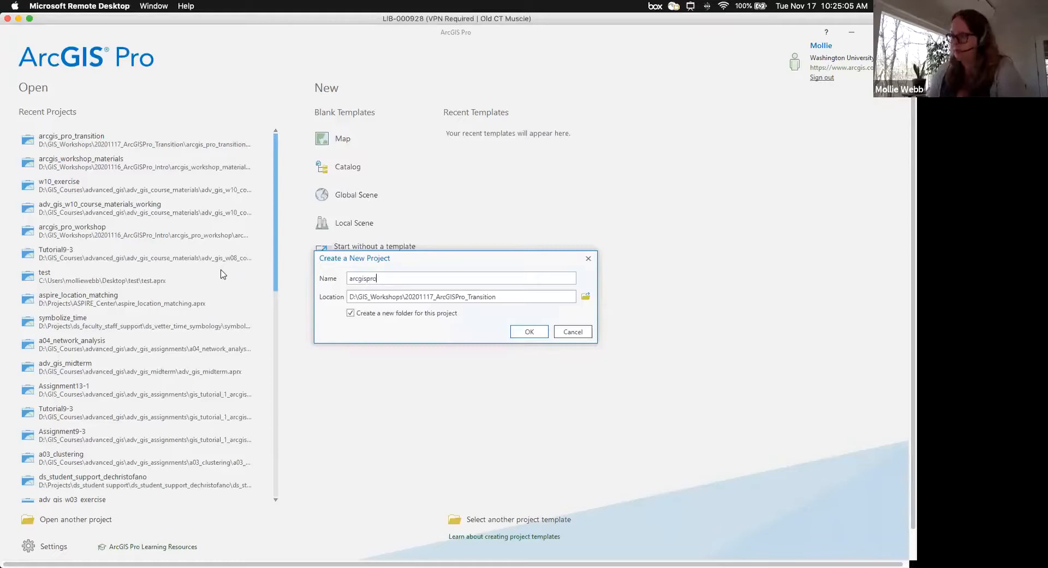
pyautogui.write('_transition')
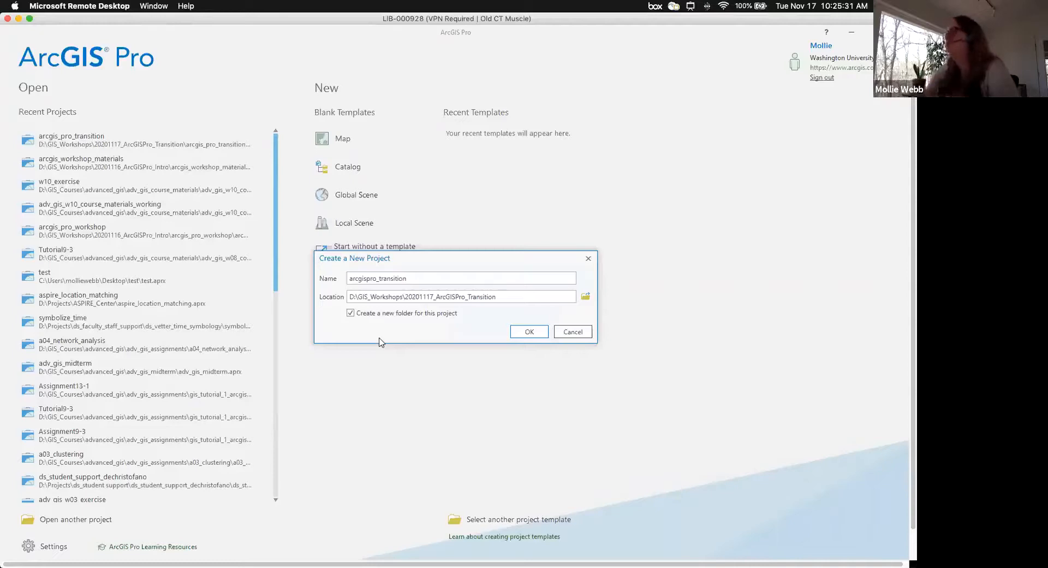
pyautogui.click(520, 335)
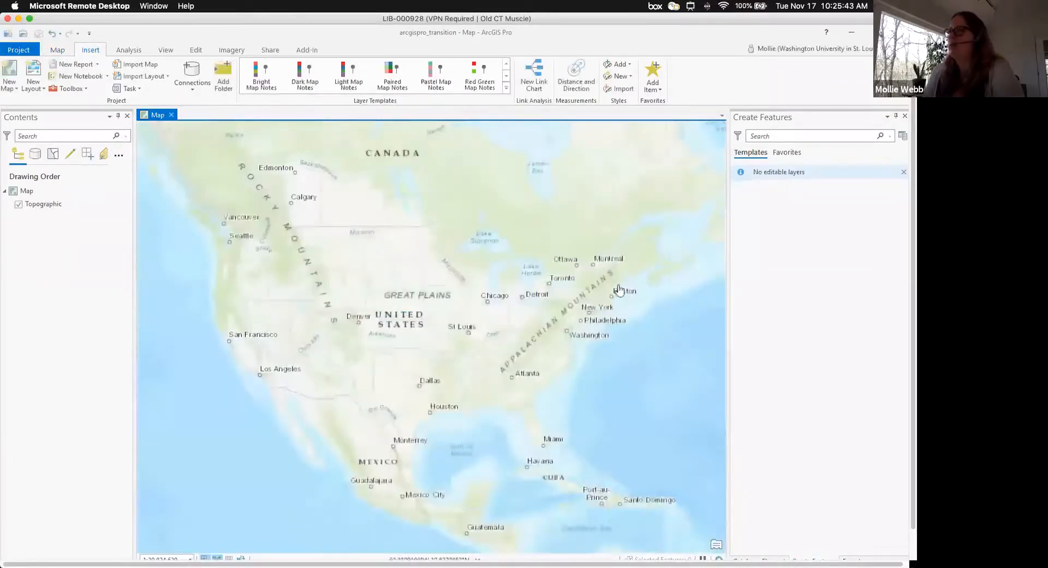
# - Zoom the topographic map in on the continental United States
pyautogui.scroll(1, 541, 430)
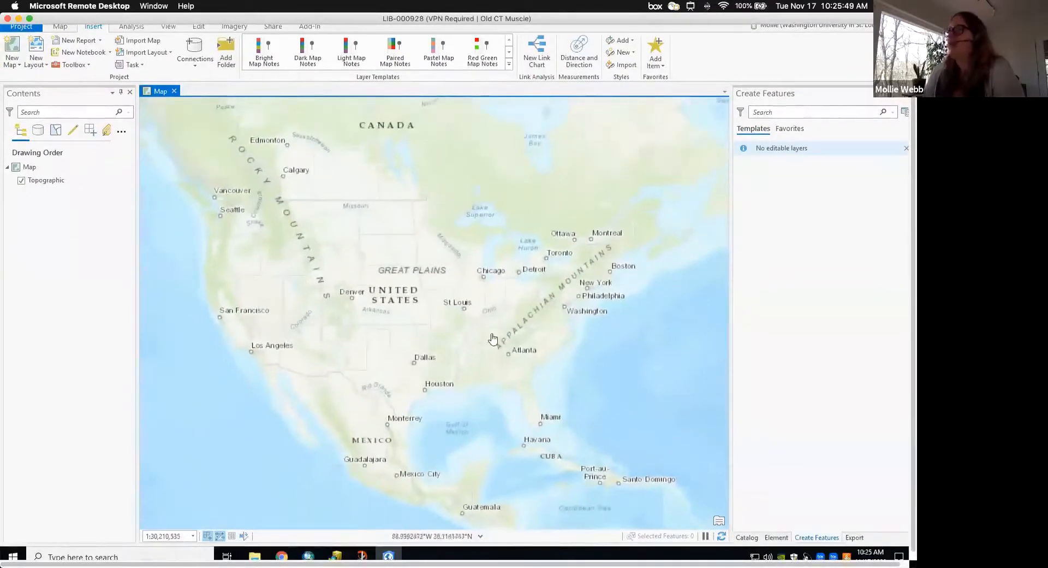
pyautogui.scroll(2, 472, 334)
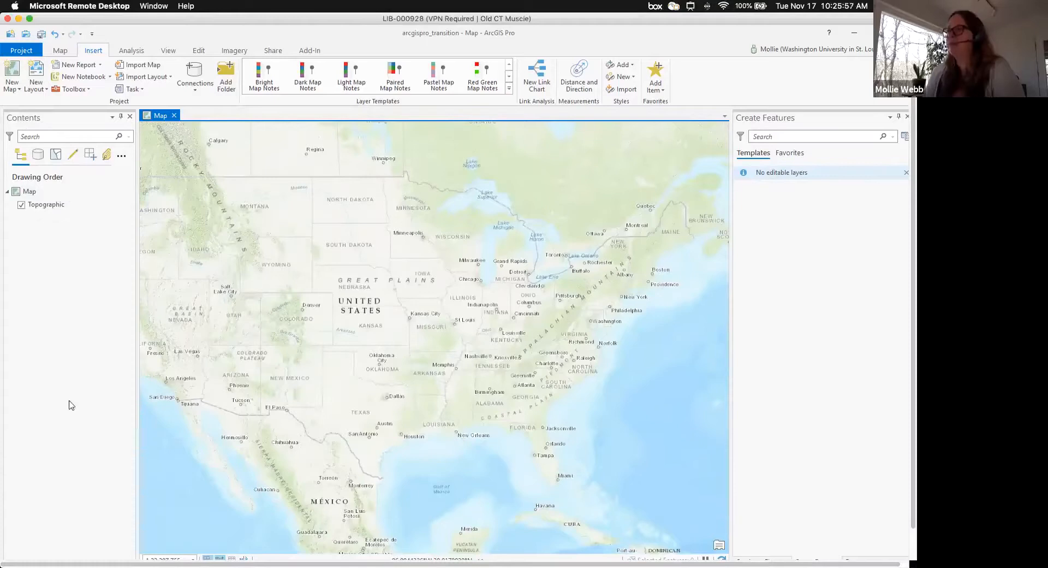
pyautogui.click(169, 51)
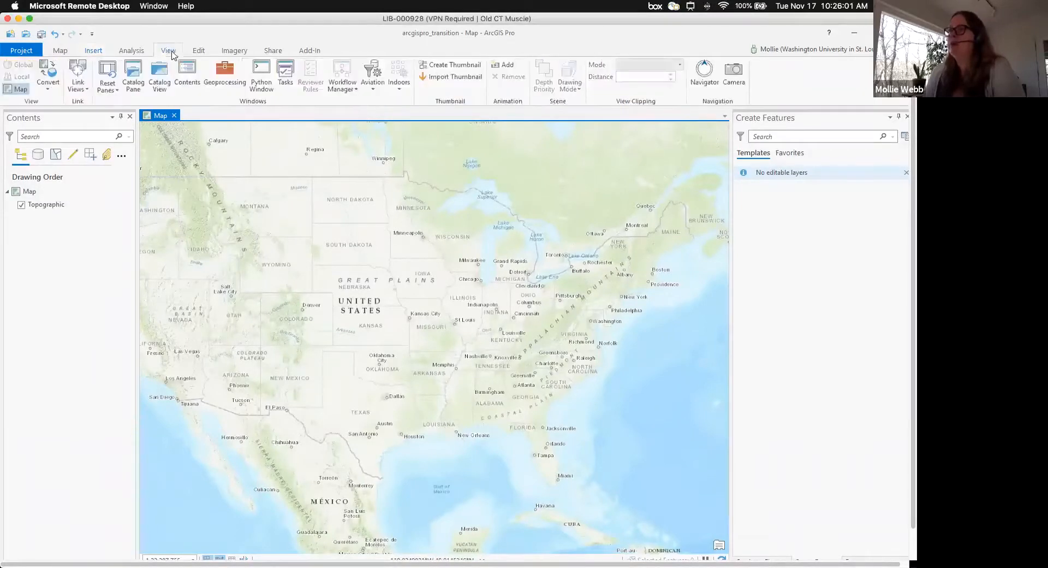
# - Open the Catalog pane and expand Folders to list arcgispro_transition's contents
pyautogui.click(134, 76)
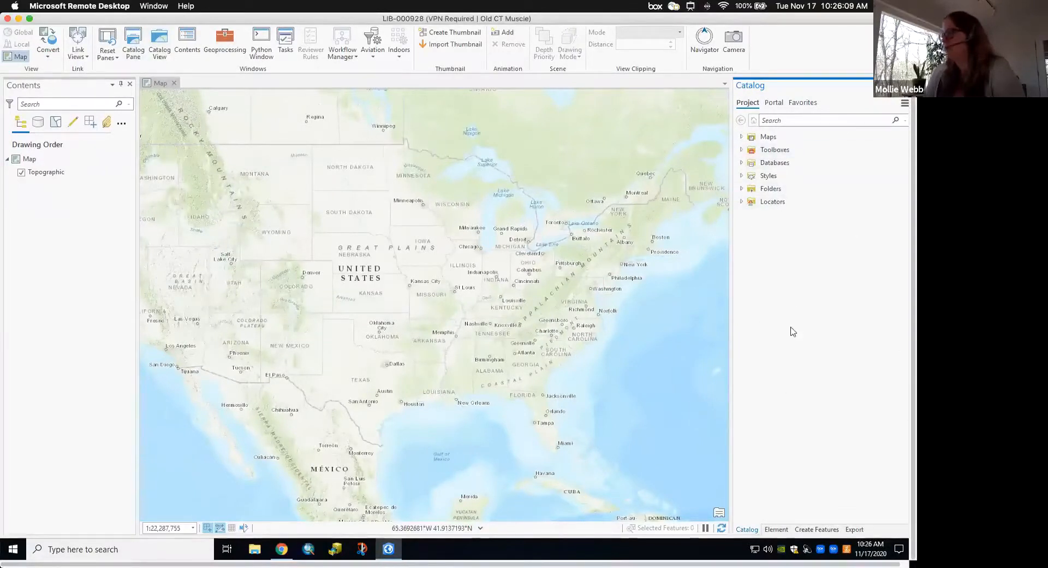
pyautogui.click(741, 189)
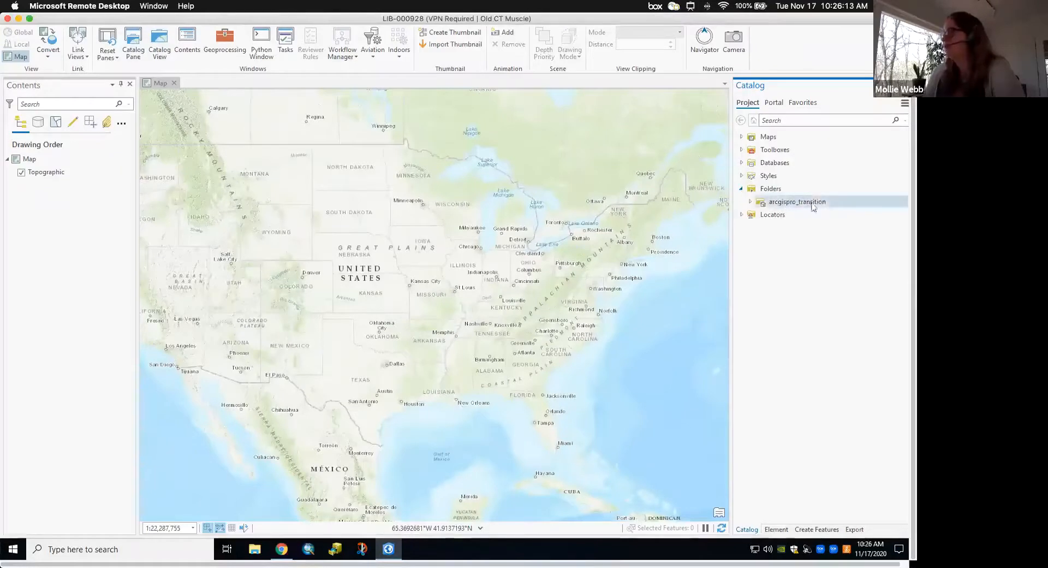
pyautogui.moveTo(808, 206)
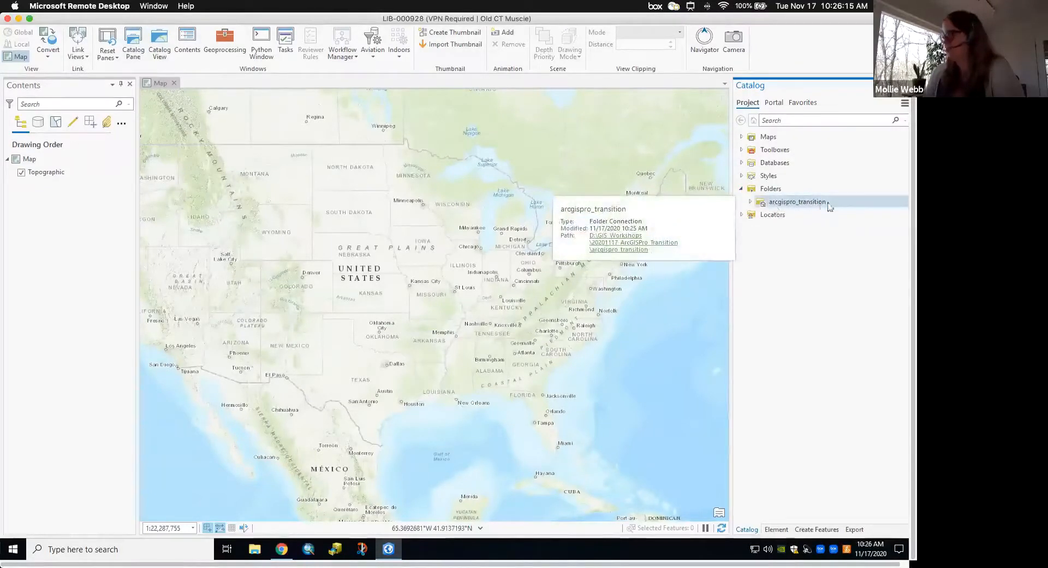
pyautogui.click(751, 202)
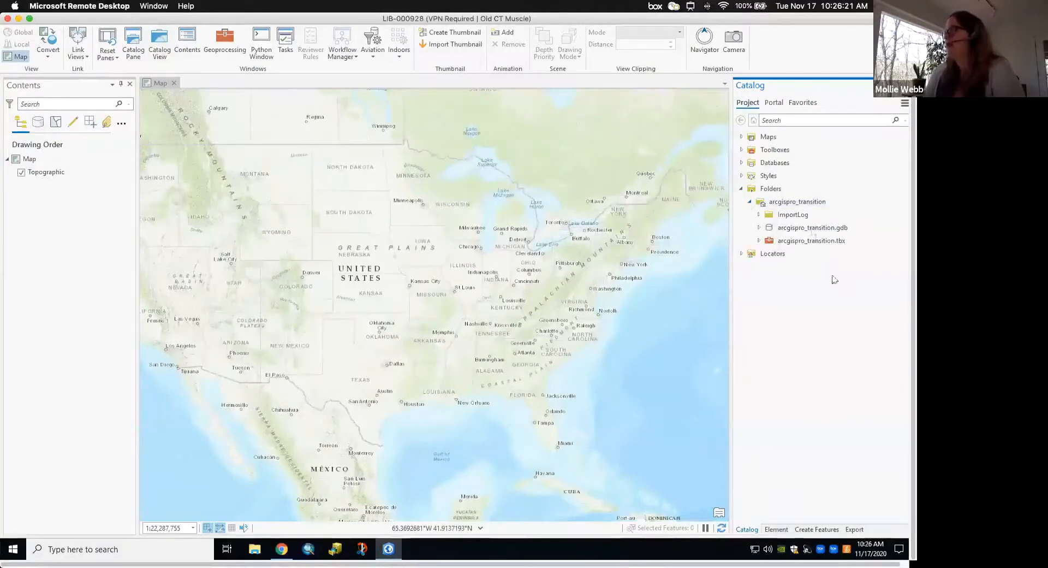
# - Inspect arcgispro_transition.gdb, arcgispro_transition.tbx and ImportLog, then expand Maps
pyautogui.click(814, 228)
pyautogui.click(822, 243)
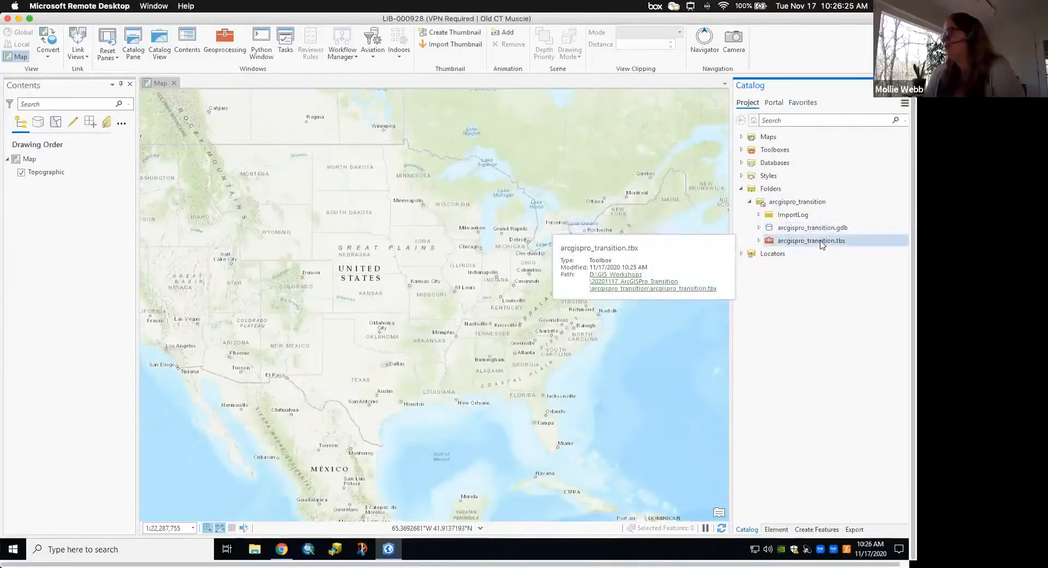
pyautogui.click(797, 216)
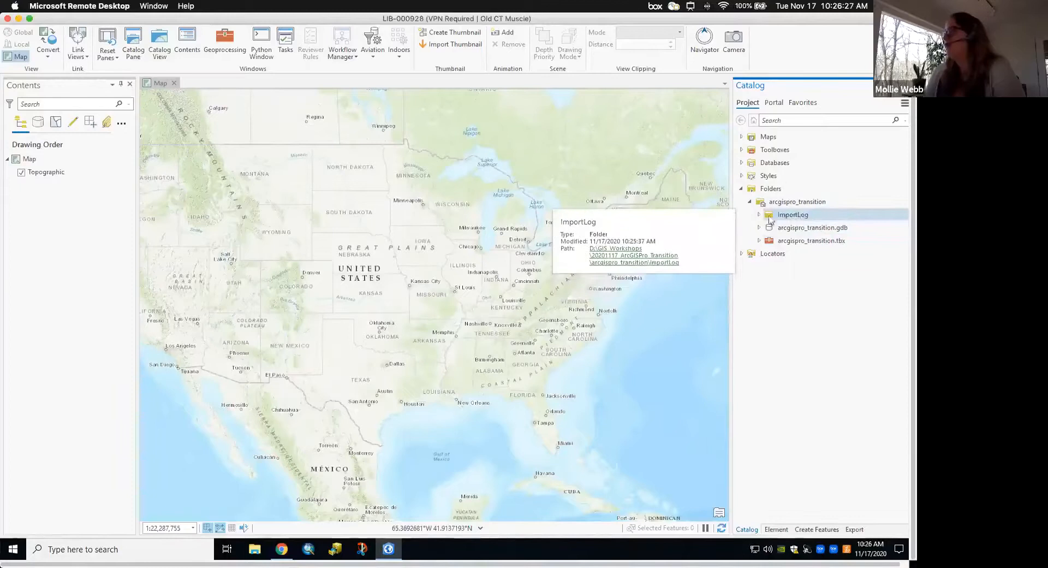
pyautogui.click(760, 215)
pyautogui.click(759, 216)
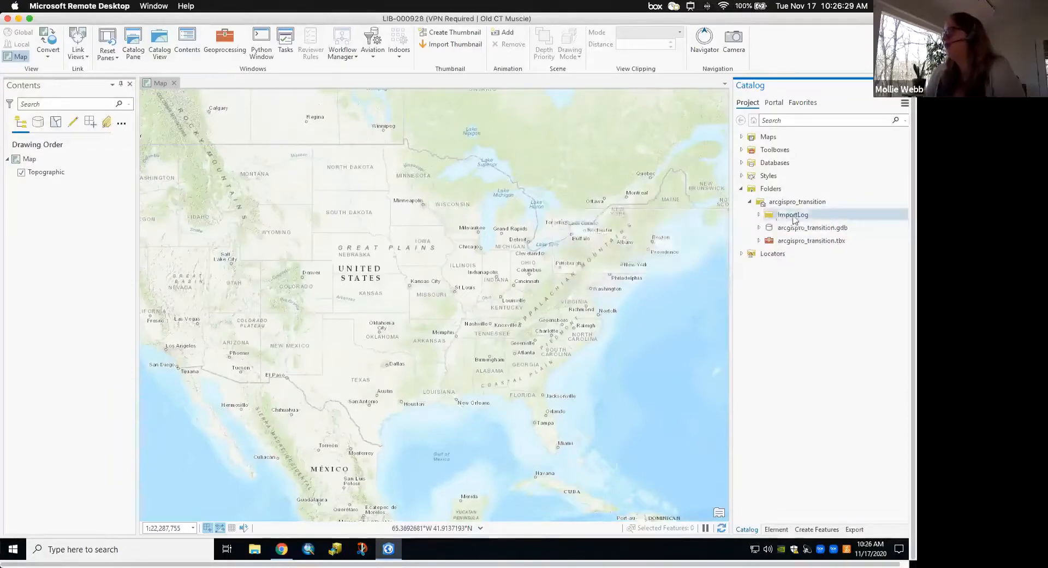
pyautogui.moveTo(792, 219)
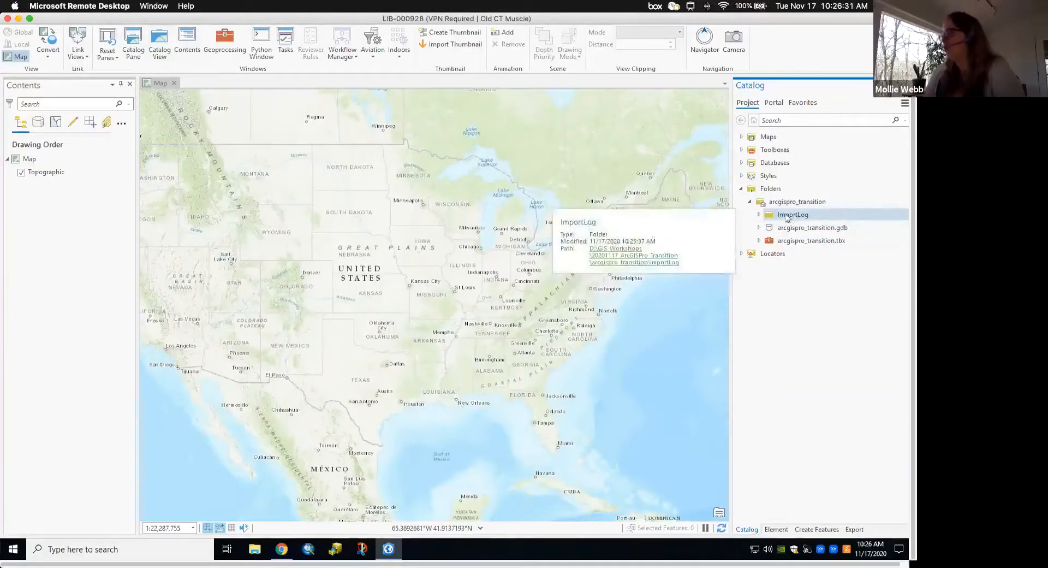
pyautogui.scroll(2, 790, 253)
pyautogui.click(788, 252)
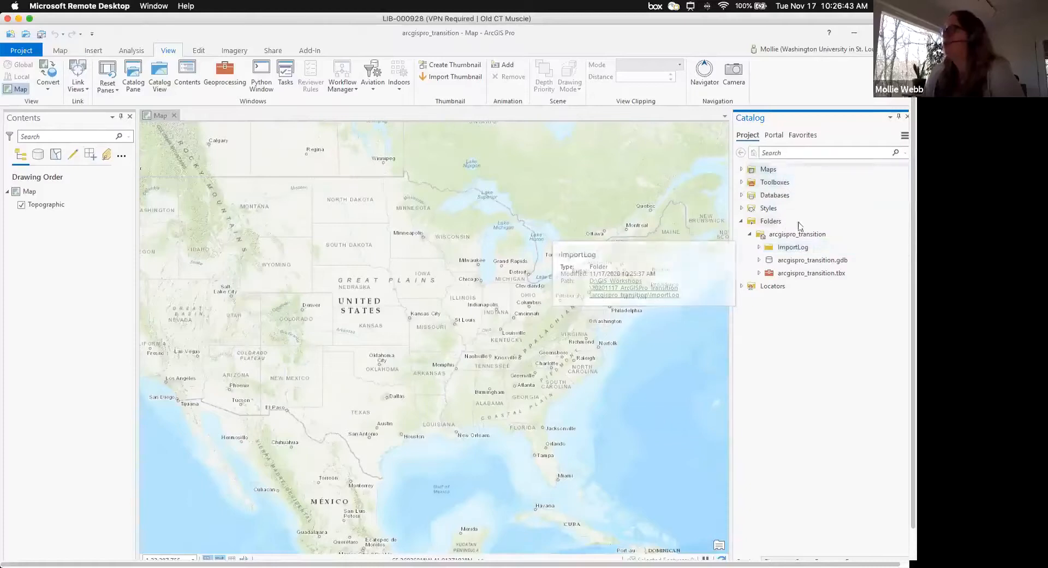
pyautogui.click(742, 170)
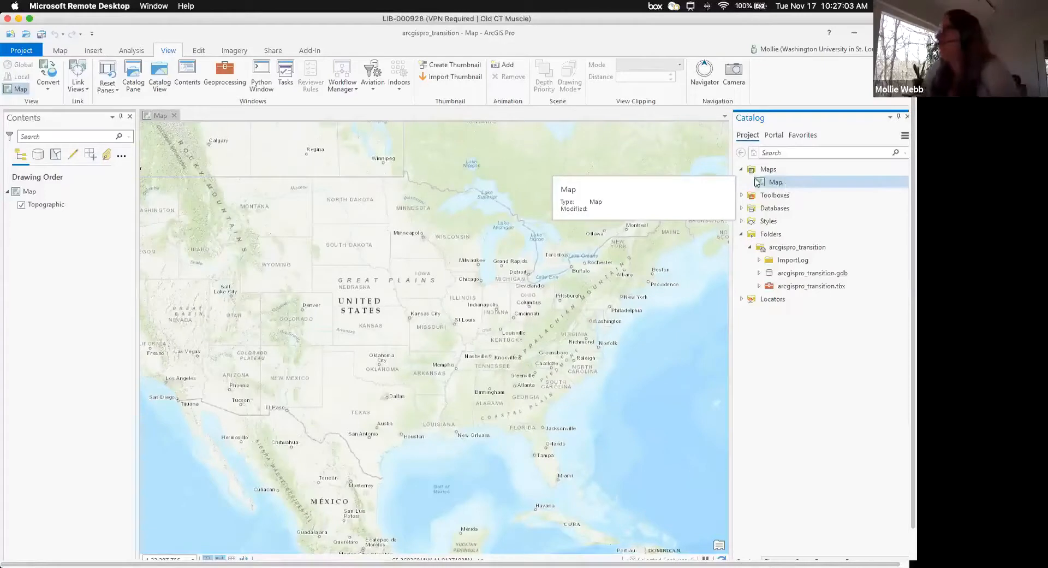
# - Copy ds_transition_to_arcgis_pro_data.zip from the Downloads folder in File Explorer
pyautogui.click(855, 33)
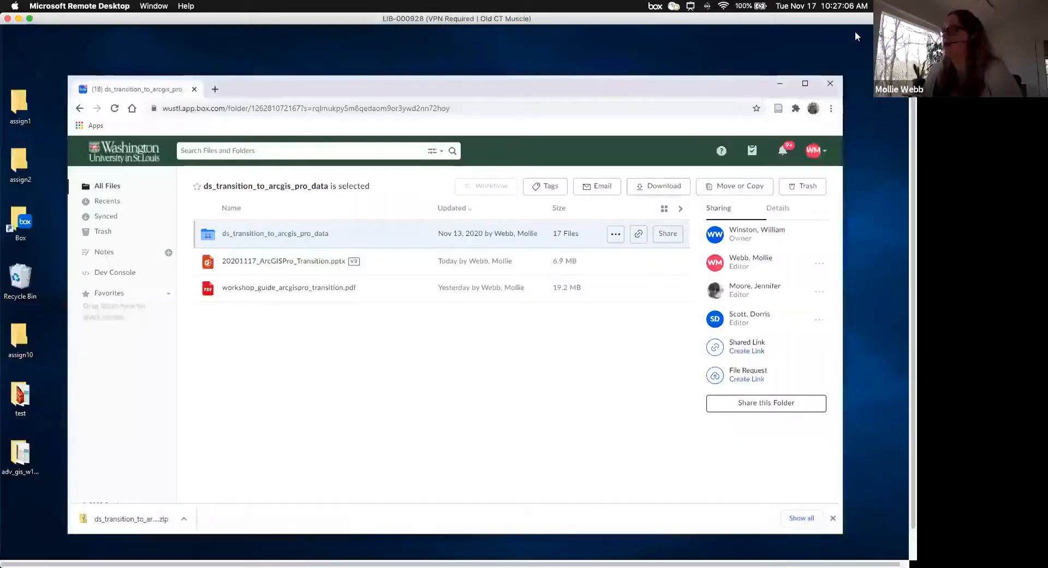
pyautogui.click(780, 83)
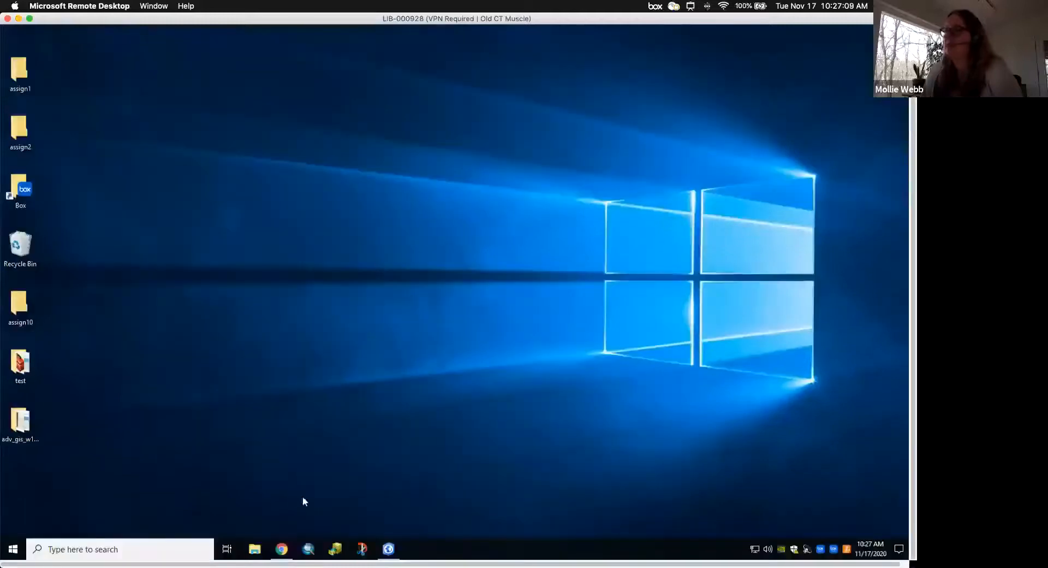
pyautogui.click(254, 548)
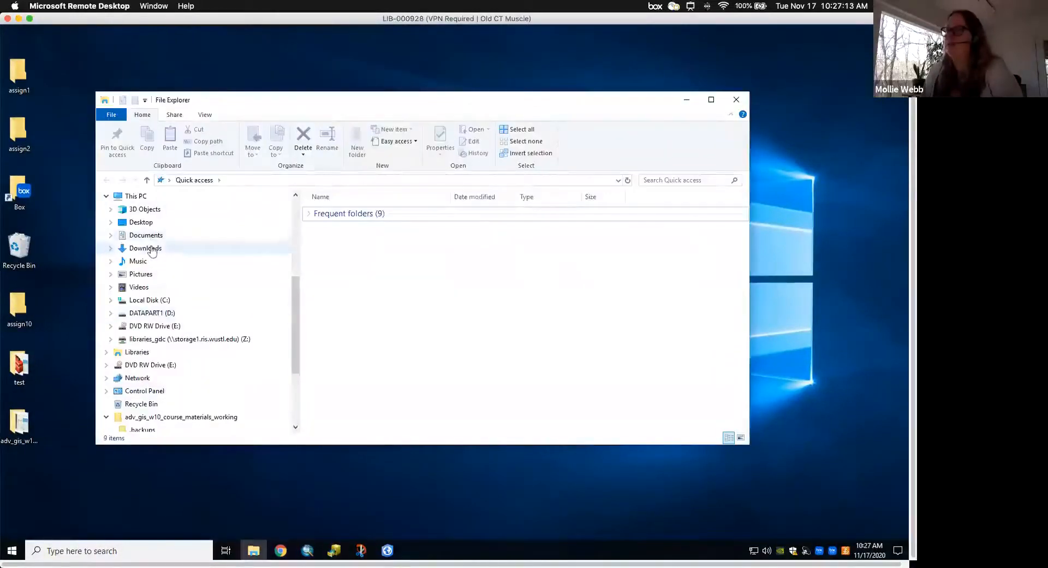
pyautogui.click(152, 249)
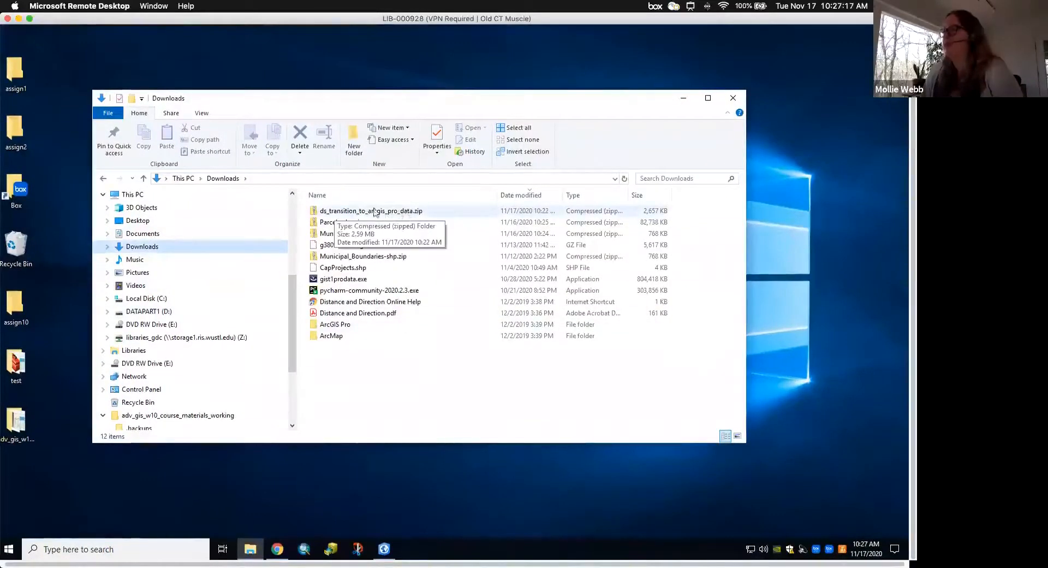
pyautogui.rightClick(393, 214)
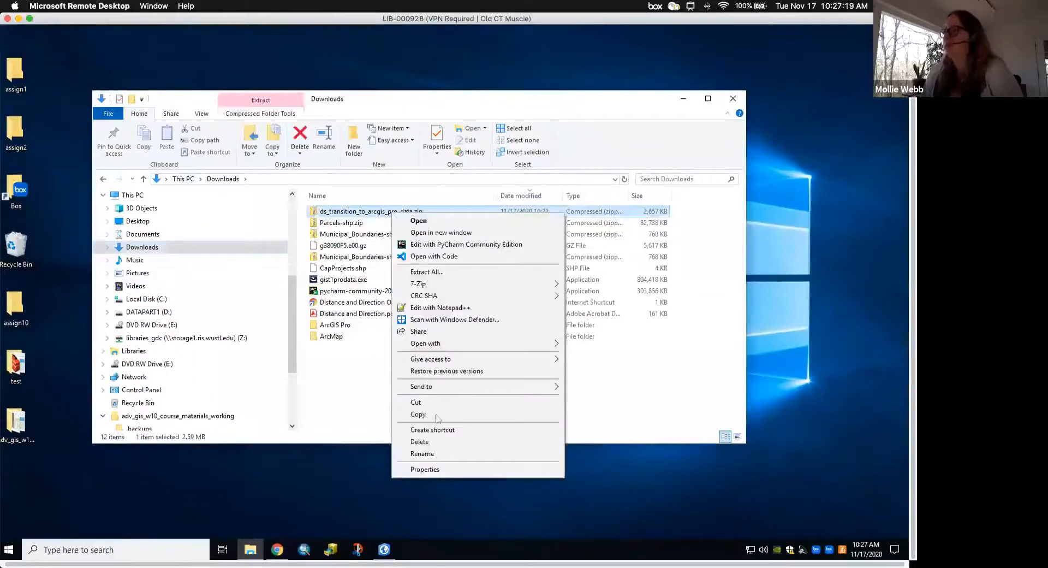
pyautogui.click(418, 414)
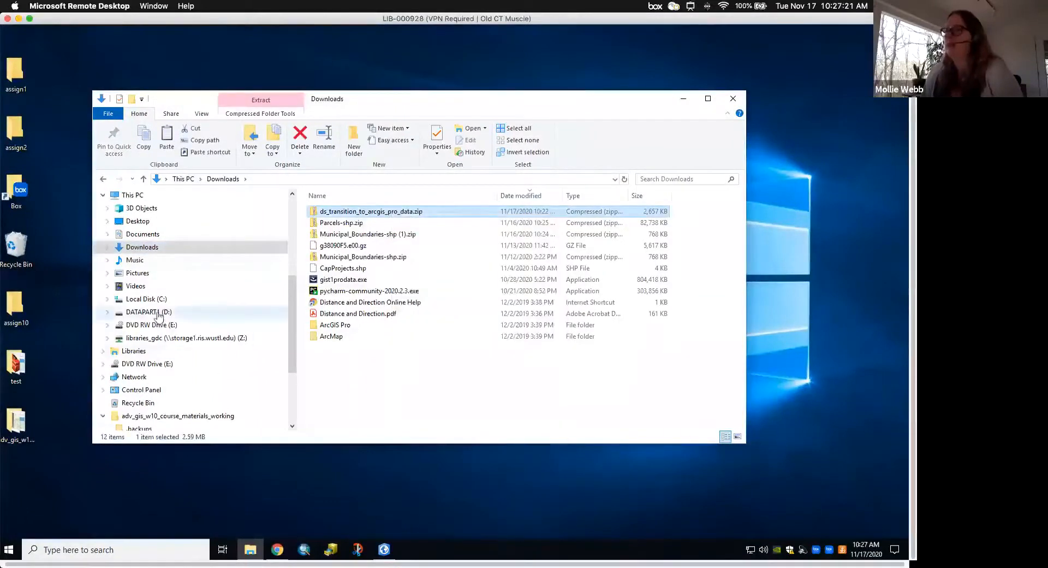
# - Paste the zip into D:\GIS_Workshops\20201117_ArcGISPro_Transition\arcgispro_transition
pyautogui.click(149, 312)
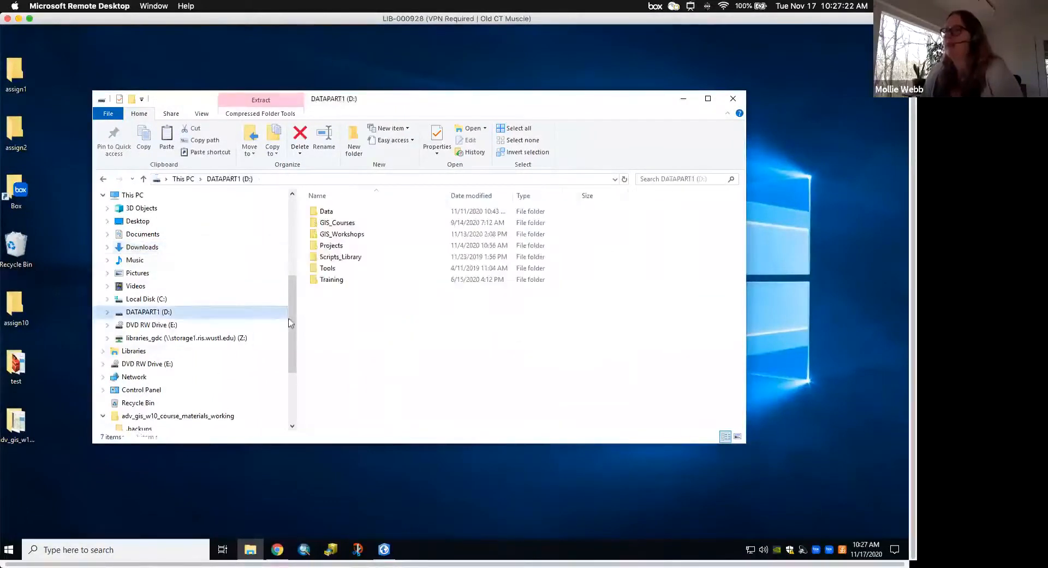
pyautogui.doubleClick(350, 234)
pyautogui.doubleClick(361, 246)
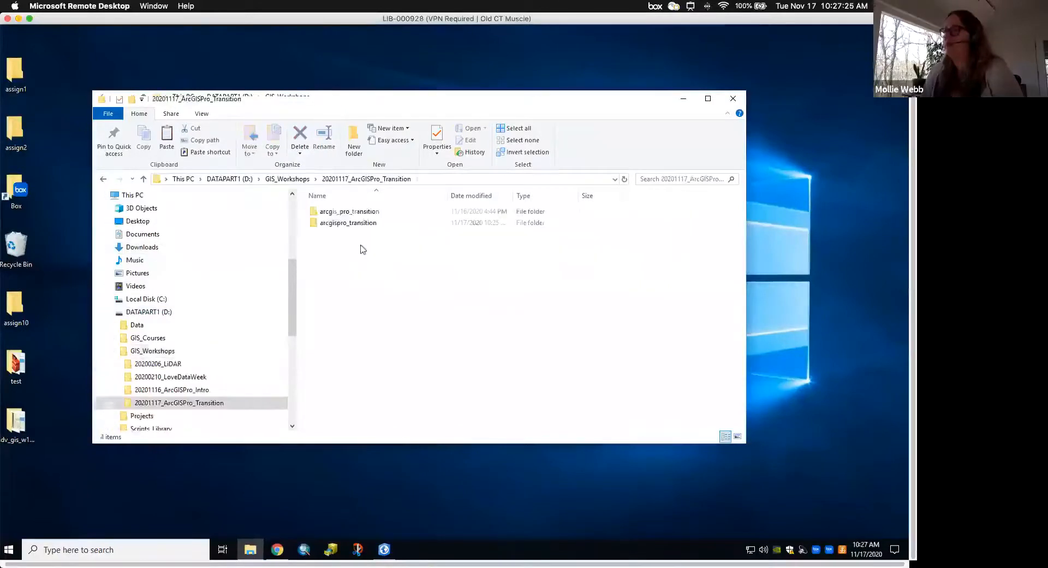
pyautogui.click(356, 224)
pyautogui.doubleClick(356, 224)
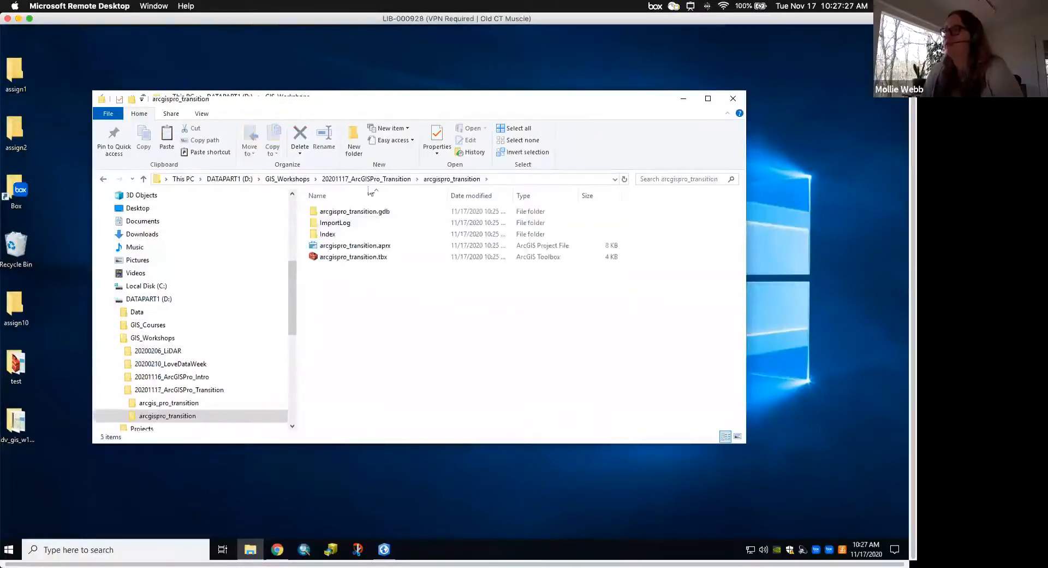
pyautogui.rightClick(351, 292)
pyautogui.click(396, 365)
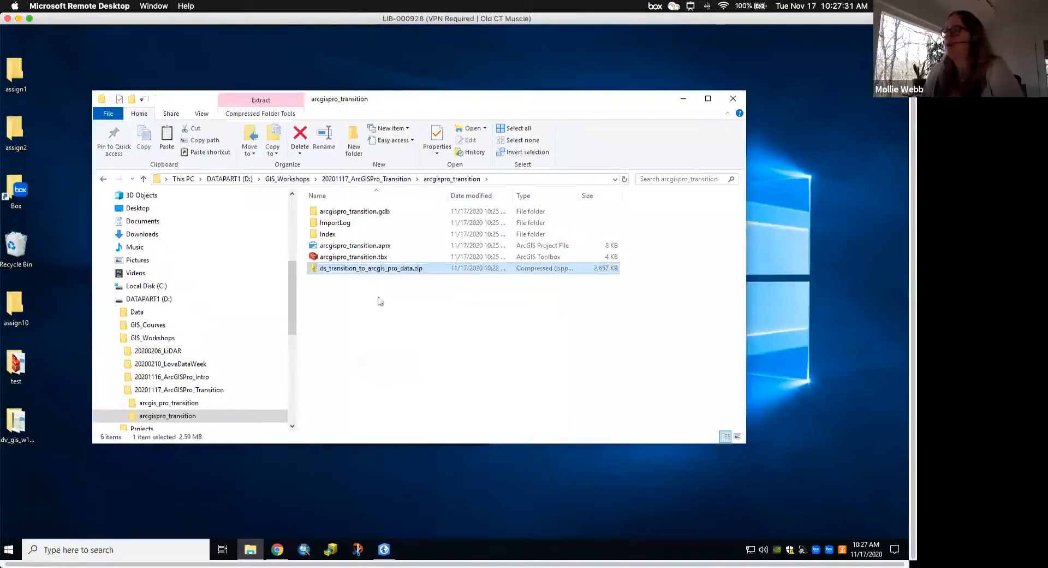
pyautogui.rightClick(370, 273)
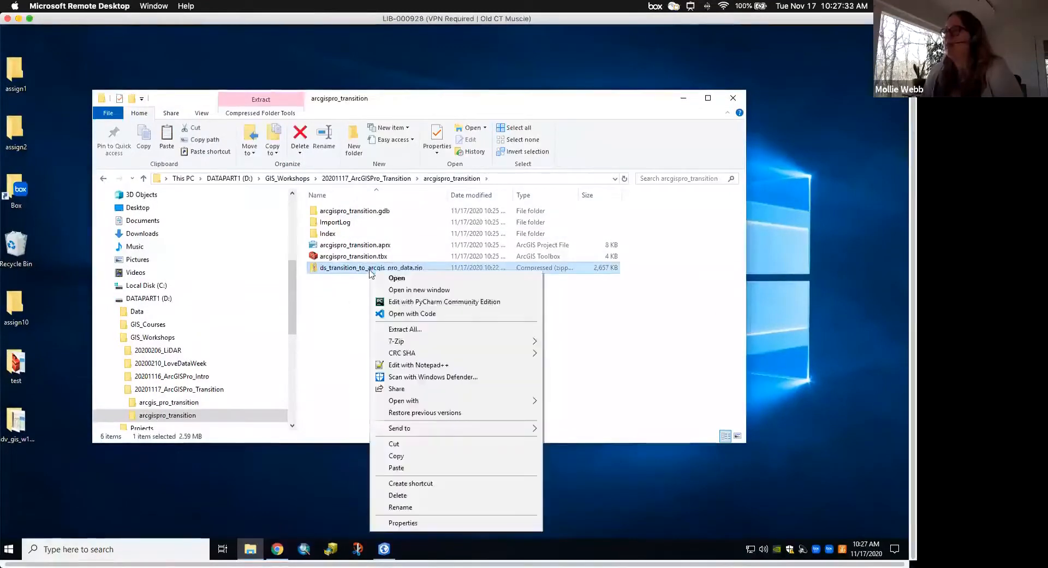
# - Extract the zip into arcgispro_transition, removing the extra subfolder from the destination path
pyautogui.click(405, 329)
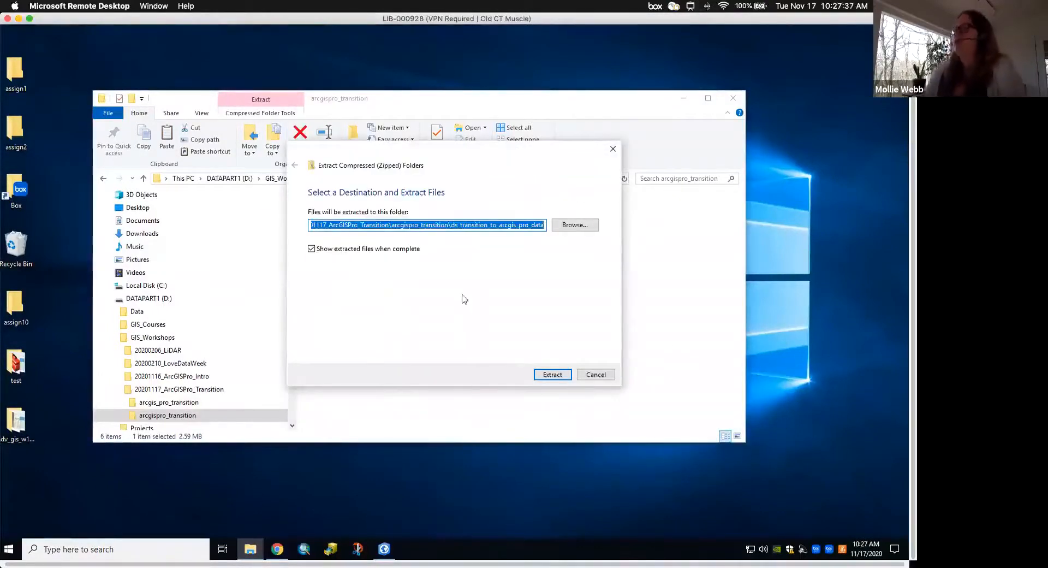
pyautogui.click(469, 222)
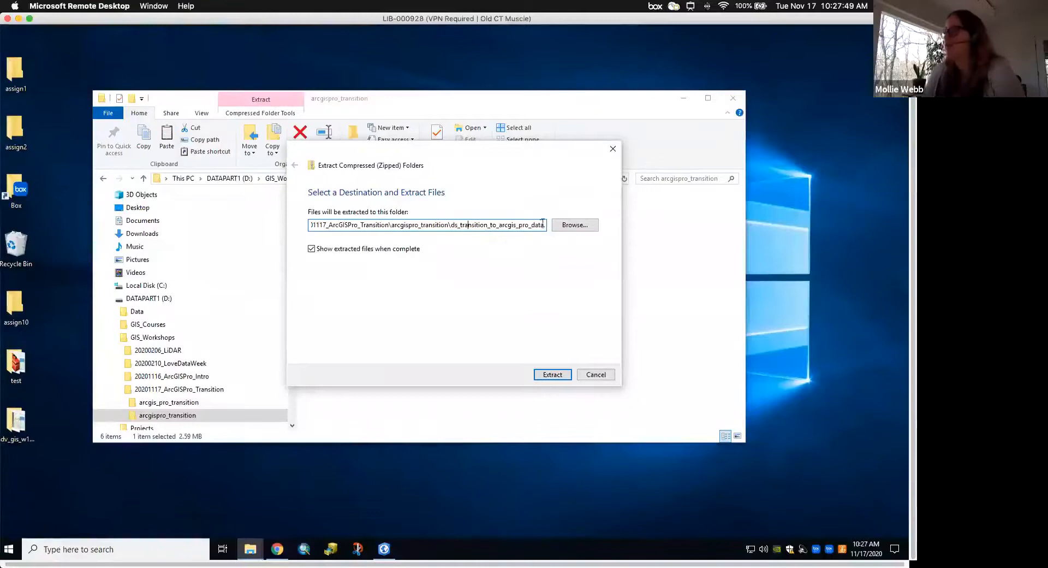
pyautogui.moveTo(545, 225); pyautogui.dragTo(460, 224)
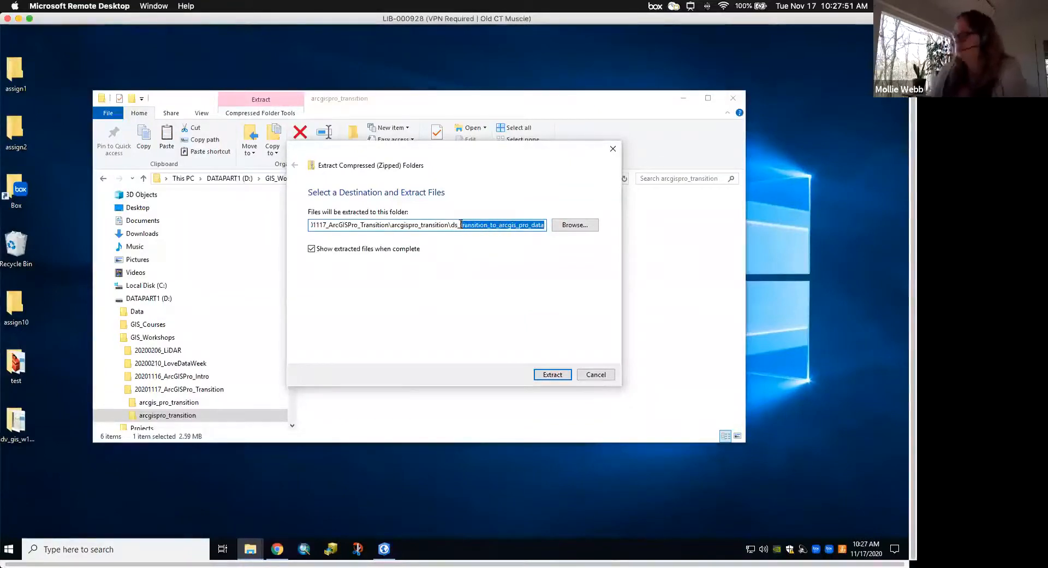
pyautogui.press('BackSpace')
pyautogui.press('BackSpace')
pyautogui.press('BackSpace')
pyautogui.press('BackSpace')
pyautogui.press('BackSpace')
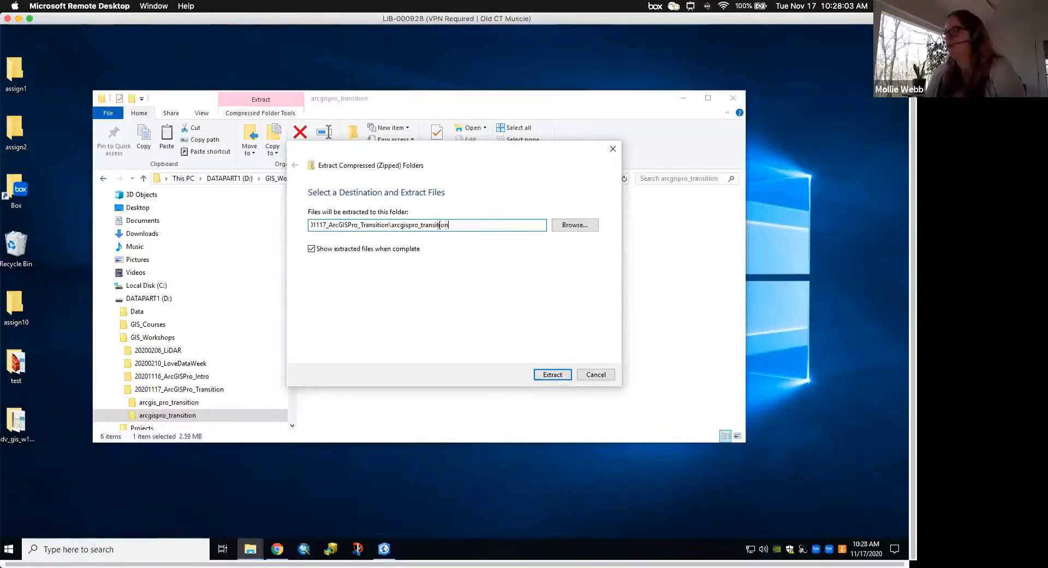
pyautogui.click(550, 376)
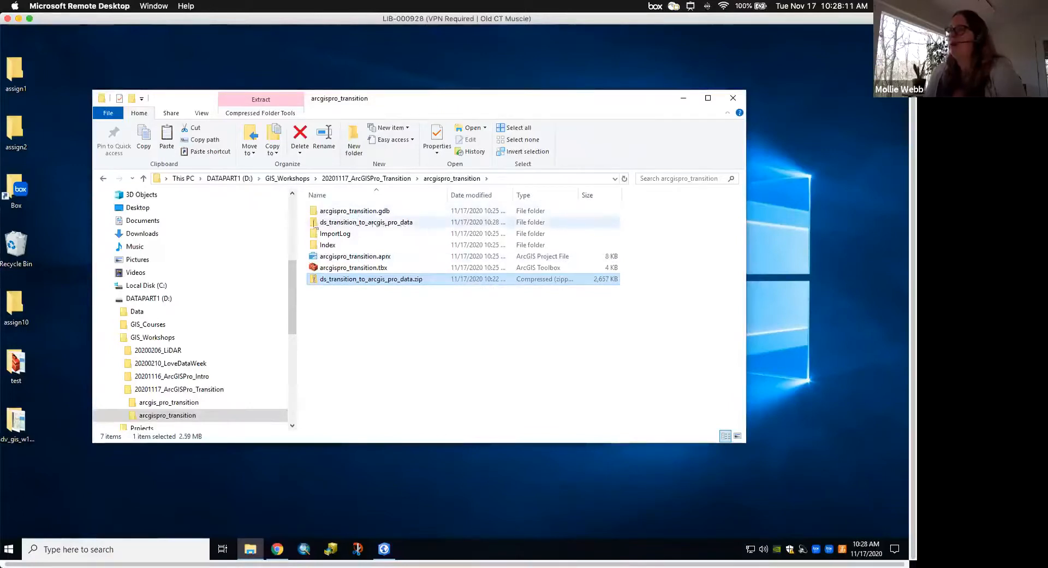
# - Open ds_transition_to_arcgis_pro_data to check its 17 kirkwood files, then minimize Explorer
pyautogui.click(367, 222)
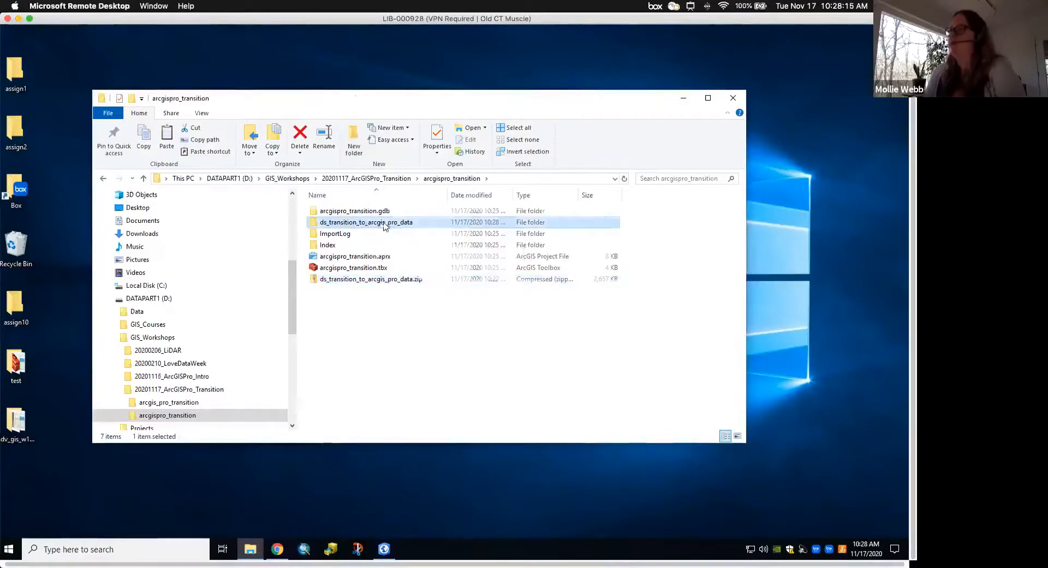
pyautogui.doubleClick(382, 223)
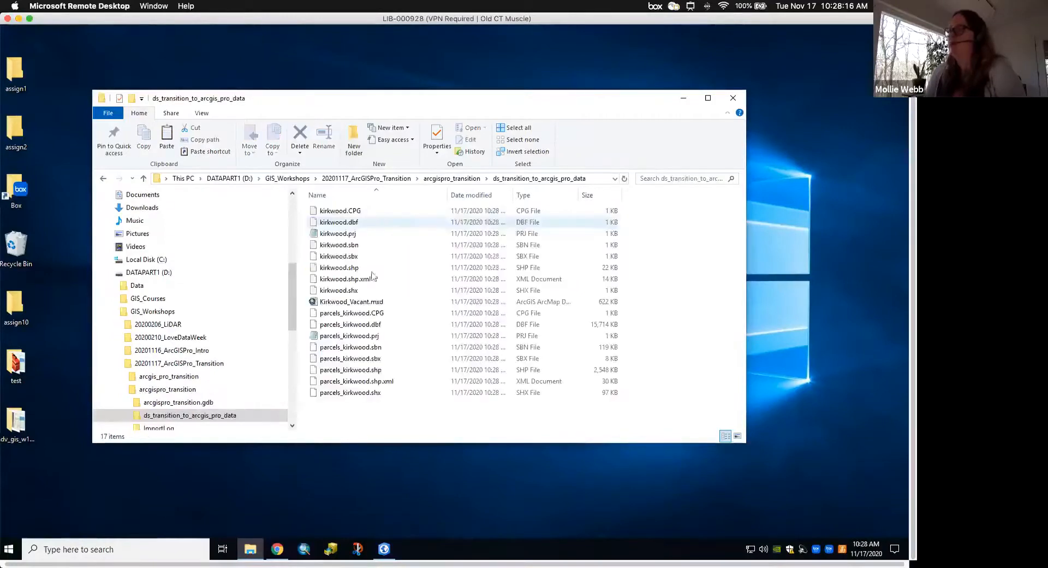
pyautogui.click(452, 178)
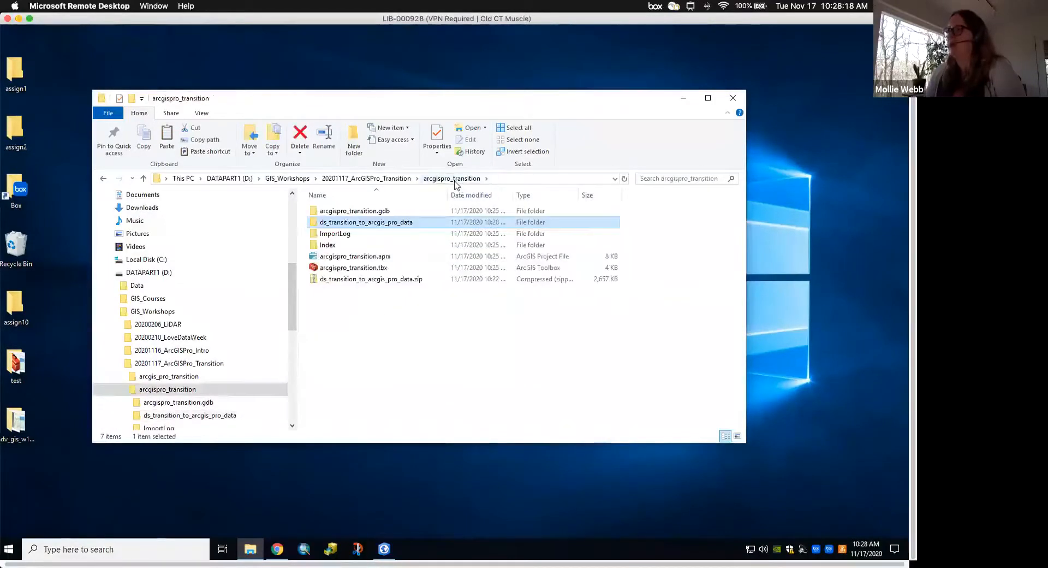
pyautogui.doubleClick(368, 228)
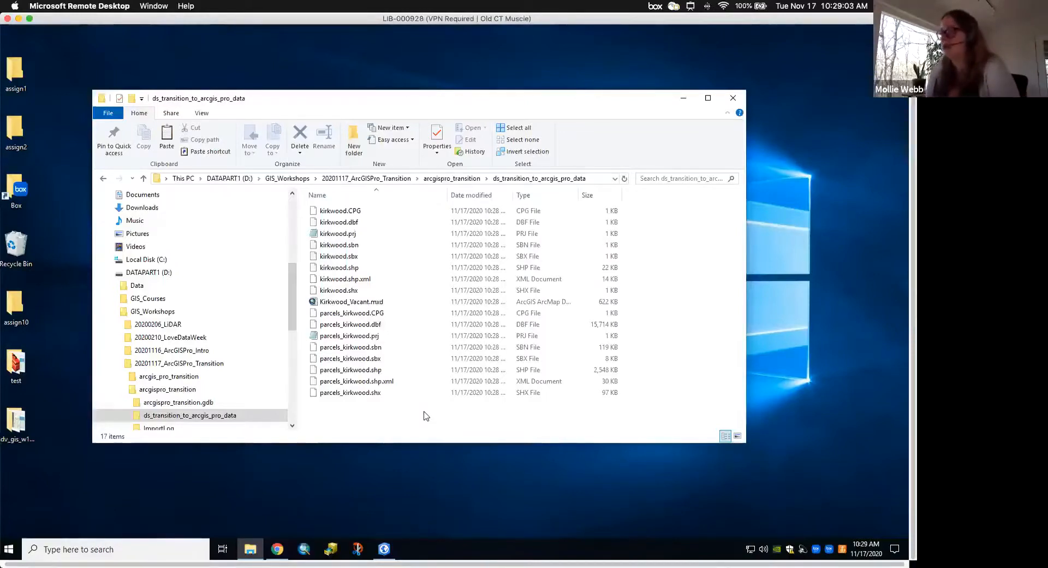
pyautogui.click(683, 98)
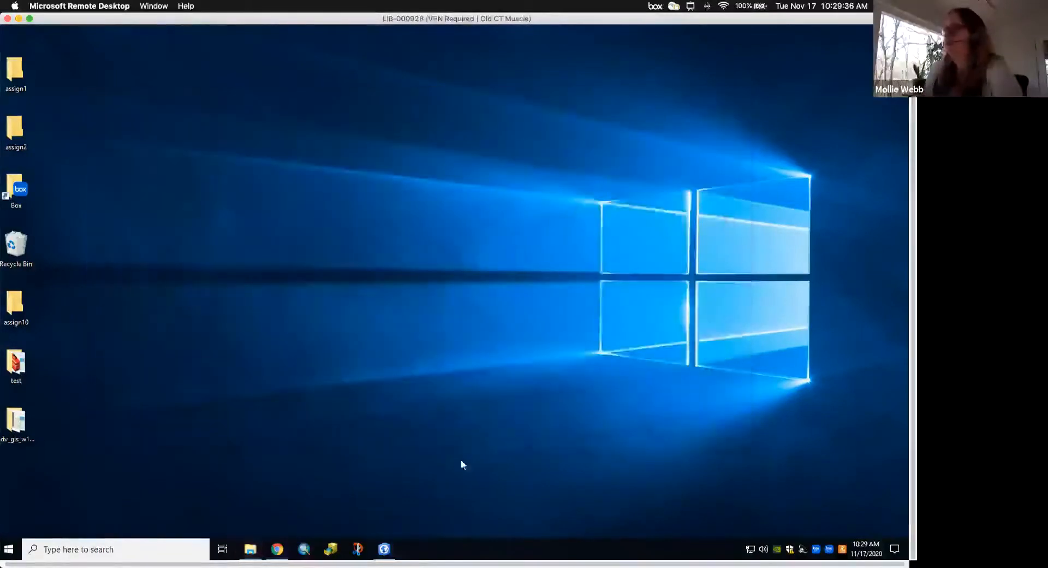
# - Restore the ArcGIS Pro window and reposition it on screen
pyautogui.click(384, 549)
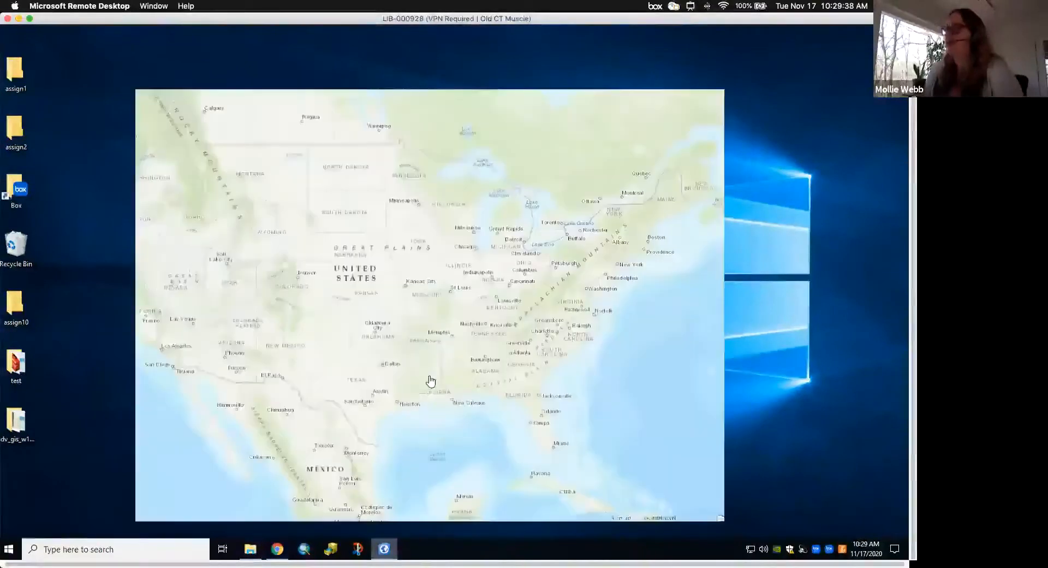
pyautogui.scroll(2, 472, 377)
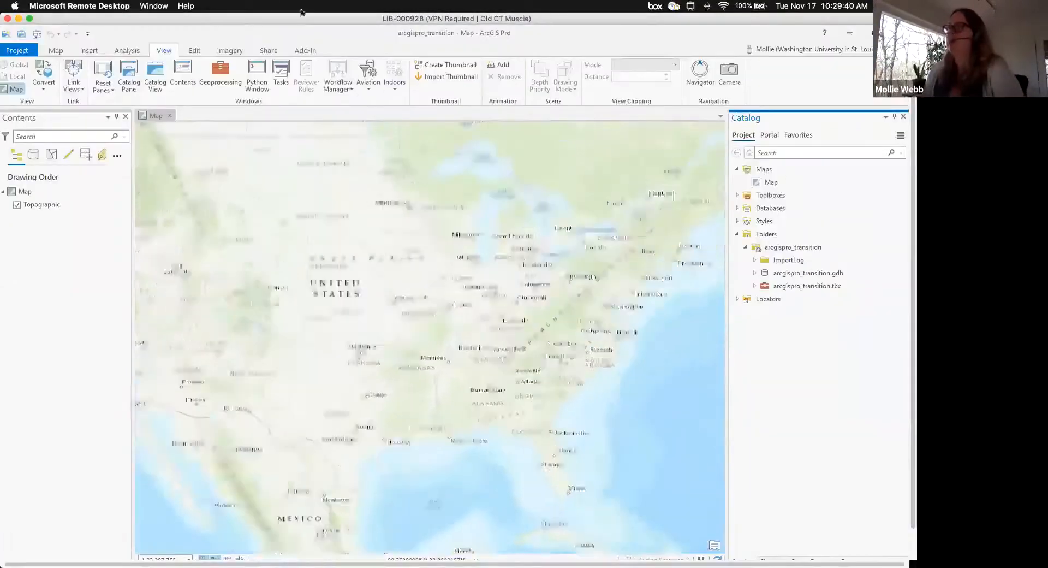
pyautogui.moveTo(548, 39); pyautogui.dragTo(429, 45)
pyautogui.click(781, 35)
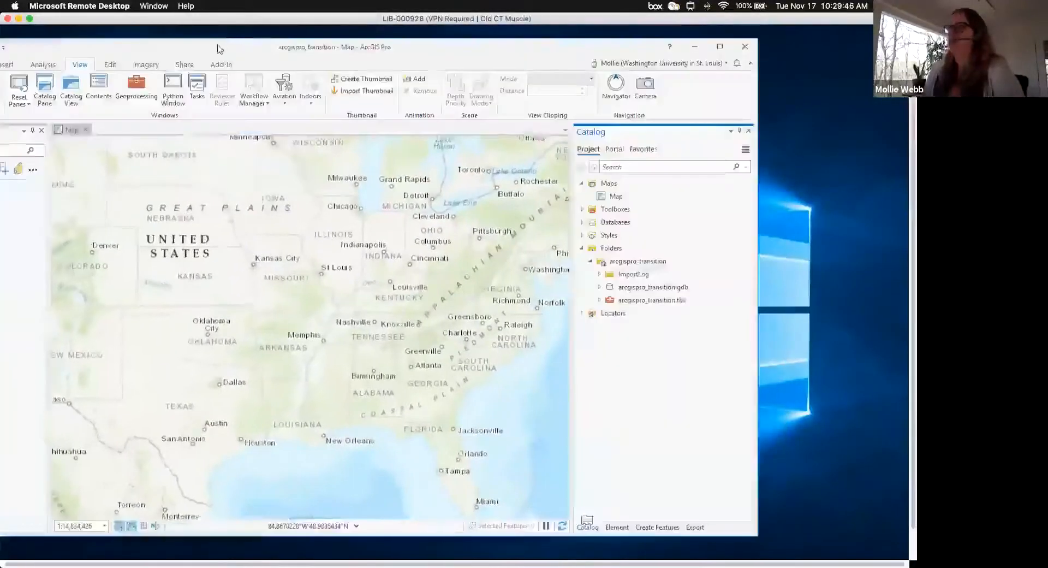
pyautogui.moveTo(295, 45); pyautogui.dragTo(337, 44)
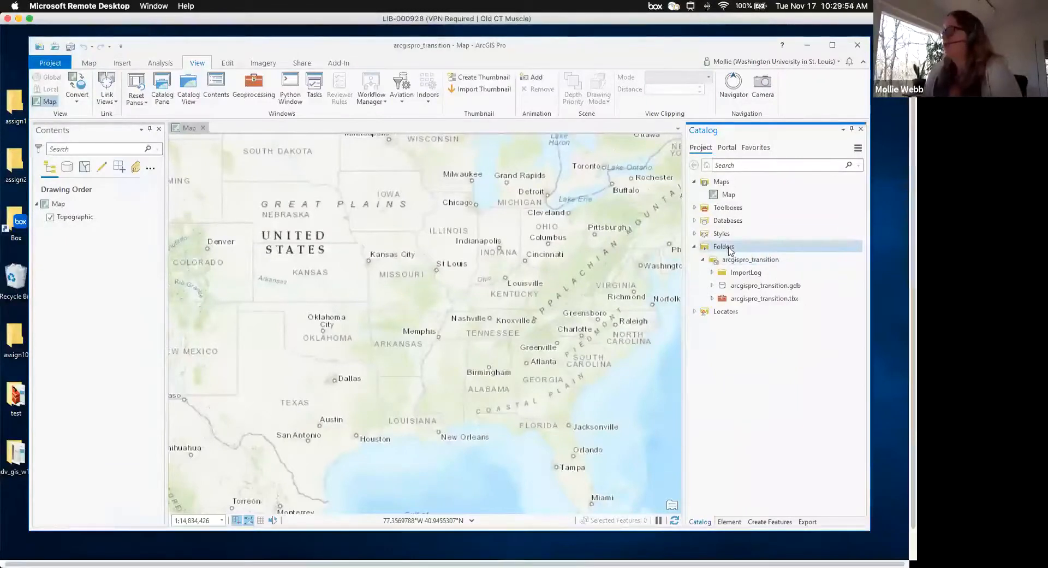
# - Refresh arcgispro_transition in Catalog and expand ds_transition_to_arcgis_pro_data to show its files
pyautogui.rightClick(762, 262)
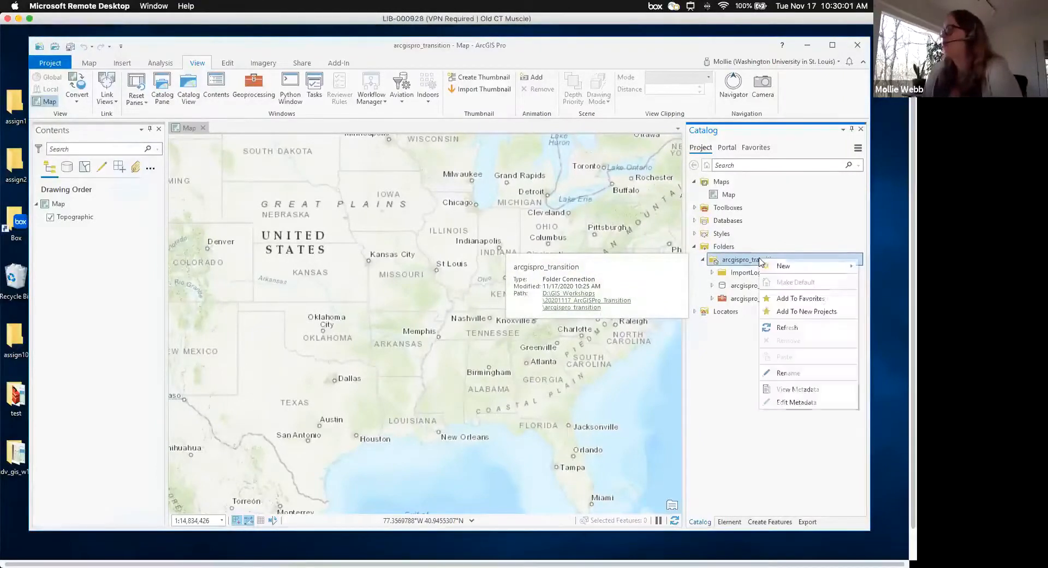
pyautogui.click(787, 327)
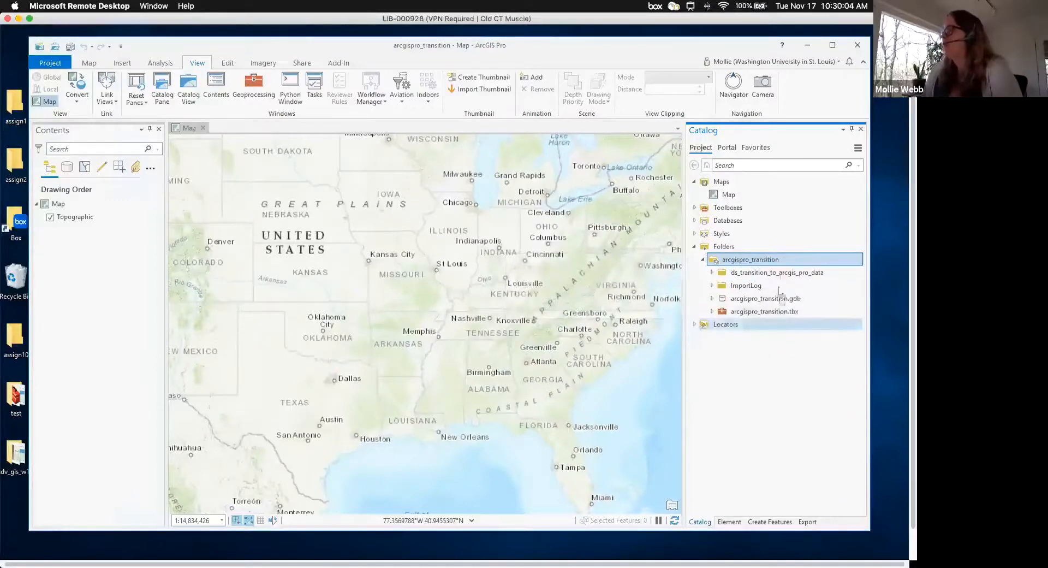
pyautogui.moveTo(776, 278)
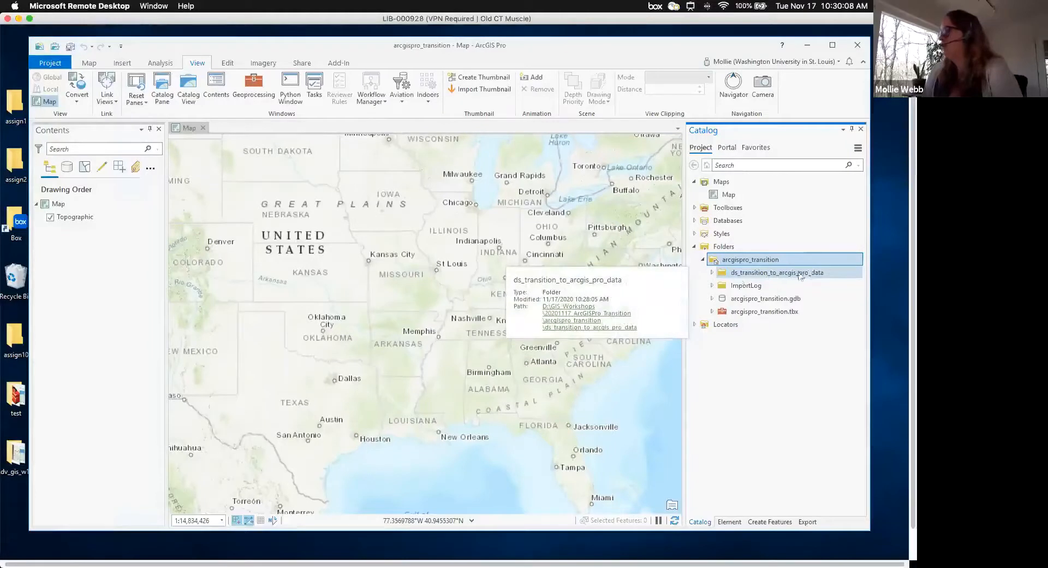
pyautogui.click(712, 273)
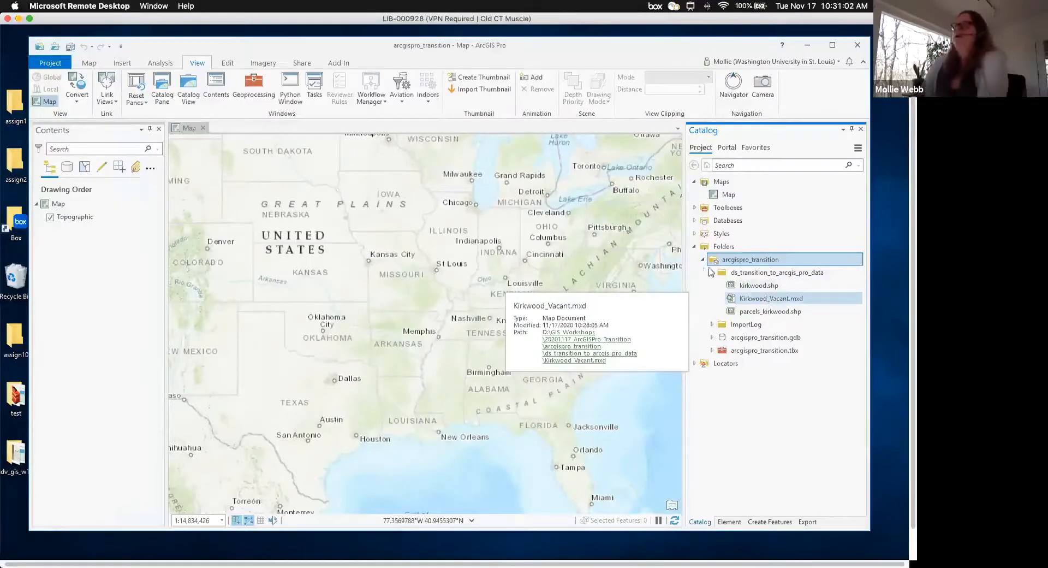
# - Import Kirkwood_Vacant.mxd from the ds_transition_to_arcgis_pro_data folder with Import Map
pyautogui.click(122, 63)
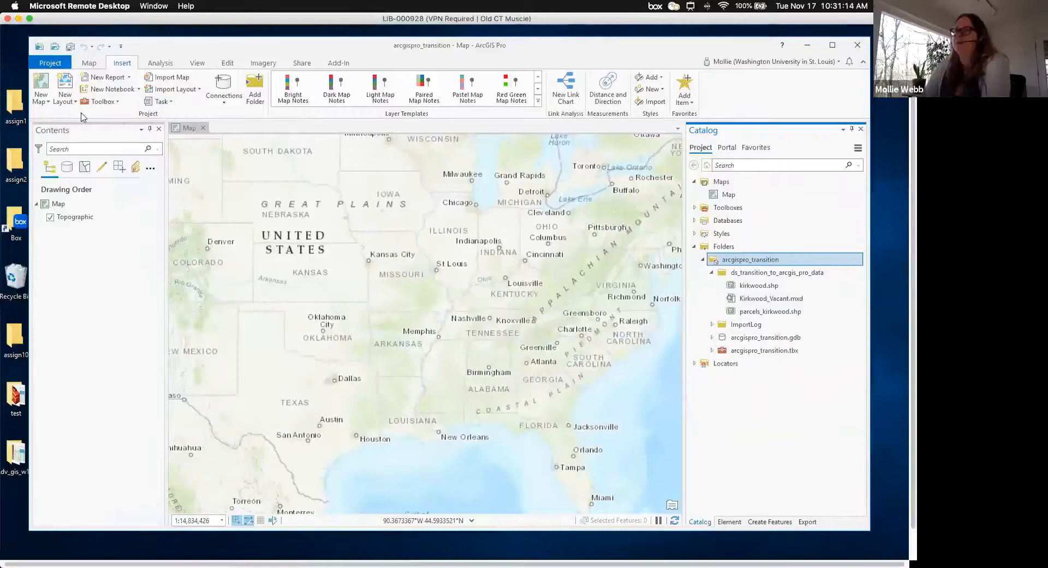
pyautogui.click(170, 79)
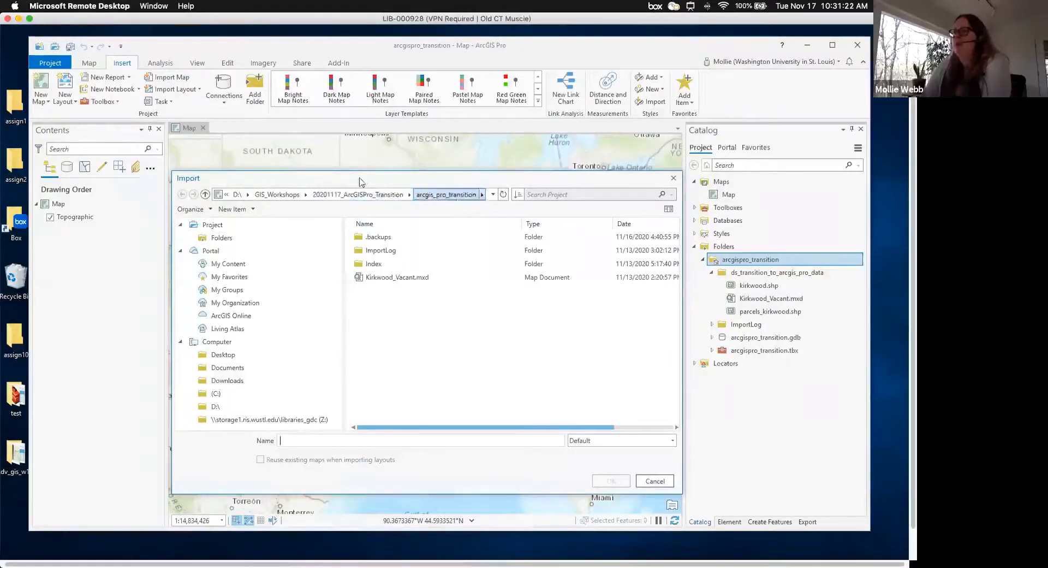
pyautogui.moveTo(359, 182); pyautogui.dragTo(355, 174)
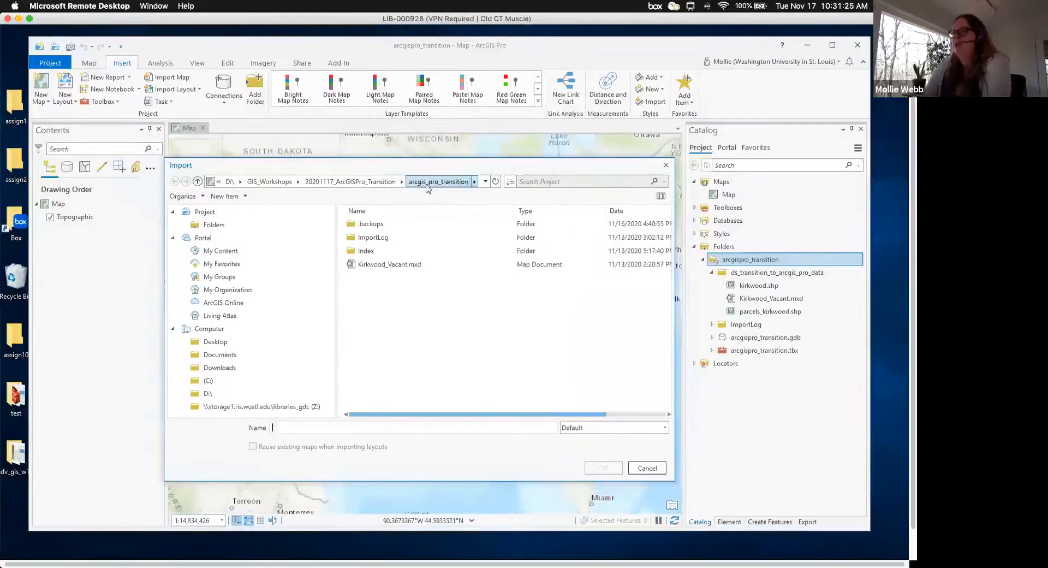
pyautogui.click(350, 185)
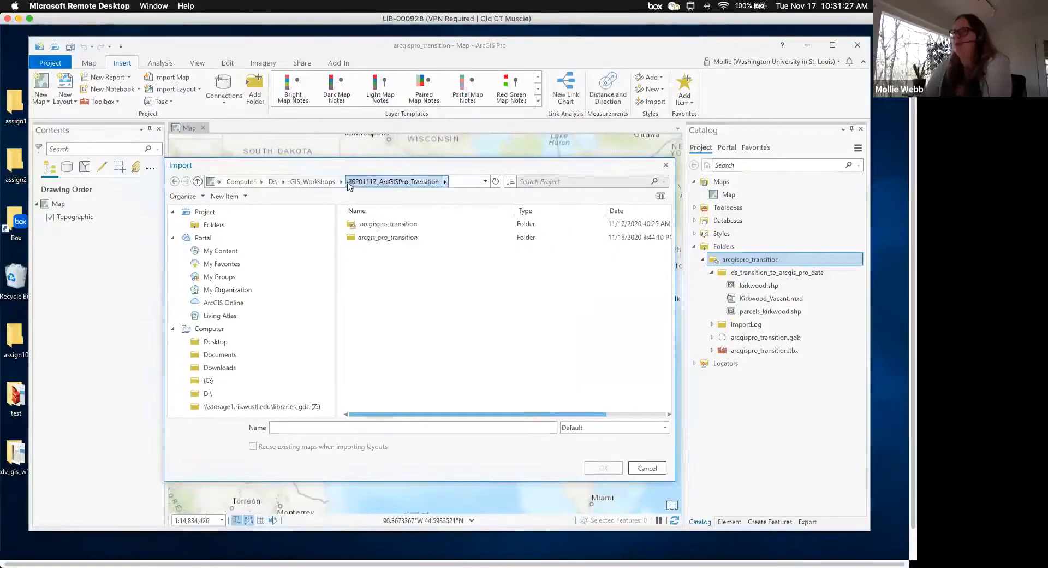
pyautogui.click(381, 226)
pyautogui.doubleClick(381, 226)
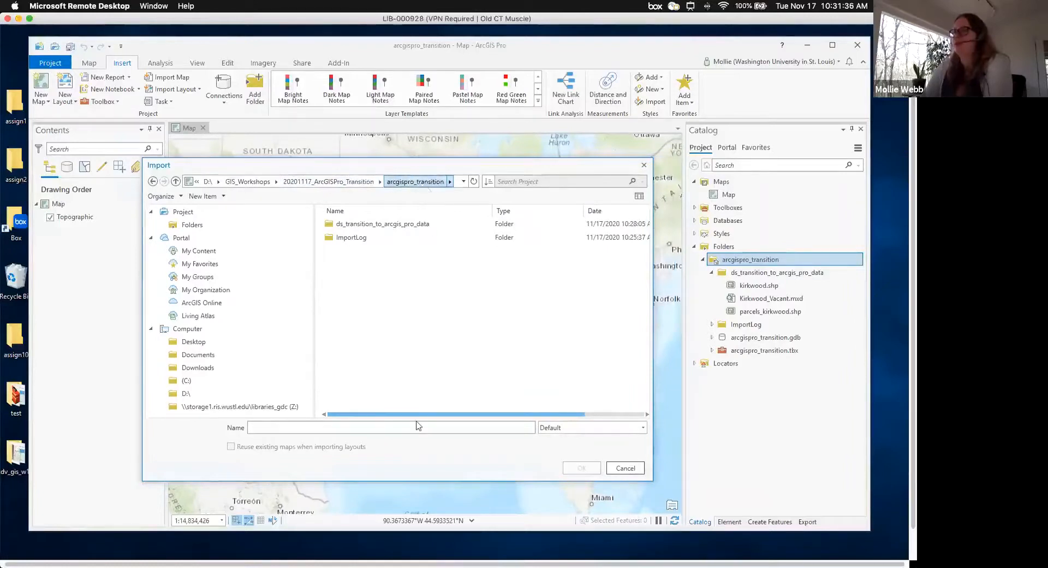
pyautogui.doubleClick(374, 226)
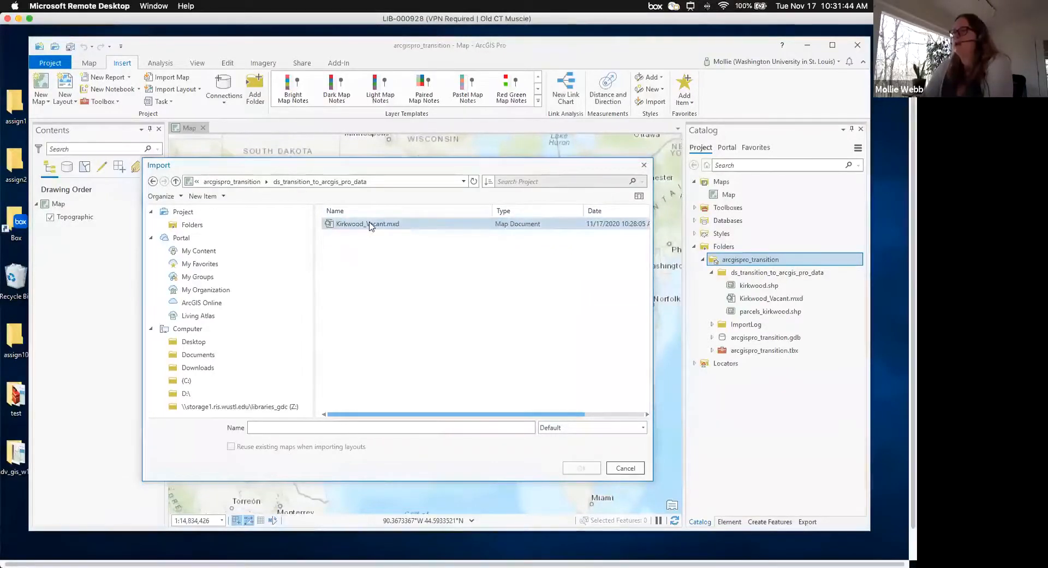
pyautogui.click(369, 224)
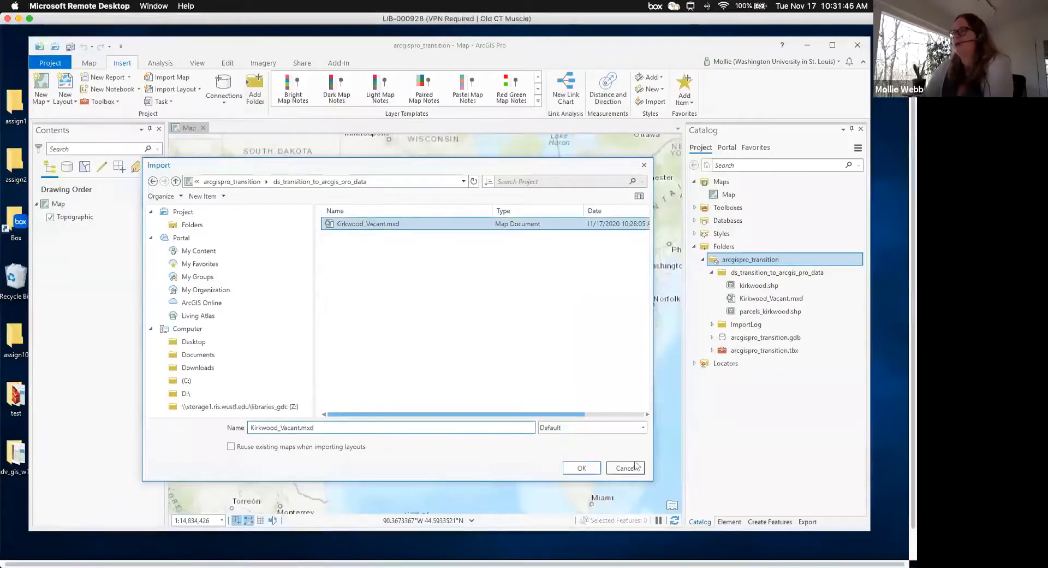
pyautogui.click(585, 470)
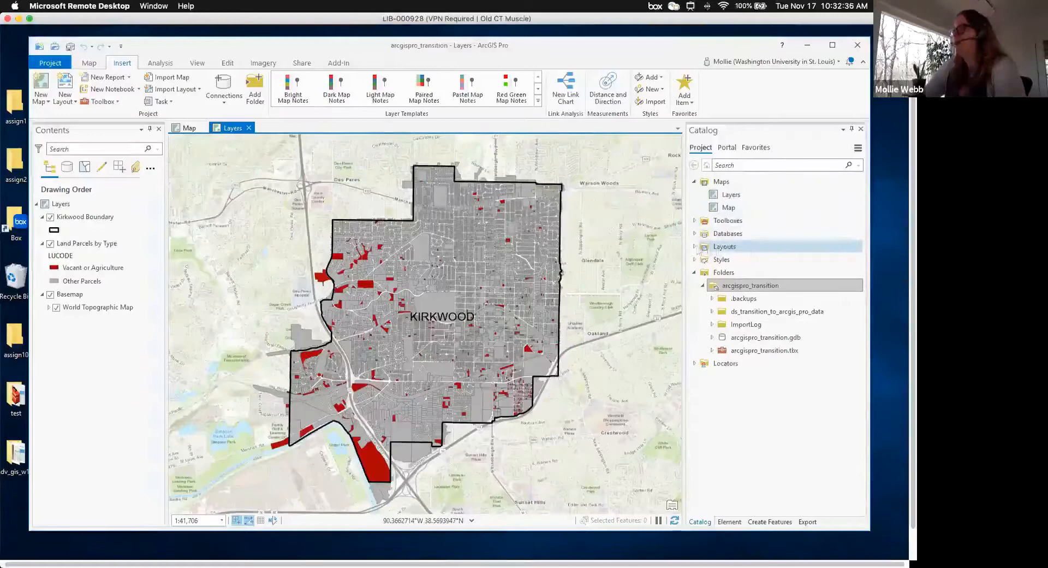
# - Find the Kirkwood_Vacant layout under Layouts, then select the Layers map
pyautogui.click(695, 246)
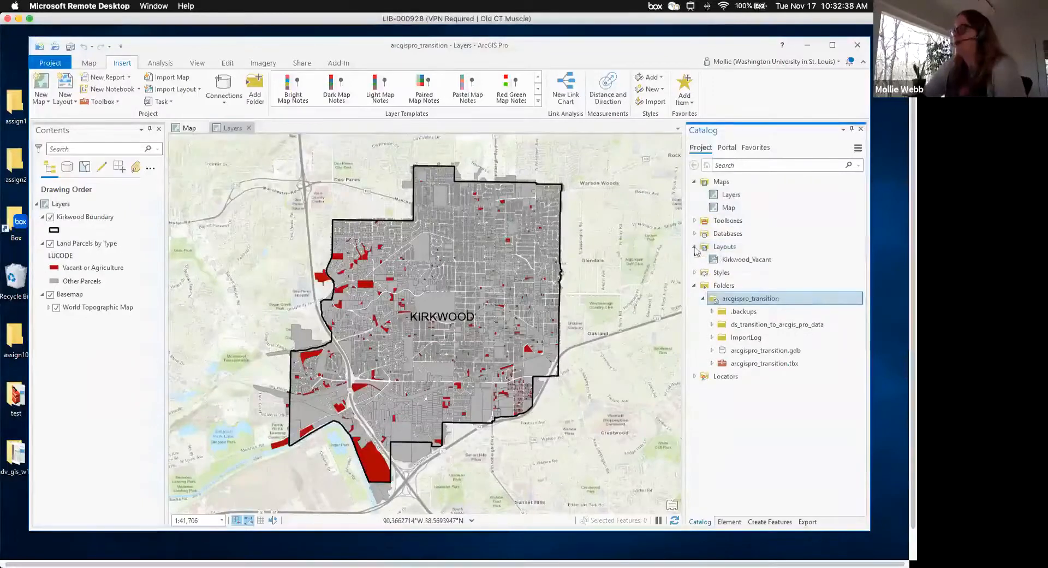
pyautogui.click(744, 260)
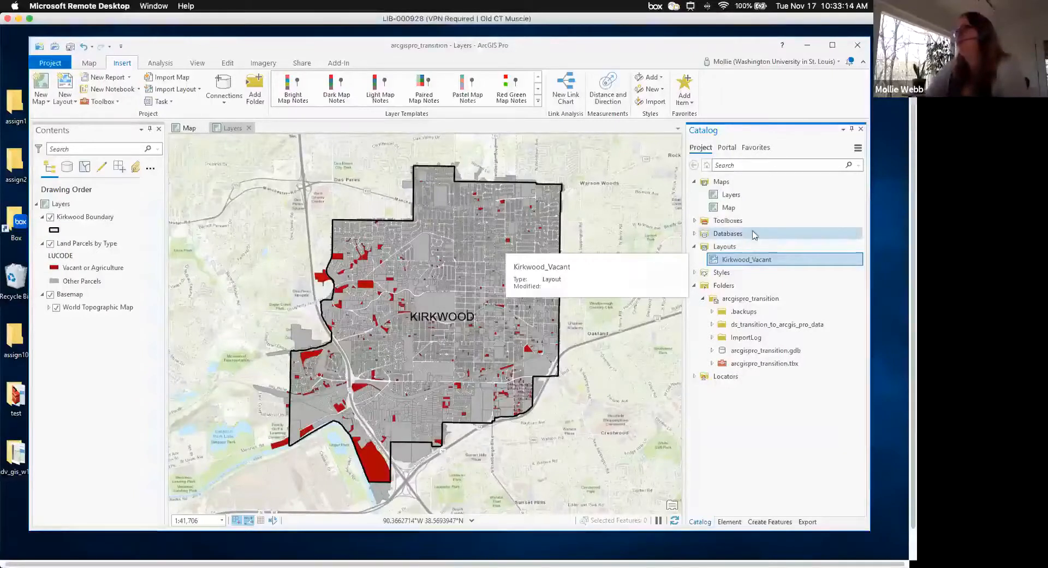
pyautogui.click(735, 195)
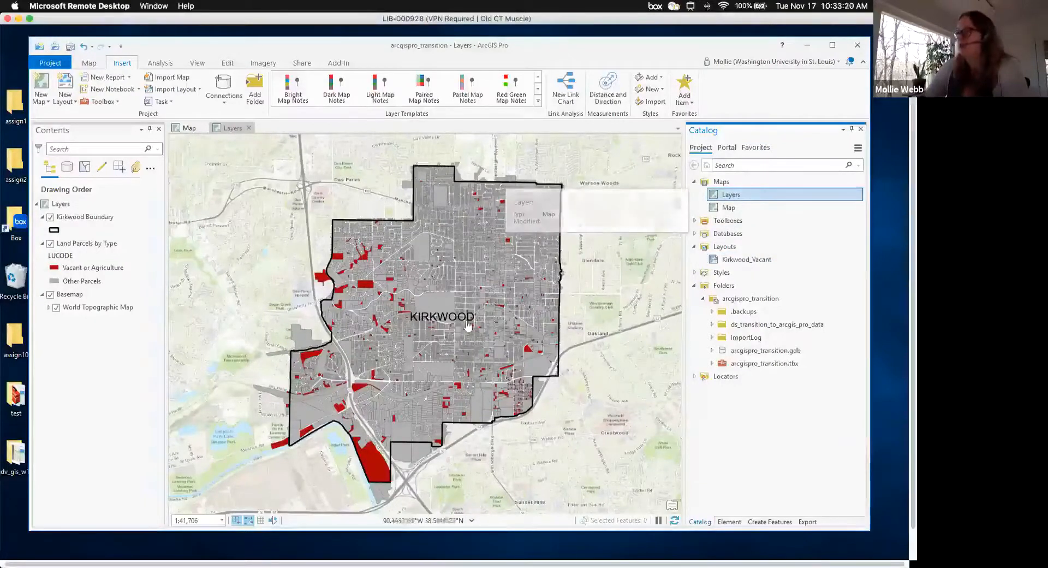
# - Rename the Layers map in Catalog to Kirkwood_Vacant_Map
pyautogui.rightClick(735, 197)
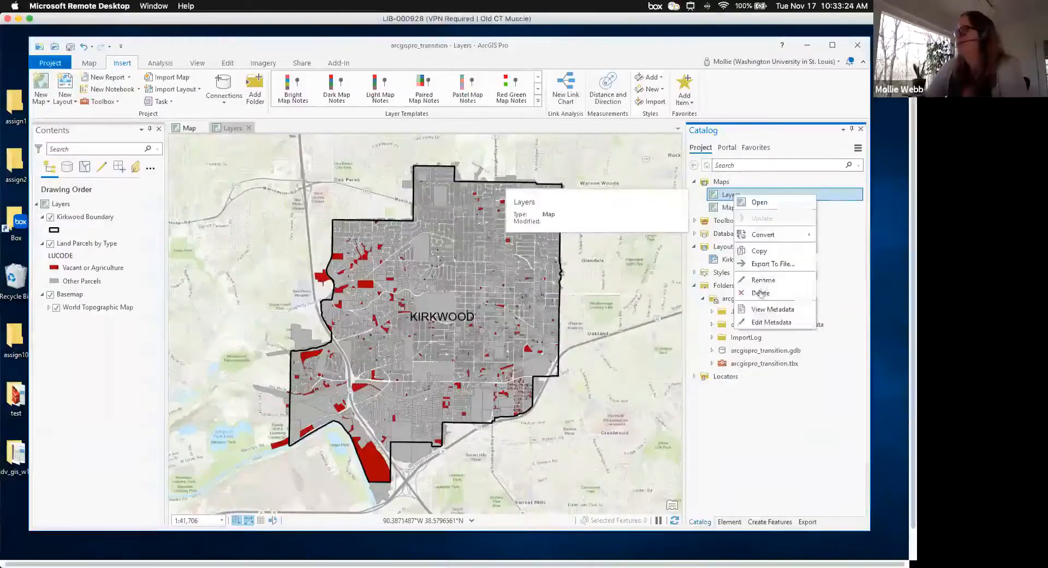
pyautogui.click(763, 280)
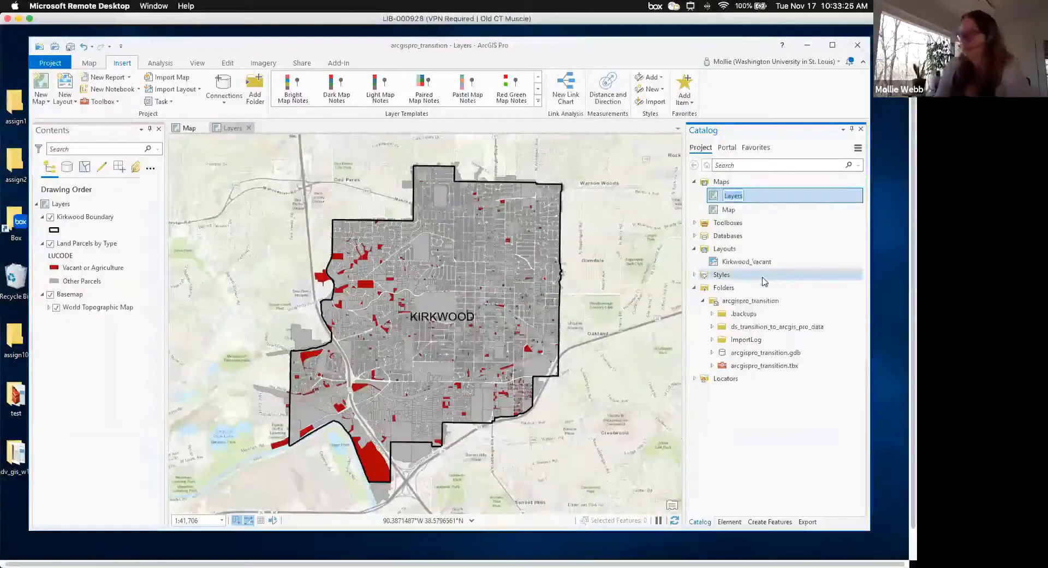
pyautogui.write('Kirkwood ')
pyautogui.write('V')
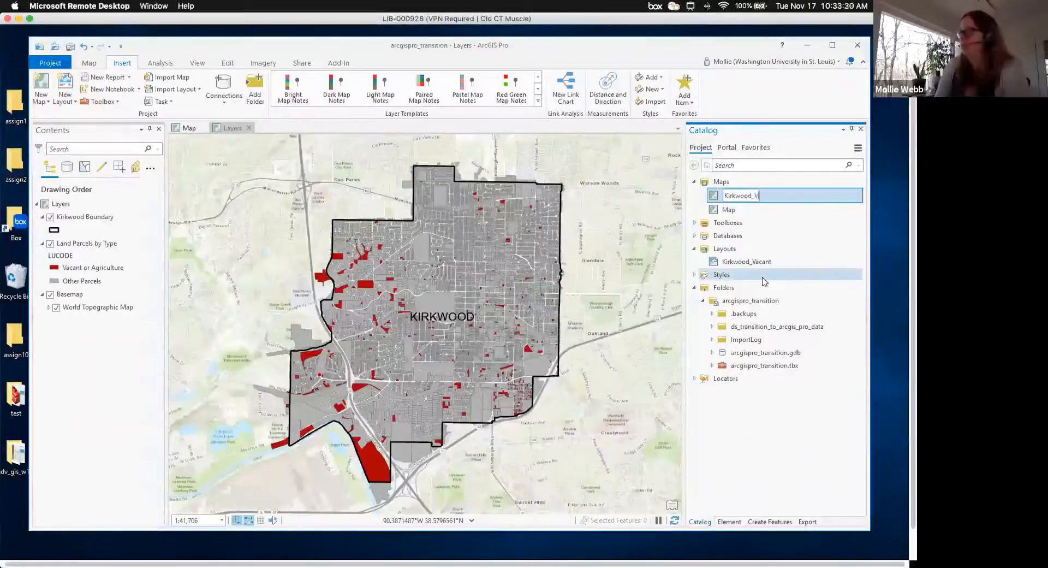
pyautogui.write('acant_')
pyautogui.write('Macp')
pyautogui.write('p')
pyautogui.press('Return')
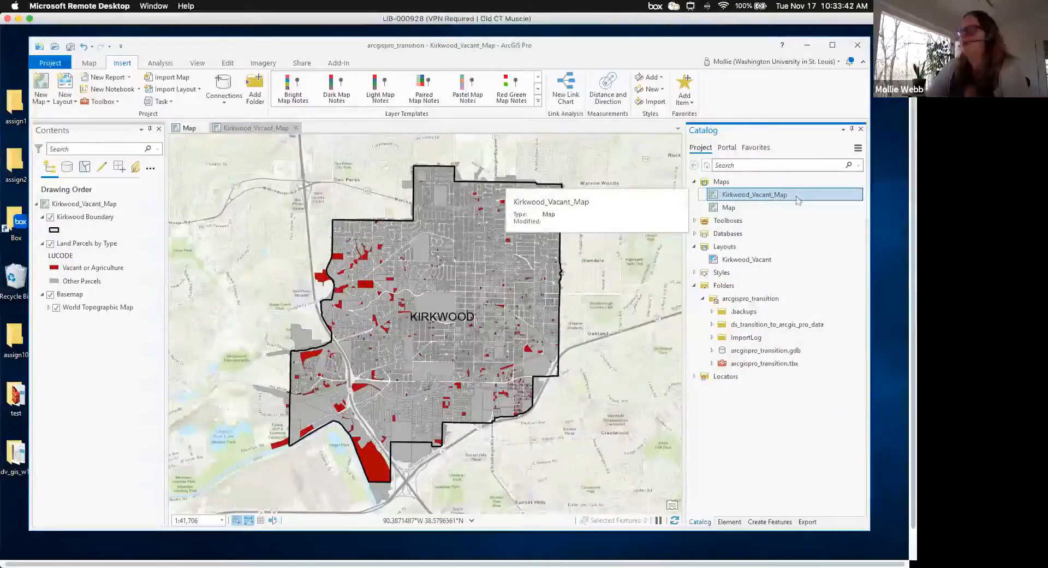
# - Close the empty default Map view and delete the Map item from the project
pyautogui.click(237, 131)
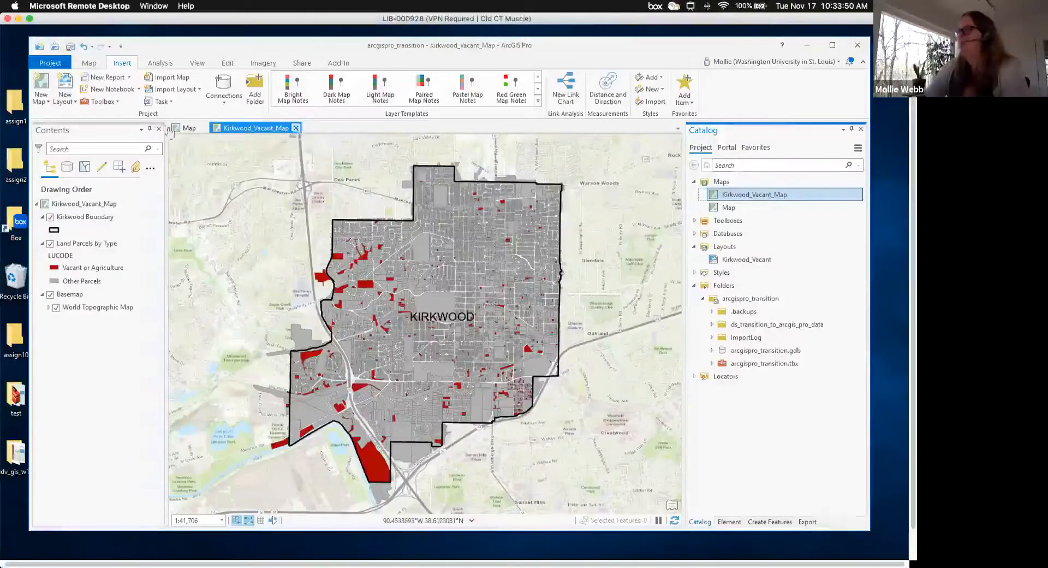
pyautogui.click(190, 131)
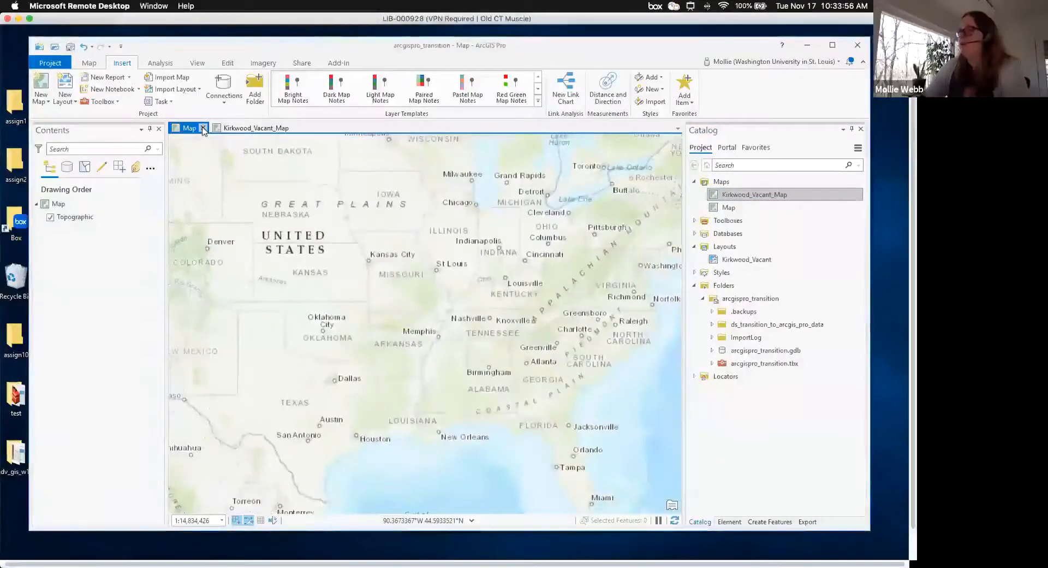
pyautogui.click(203, 129)
pyautogui.click(732, 210)
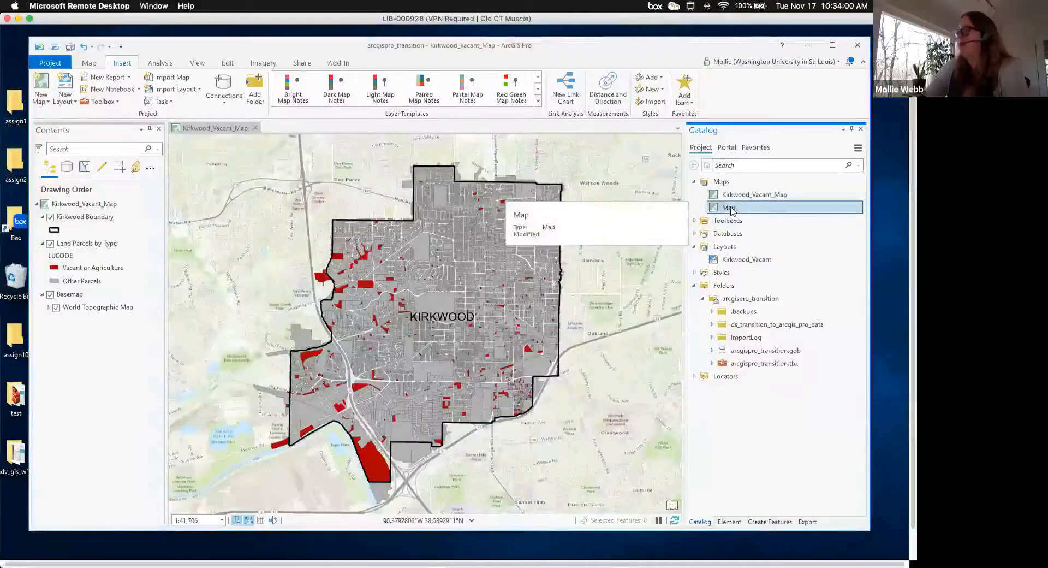
pyautogui.rightClick(732, 211)
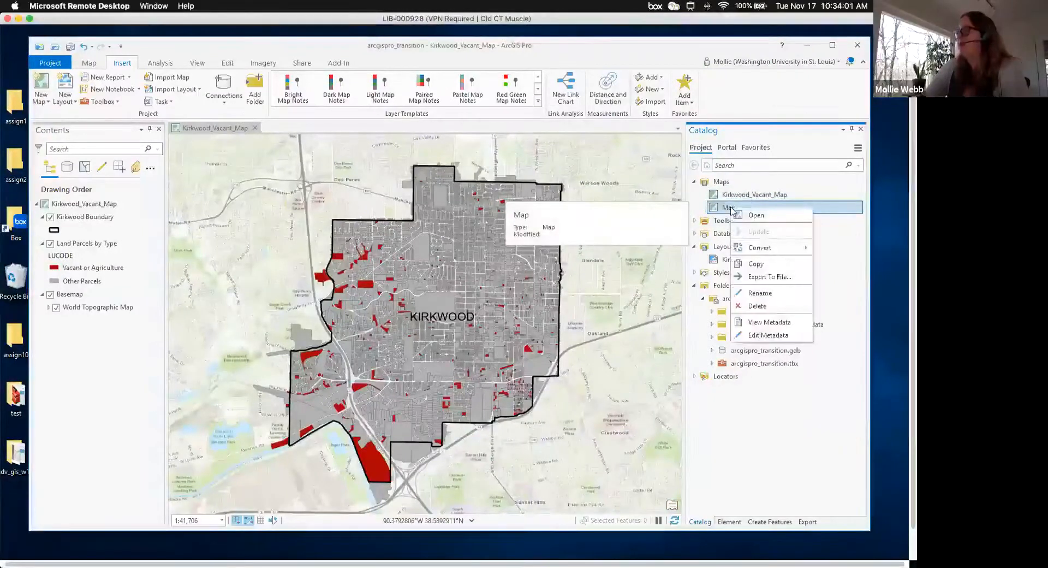
pyautogui.click(754, 305)
pyautogui.click(484, 311)
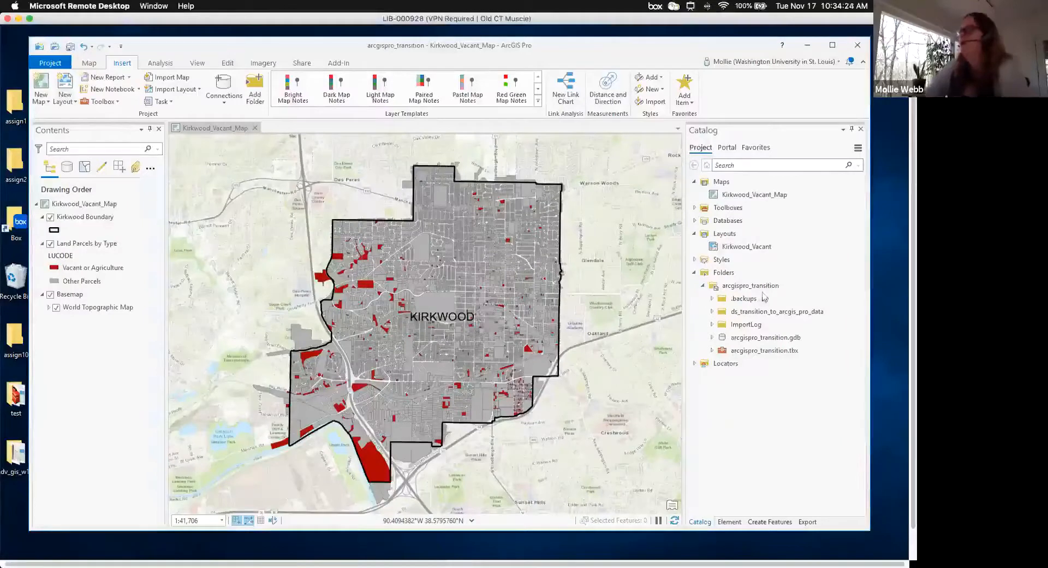
pyautogui.click(758, 248)
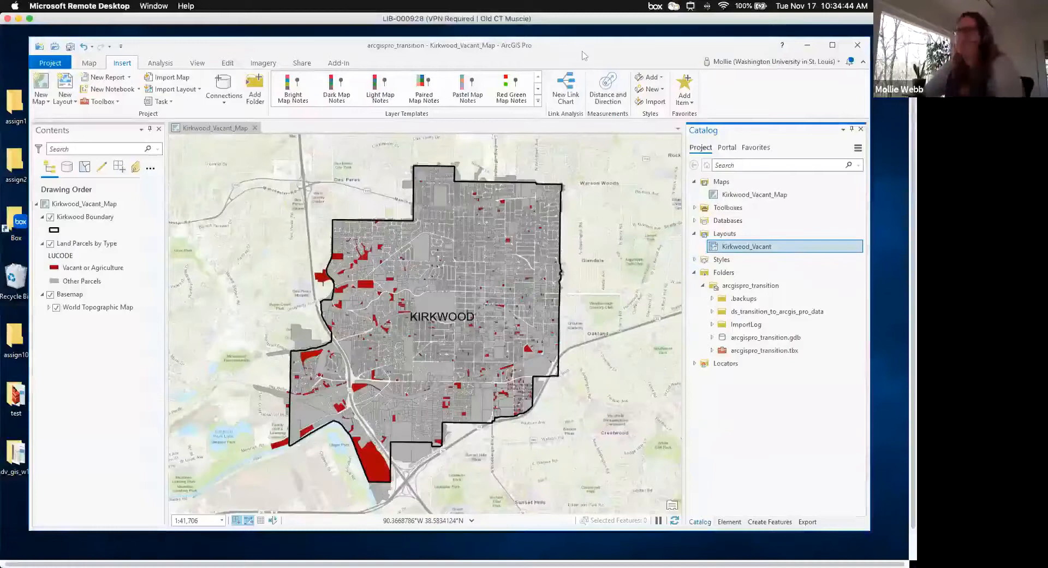
pyautogui.click(84, 65)
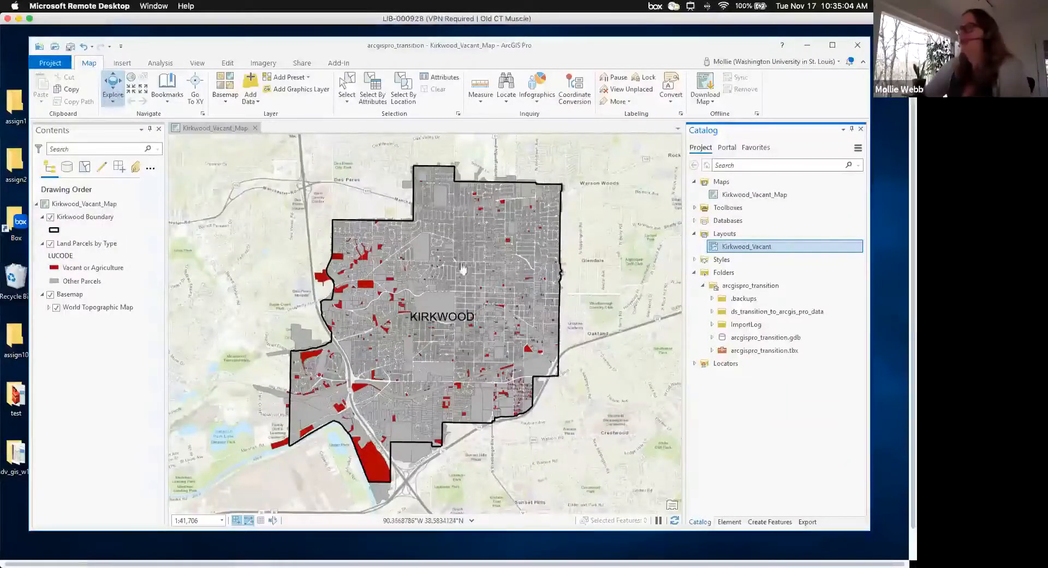
# - Pan Kirkwood back to the view centre and open the pop-up for a spot inside it
pyautogui.moveTo(468, 279); pyautogui.dragTo(449, 272)
pyautogui.moveTo(497, 315); pyautogui.dragTo(414, 299)
pyautogui.moveTo(355, 237); pyautogui.dragTo(329, 220)
pyautogui.moveTo(486, 337); pyautogui.dragTo(510, 362)
pyautogui.moveTo(381, 255); pyautogui.dragTo(436, 307)
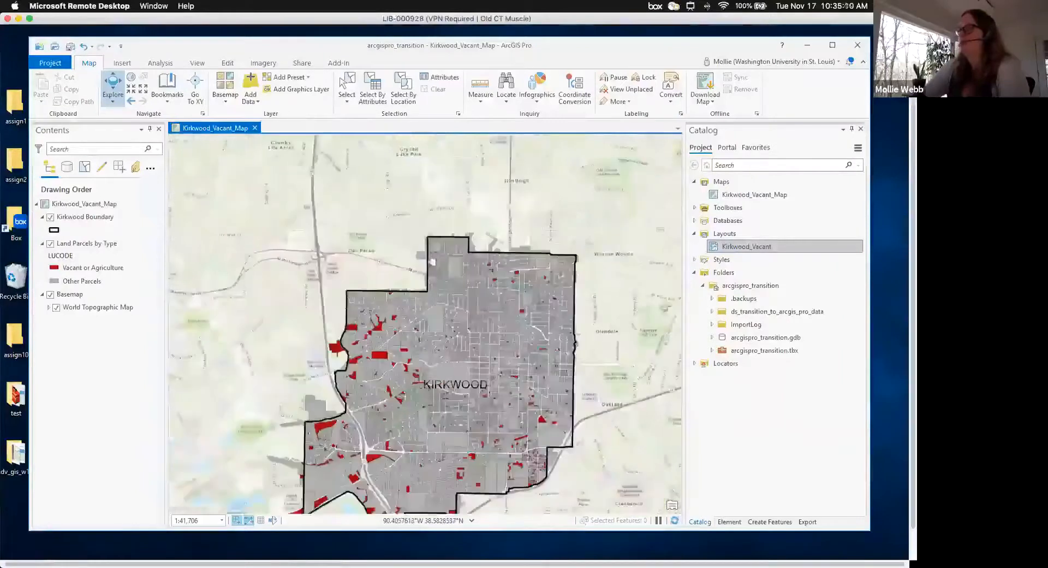
pyautogui.moveTo(434, 252); pyautogui.dragTo(433, 238)
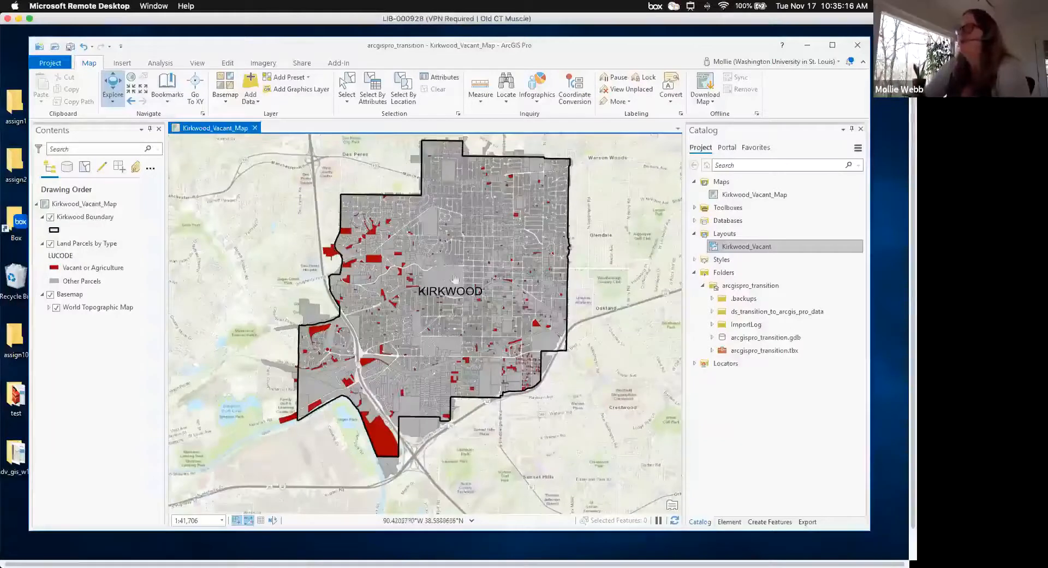
pyautogui.click(431, 227)
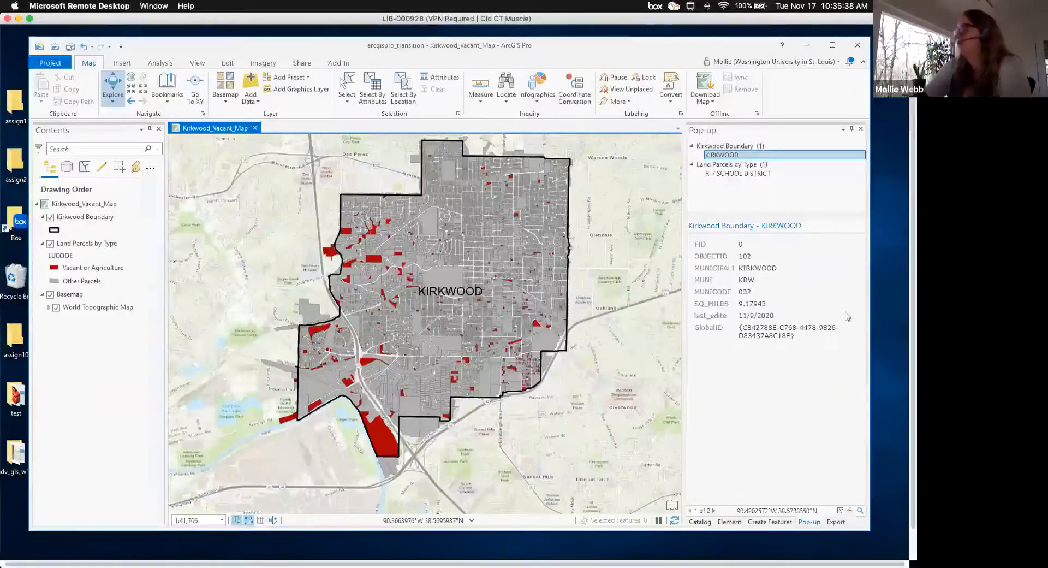
# - Switch the pop-up to the R-7 SCHOOL DISTRICT parcel record and nudge the map slightly
pyautogui.click(721, 157)
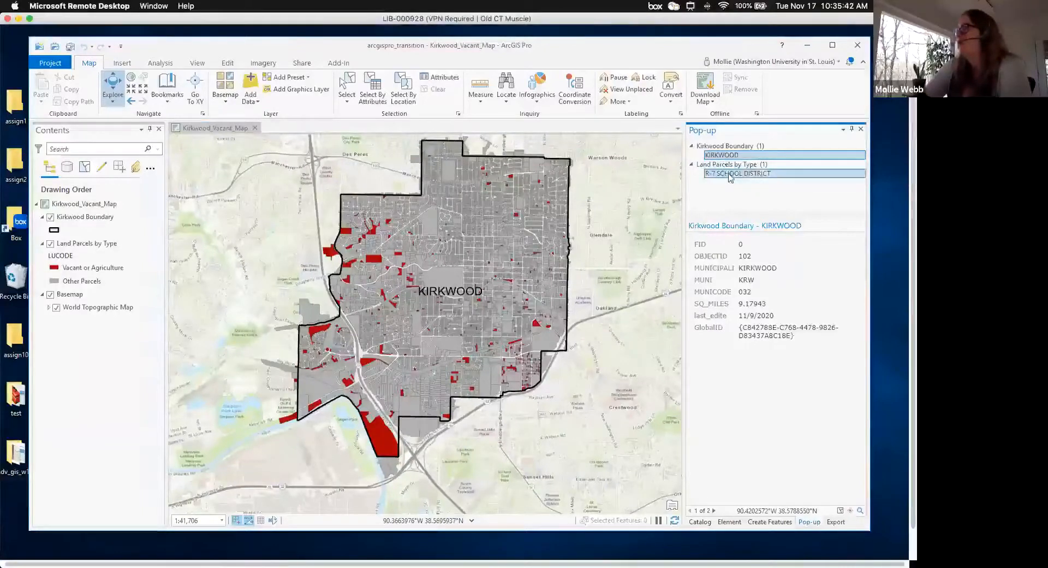
pyautogui.click(728, 174)
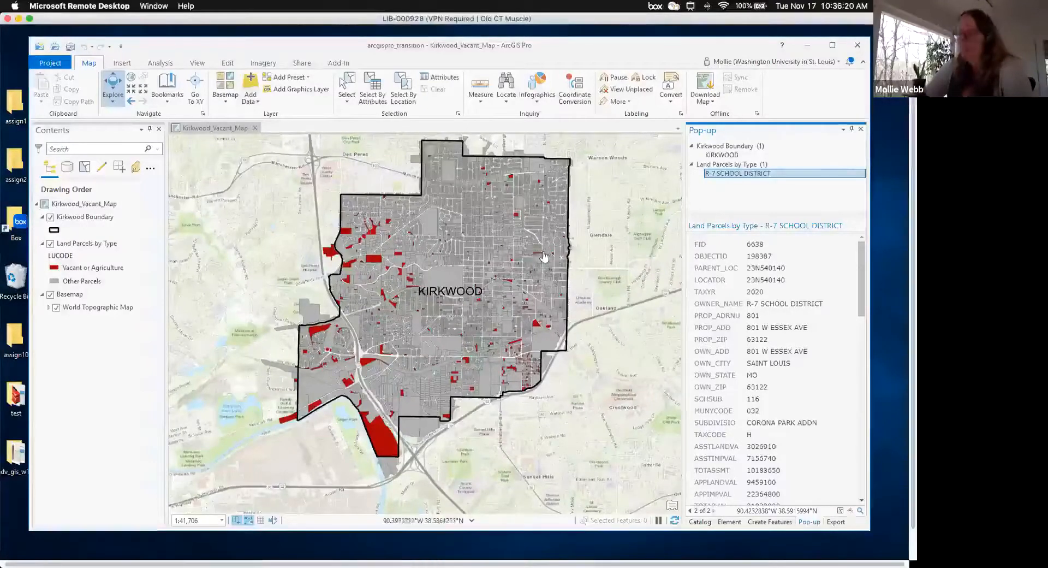
pyautogui.moveTo(553, 273); pyautogui.dragTo(555, 275)
pyautogui.moveTo(577, 315); pyautogui.dragTo(479, 272)
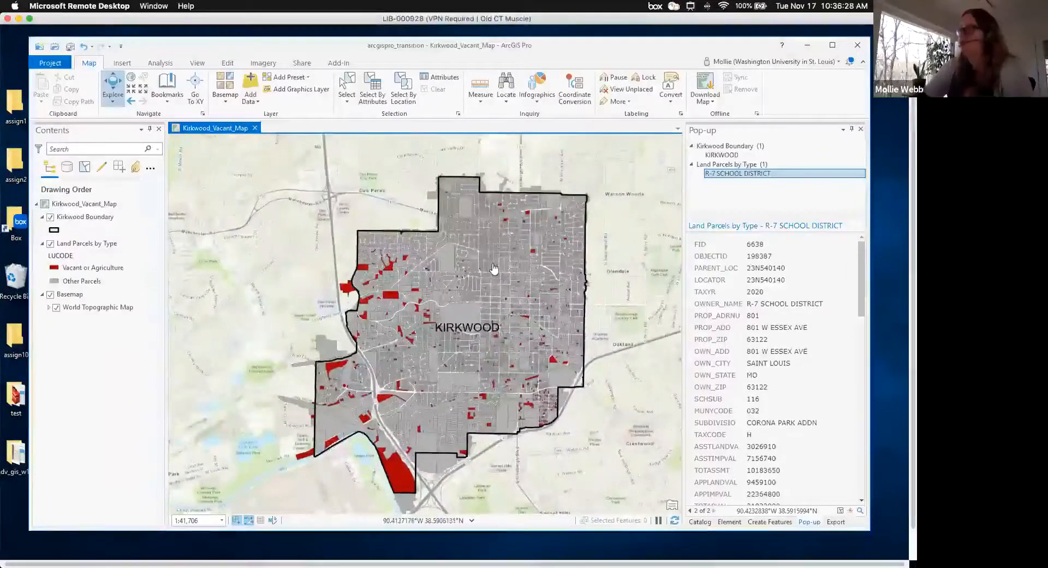
pyautogui.moveTo(511, 273); pyautogui.dragTo(497, 256)
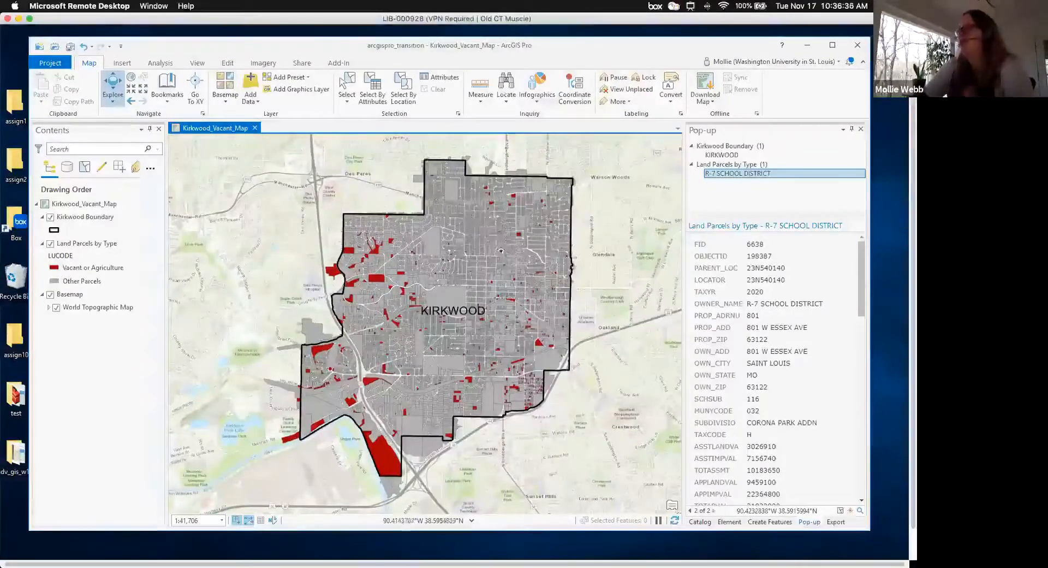
# - Scroll-zoom into Kirkwood's individual street blocks
pyautogui.scroll(5, 507, 254)
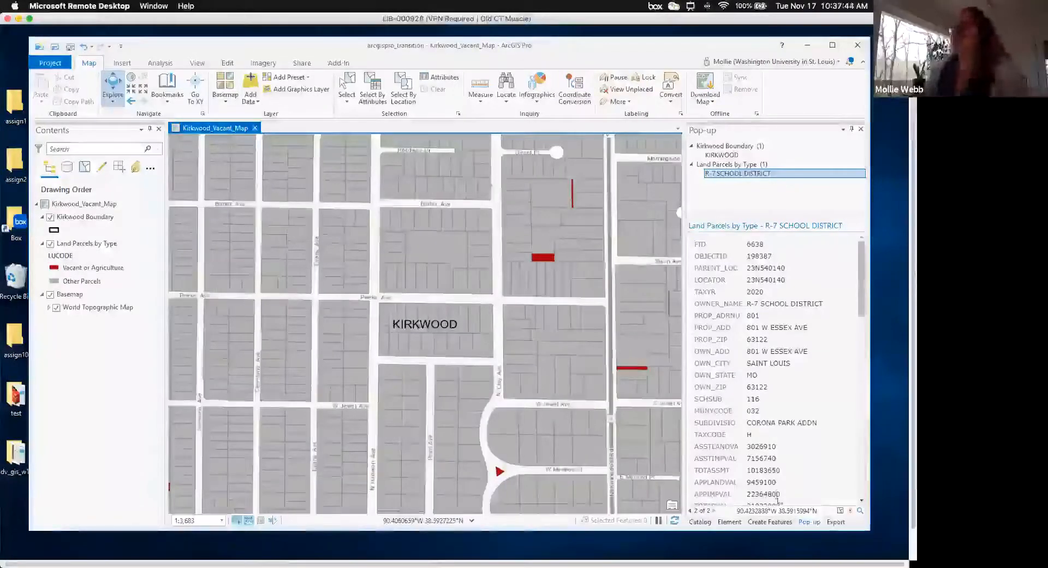
pyautogui.hscroll(-1, 448, 363)
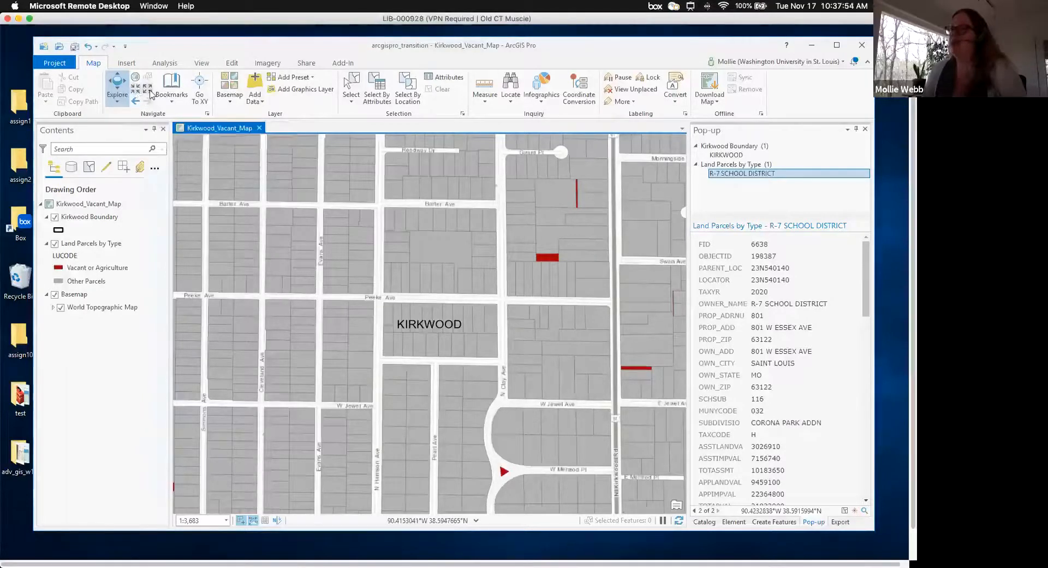
pyautogui.scroll(-1, 119, 69)
pyautogui.scroll(-2, 89, 64)
pyautogui.click(87, 64)
pyautogui.scroll(-1, 86, 64)
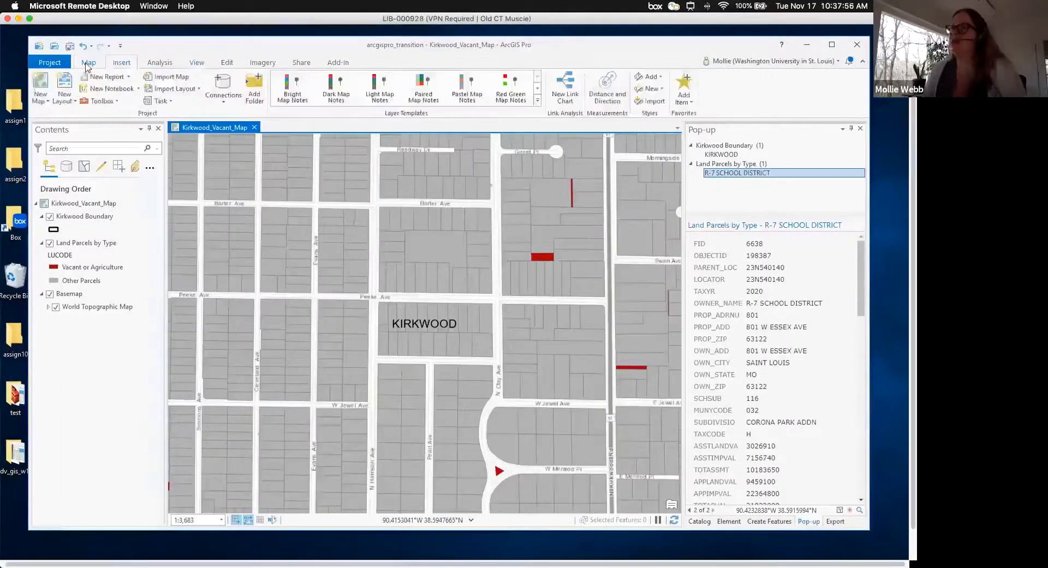
pyautogui.click(87, 64)
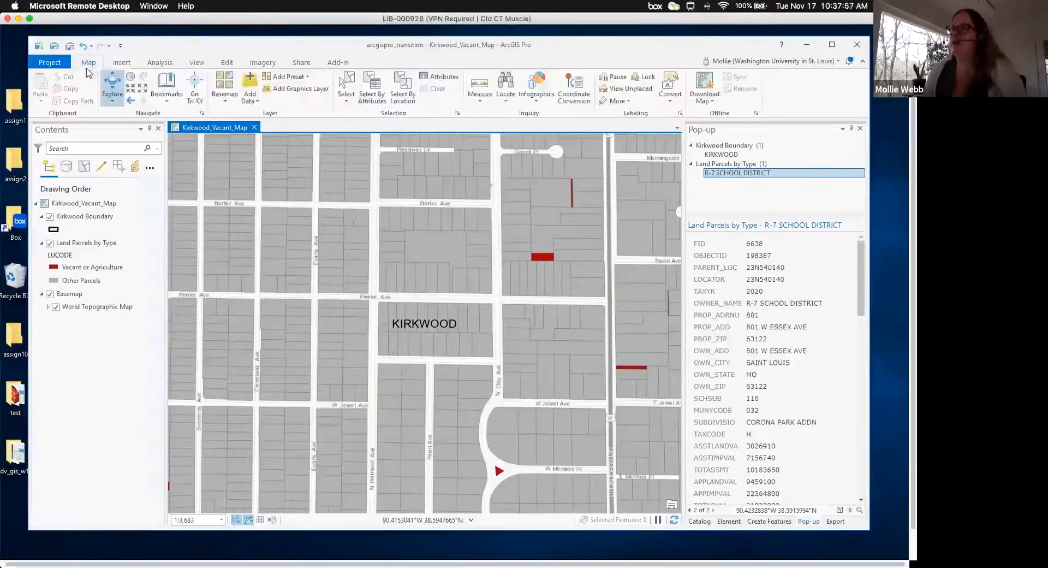
# - Zoom out six fixed steps and in one, then go to the full extent
pyautogui.click(143, 91)
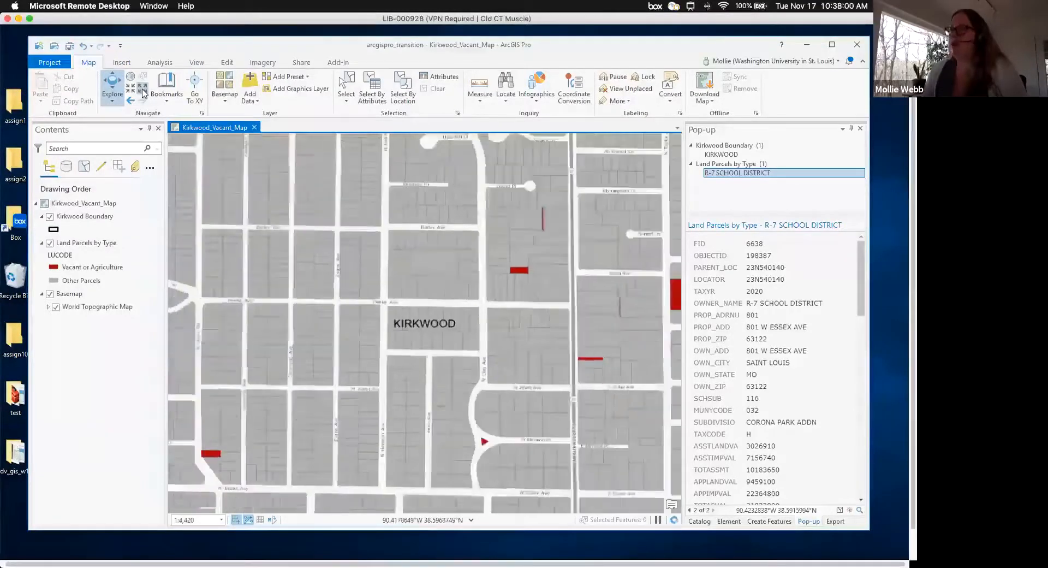
pyautogui.click(142, 91)
pyautogui.click(143, 92)
pyautogui.click(142, 91)
pyautogui.click(143, 91)
pyautogui.click(142, 91)
pyautogui.click(142, 91)
pyautogui.click(142, 91)
pyautogui.click(142, 91)
pyautogui.click(142, 91)
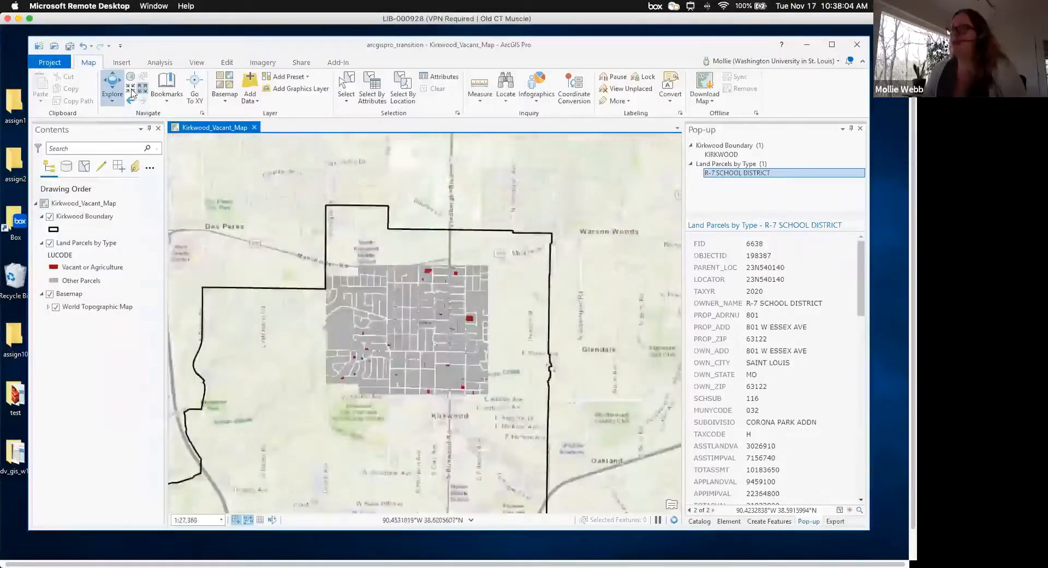
pyautogui.click(134, 88)
pyautogui.click(134, 88)
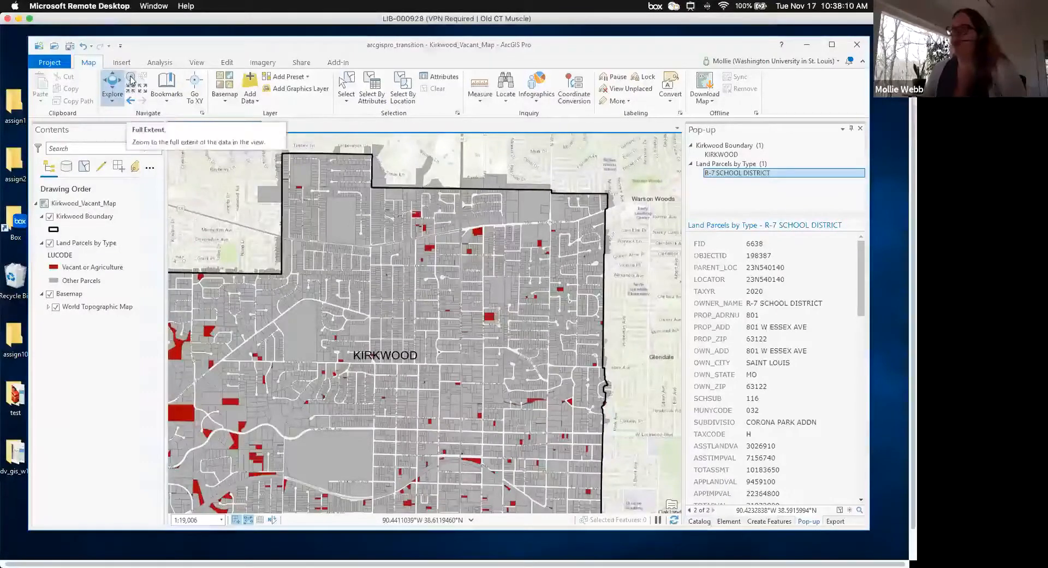
pyautogui.click(131, 81)
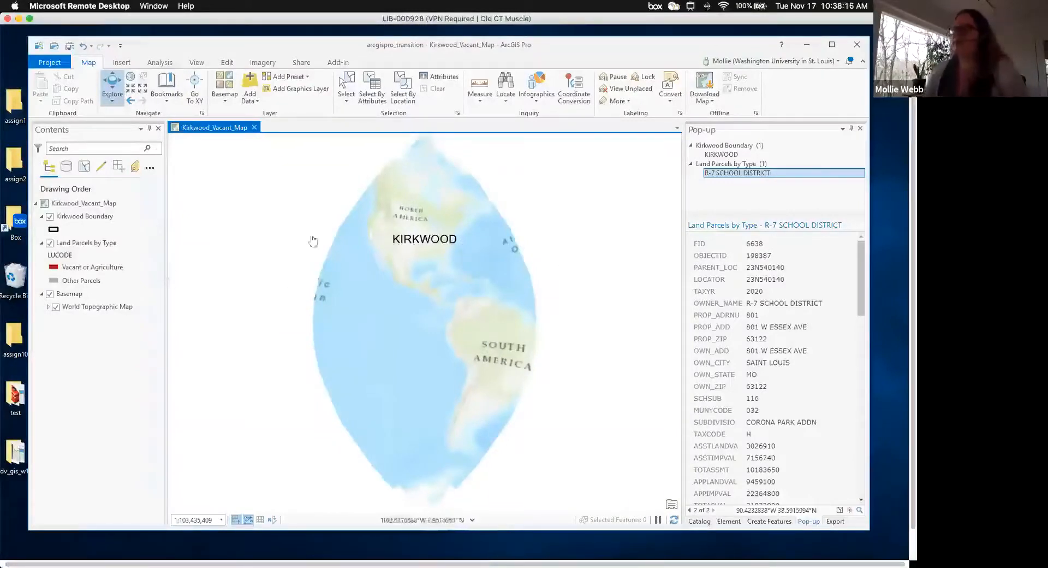
# - Remove the empty Basemap layer and zoom out to all of Kirkwood
pyautogui.click(51, 294)
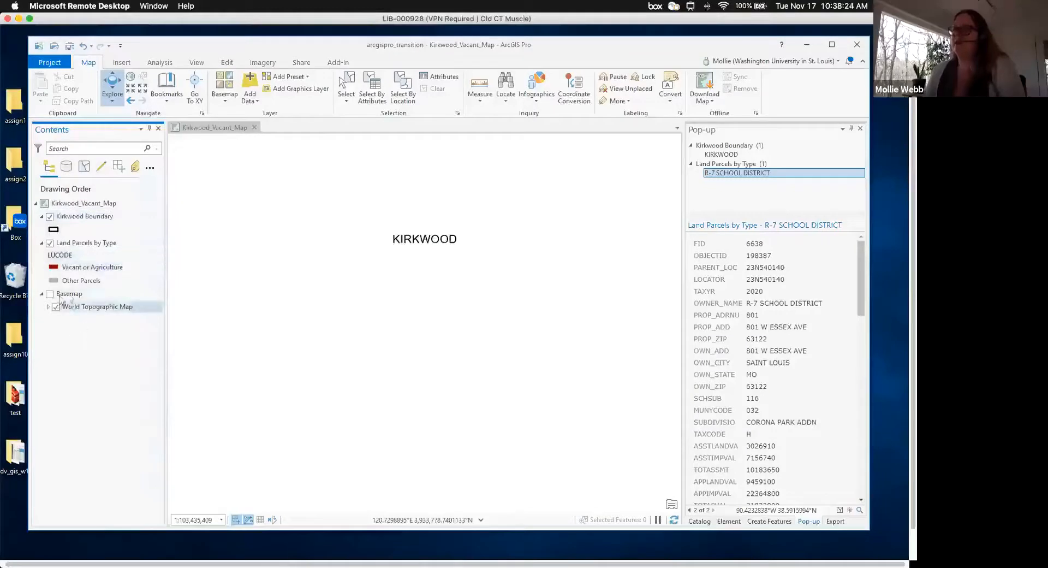
pyautogui.rightClick(69, 298)
pyautogui.click(98, 356)
pyautogui.click(131, 78)
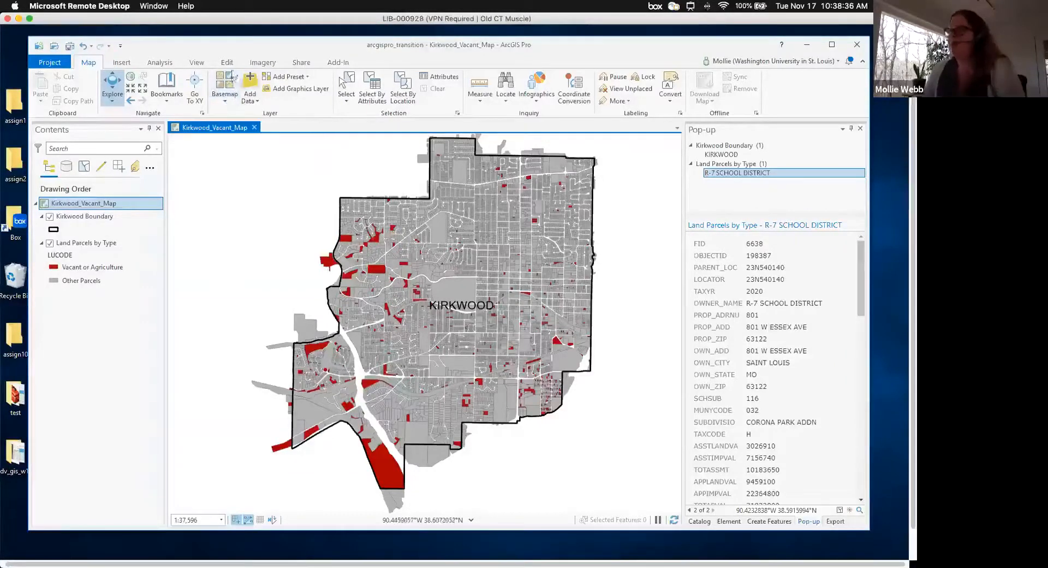
# - Add the Topographic basemap beneath the parcels
pyautogui.click(224, 83)
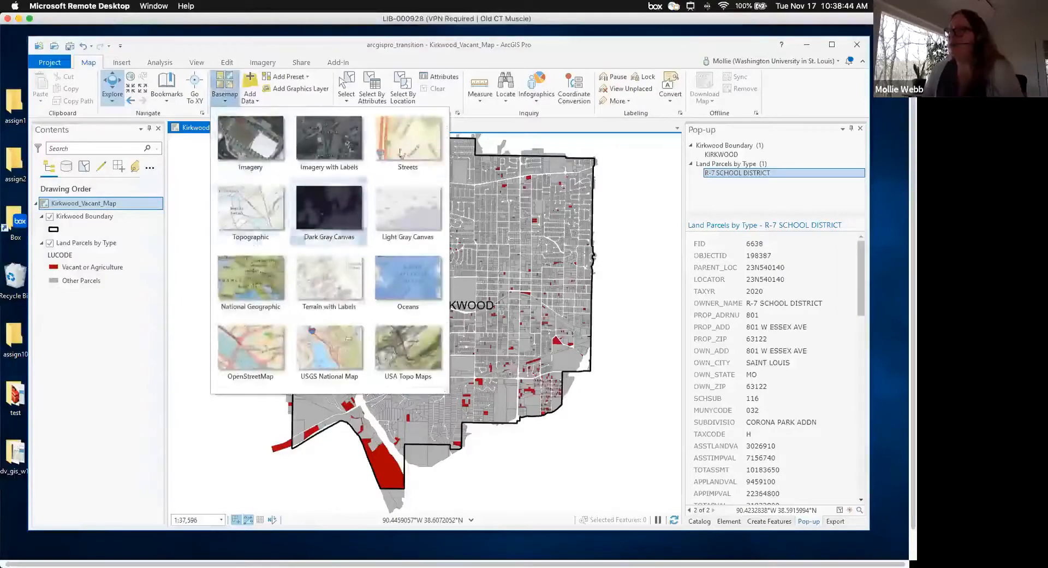
pyautogui.click(251, 210)
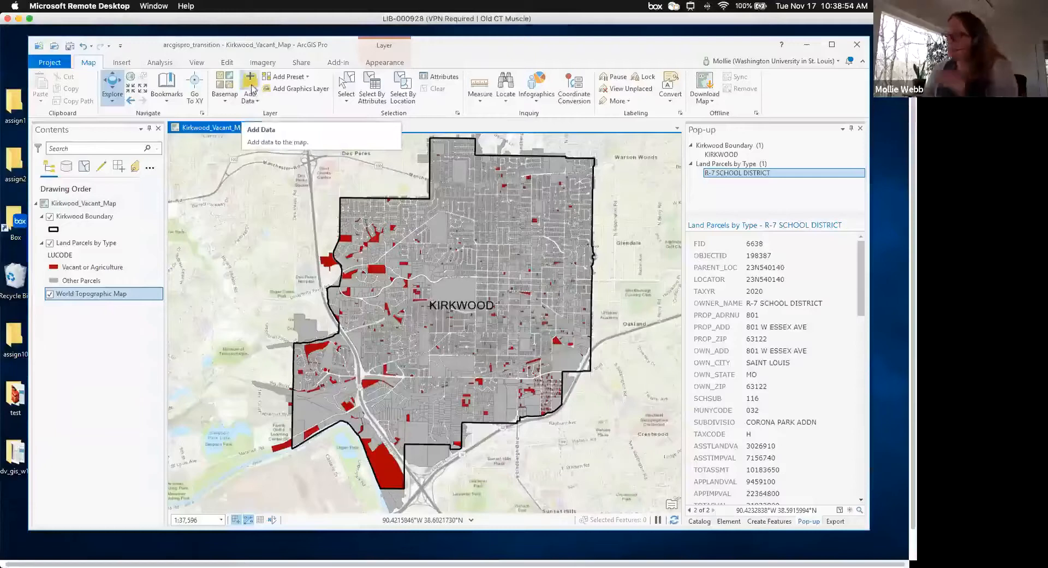
pyautogui.click(197, 62)
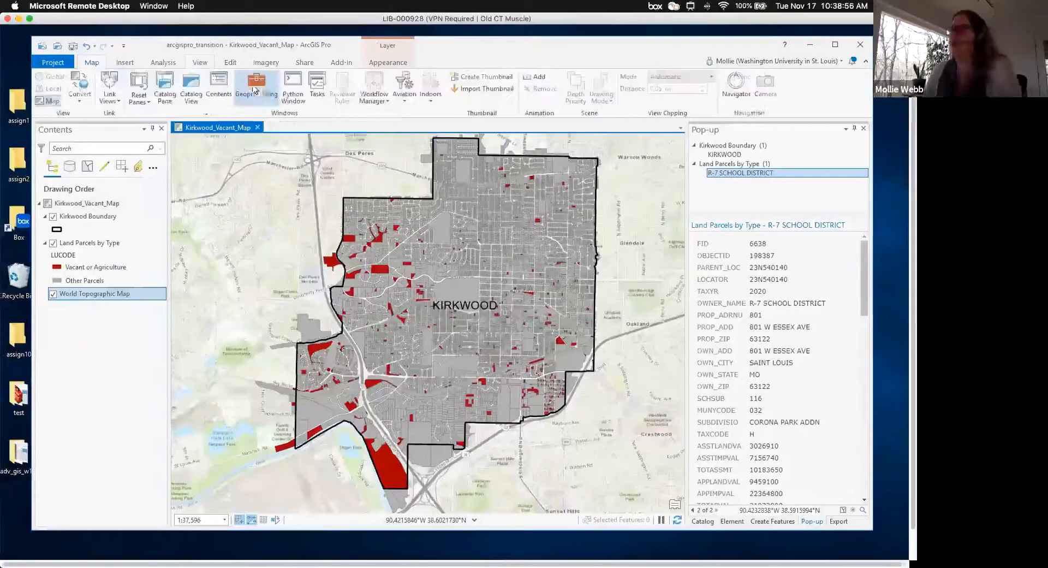
pyautogui.click(100, 63)
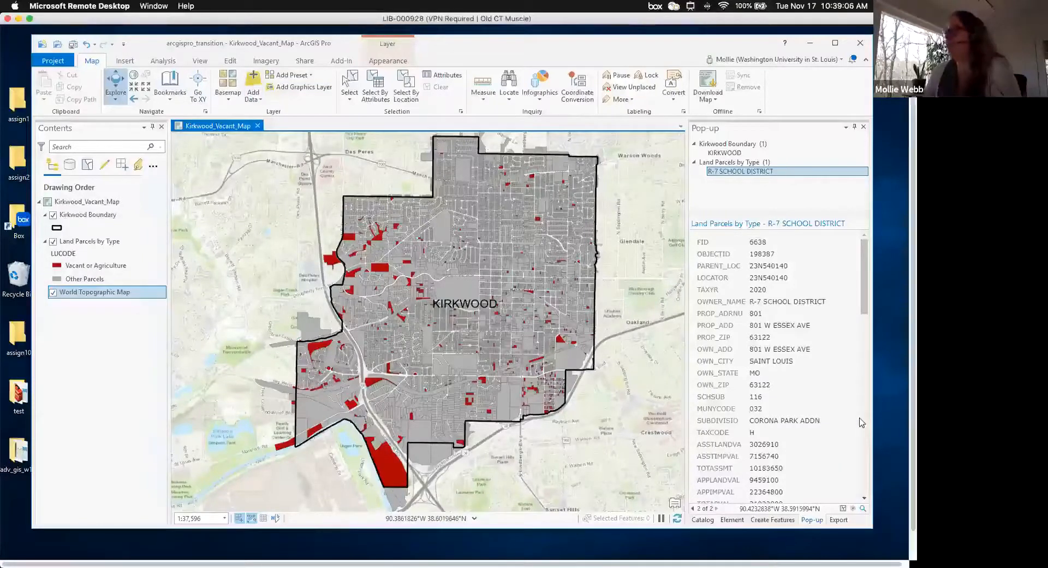
# - Open the Catalog pane and expand the ds_transition_to_arcgis_pro_data folder to list its contents
pyautogui.click(703, 522)
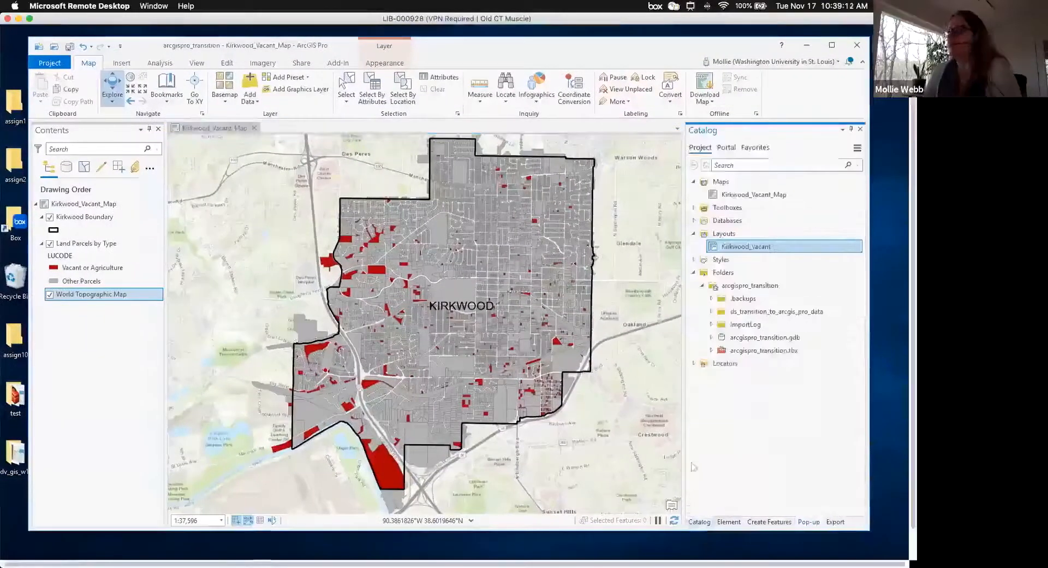
pyautogui.click(197, 63)
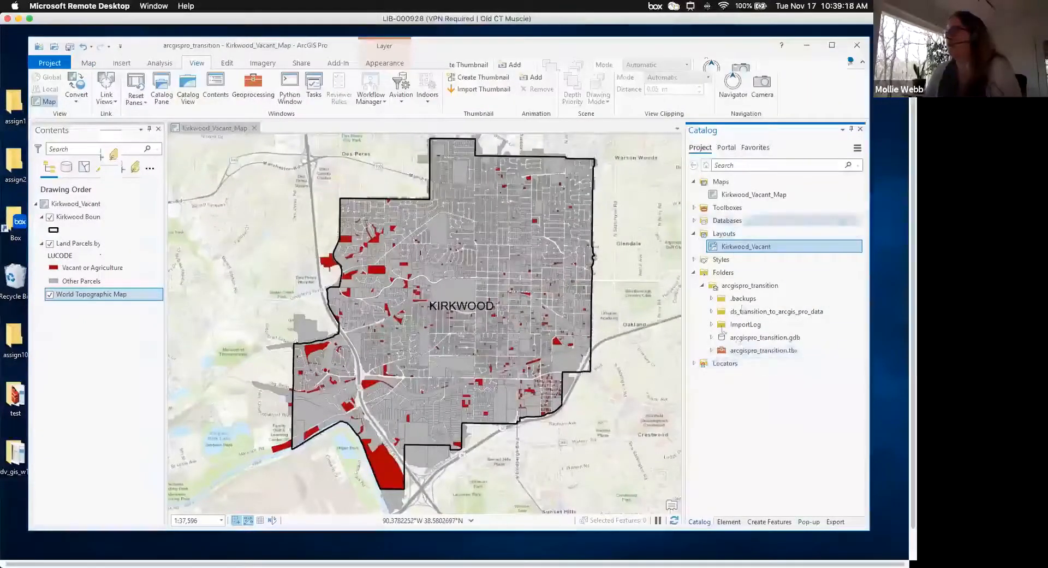
pyautogui.click(711, 311)
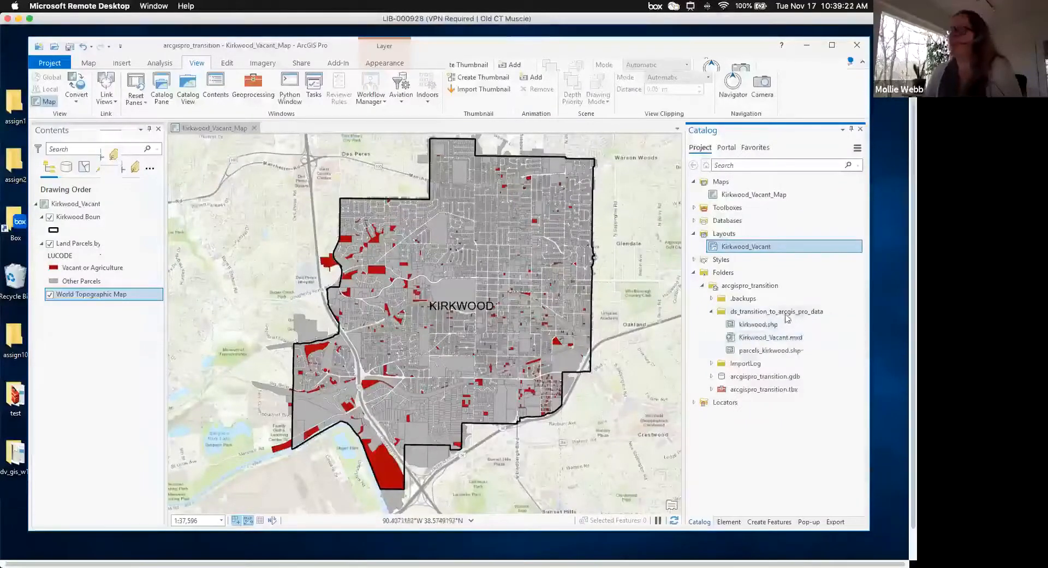
pyautogui.moveTo(768, 328)
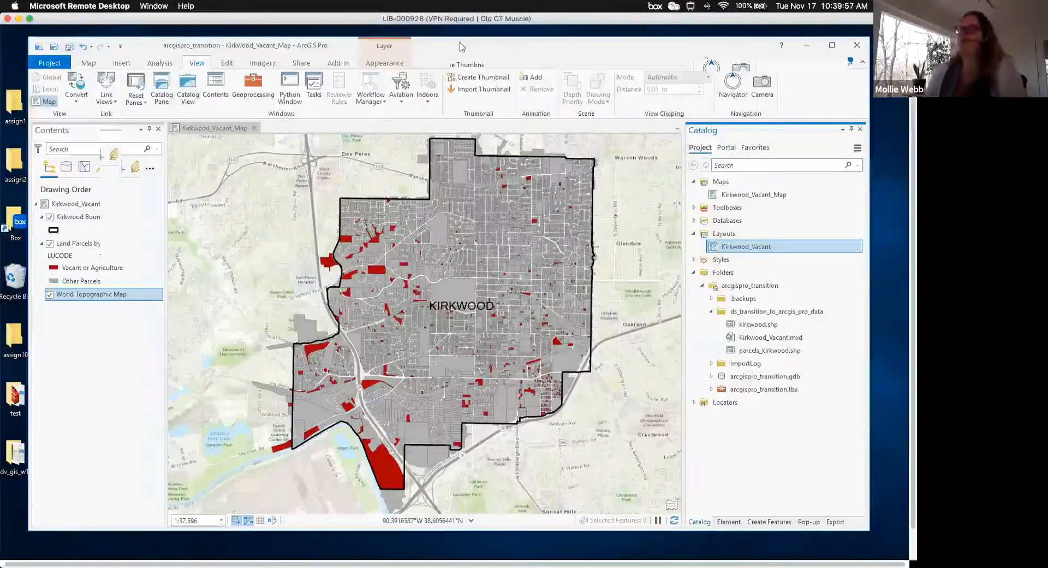
pyautogui.click(96, 247)
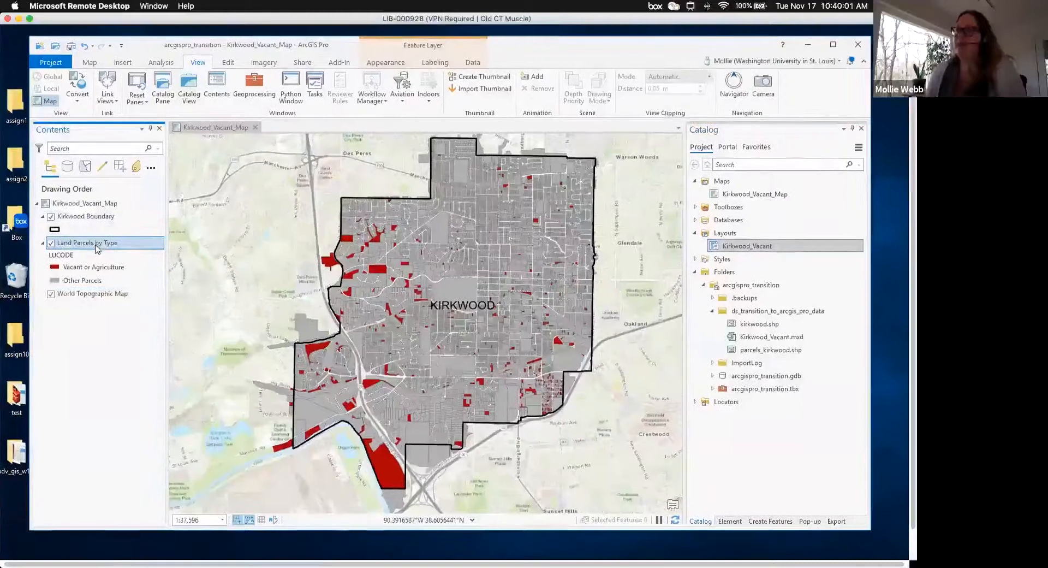
# - Open the Land Parcels by Type attribute table, enlarge its pane, and select the FID 1 record
pyautogui.rightClick(97, 249)
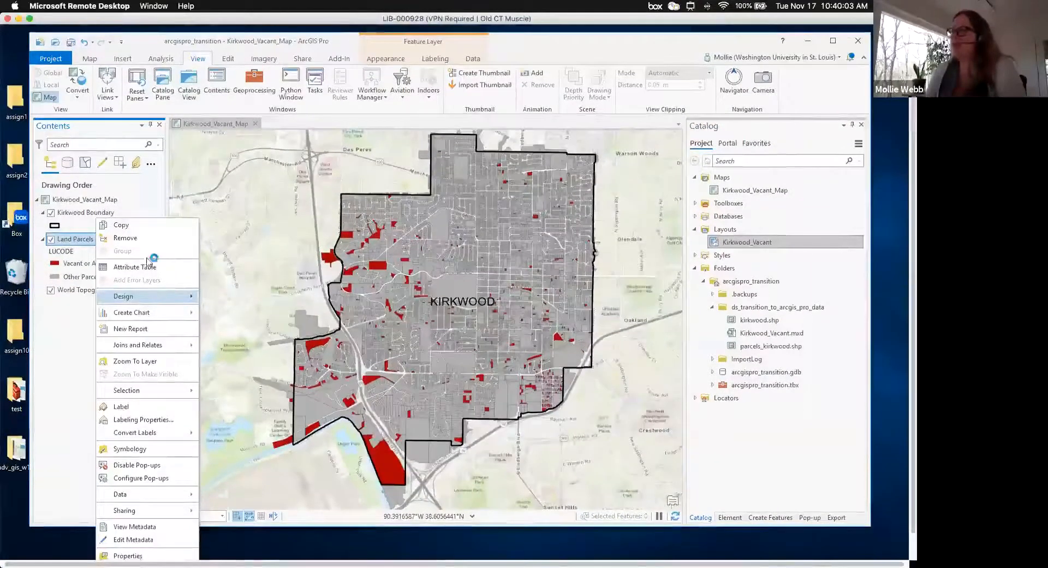
pyautogui.click(649, 411)
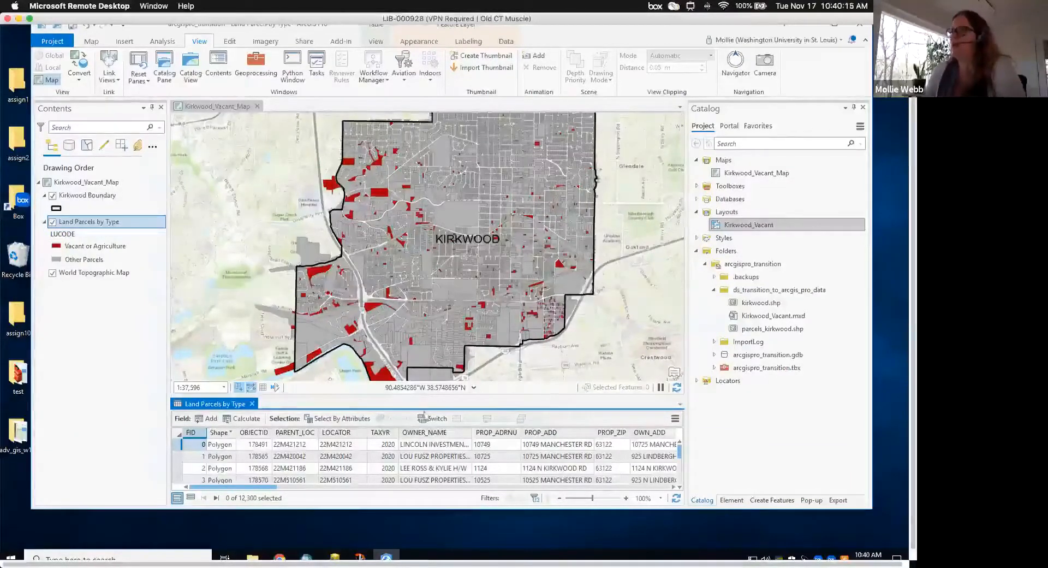
pyautogui.moveTo(428, 398); pyautogui.dragTo(437, 290)
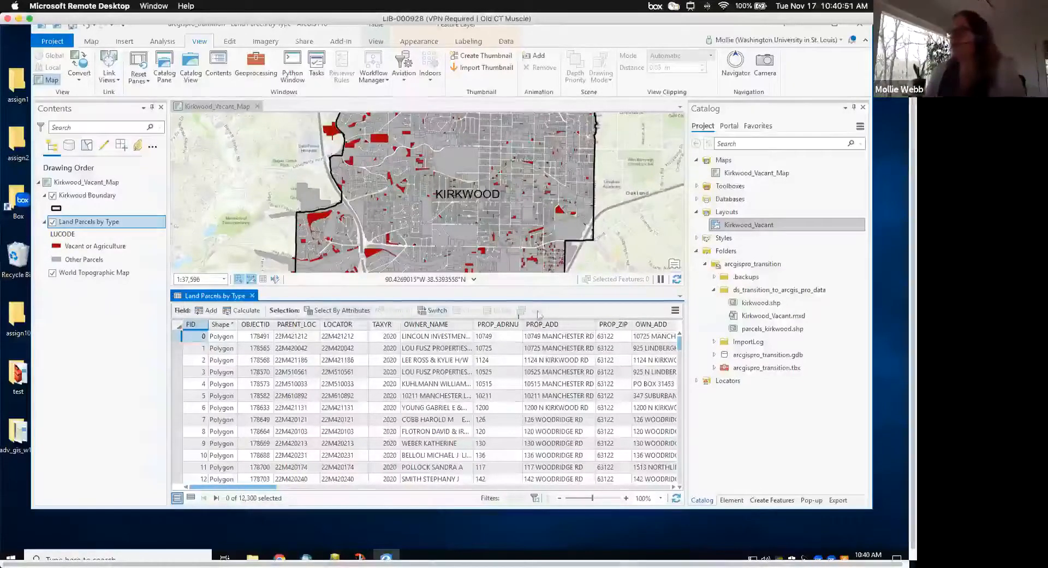
pyautogui.click(179, 349)
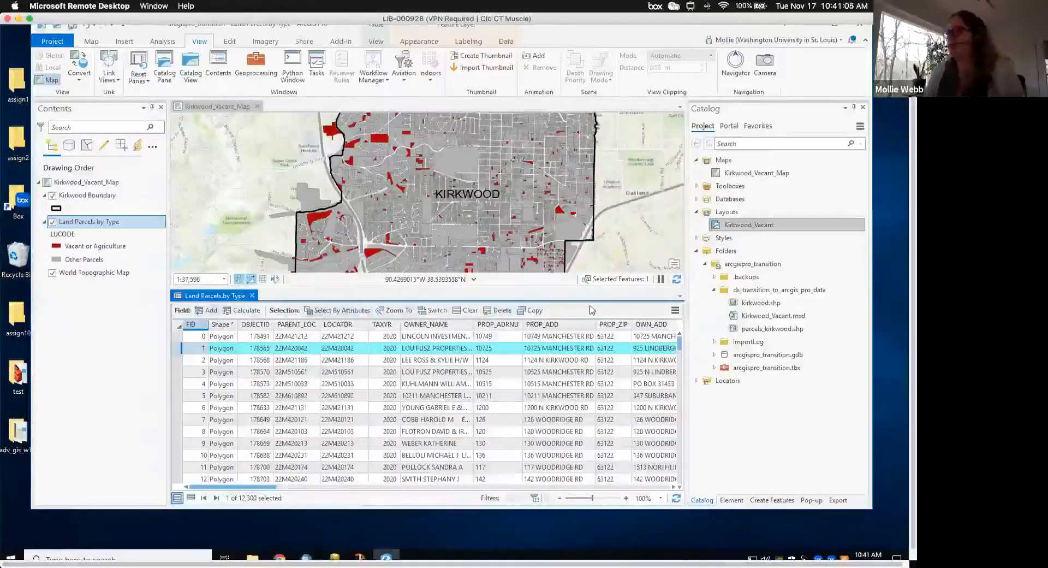
pyautogui.click(675, 311)
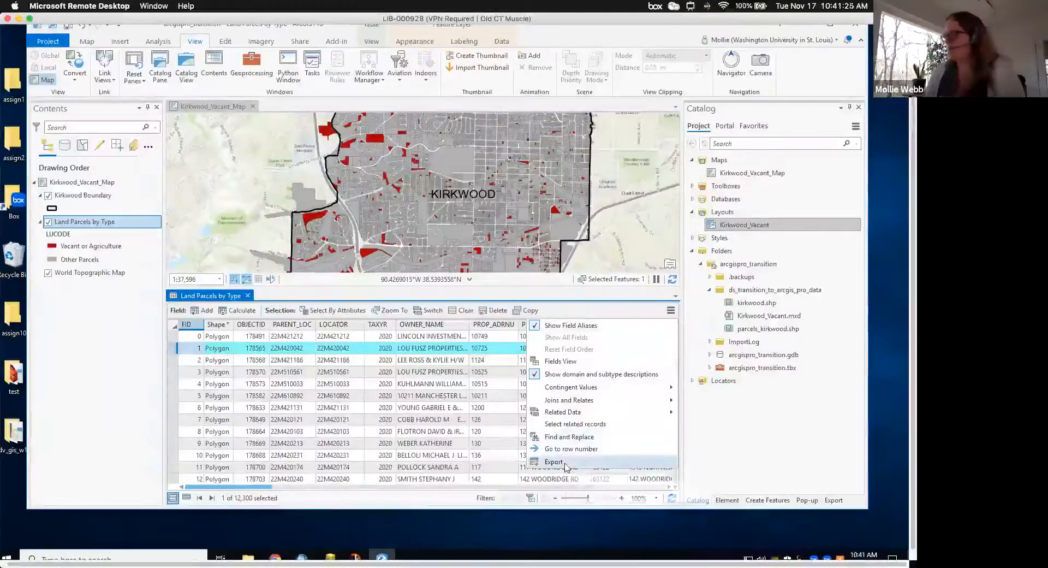
pyautogui.moveTo(574, 402)
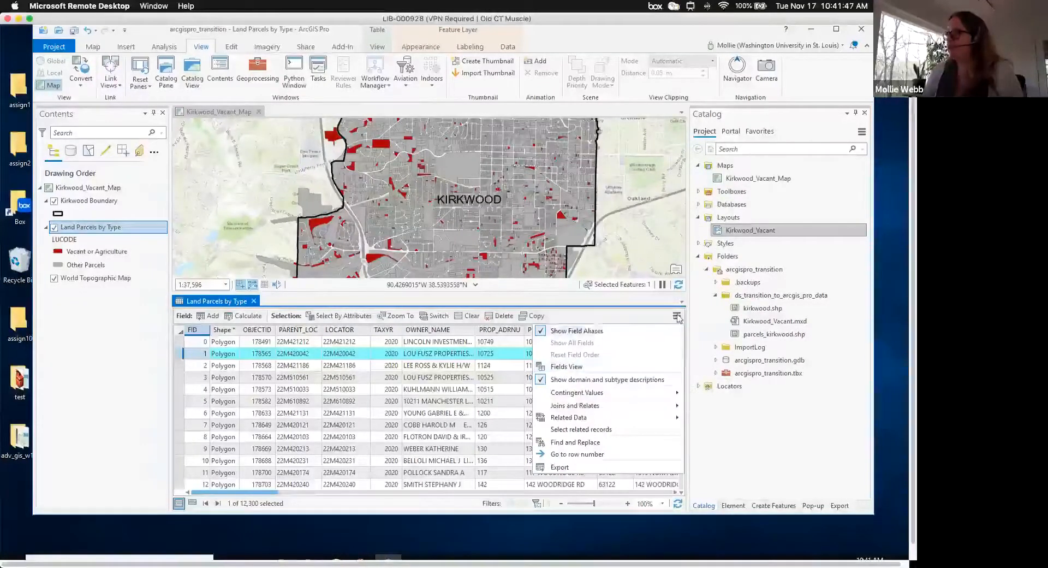
pyautogui.click(566, 317)
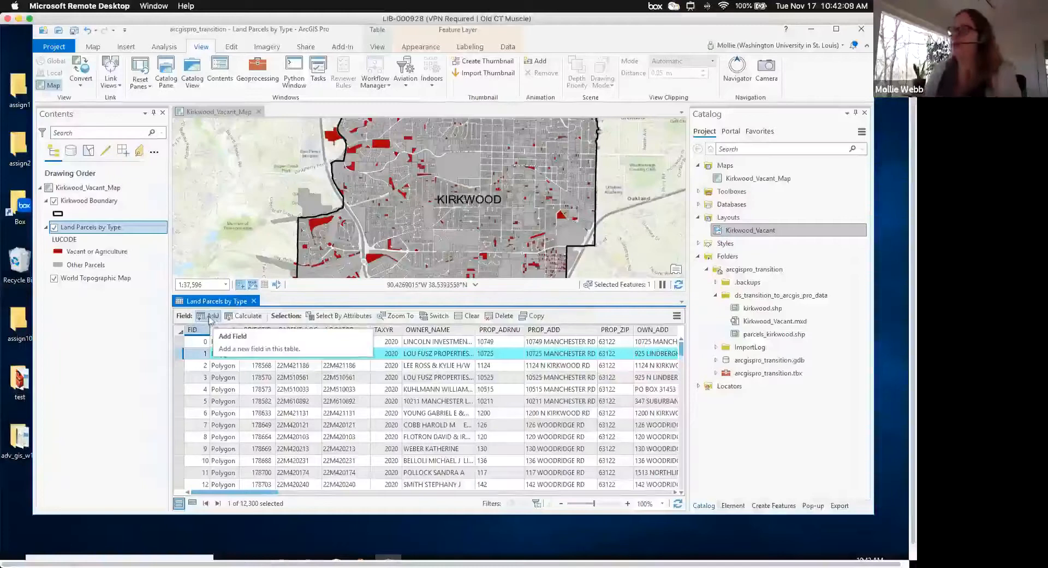
# - Add a new field named FULL_ADDR with data type Text
pyautogui.click(209, 317)
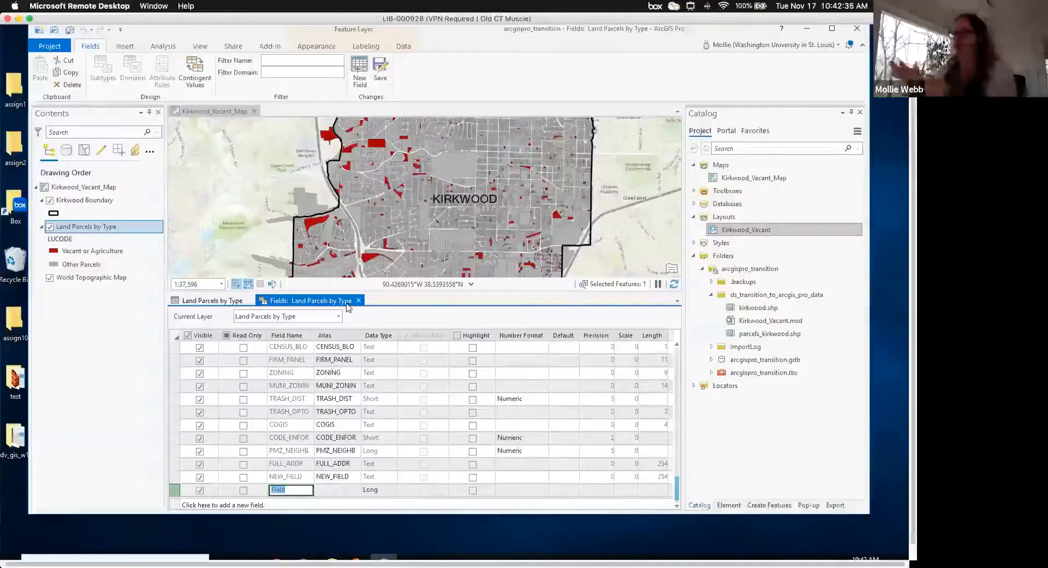
pyautogui.click(296, 489)
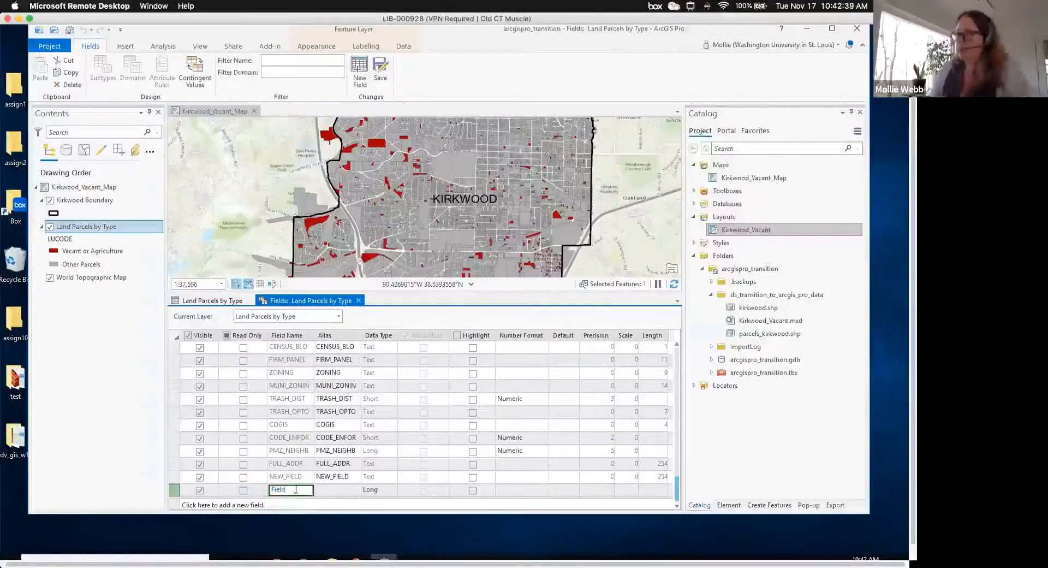
pyautogui.scroll(-1, 296, 490)
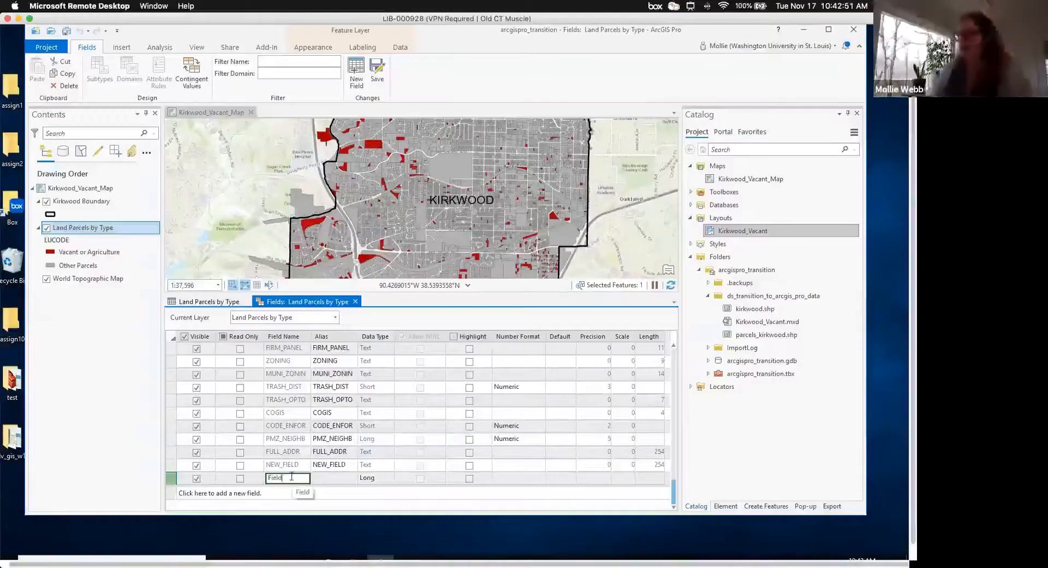
pyautogui.press('BackSpace')
pyautogui.press('BackSpace')
pyautogui.press('BackSpace')
pyautogui.press('BackSpace')
pyautogui.press('BackSpace')
pyautogui.write('FULL_ADDR')
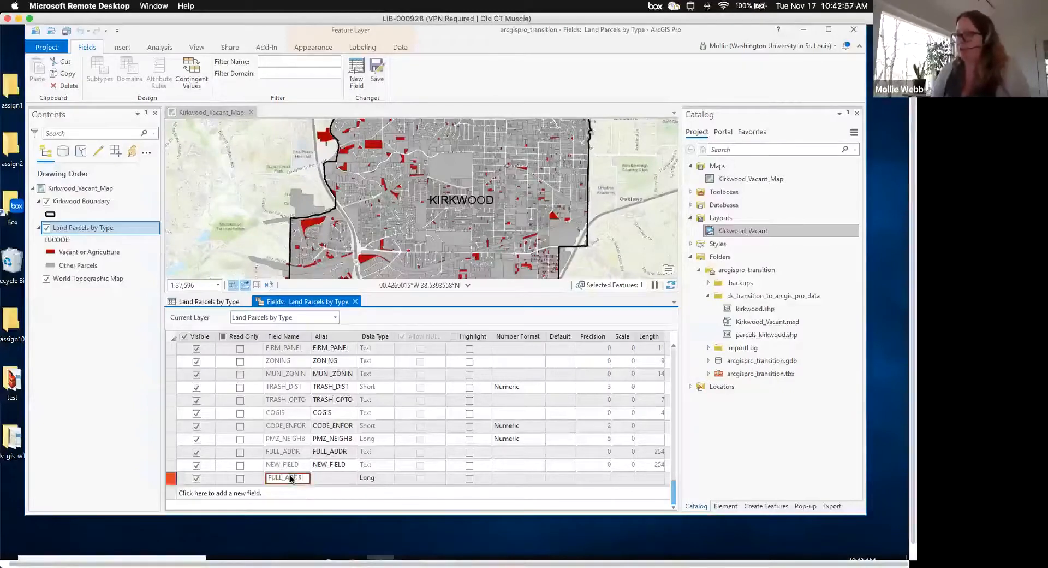
pyautogui.press('Tab')
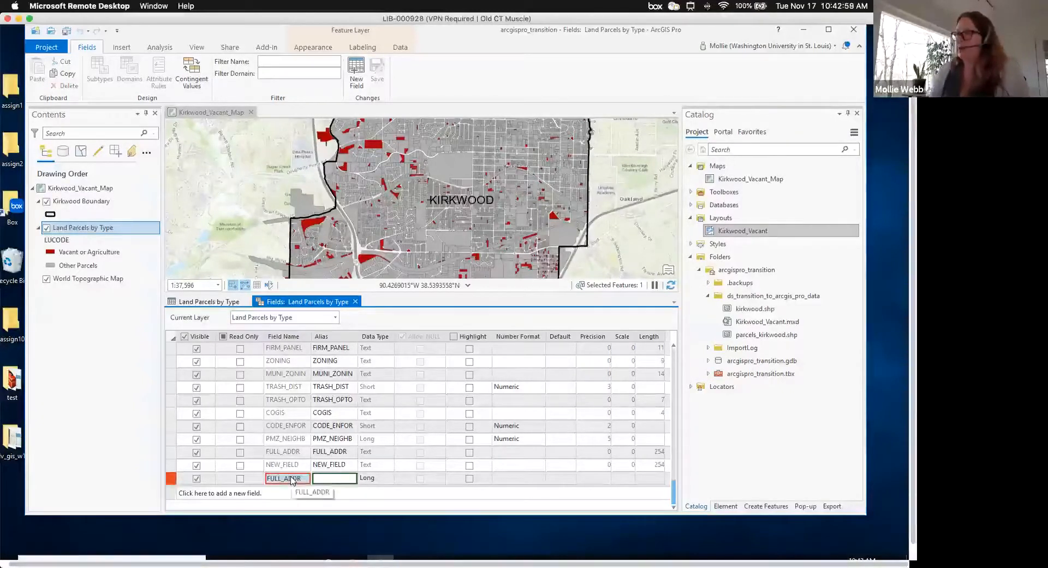
pyautogui.press('Tab')
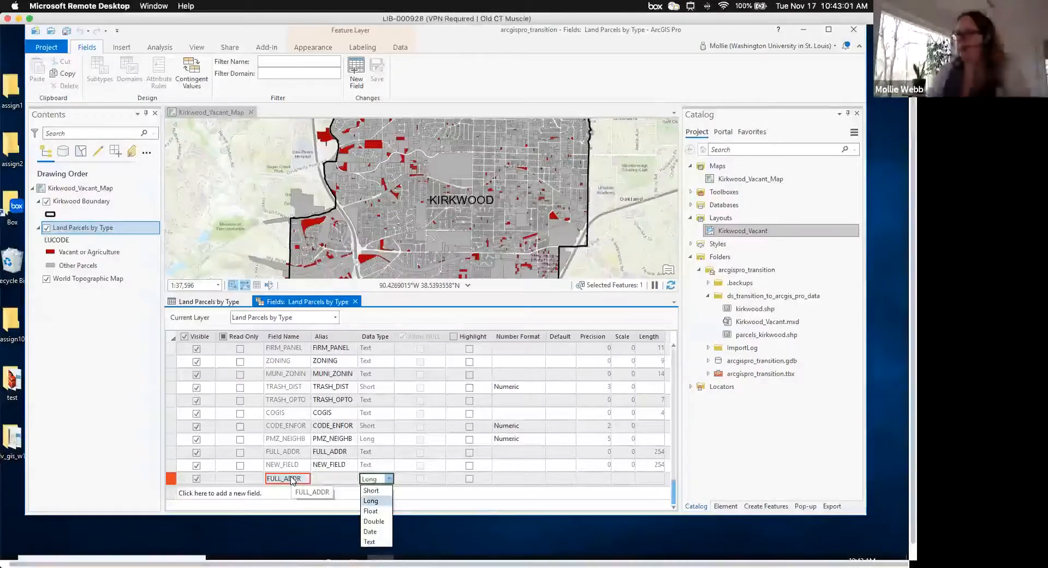
pyautogui.click(369, 542)
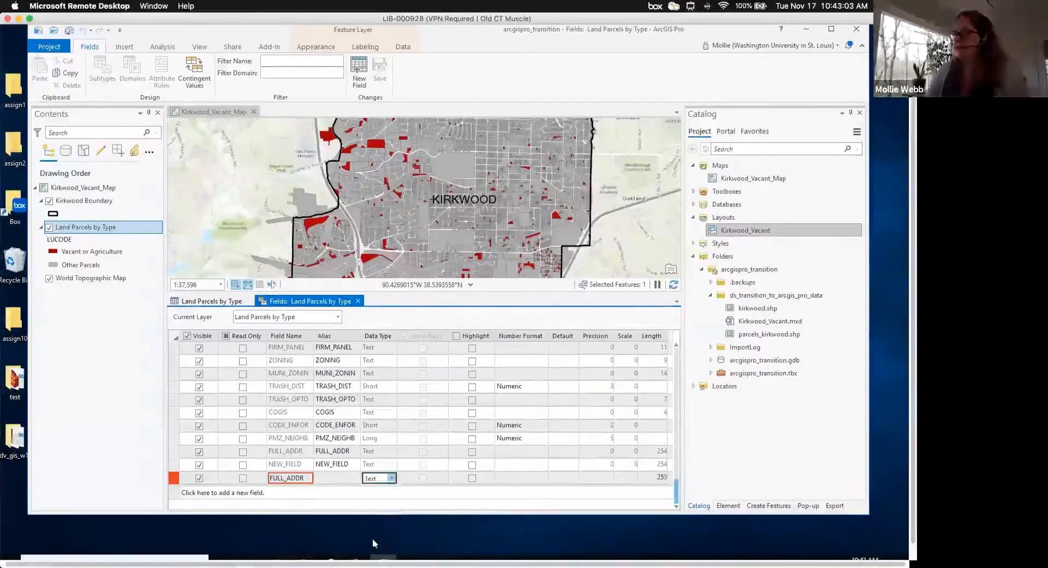
pyautogui.press('Tab')
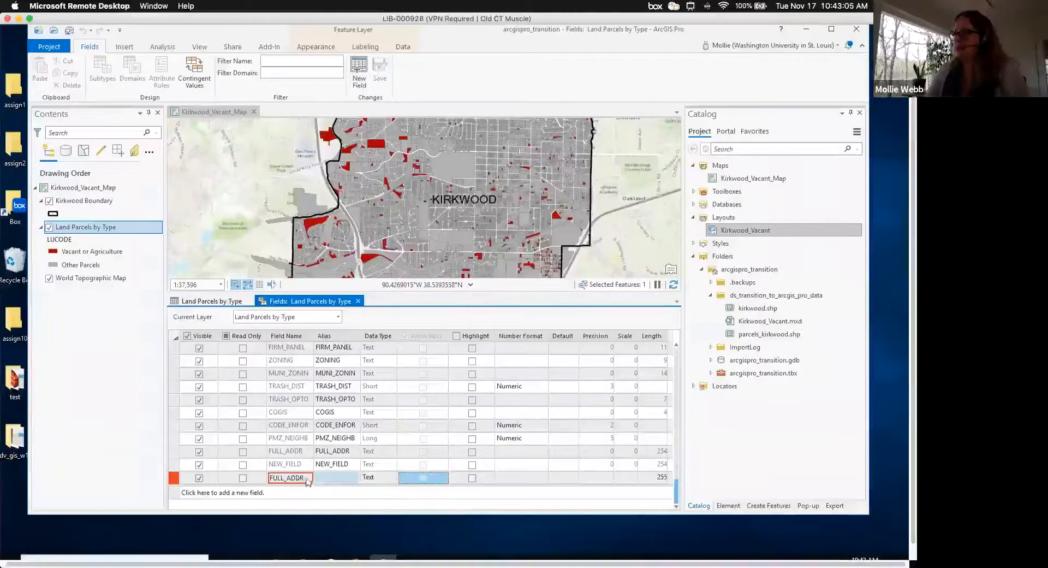
pyautogui.press('Tab')
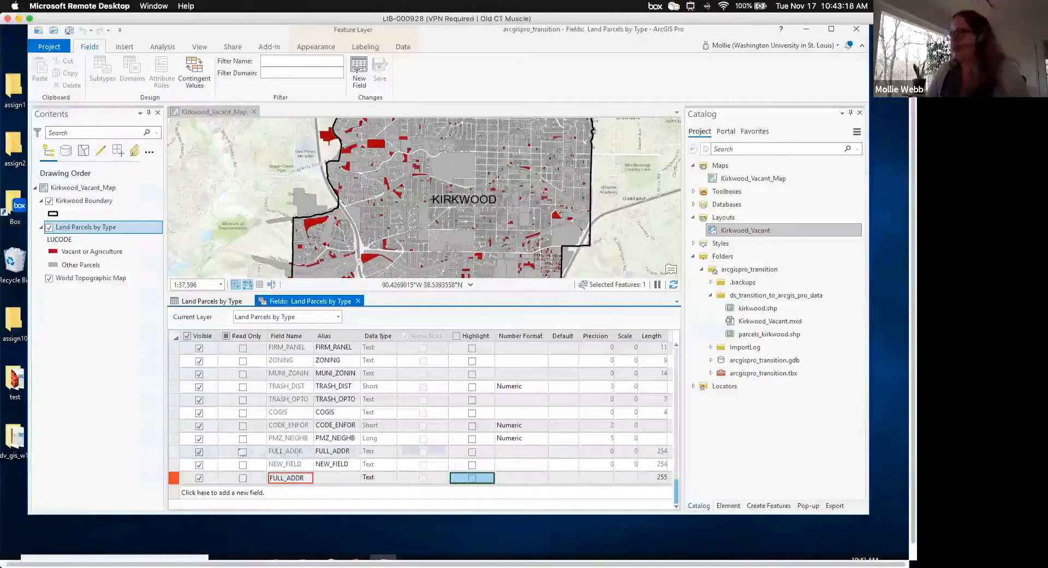
# - Extend the new field's name to FULL_ADDR2
pyautogui.click(308, 480)
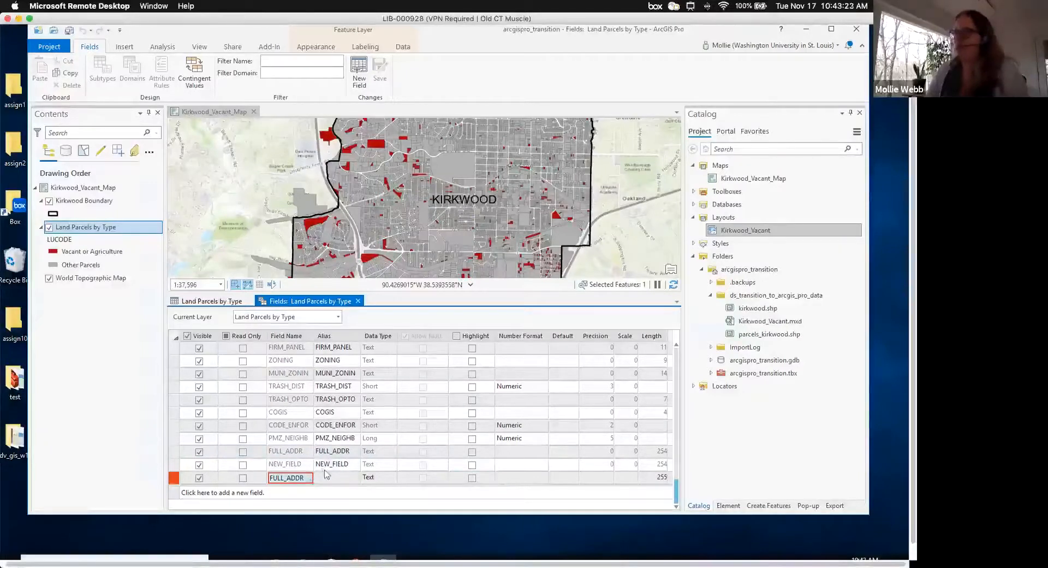
pyautogui.press('Right')
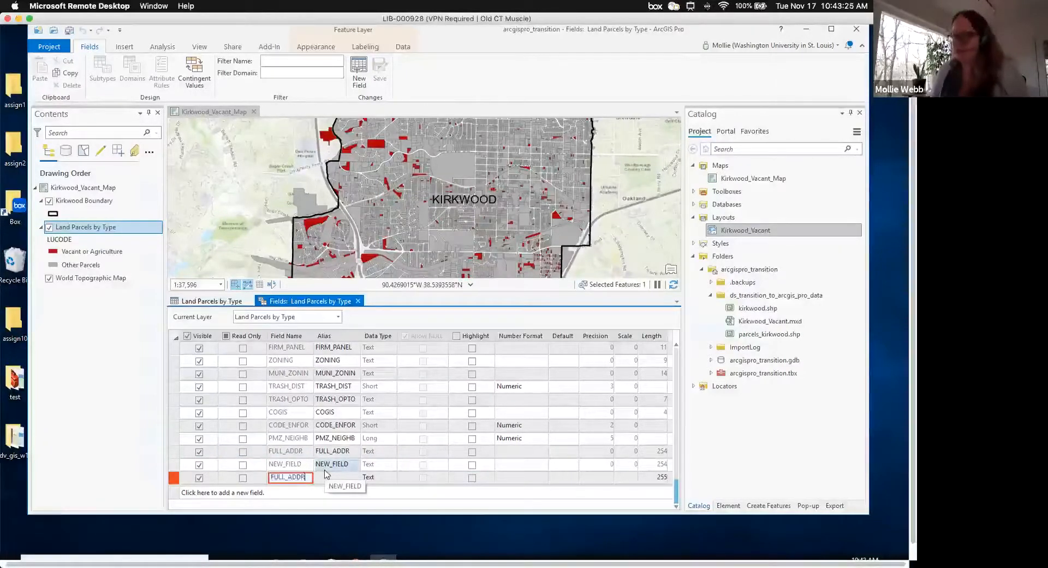
pyautogui.write('2')
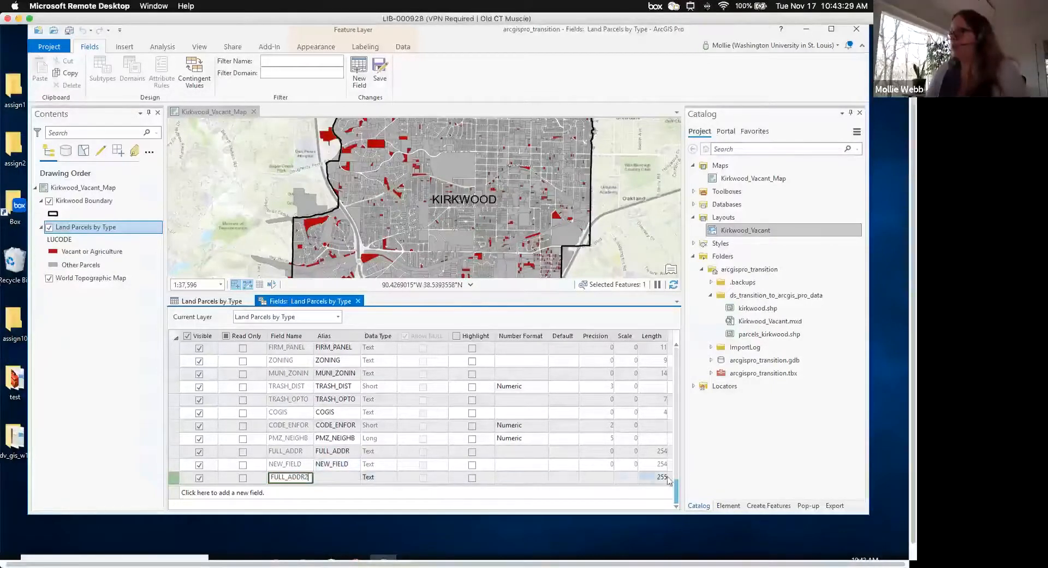
pyautogui.press('Tab')
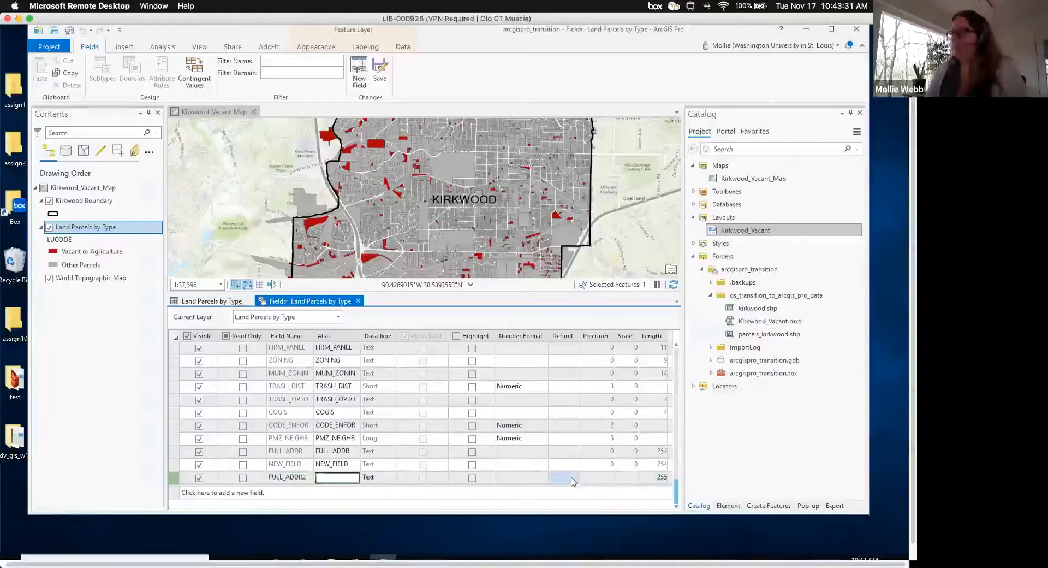
# - Save the FULL_ADDR2 field, close the Fields view, and scroll the table to its empty column
pyautogui.scroll(2, 508, 425)
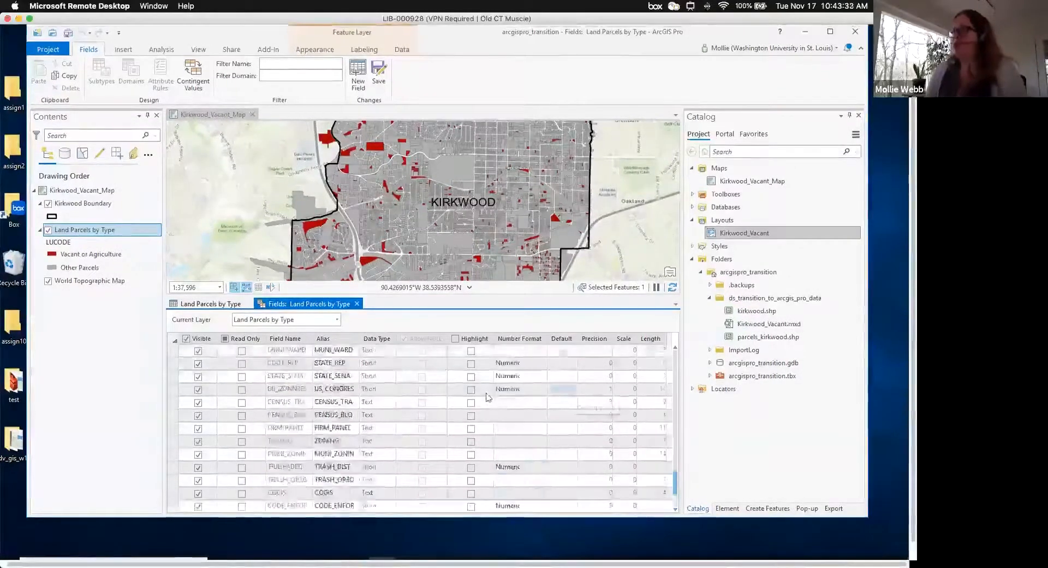
pyautogui.scroll(-3, 486, 398)
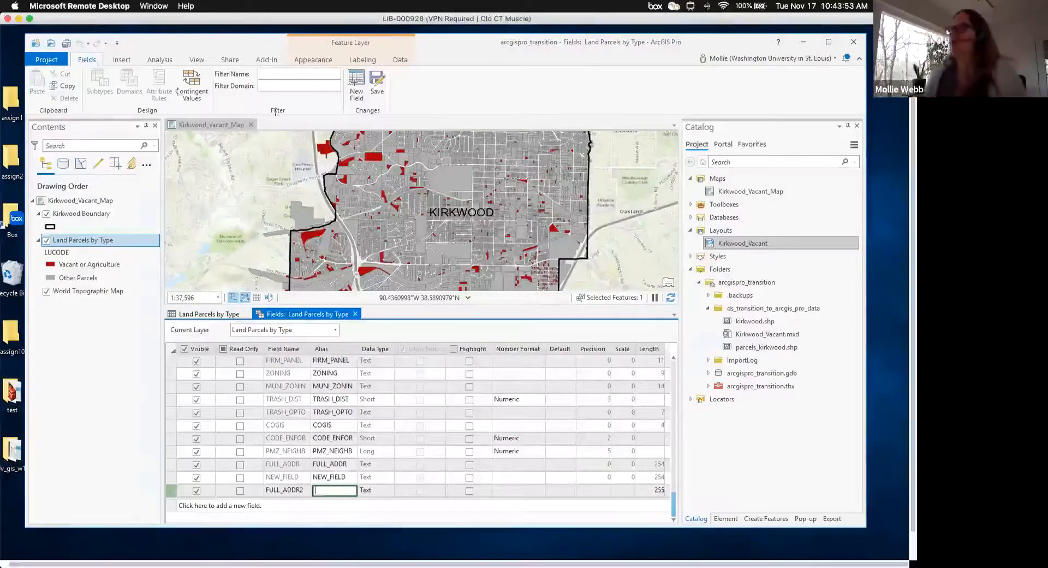
pyautogui.click(379, 86)
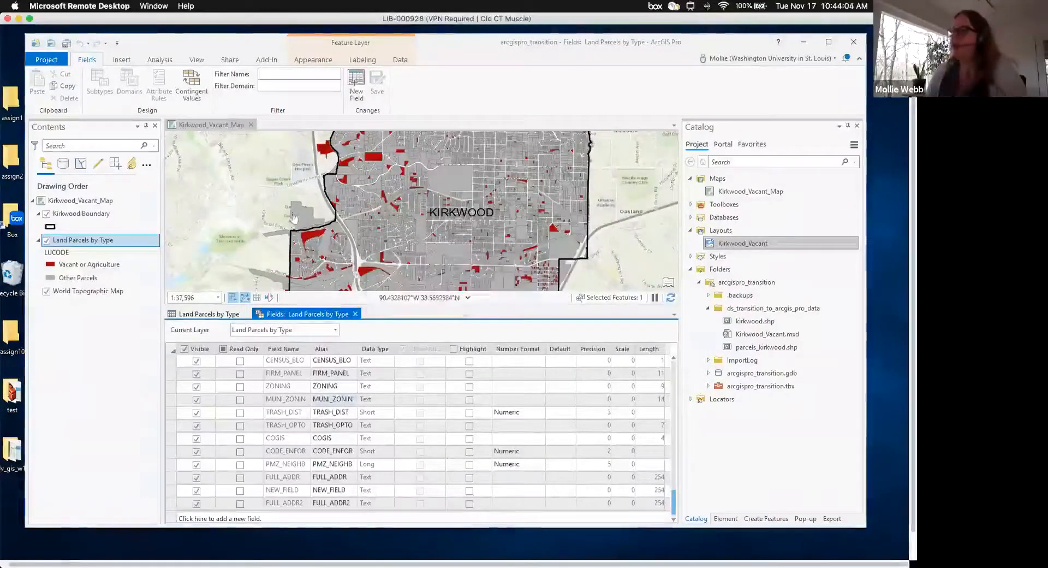
pyautogui.click(355, 314)
pyautogui.moveTo(261, 509); pyautogui.dragTo(537, 532)
pyautogui.moveTo(676, 522); pyautogui.dragTo(679, 521)
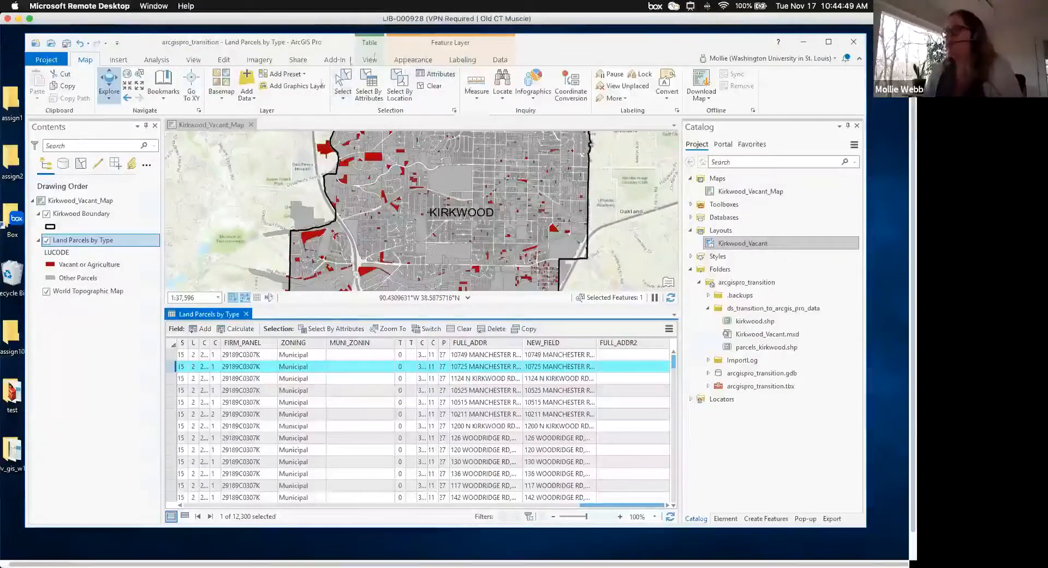
# - Clear the parcel selection, then select and right-click the FULL_ADDR2 column header
pyautogui.click(434, 87)
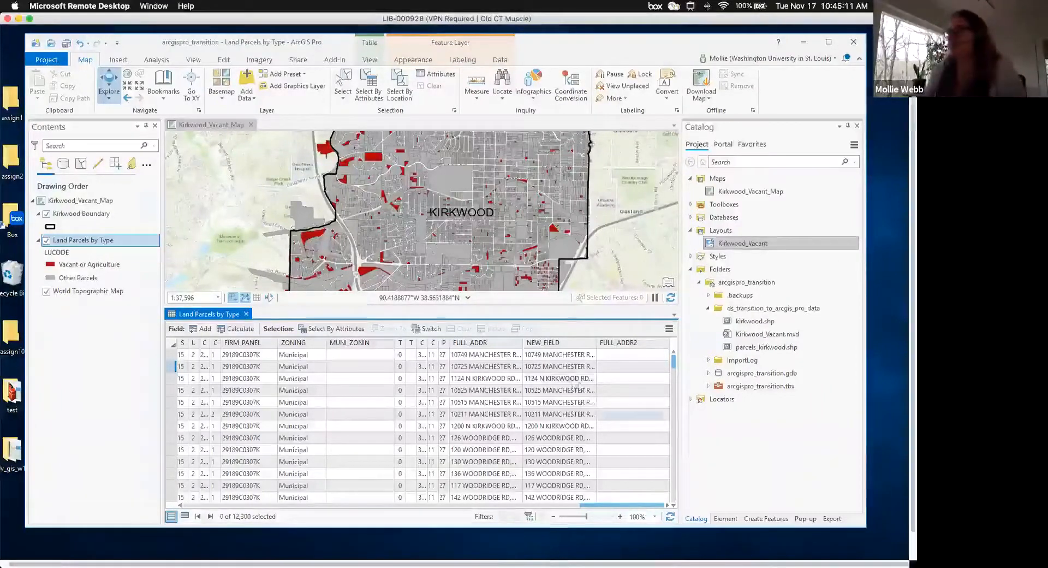
pyautogui.click(644, 345)
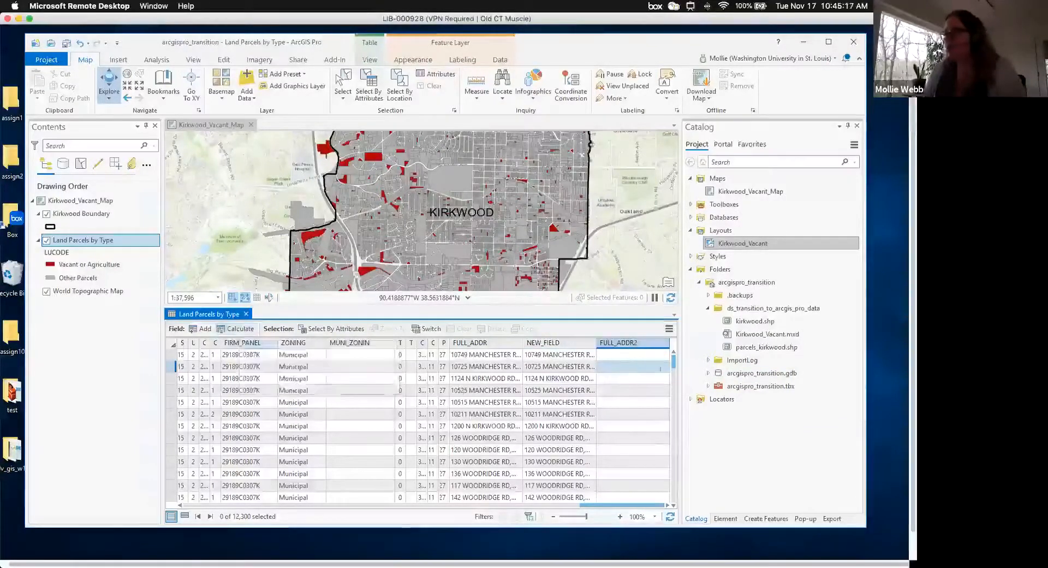
pyautogui.moveTo(632, 346)
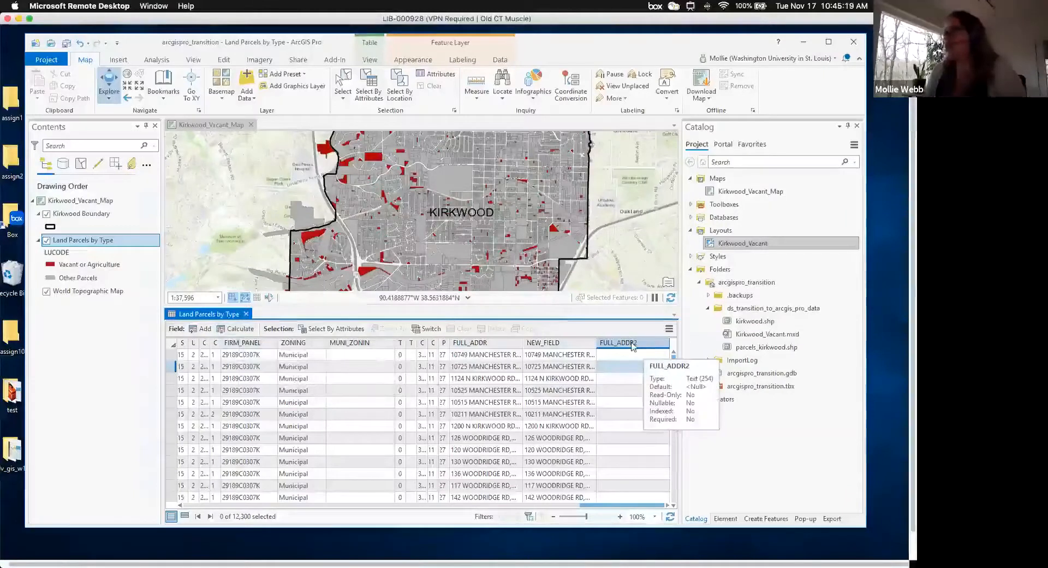
pyautogui.rightClick(632, 346)
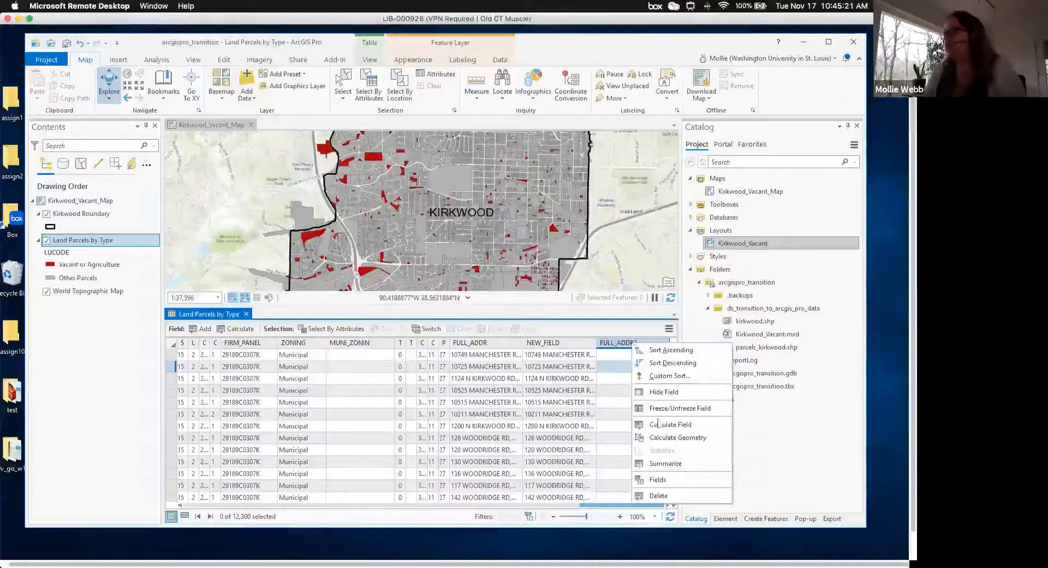
# - Launch Calculate Field on FULL_ADDR2 of Land Parcels by Type with a Python 3 expression
pyautogui.click(659, 424)
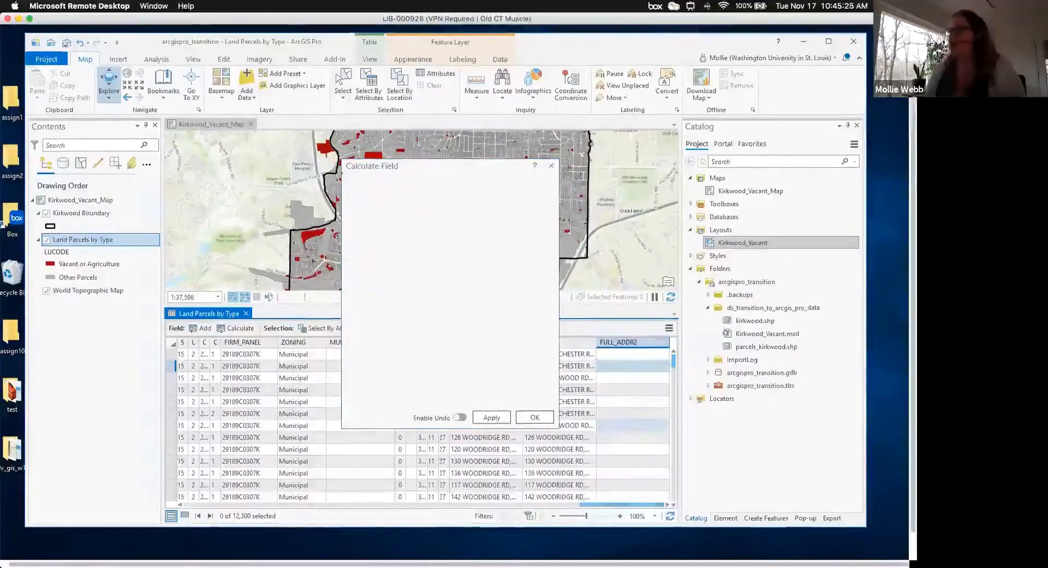
pyautogui.scroll(-1, 568, 449)
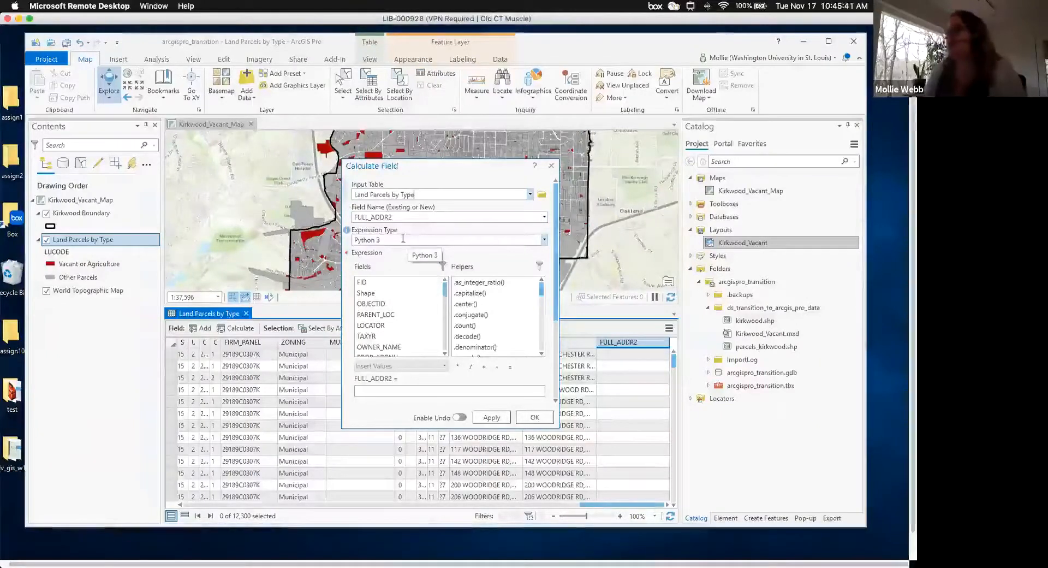
pyautogui.scroll(-1, 403, 241)
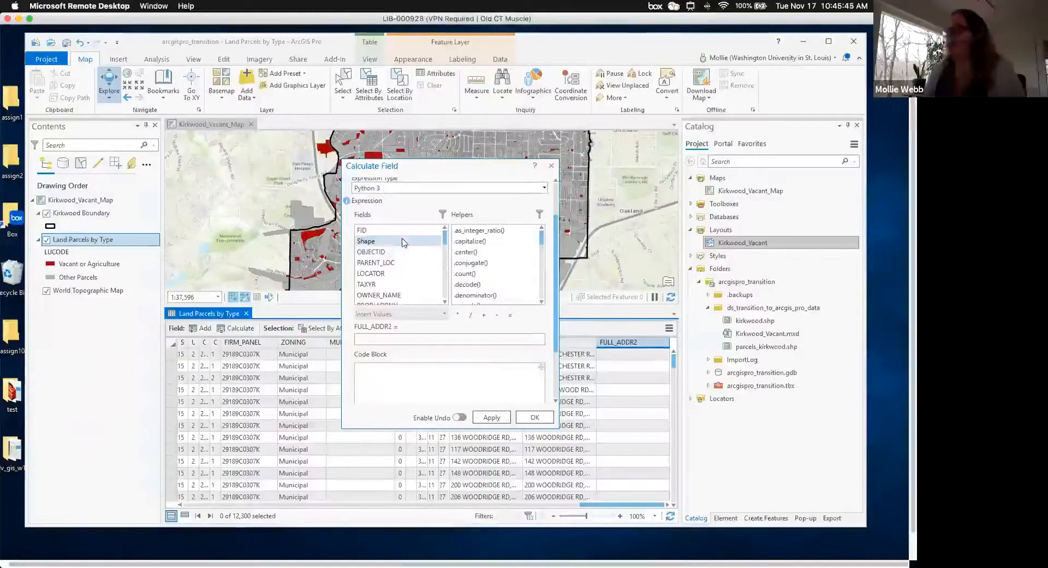
pyautogui.scroll(-5, 403, 243)
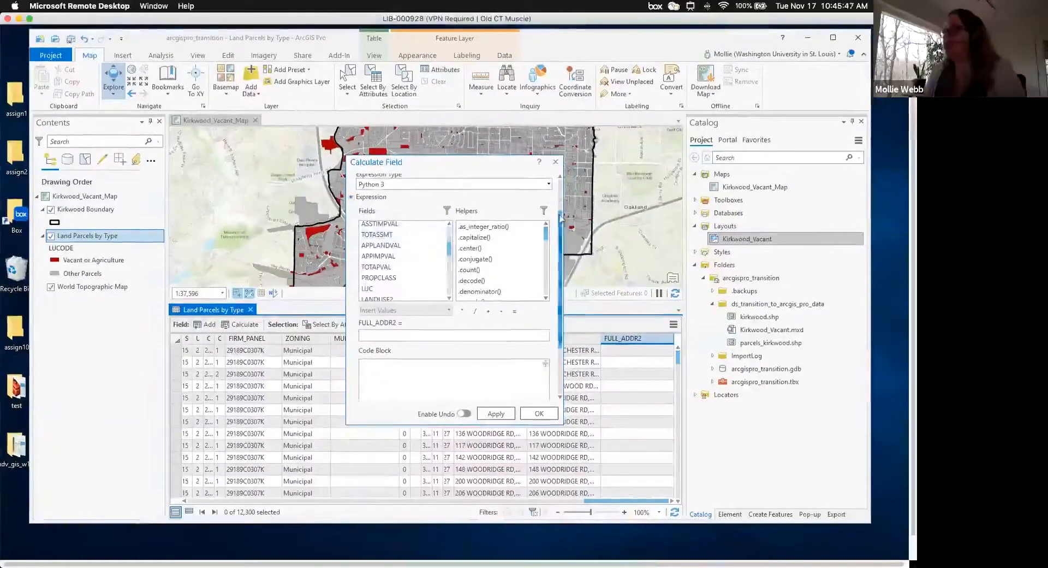
pyautogui.scroll(1, 560, 218)
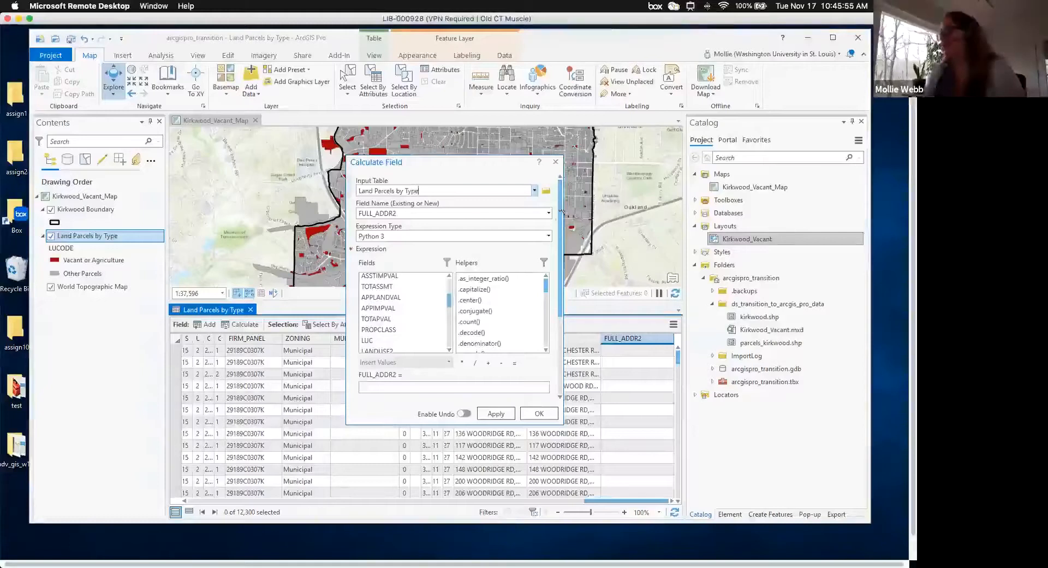
pyautogui.click(549, 236)
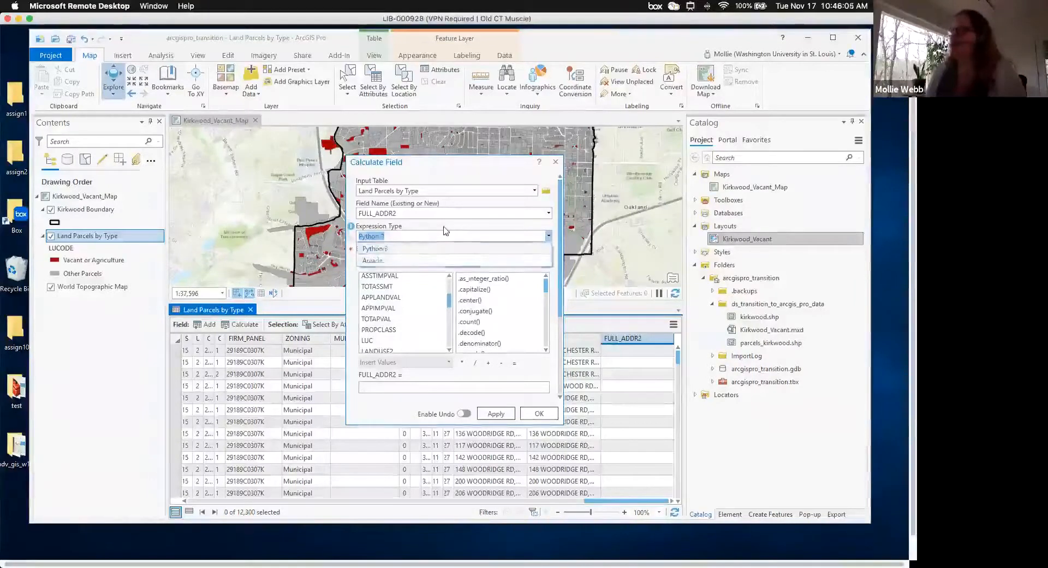
pyautogui.click(445, 228)
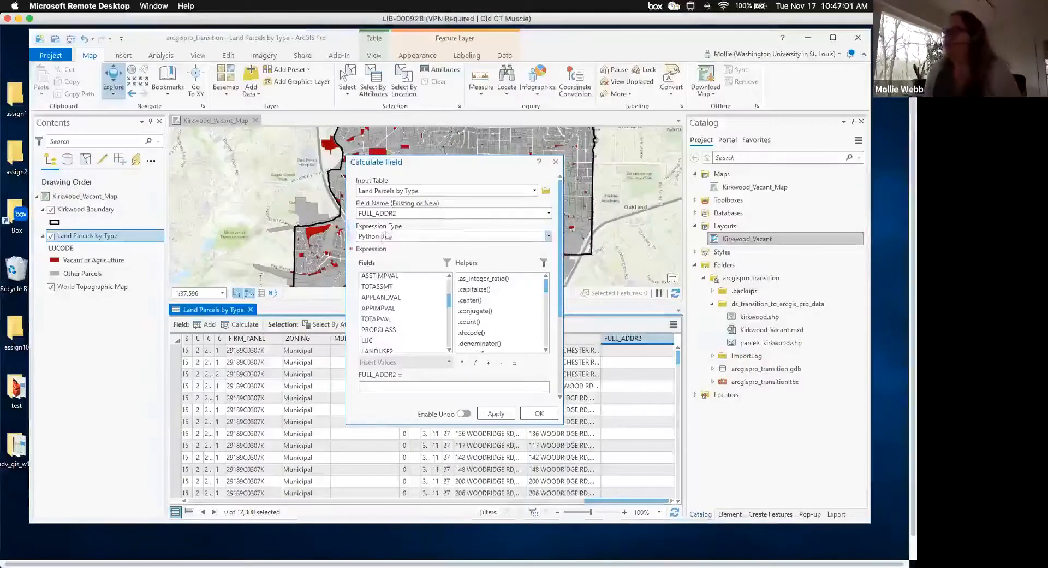
pyautogui.scroll(-1, 562, 243)
pyautogui.scroll(-3, 384, 331)
pyautogui.click(435, 328)
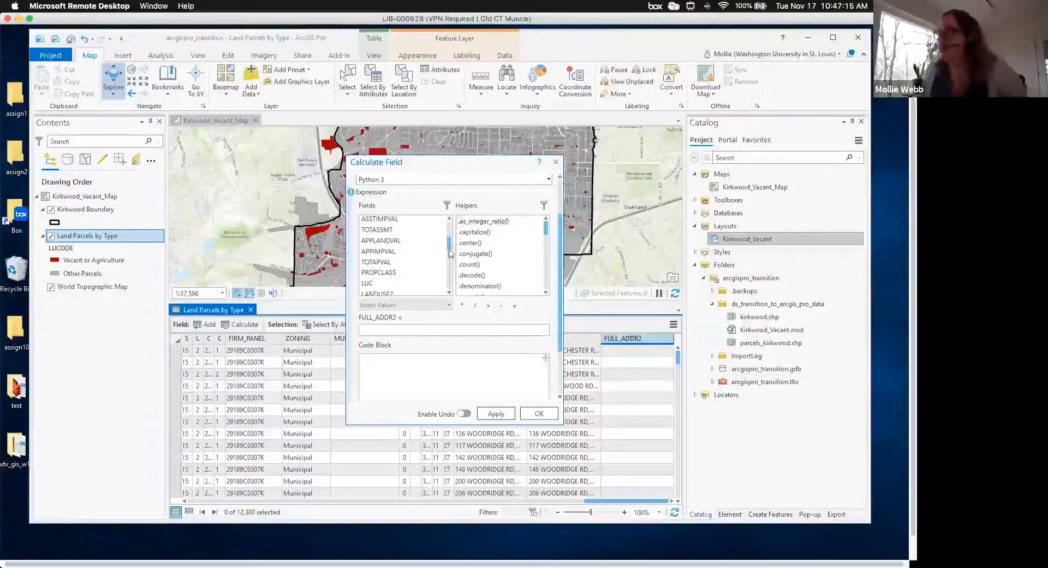
pyautogui.moveTo(449, 245); pyautogui.dragTo(449, 236)
# - Start the FULL_ADDR2 expression with the PROP_ADD field followed by + " " +
pyautogui.doubleClick(376, 254)
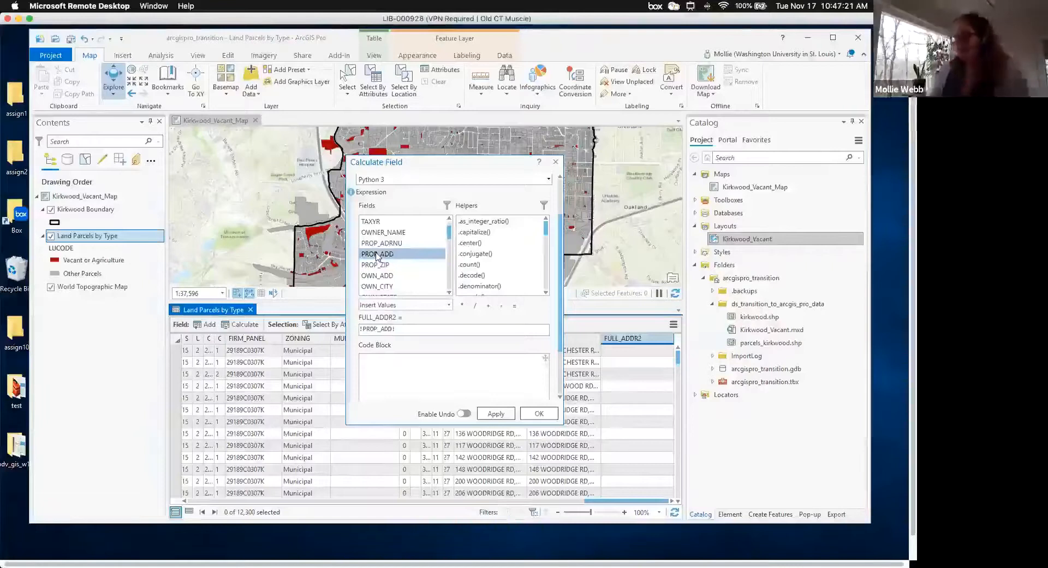
pyautogui.click(412, 330)
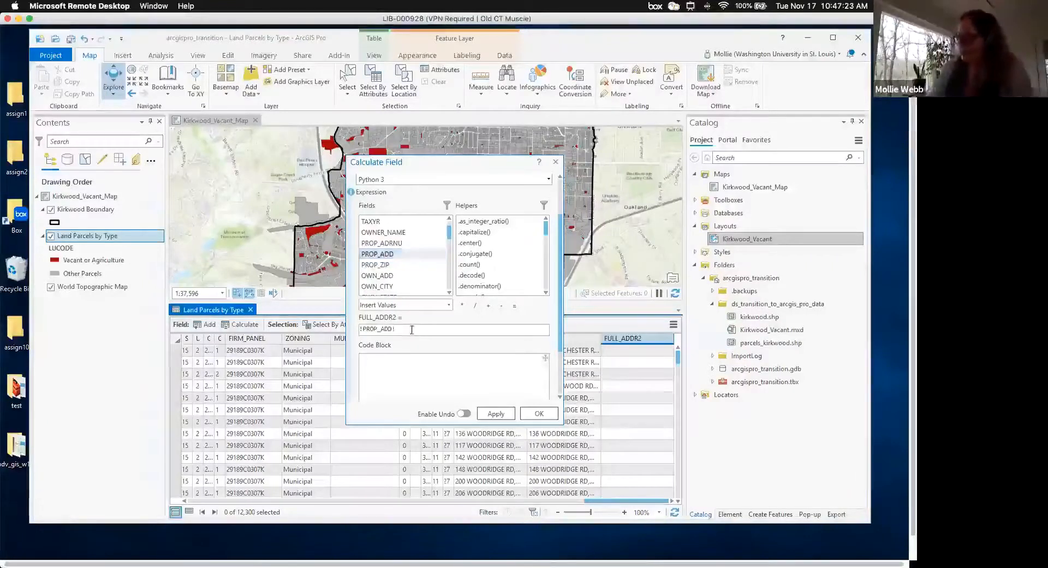
pyautogui.write('+ " " ')
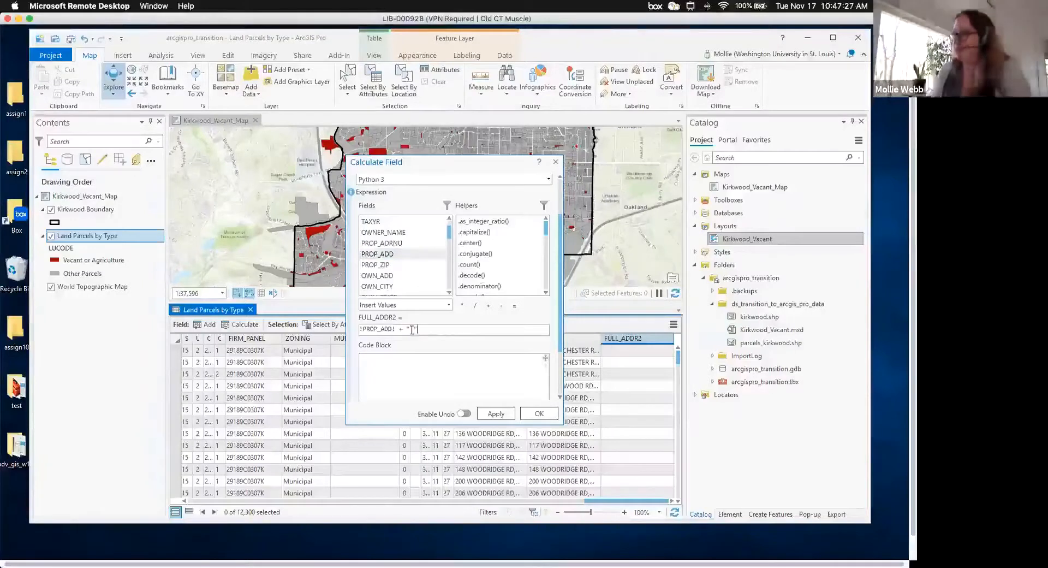
pyautogui.write('+')
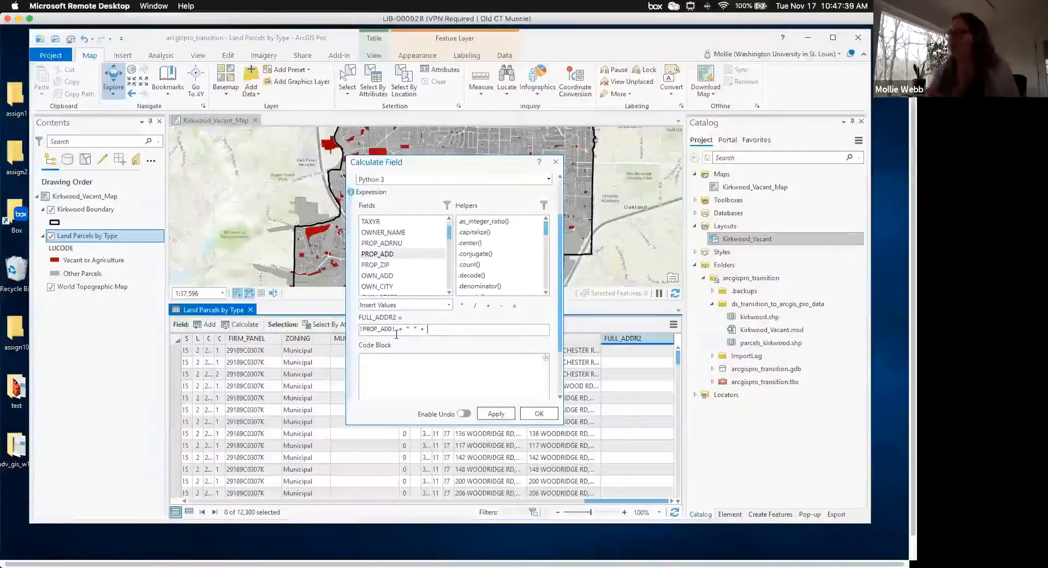
# - Append the MUNICIPALI field to the address expression
pyautogui.scroll(-1, 449, 296)
pyautogui.click(449, 296)
pyautogui.click(450, 296)
pyautogui.click(450, 295)
pyautogui.click(450, 295)
pyautogui.click(450, 295)
pyautogui.click(449, 295)
pyautogui.click(449, 295)
pyautogui.click(449, 296)
pyautogui.click(450, 295)
pyautogui.click(450, 295)
pyautogui.click(450, 296)
pyautogui.click(449, 296)
pyautogui.click(449, 296)
pyautogui.click(449, 296)
pyautogui.click(450, 295)
pyautogui.click(449, 296)
pyautogui.click(449, 295)
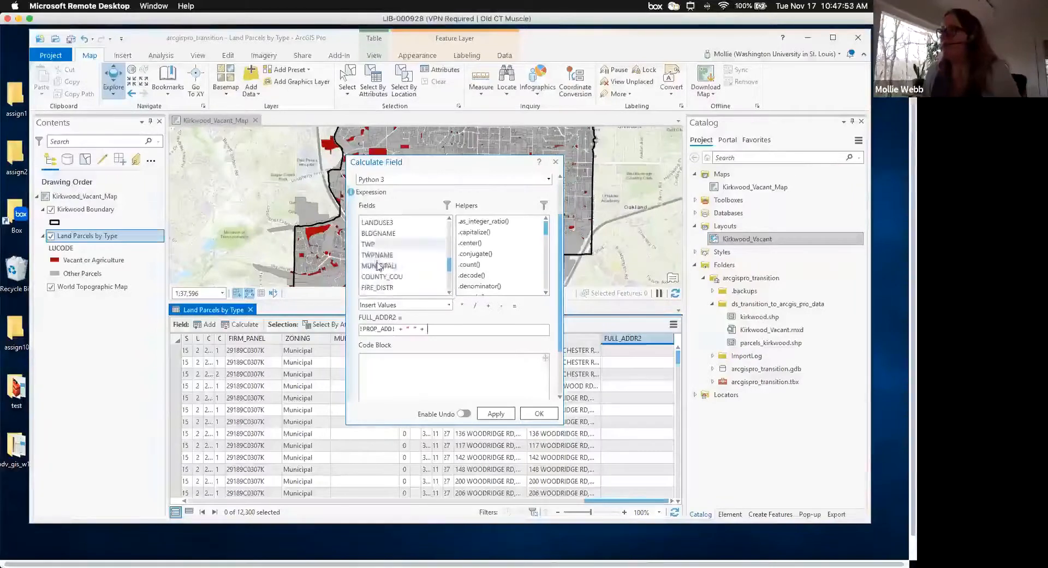
pyautogui.doubleClick(379, 266)
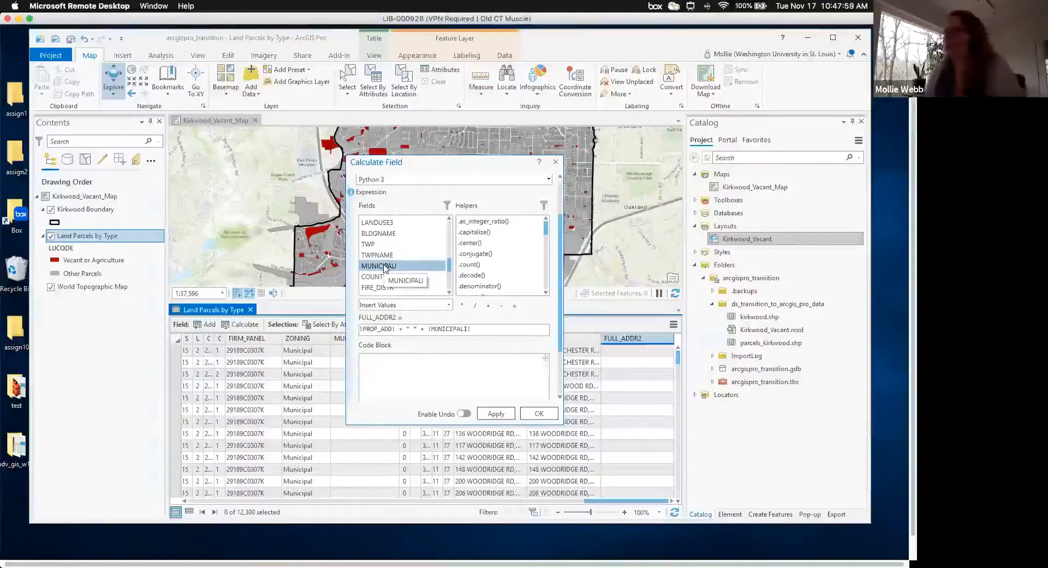
# - Add the ", MO " separator after MUNICIPALI in the expression
pyautogui.click(491, 329)
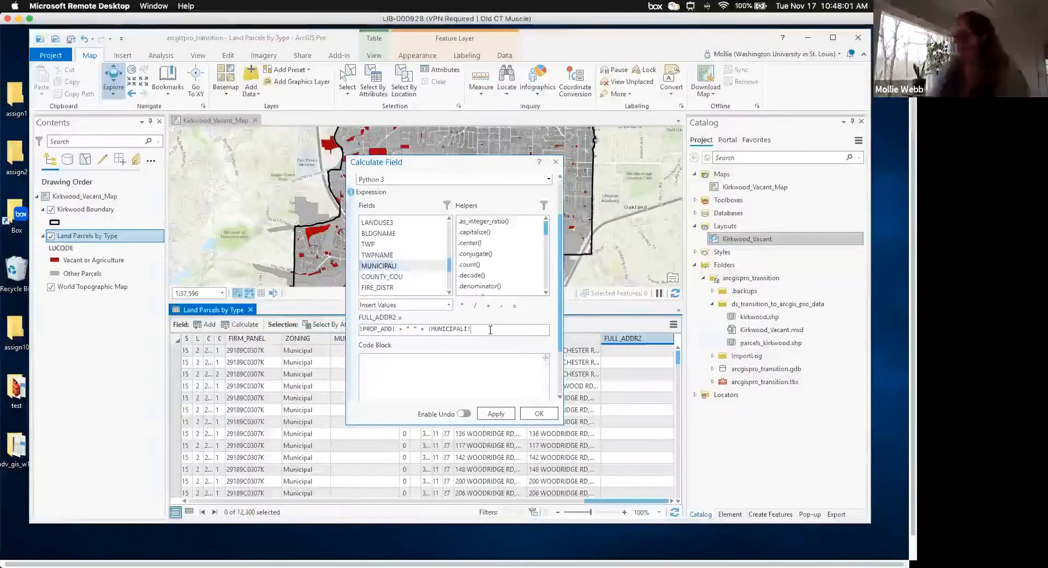
pyautogui.write('+')
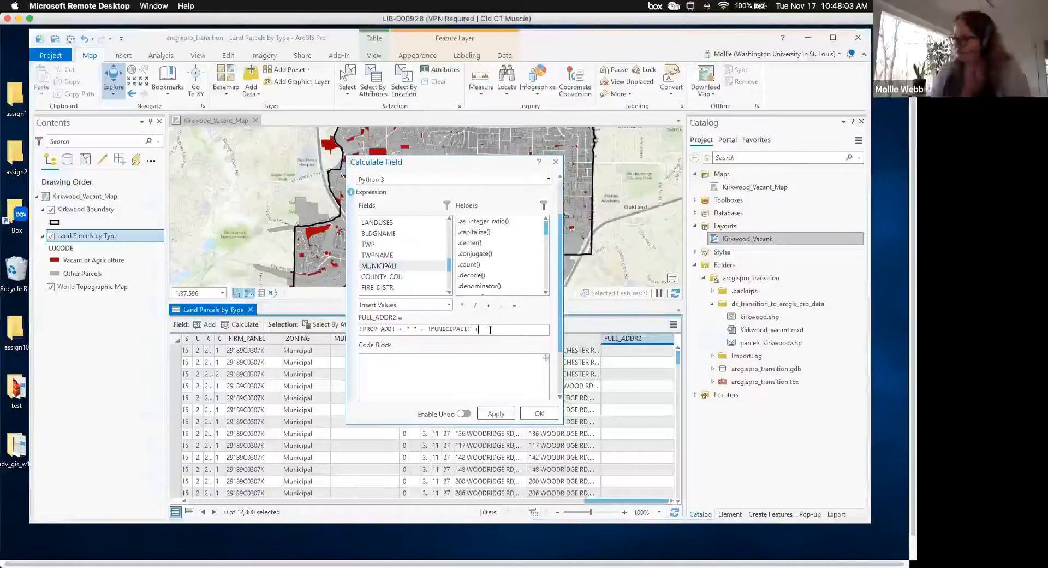
pyautogui.write(' "')
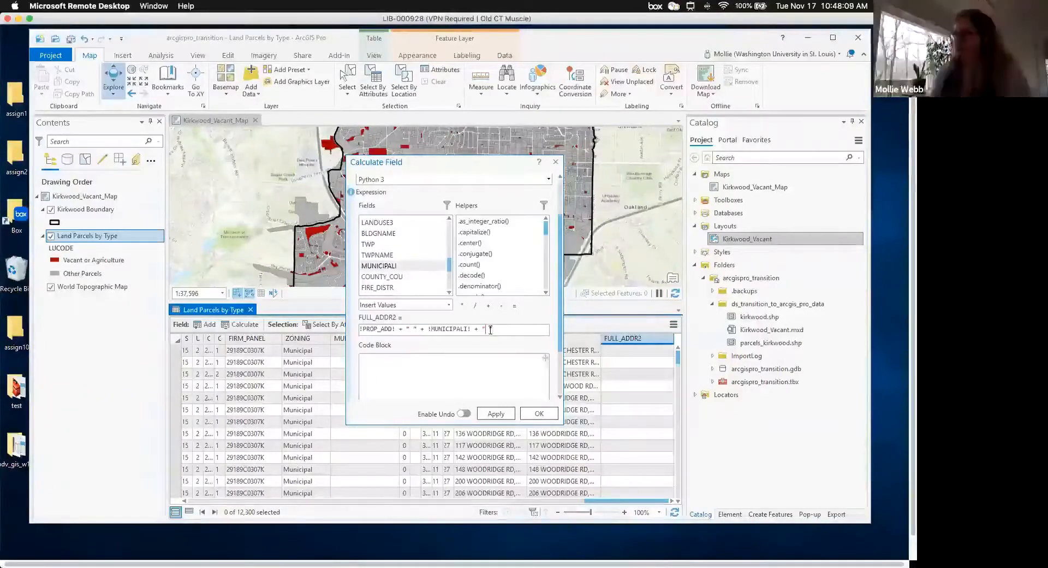
pyautogui.write(', "')
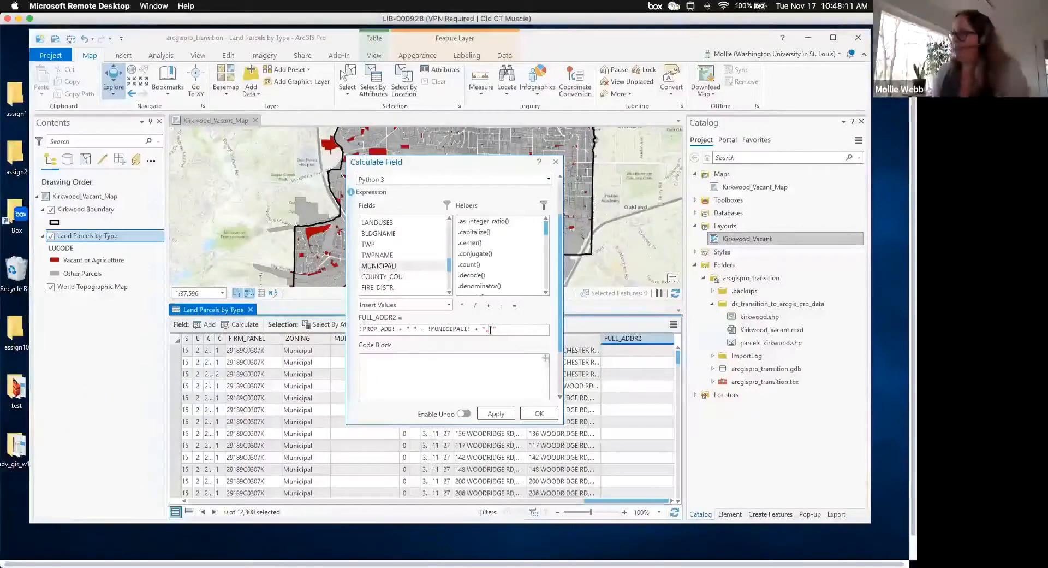
pyautogui.write('MO')
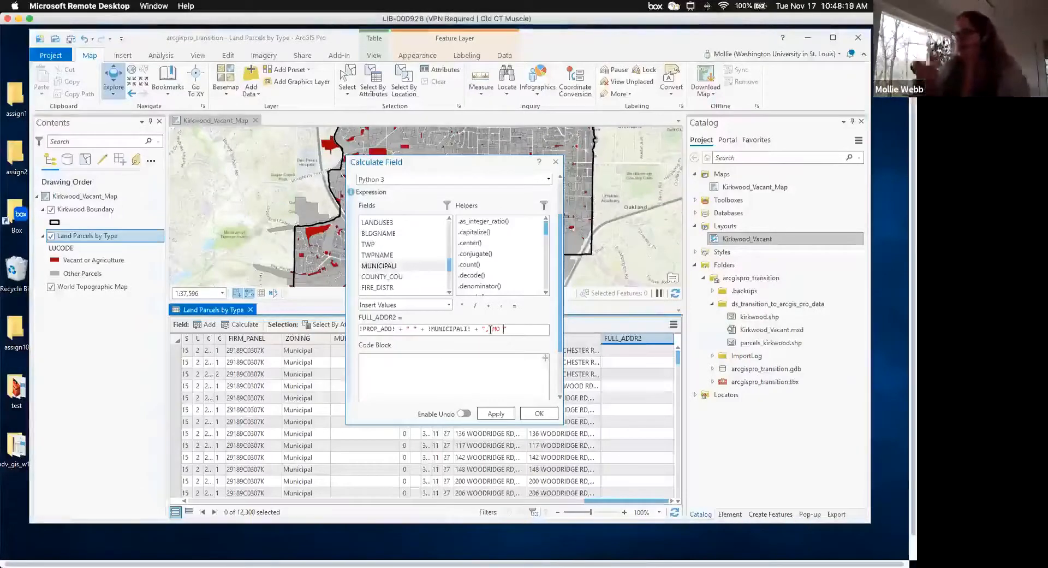
pyautogui.write('"')
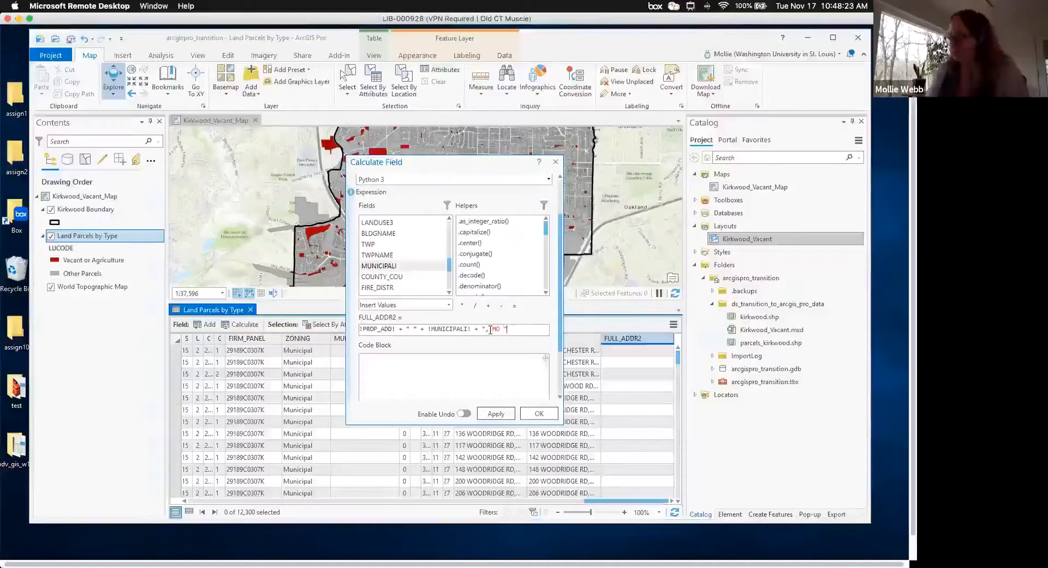
pyautogui.write(' +')
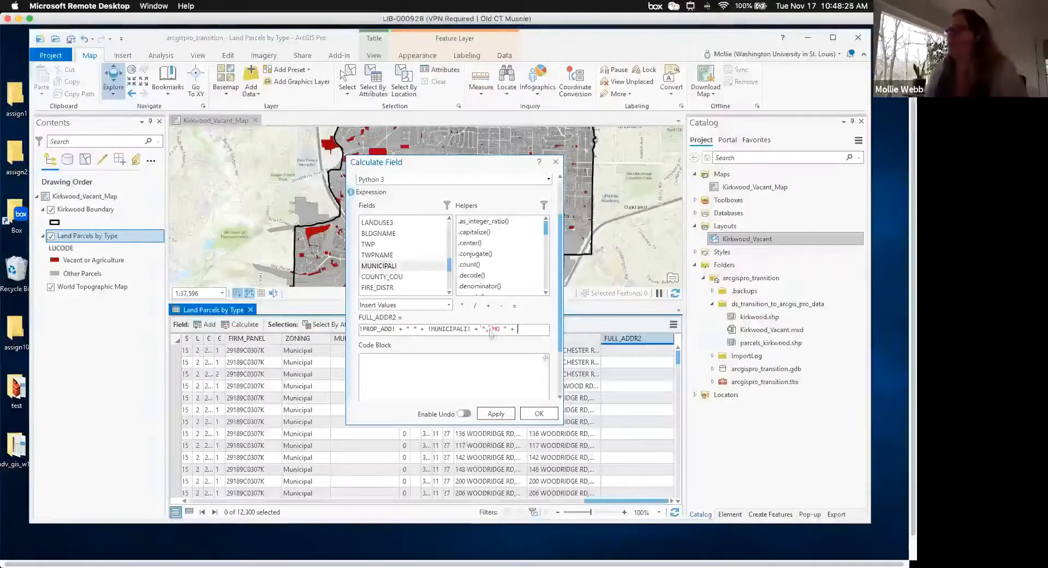
# - Append PROP_ZIP to the expression and apply the full-address calculation to FULL_ADDR2
pyautogui.scroll(5, 449, 225)
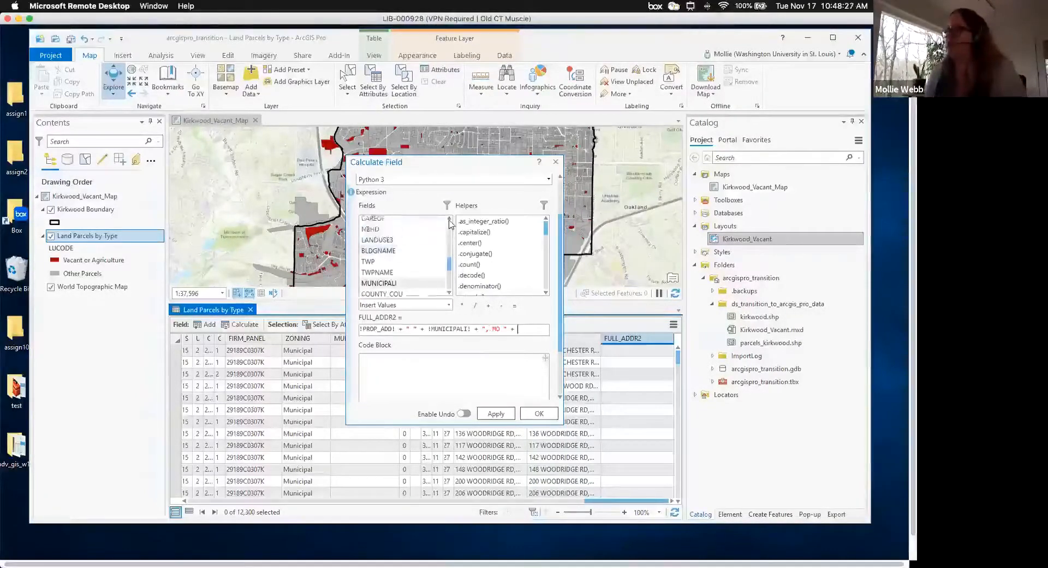
pyautogui.scroll(6, 449, 223)
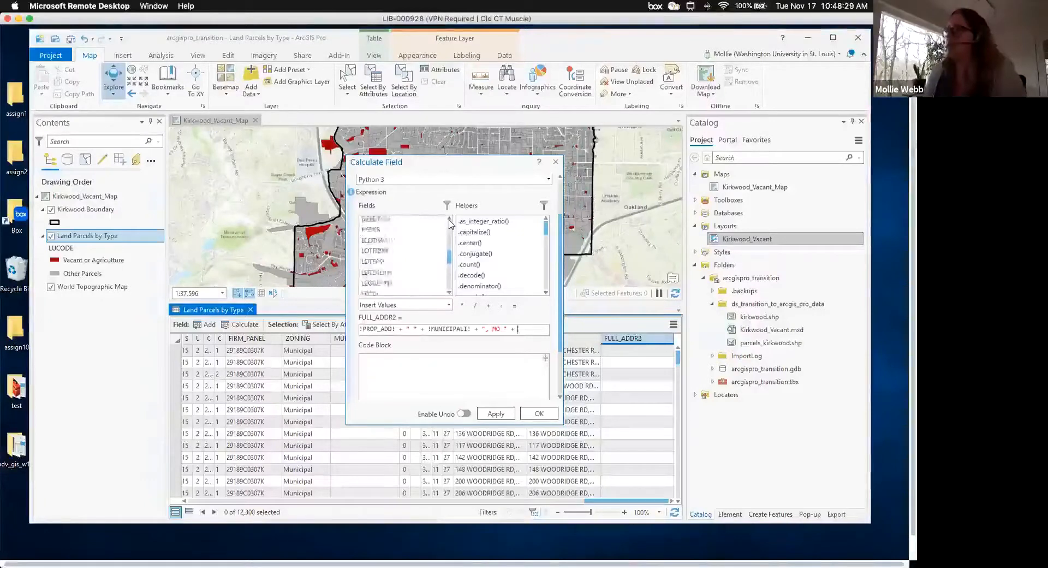
pyautogui.scroll(6, 449, 222)
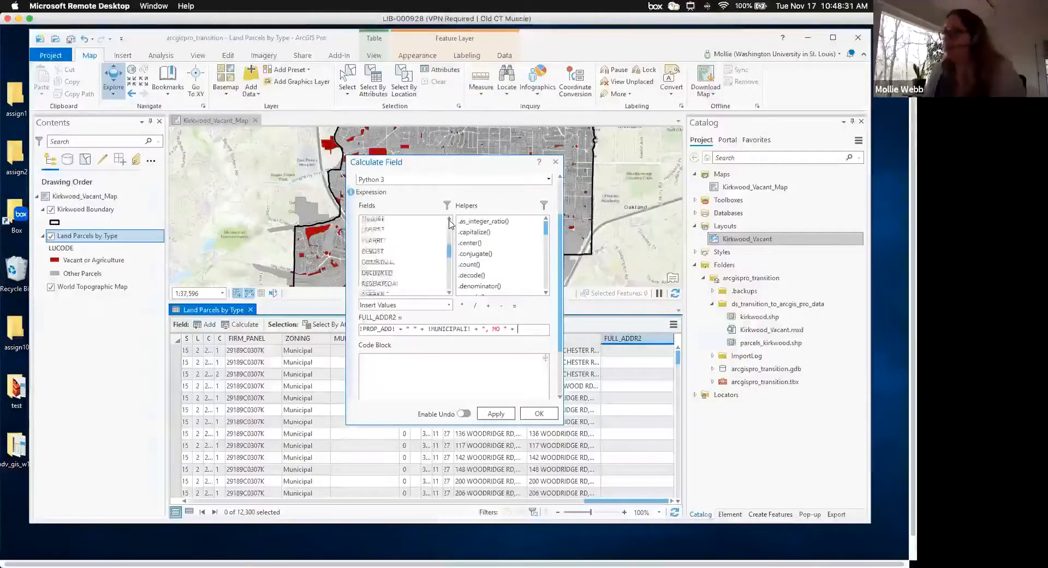
pyautogui.scroll(2, 449, 223)
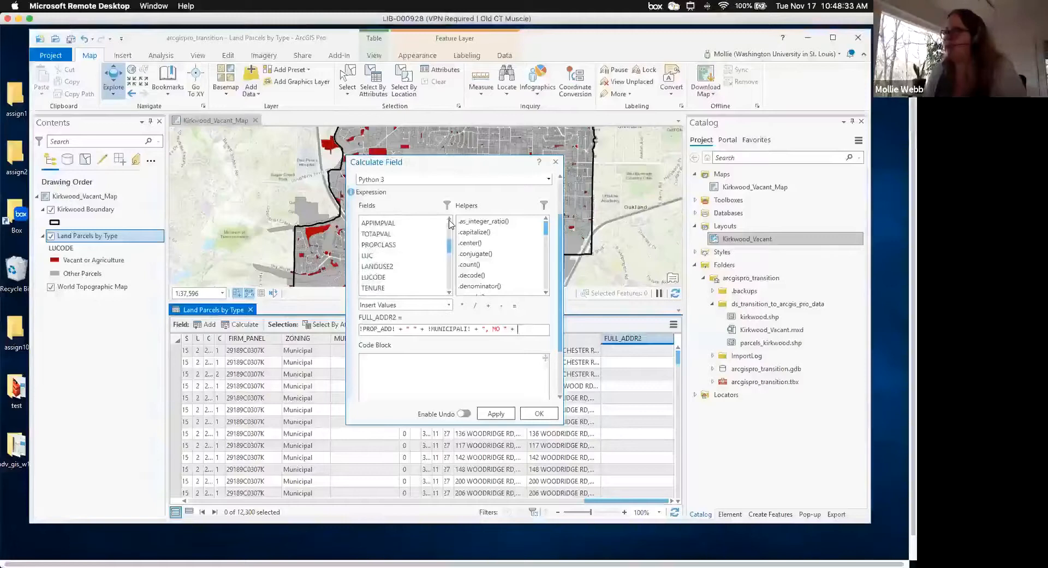
pyautogui.scroll(3, 450, 223)
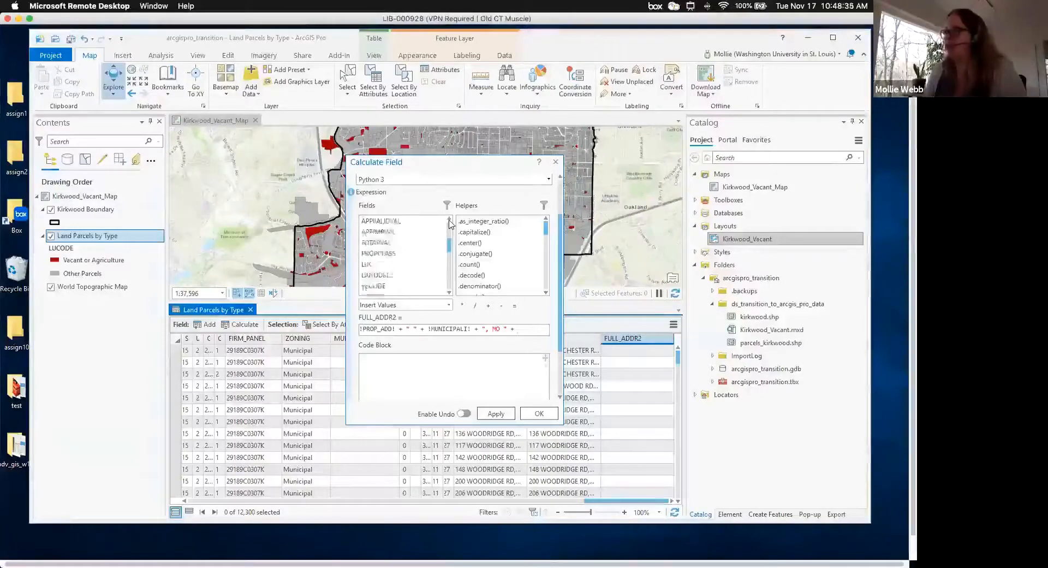
pyautogui.scroll(4, 450, 223)
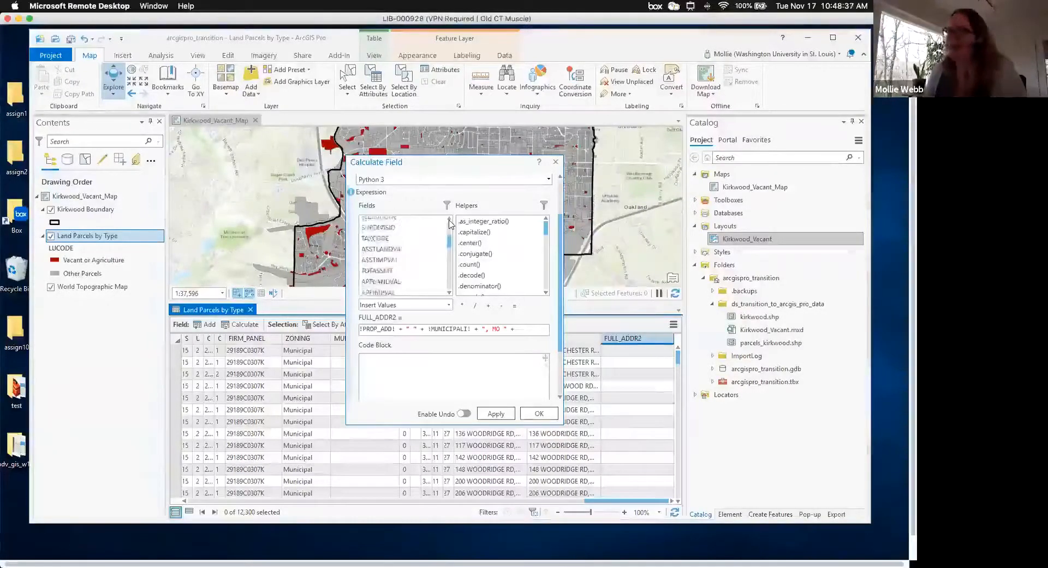
pyautogui.scroll(5, 449, 223)
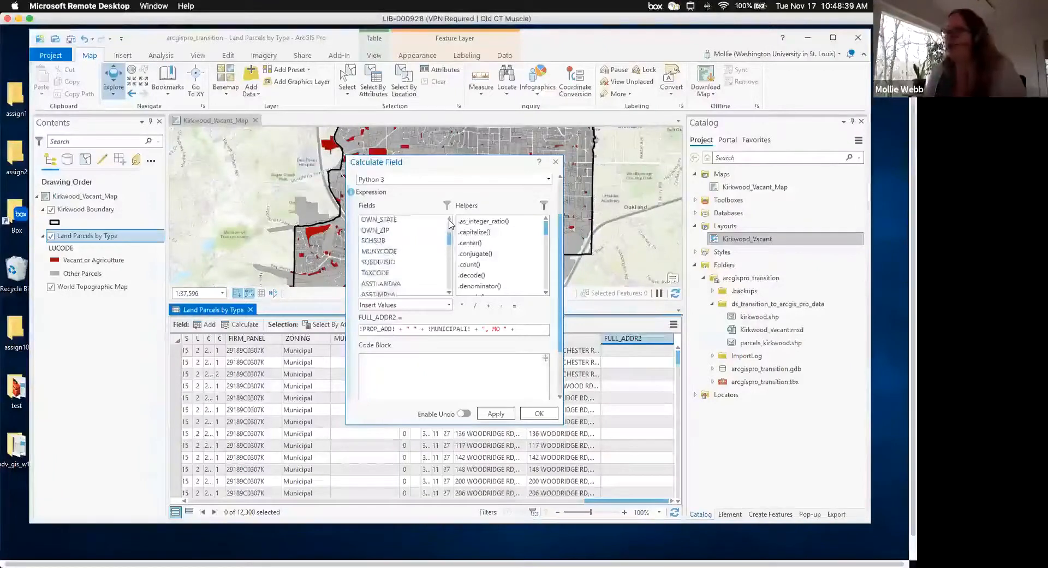
pyautogui.scroll(3, 450, 223)
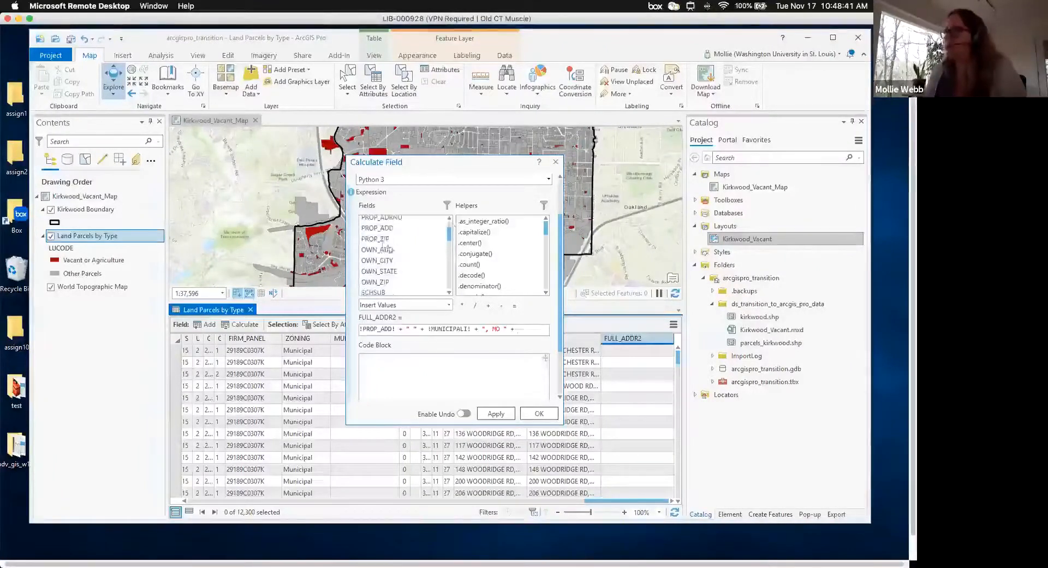
pyautogui.moveTo(382, 238); pyautogui.dragTo(415, 331)
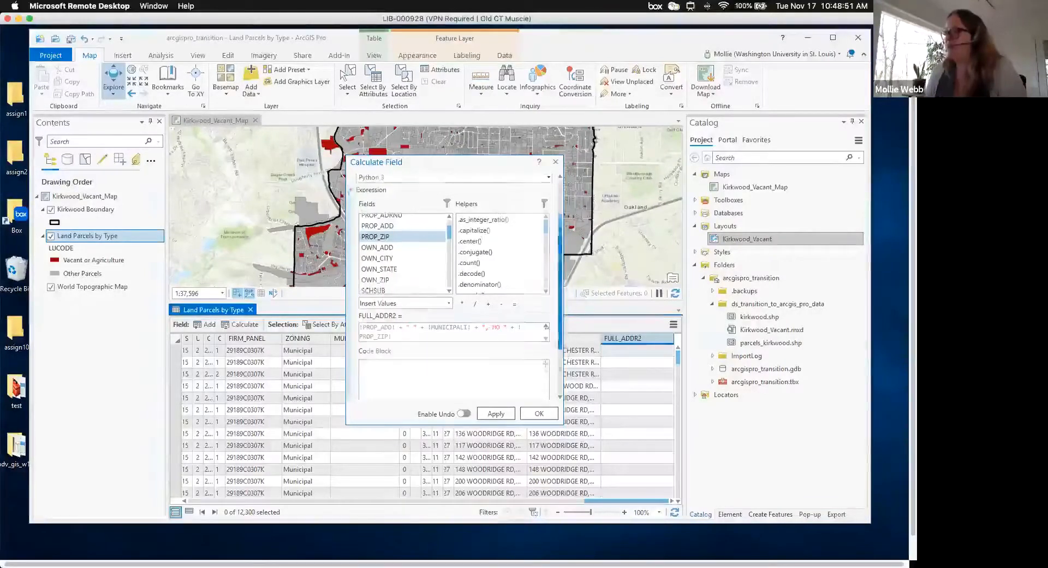
pyautogui.moveTo(562, 302); pyautogui.dragTo(564, 357)
pyautogui.moveTo(563, 293); pyautogui.dragTo(563, 235)
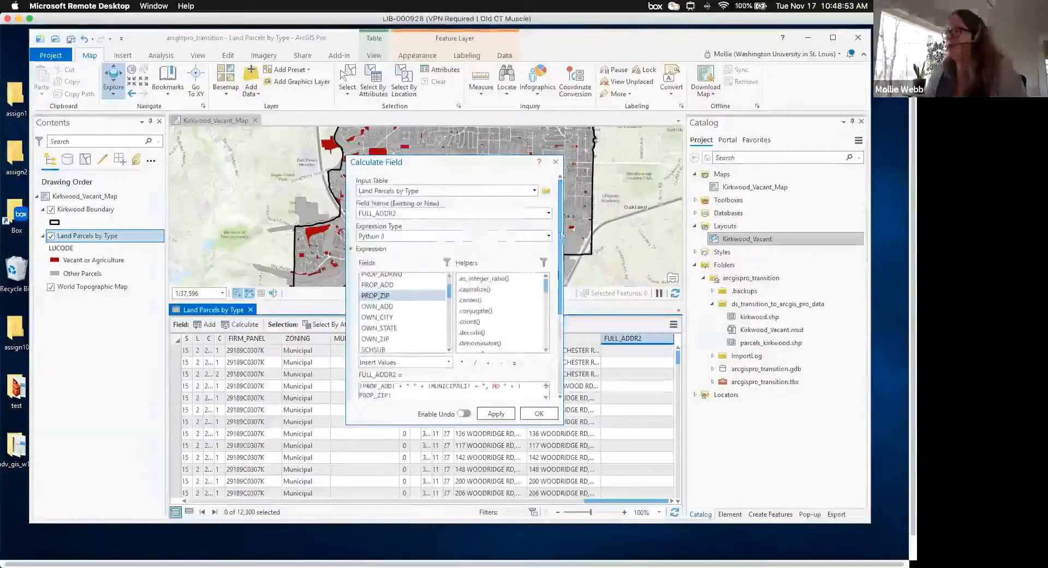
pyautogui.click(496, 414)
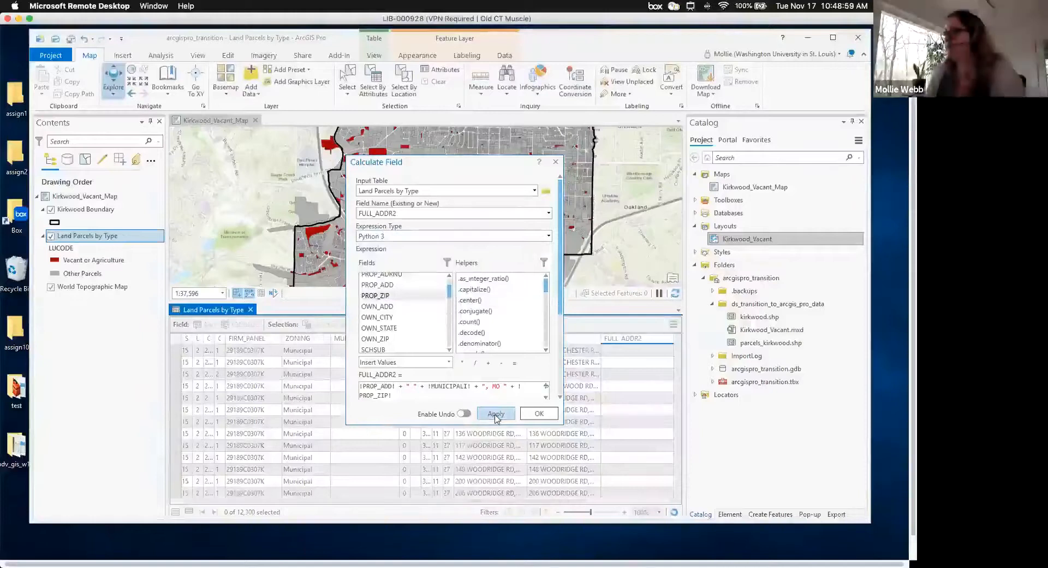
# - Close Calculate Field, narrow NEW_FIELD, inspect the first FULL_ADDR2 address, then reopen Calculate Field
pyautogui.click(538, 416)
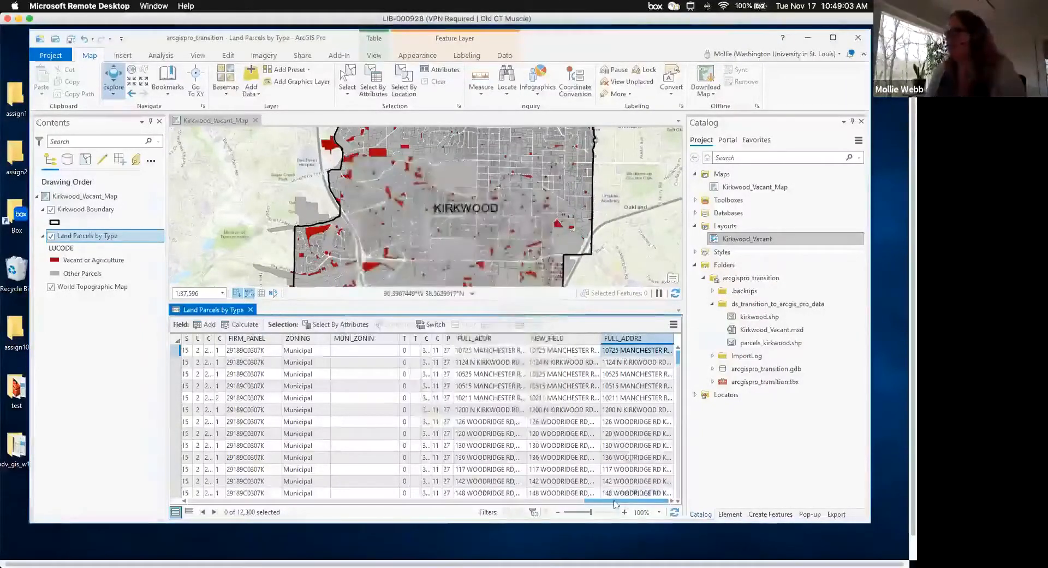
pyautogui.moveTo(601, 337); pyautogui.dragTo(564, 337)
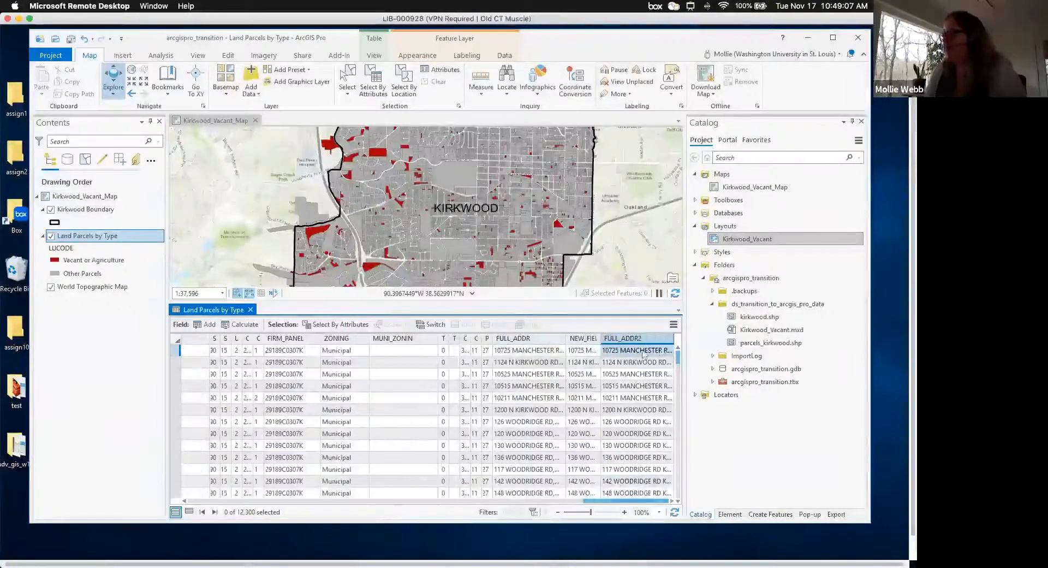
pyautogui.doubleClick(648, 351)
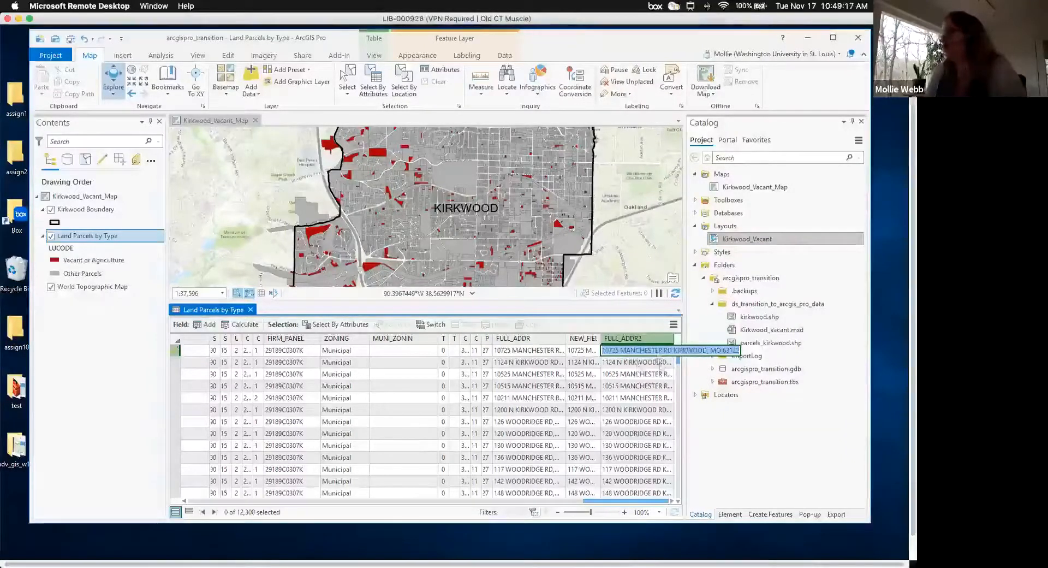
pyautogui.click(642, 340)
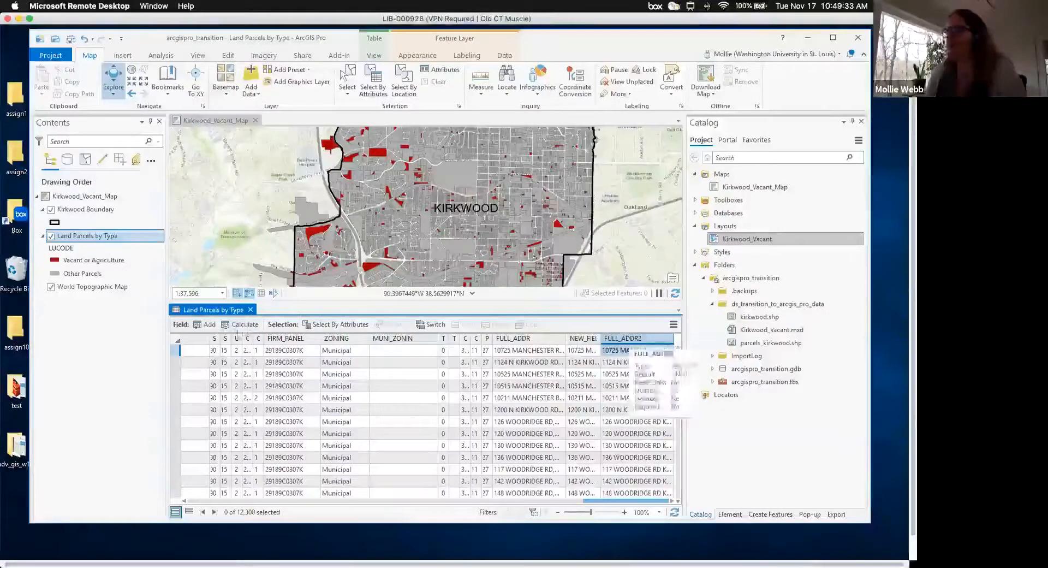
pyautogui.click(243, 325)
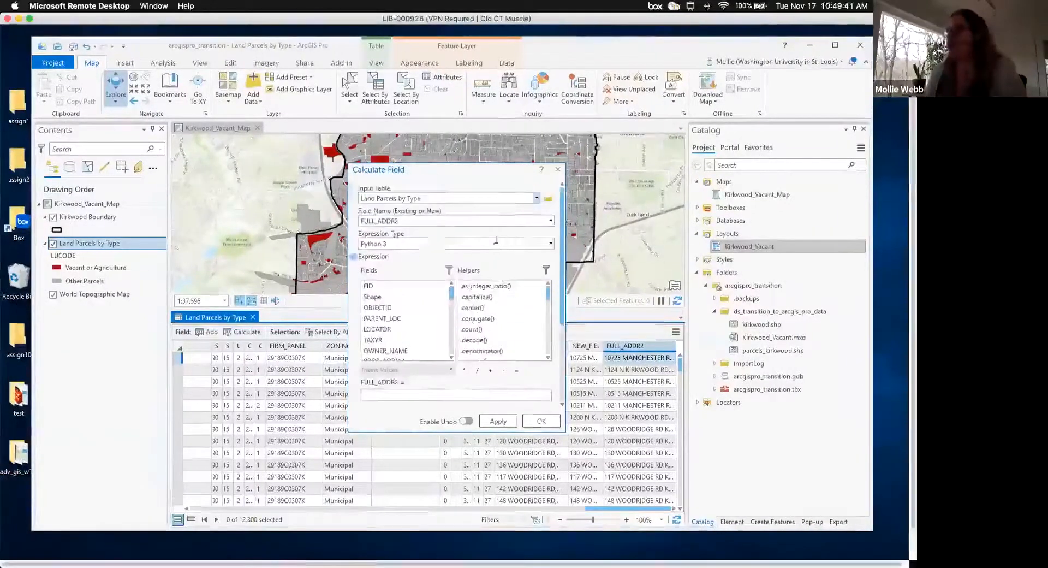
# - Rename the target field to FULL_ADDR3 and fill it with "hello world" for all parcels
pyautogui.doubleClick(405, 220)
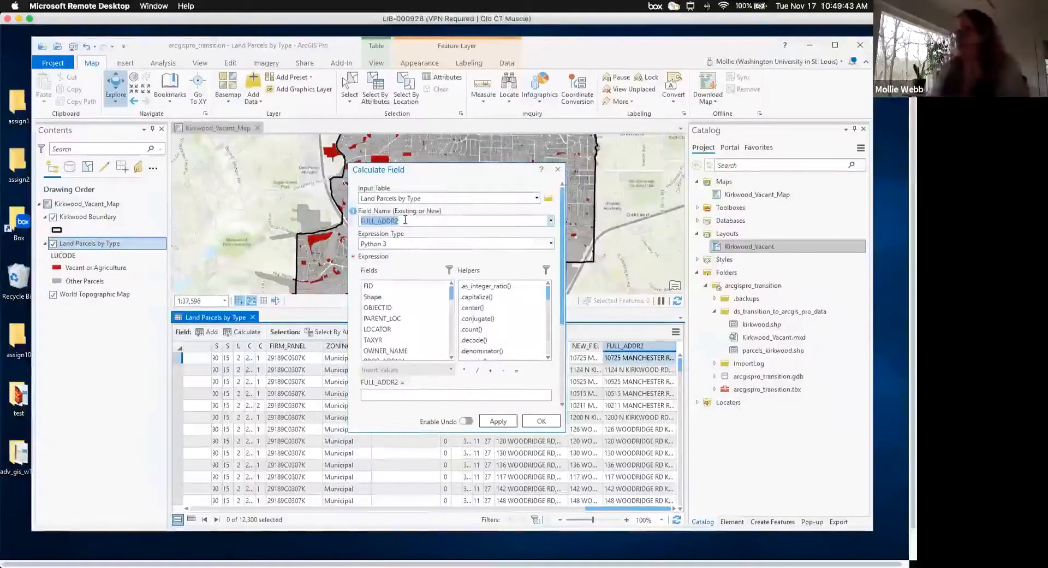
pyautogui.click(405, 220)
pyautogui.press('BackSpace')
pyautogui.write('3')
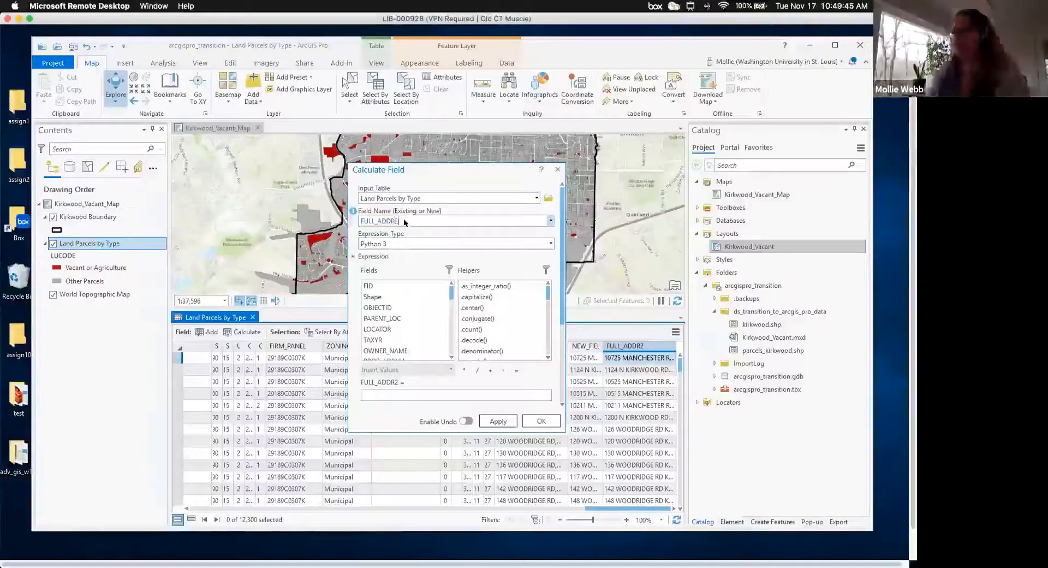
pyautogui.click(424, 398)
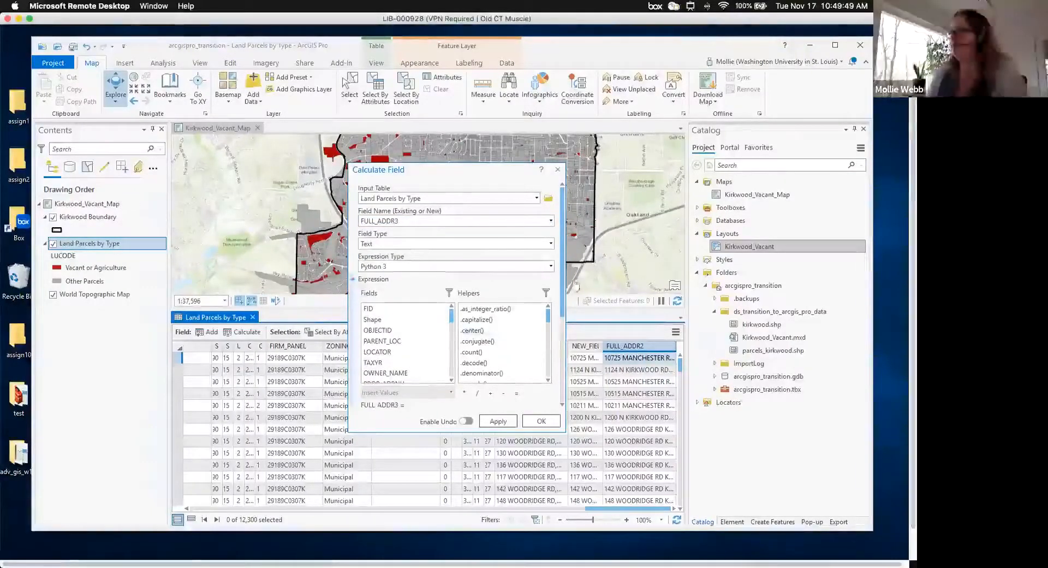
pyautogui.scroll(-1, 564, 332)
pyautogui.scroll(-3, 564, 332)
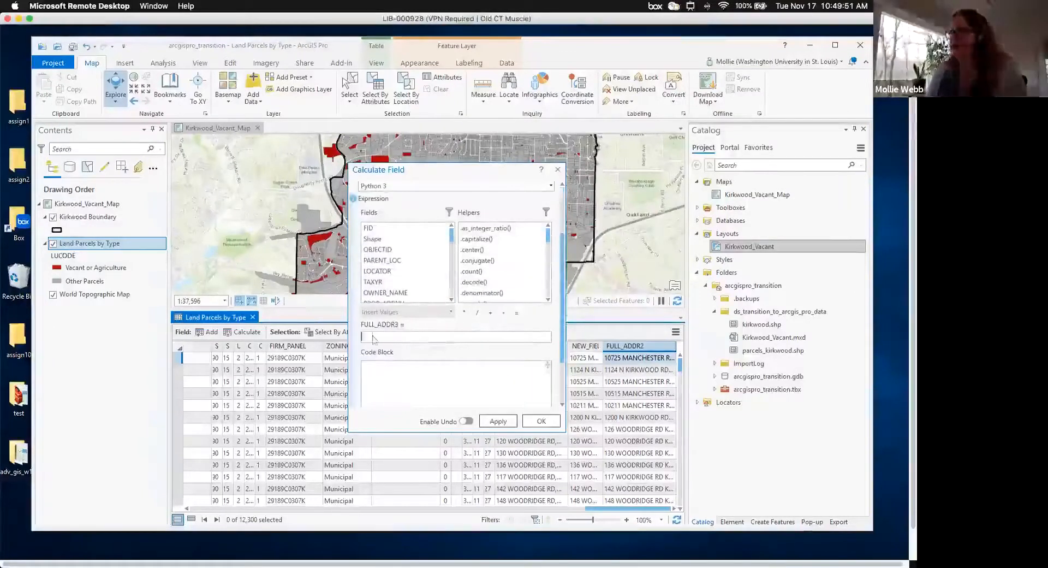
pyautogui.write('"hello world"')
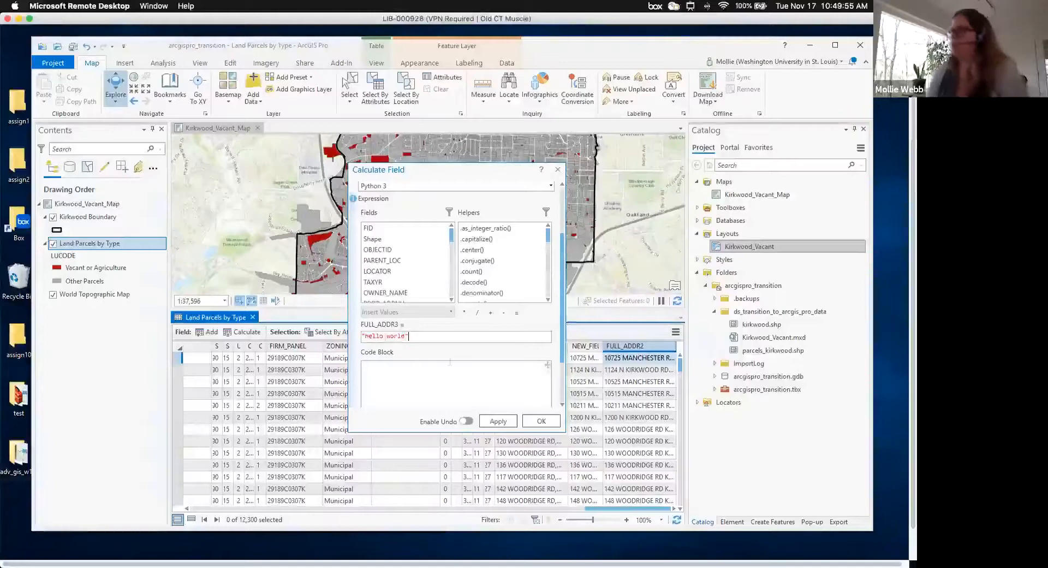
pyautogui.click(497, 420)
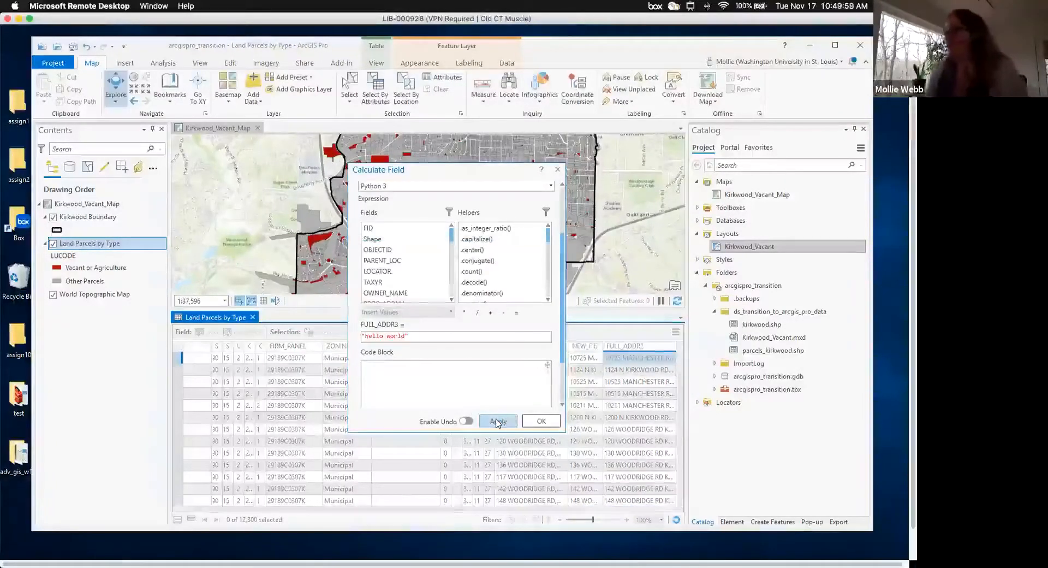
pyautogui.click(540, 421)
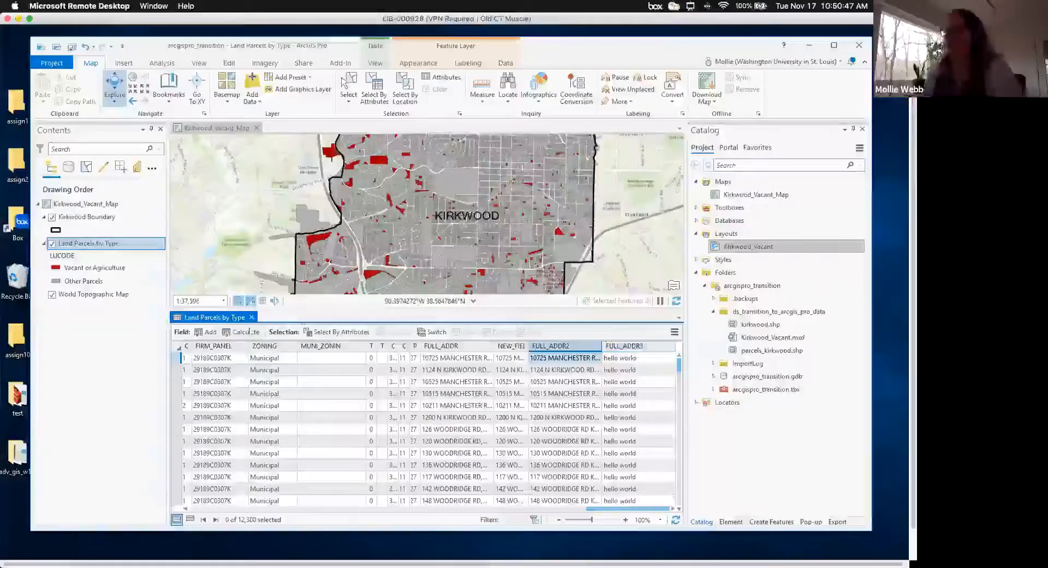
# - Close the Land Parcels by Type attribute table to reveal the Kirkwood_Vacant_Map
pyautogui.click(252, 318)
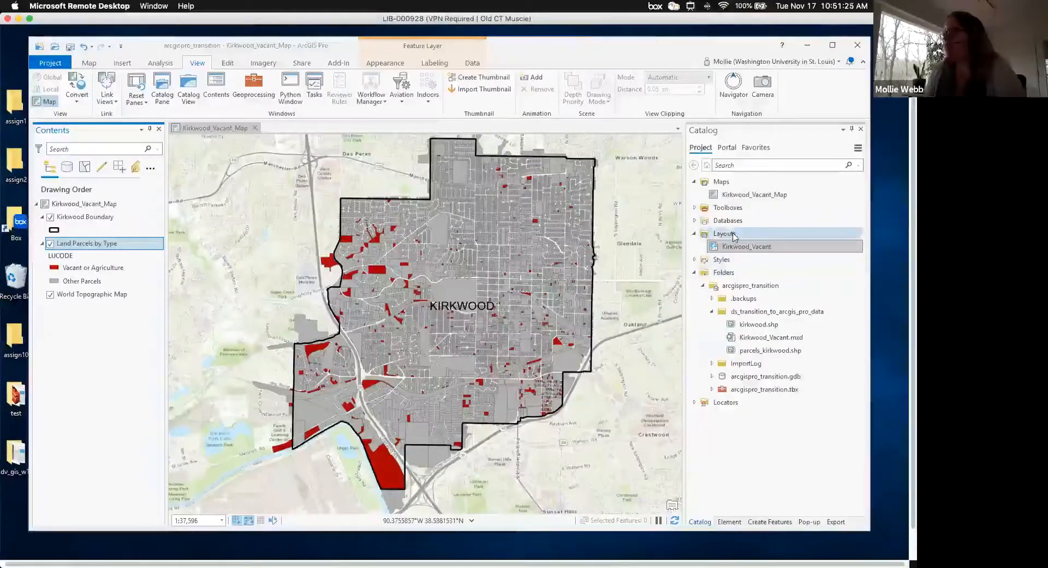
# - Open the Kirkwood_Vacant layout from the Catalog and display its 'Vacant Parcels in Kirkwood, MO' page
pyautogui.click(741, 248)
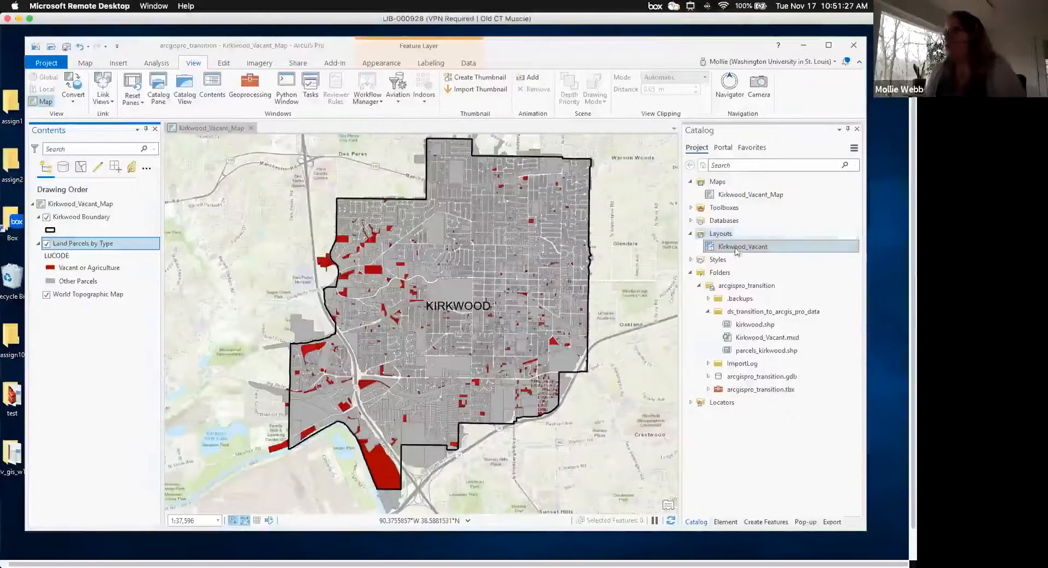
pyautogui.doubleClick(735, 250)
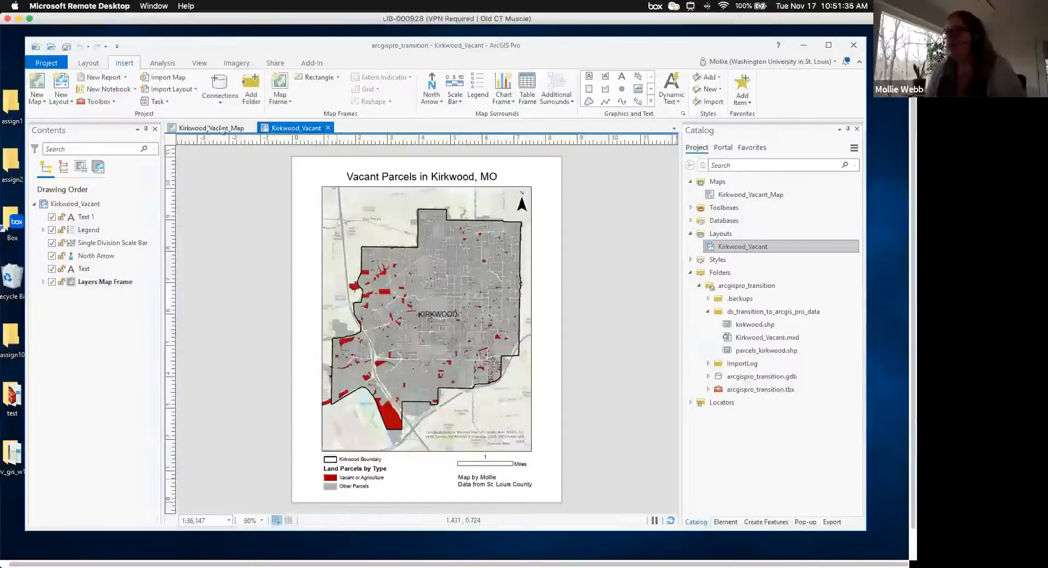
pyautogui.click(222, 129)
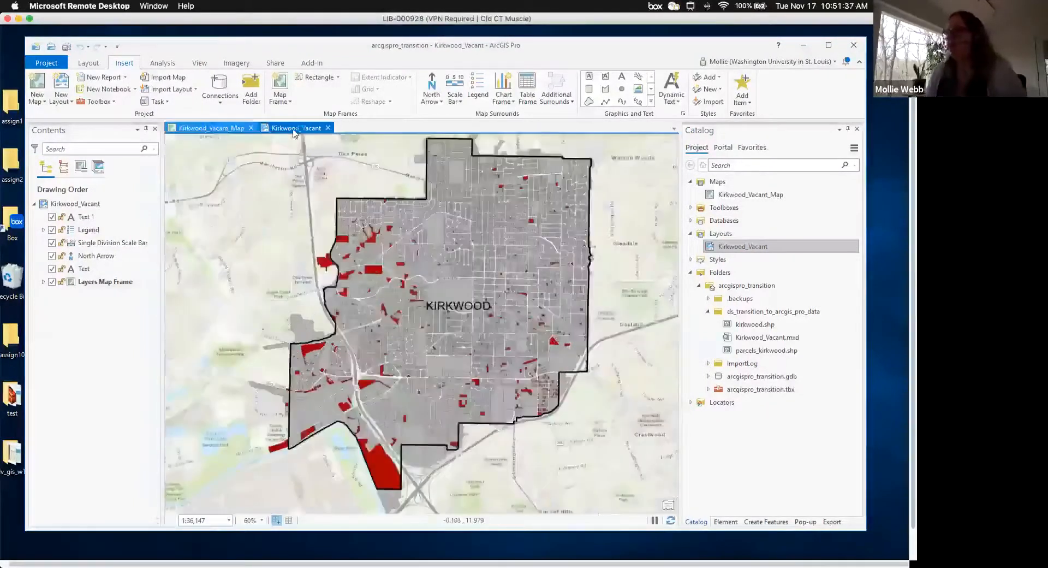
pyautogui.click(294, 129)
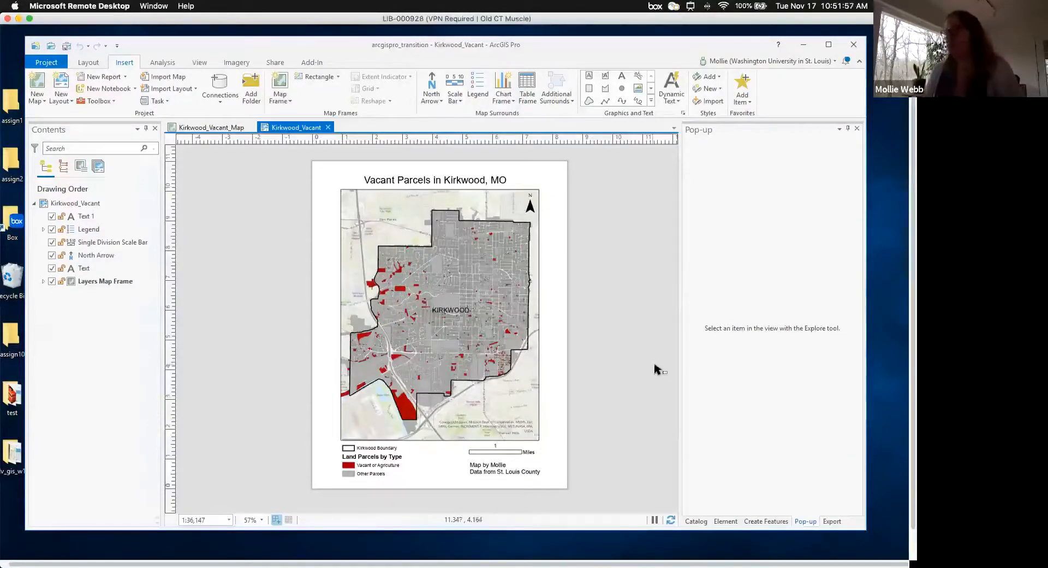
pyautogui.click(75, 203)
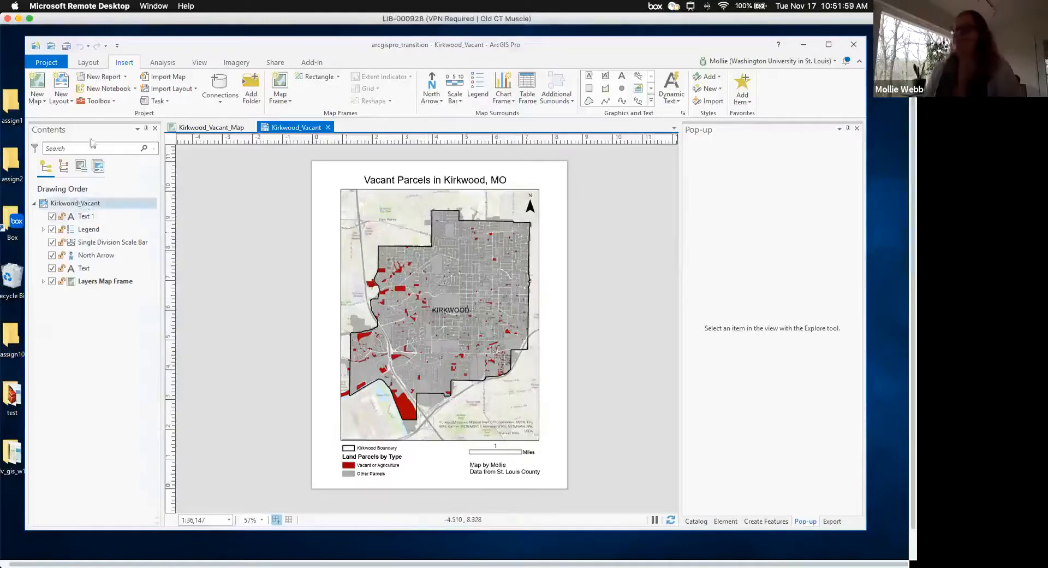
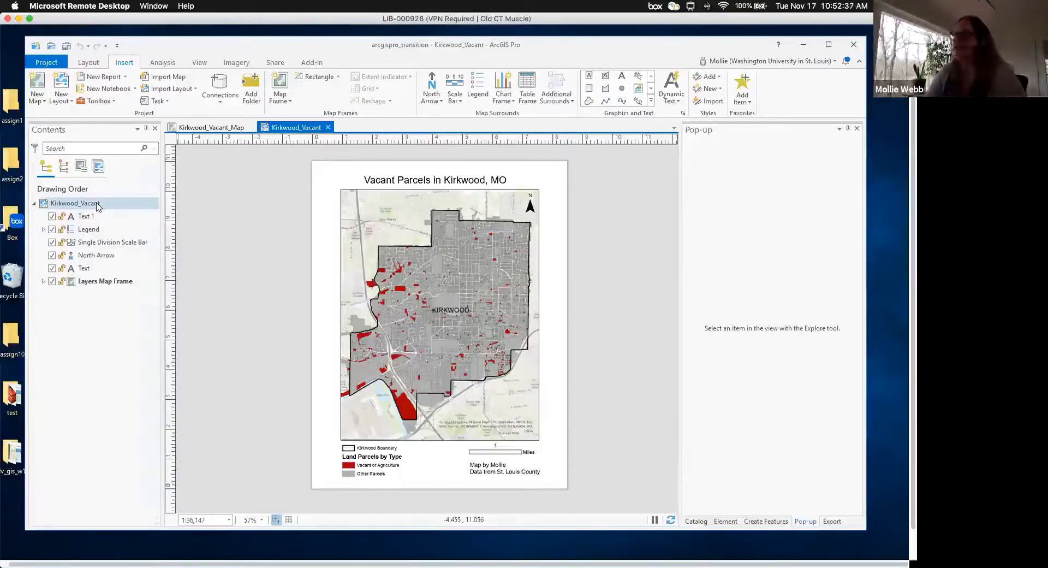
# - Select the layout's credits, legend, scale bar, north arrow and map title elements in Contents
pyautogui.click(95, 219)
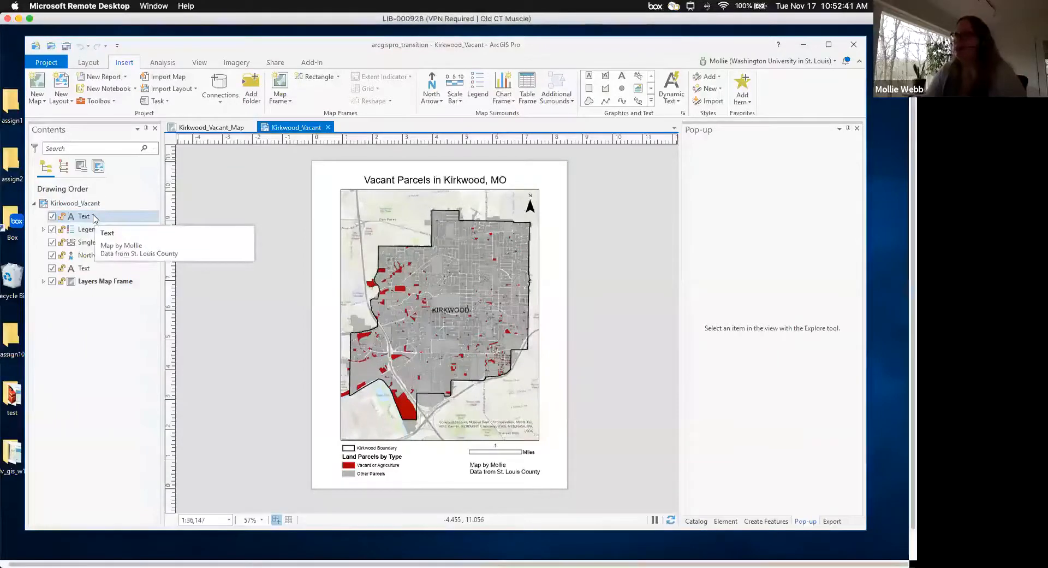
pyautogui.click(95, 218)
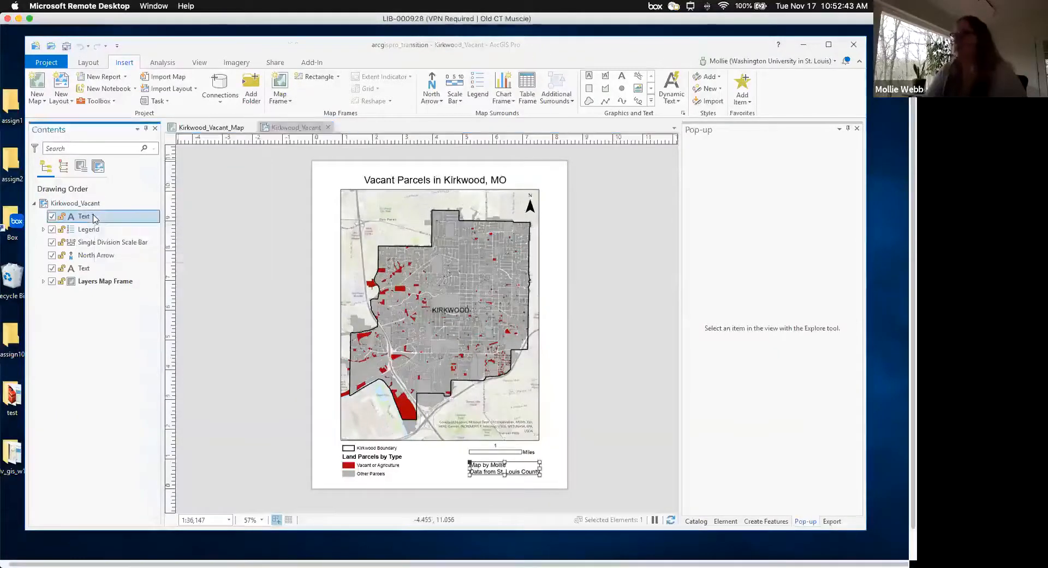
pyautogui.click(92, 231)
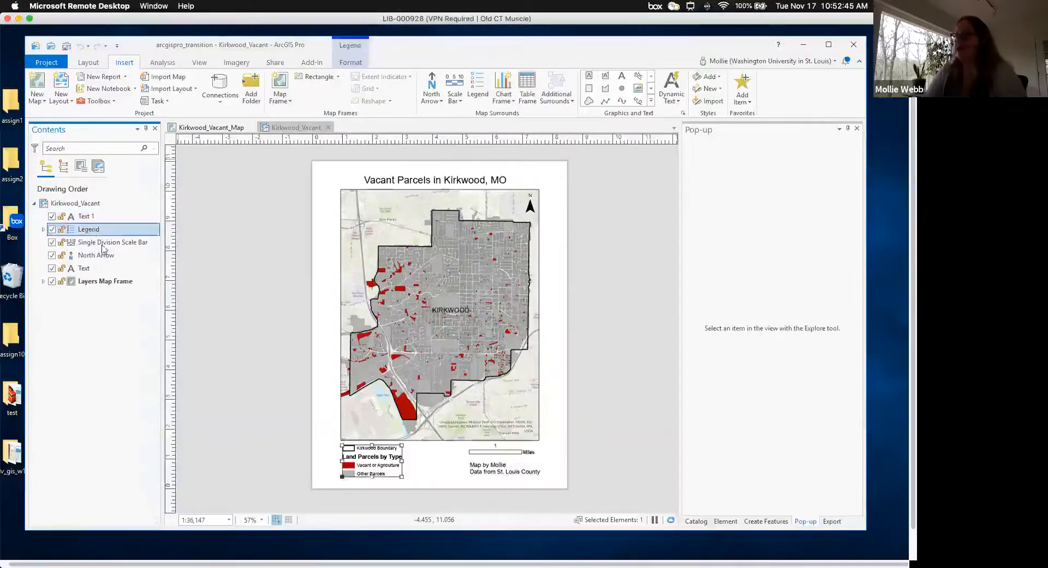
pyautogui.click(98, 243)
pyautogui.click(98, 257)
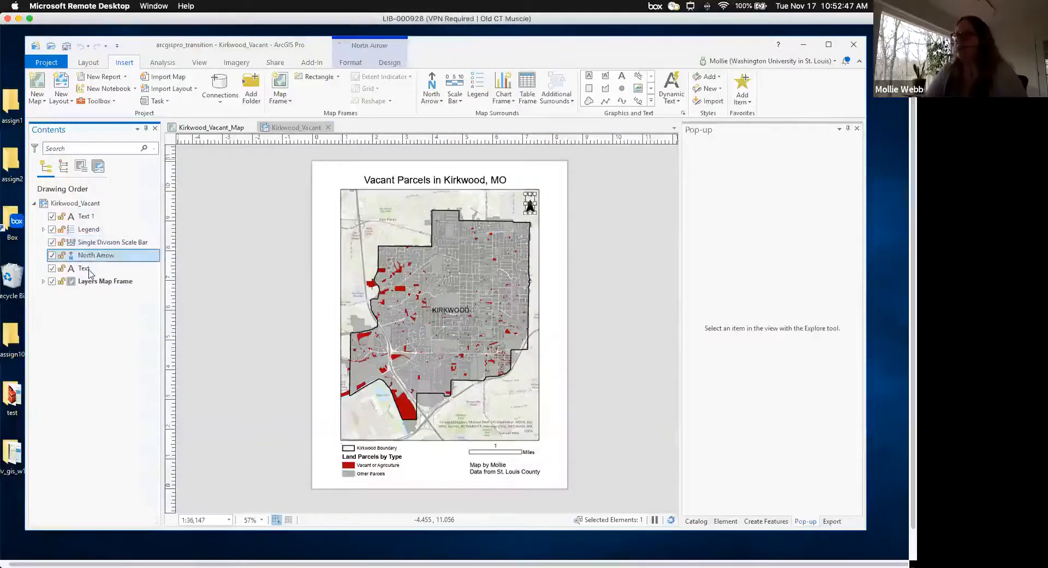
pyautogui.click(90, 269)
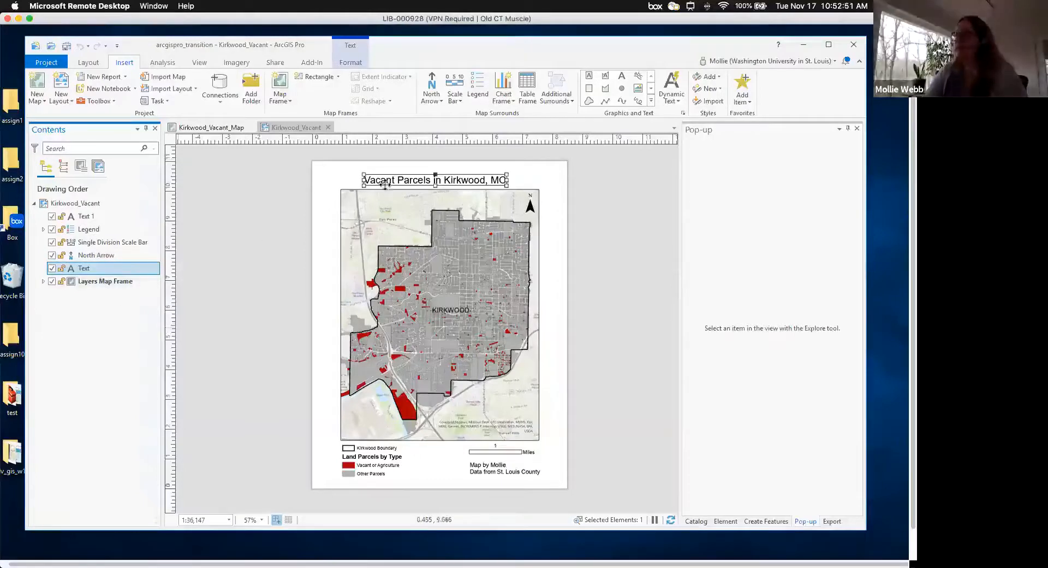
# - Rename the title text element to Title and nudge it slightly up and left
pyautogui.click(92, 273)
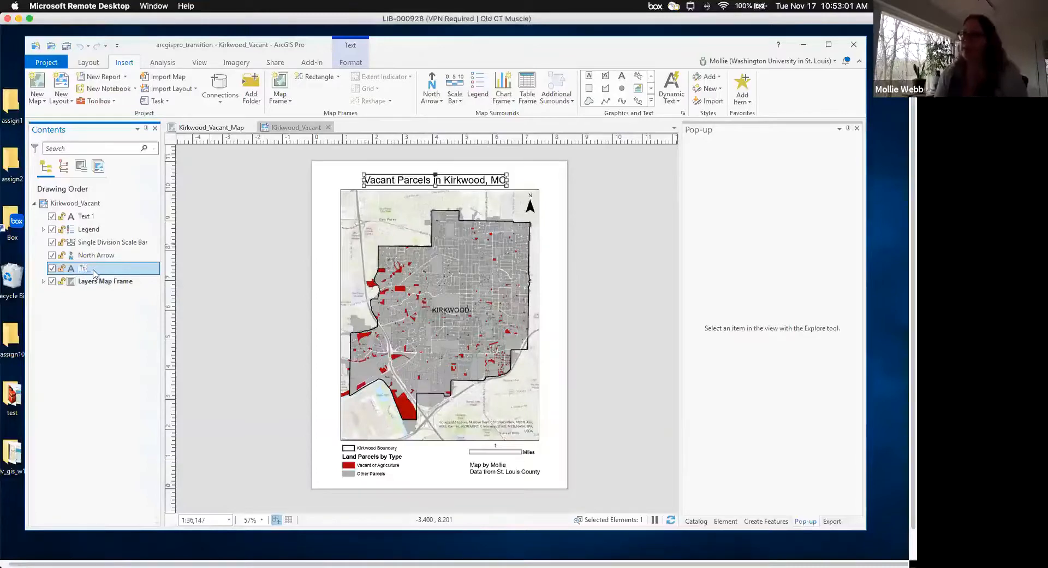
pyautogui.write('Title')
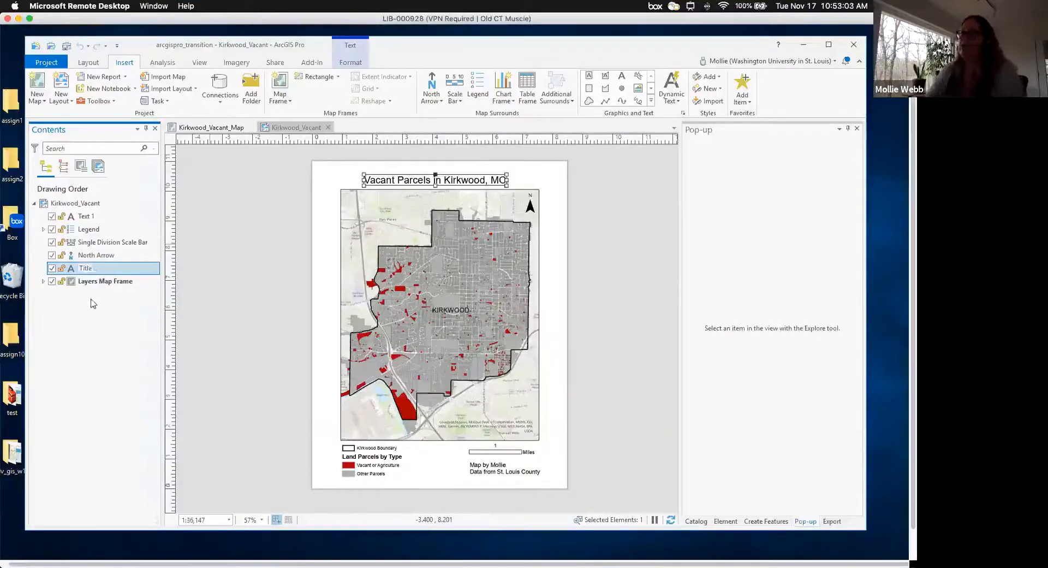
pyautogui.press('Return')
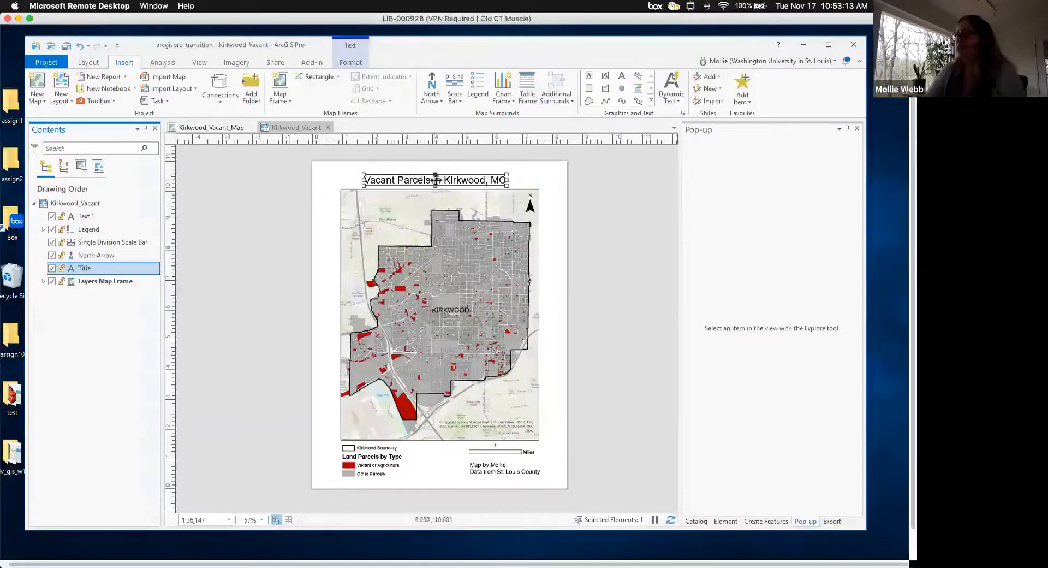
pyautogui.moveTo(460, 172); pyautogui.dragTo(456, 173)
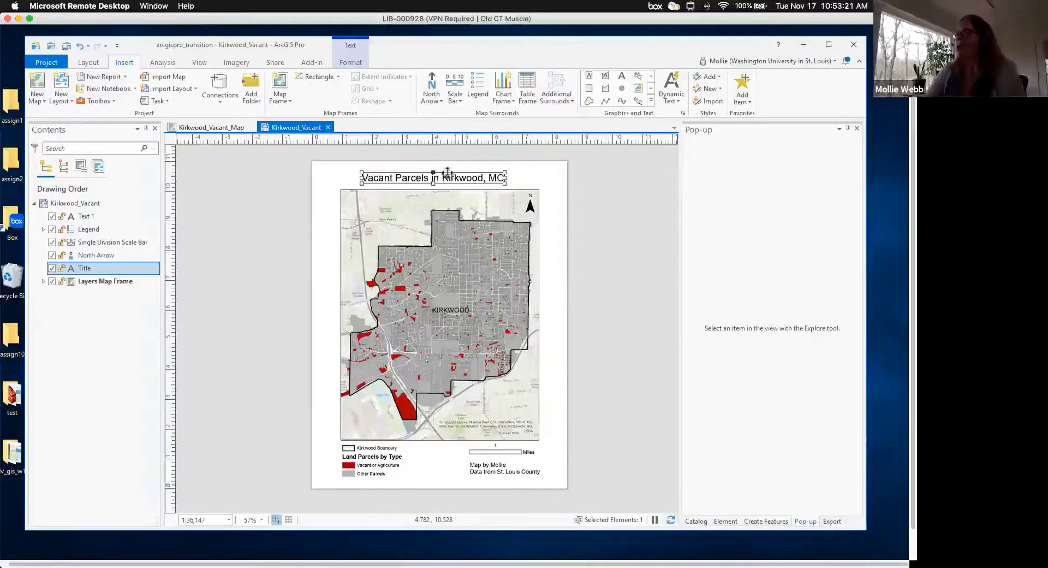
# - Change the title wording from 'Kirkwood, MO' to 'Kirkwood, Missouri'
pyautogui.click(352, 62)
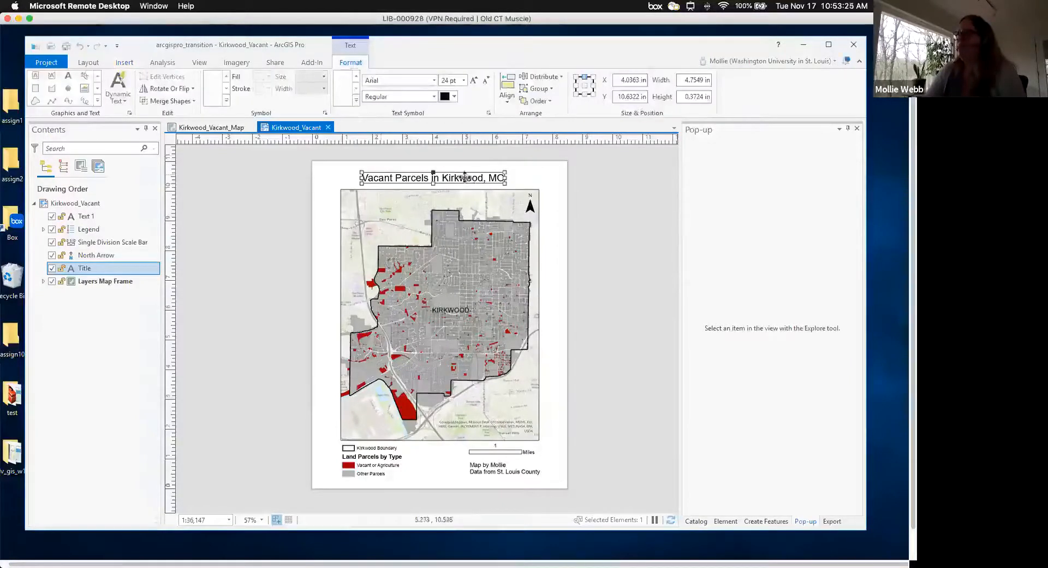
pyautogui.doubleClick(466, 178)
pyautogui.click(472, 178)
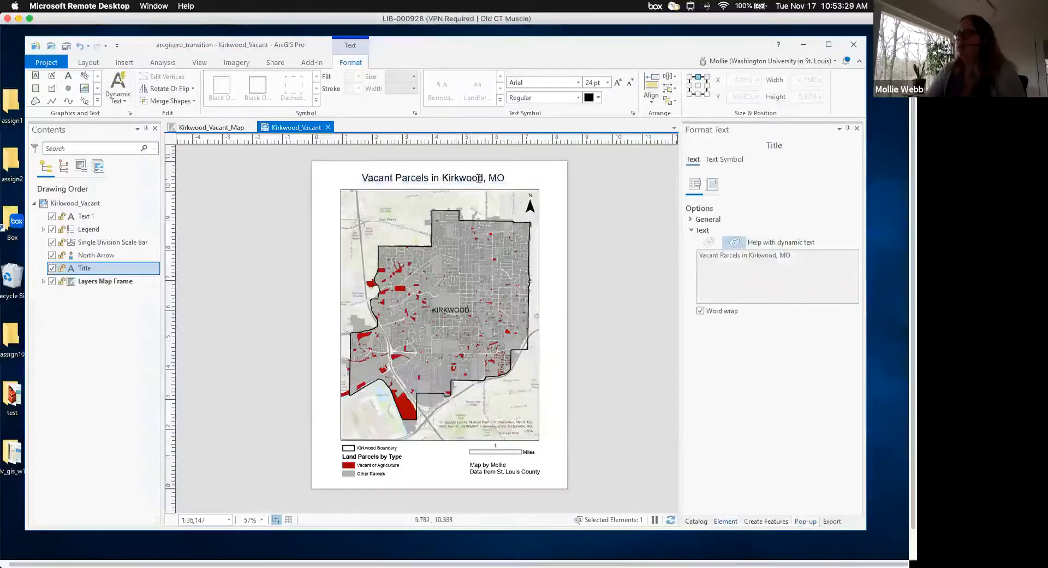
pyautogui.click(502, 178)
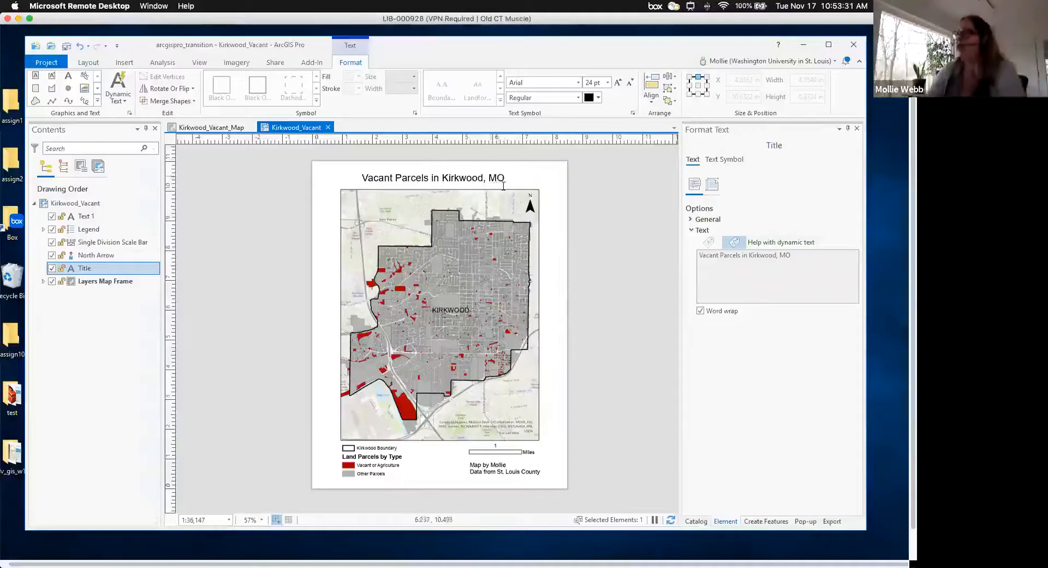
pyautogui.press('BackSpace')
pyautogui.write('issouri')
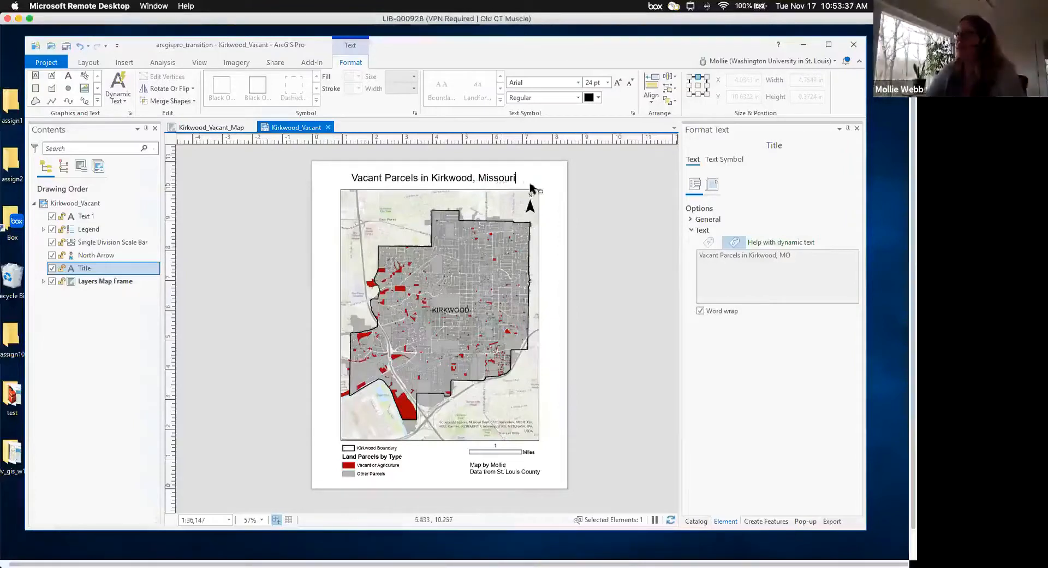
# - Set the whole title text in Baskerville Old Face
pyautogui.doubleClick(508, 179)
pyautogui.click(441, 178)
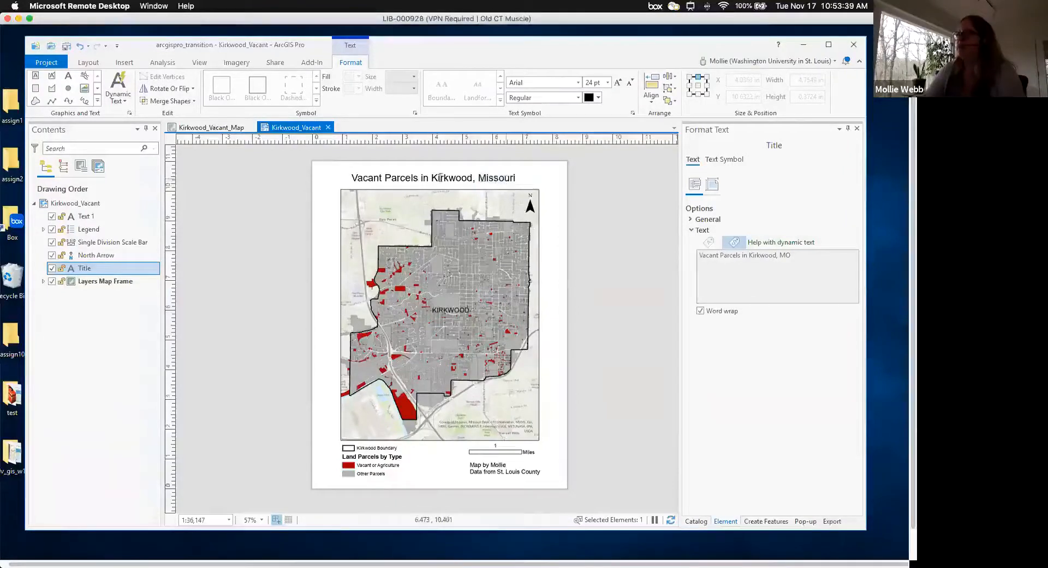
pyautogui.doubleClick(441, 177)
pyautogui.click(422, 175)
pyautogui.moveTo(351, 177); pyautogui.dragTo(516, 176)
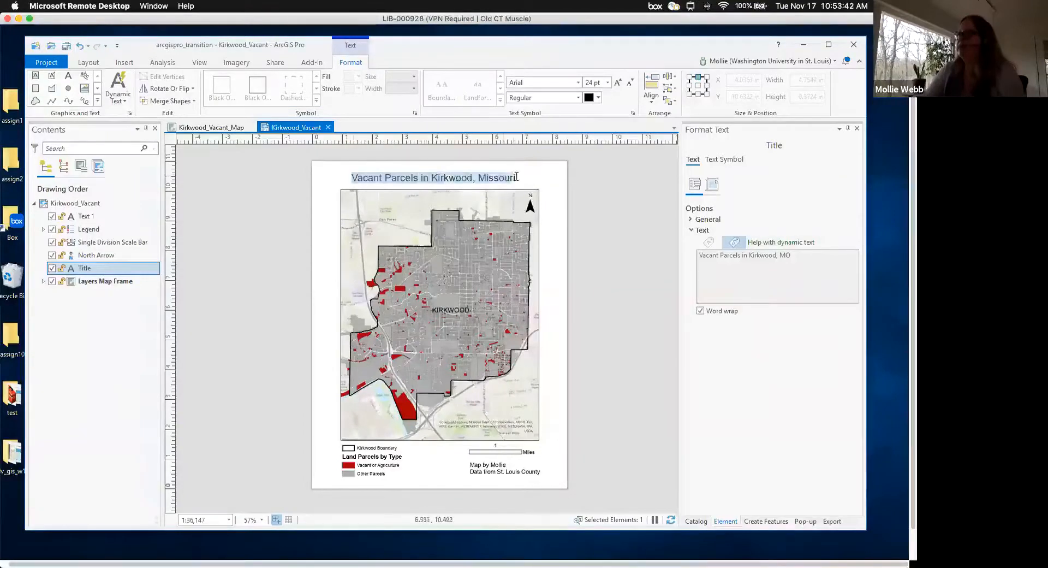
pyautogui.click(579, 83)
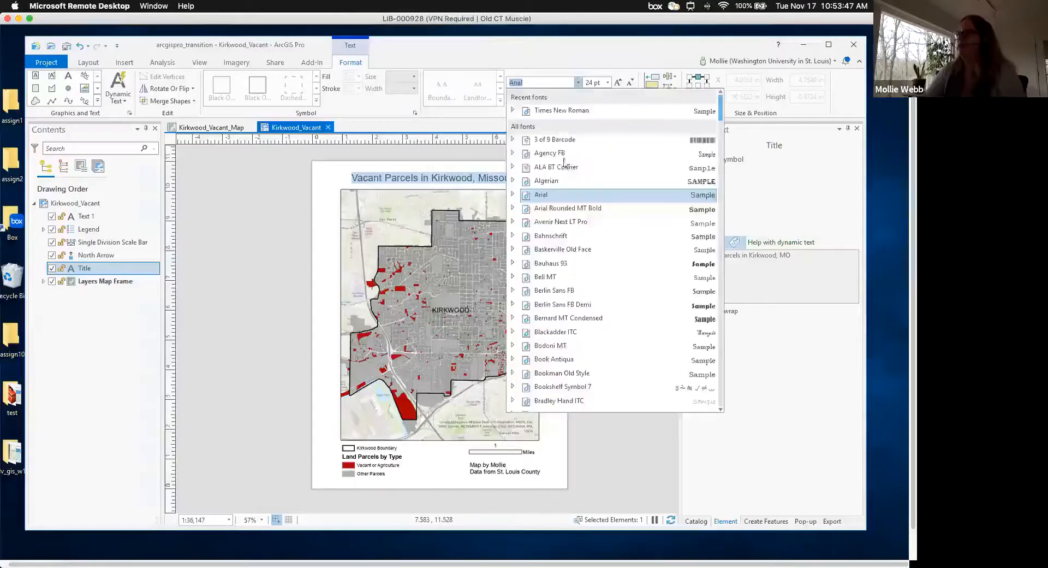
pyautogui.click(557, 250)
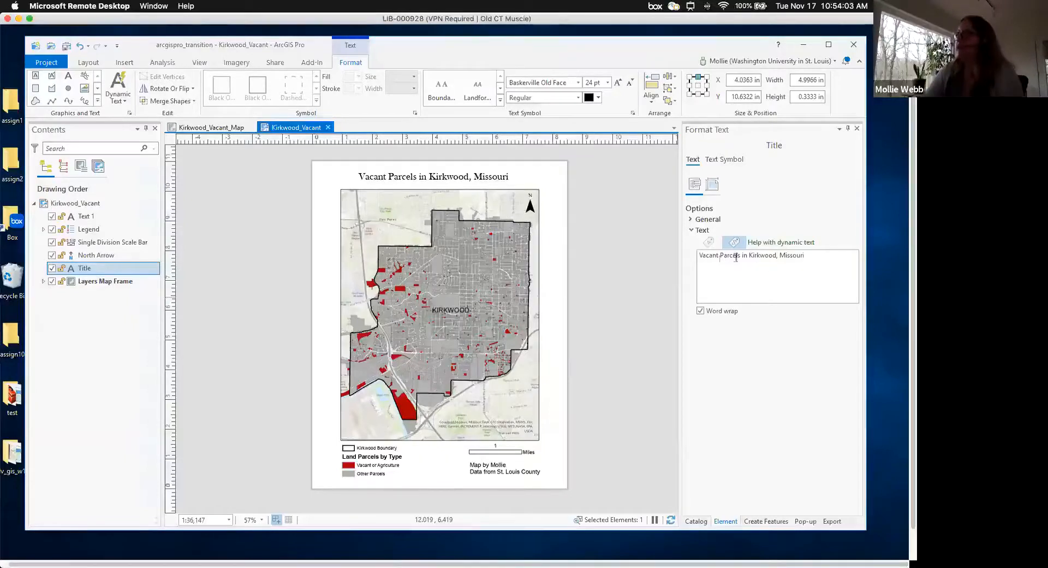
pyautogui.click(713, 270)
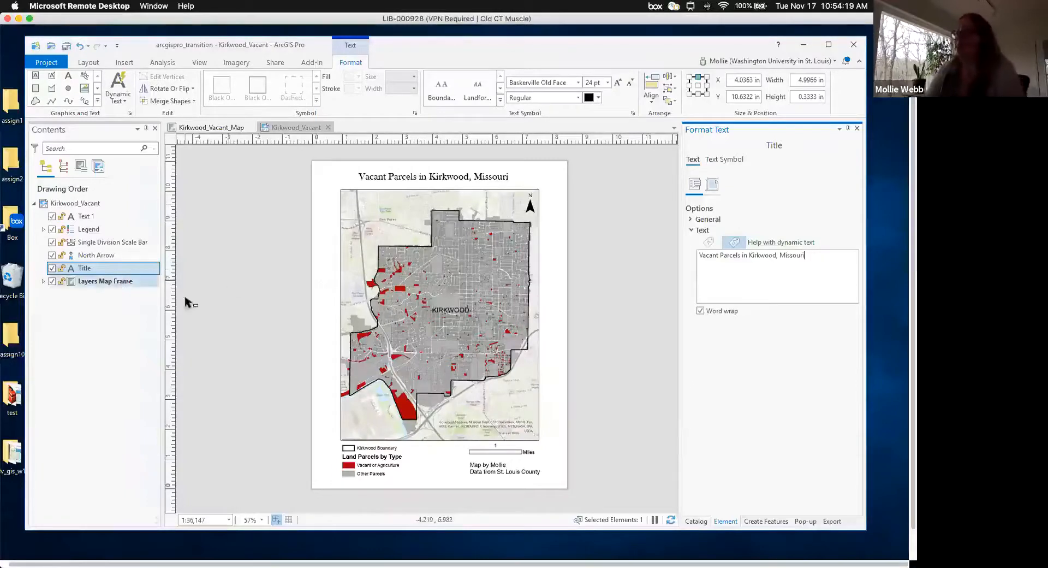
# - Give the legend a dark grey 2 pt border with 0.2 in X and Y gaps
pyautogui.click(98, 230)
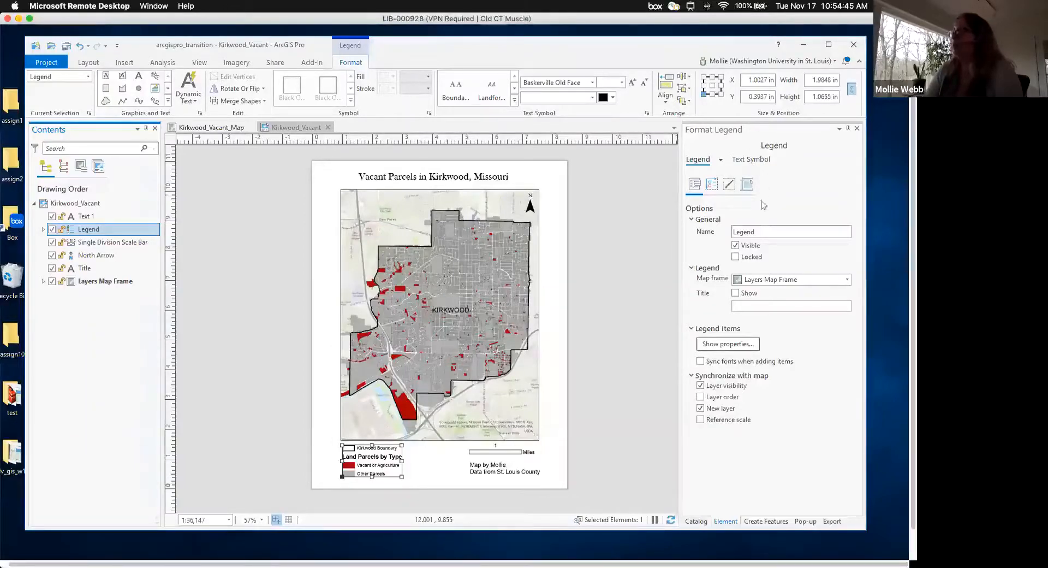
pyautogui.click(729, 189)
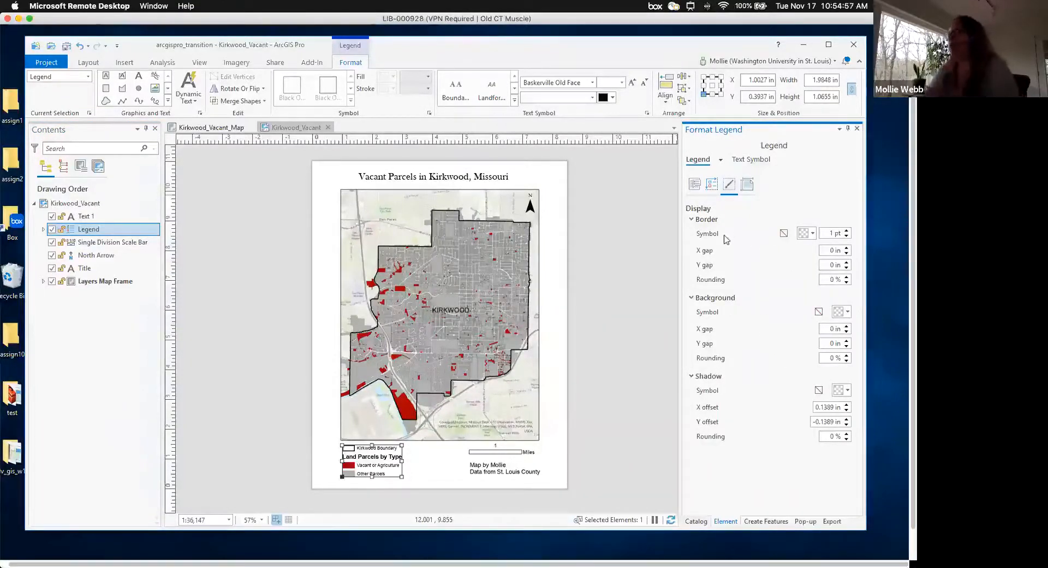
pyautogui.click(807, 233)
pyautogui.click(779, 336)
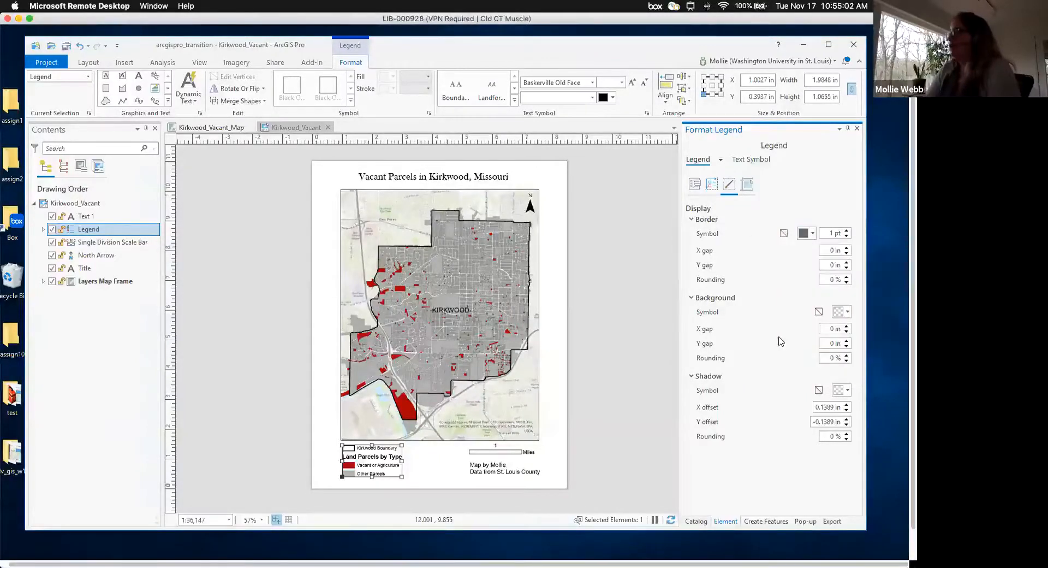
pyautogui.click(847, 230)
pyautogui.click(848, 248)
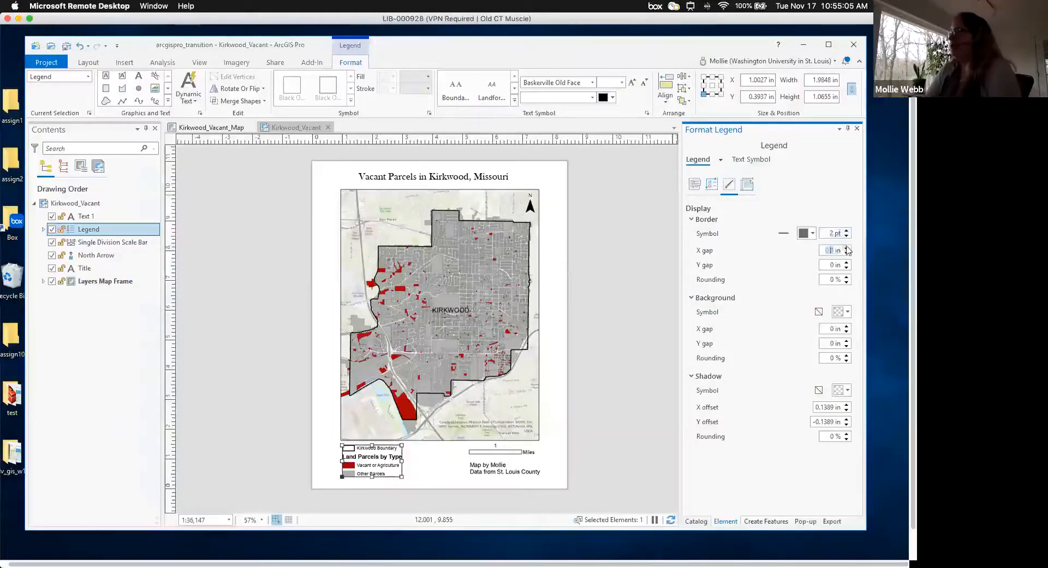
pyautogui.click(848, 262)
pyautogui.click(847, 263)
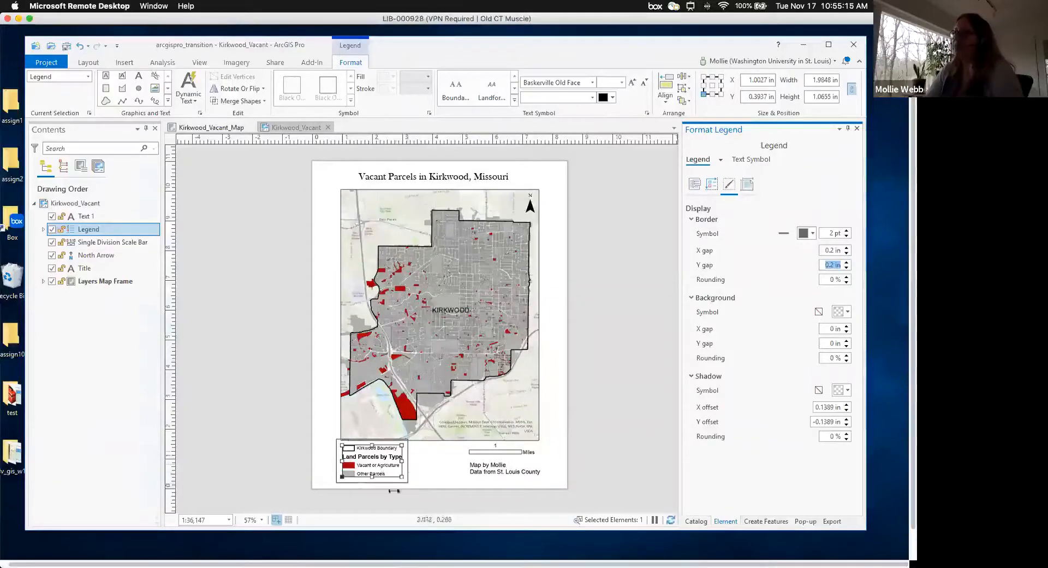
# - Shift the legend slightly down and left on the page
pyautogui.click(597, 445)
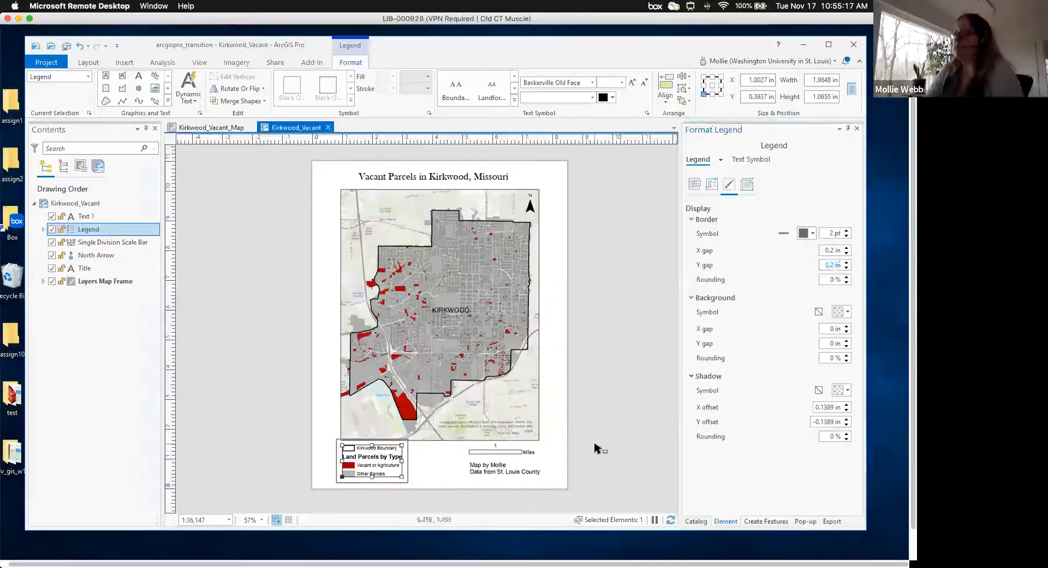
pyautogui.click(406, 470)
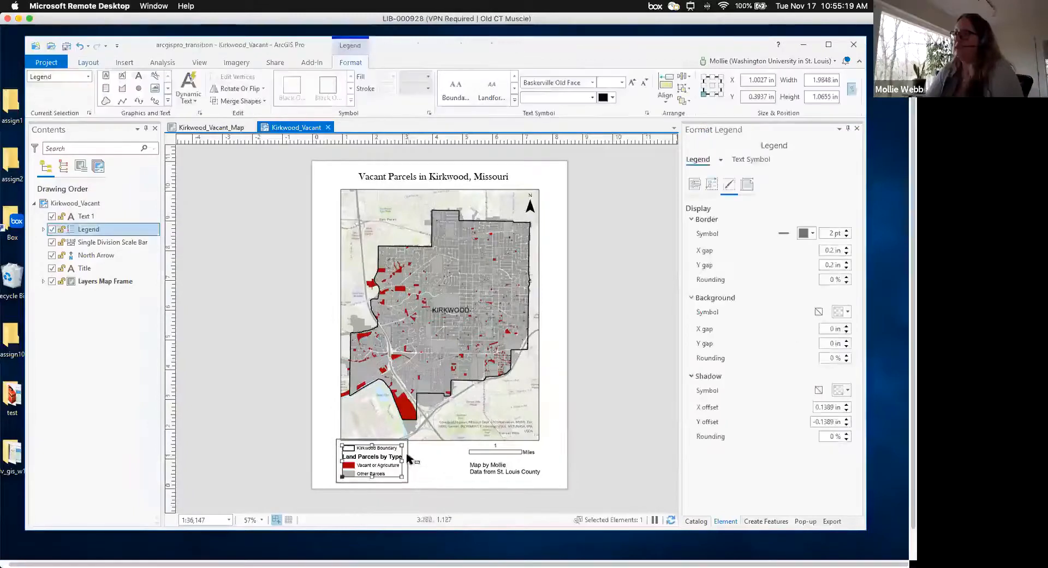
pyautogui.moveTo(401, 455); pyautogui.dragTo(402, 462)
pyautogui.click(597, 449)
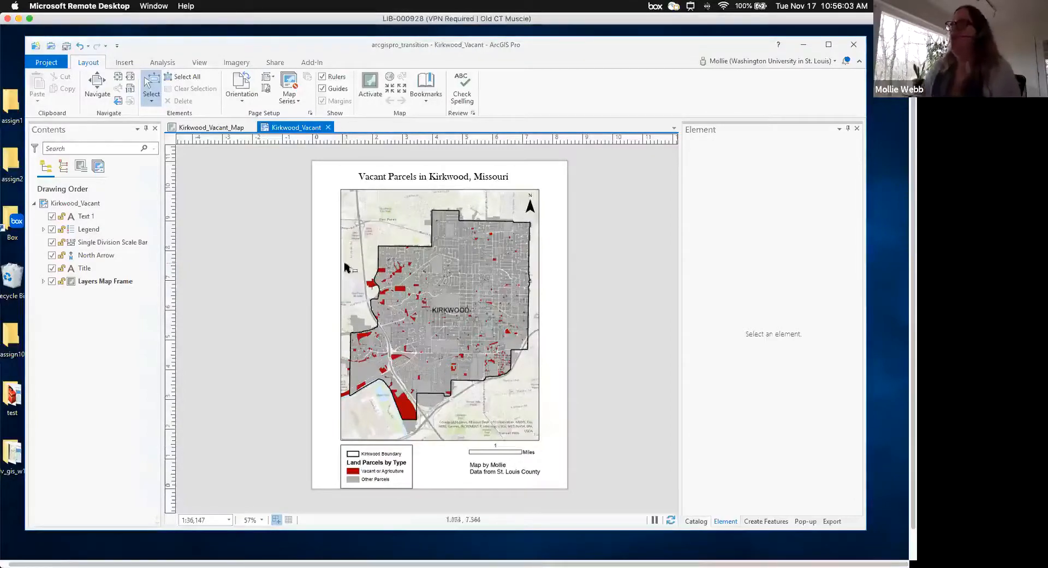
# - Activate the map frame, zoom out to 1:43,376 to fit Kirkwood, then close activation
pyautogui.doubleClick(106, 285)
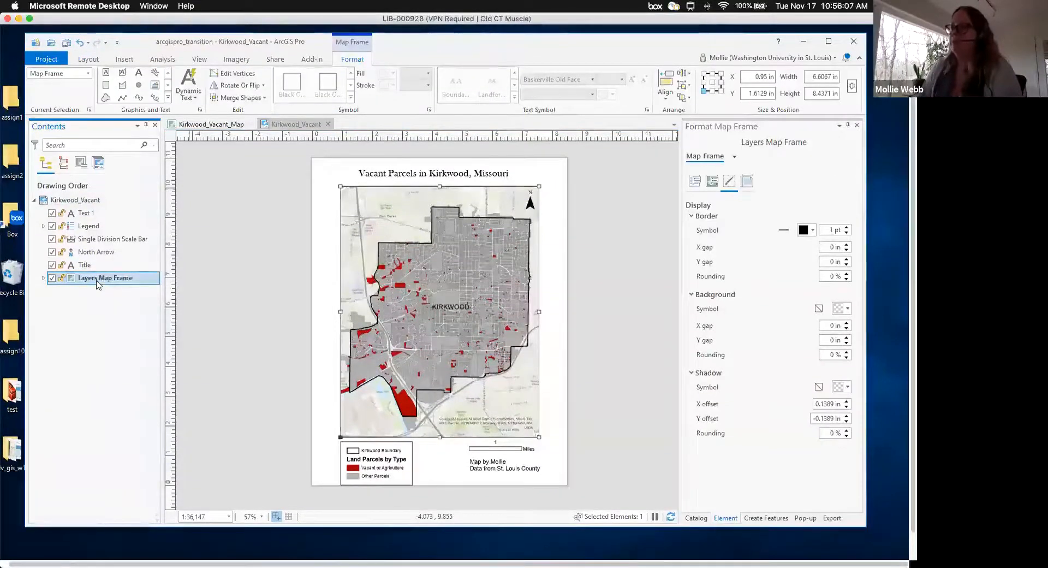
pyautogui.click(86, 60)
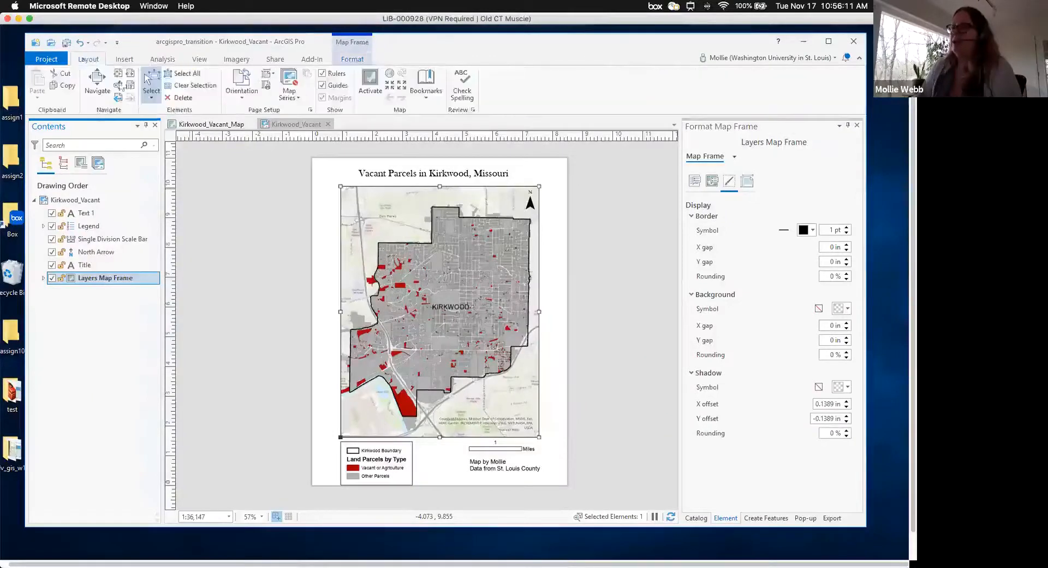
pyautogui.click(366, 86)
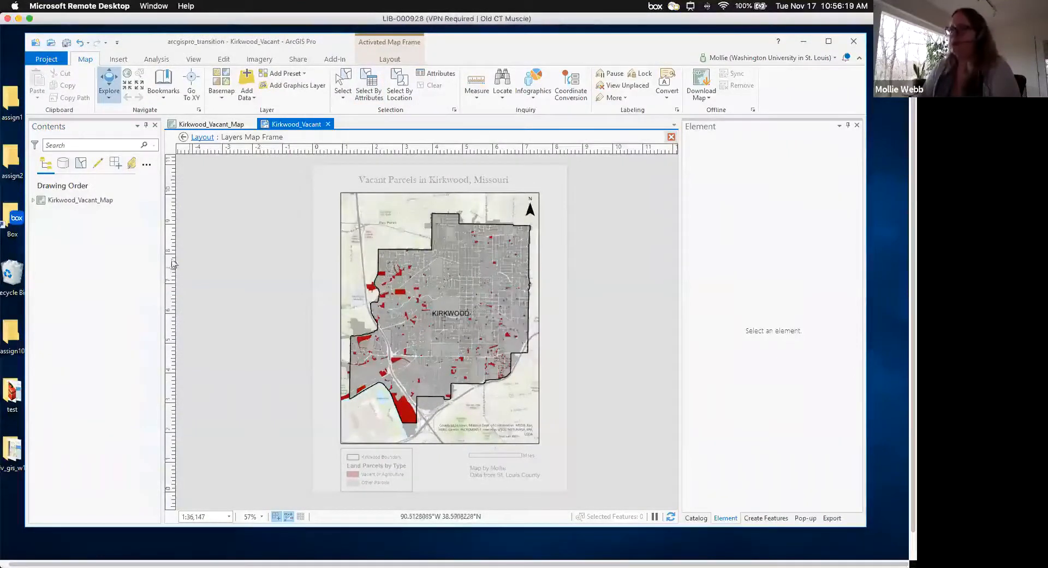
pyautogui.click(77, 203)
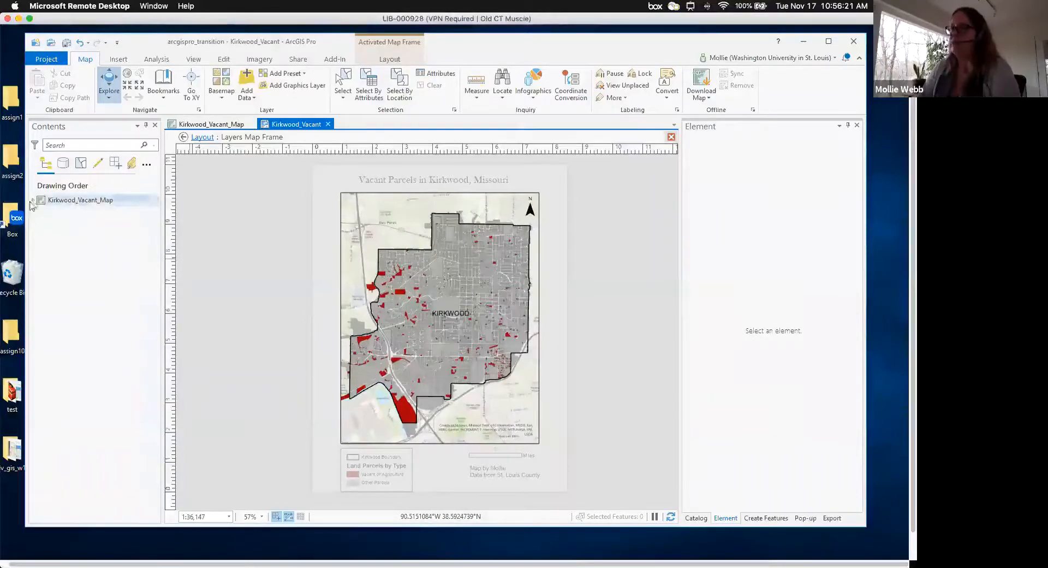
pyautogui.click(33, 200)
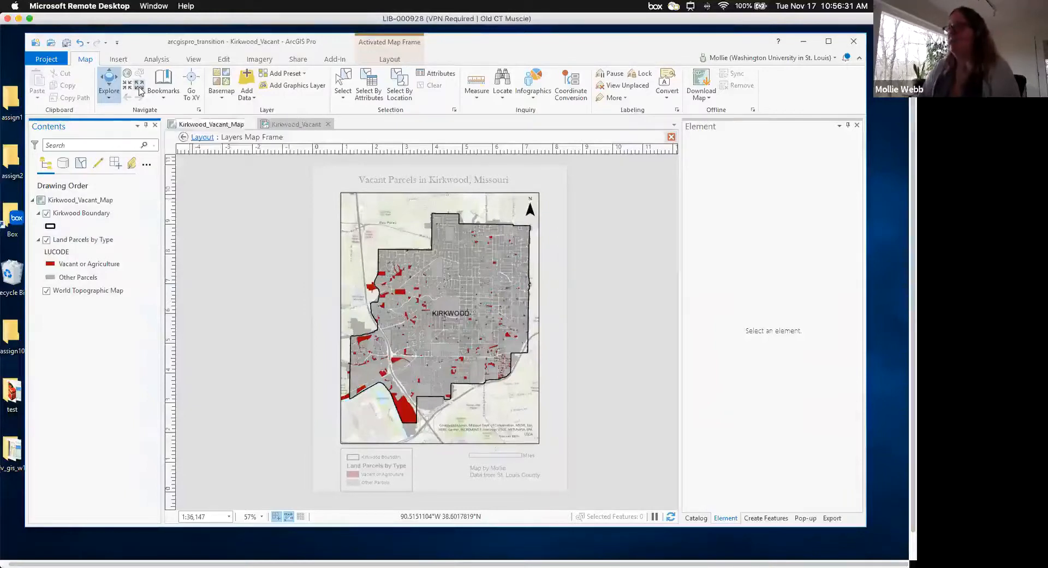
pyautogui.click(140, 88)
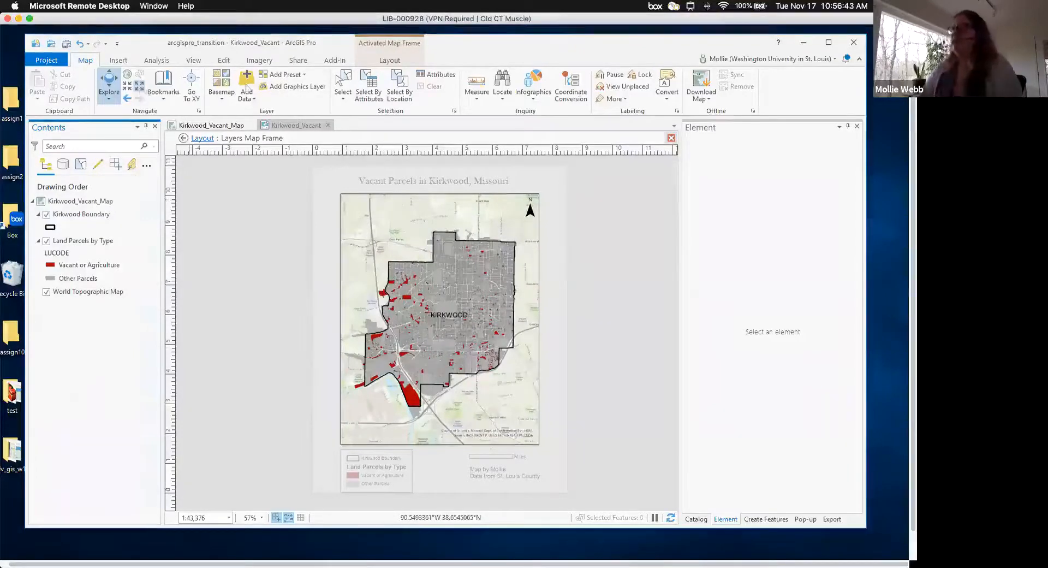
pyautogui.click(394, 61)
pyautogui.click(102, 89)
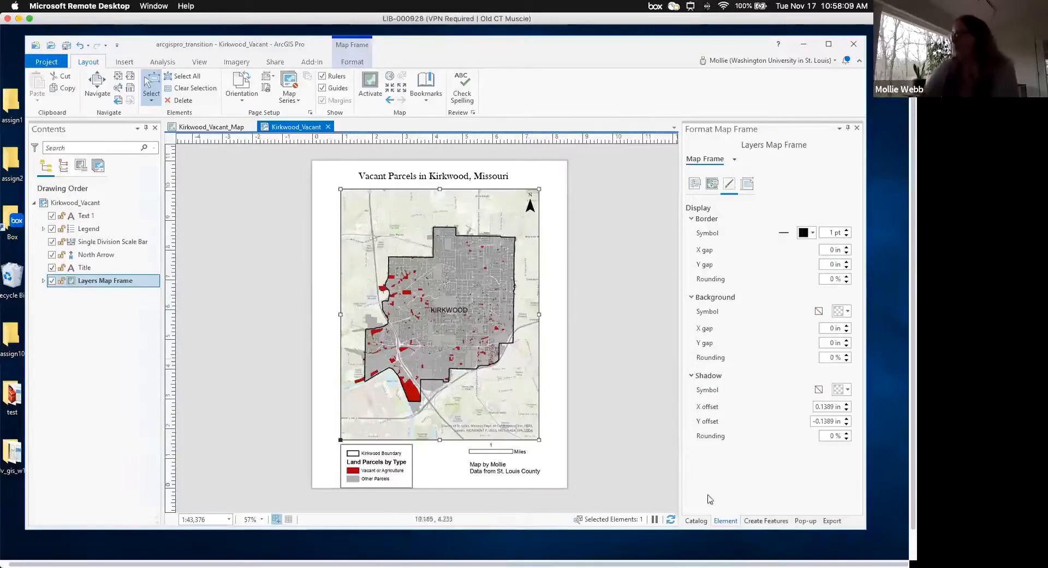
# - Start a new layout with a custom page size, bringing up its Layout Properties
pyautogui.click(696, 521)
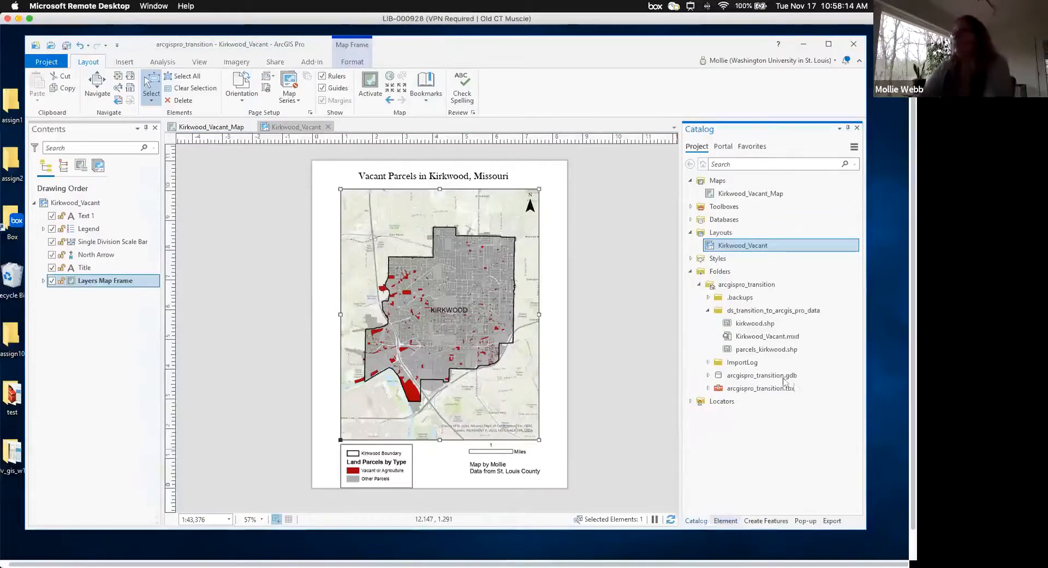
pyautogui.rightClick(733, 235)
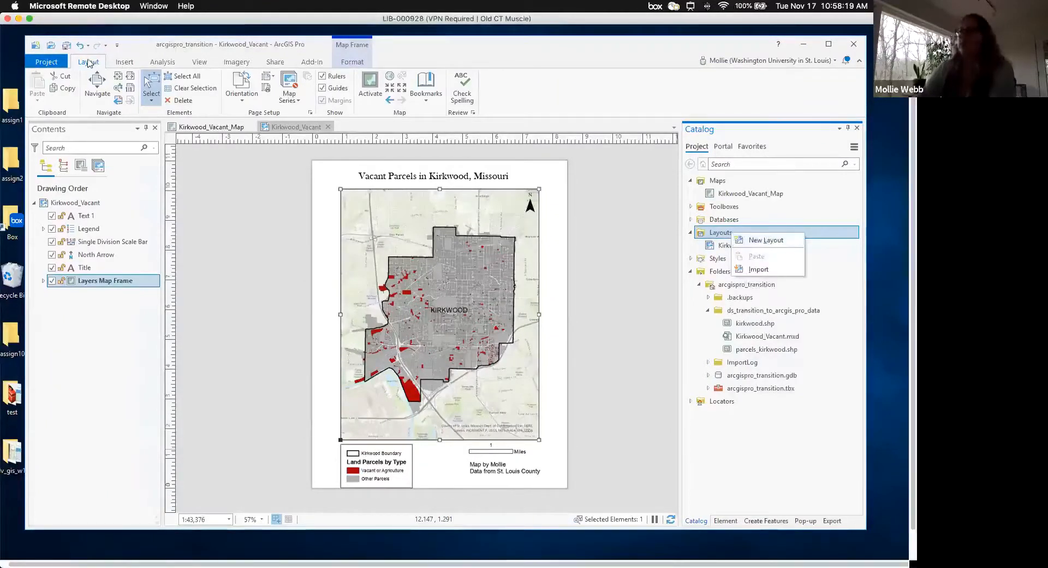
pyautogui.click(130, 65)
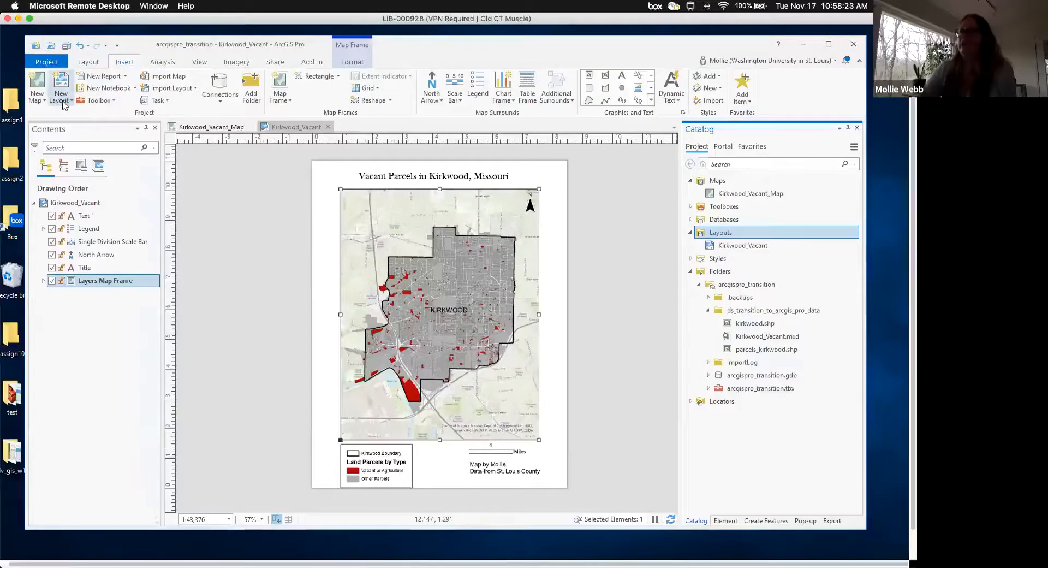
pyautogui.click(89, 62)
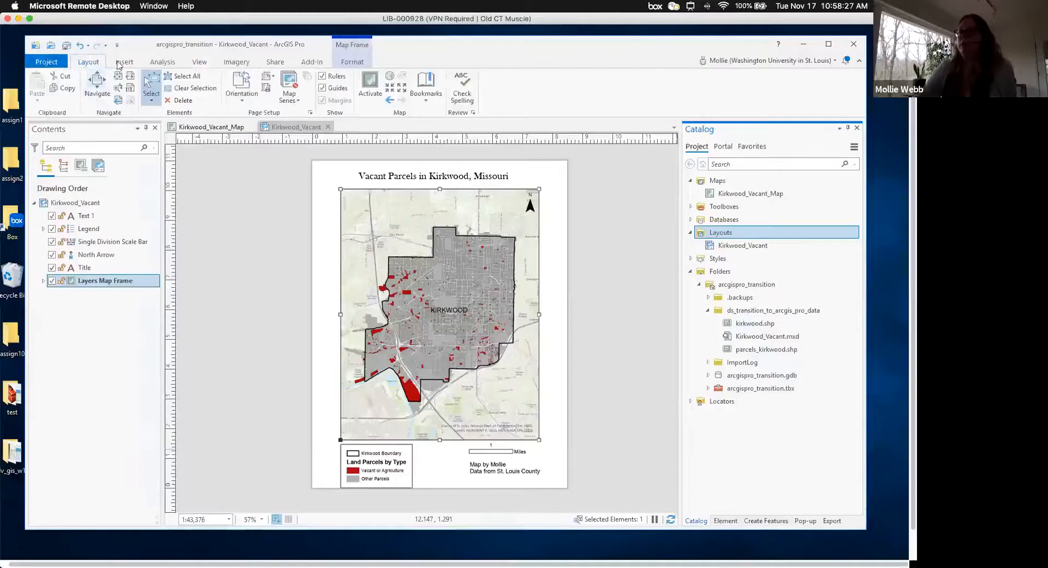
pyautogui.click(121, 63)
pyautogui.click(61, 100)
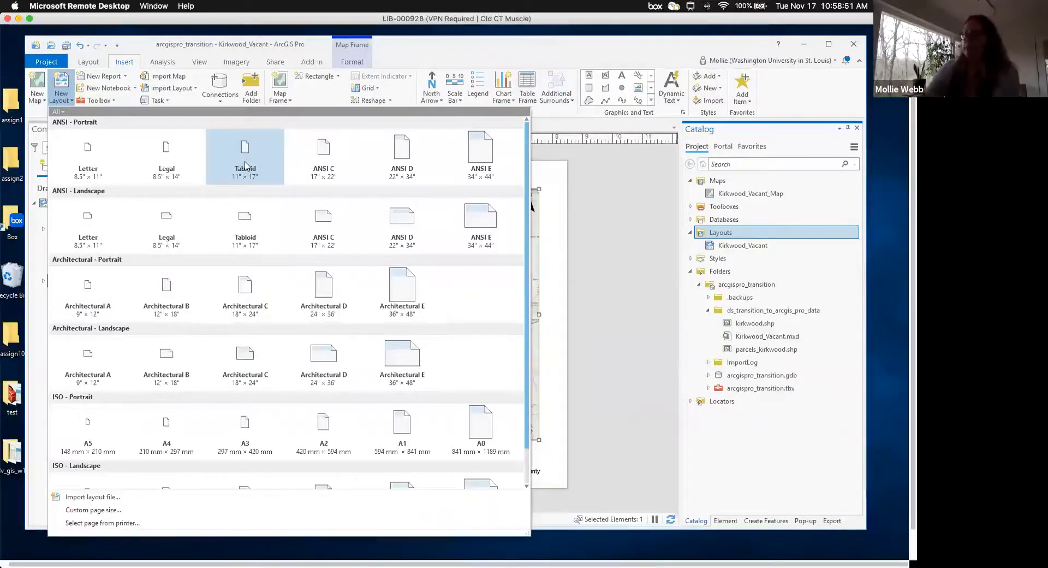
pyautogui.click(110, 511)
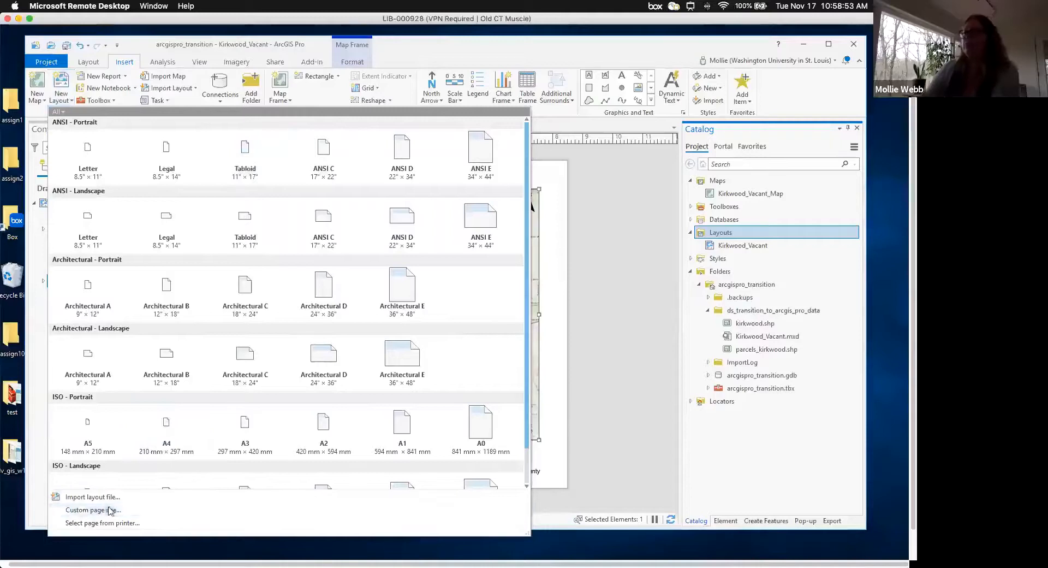
pyautogui.moveTo(396, 167); pyautogui.dragTo(387, 180)
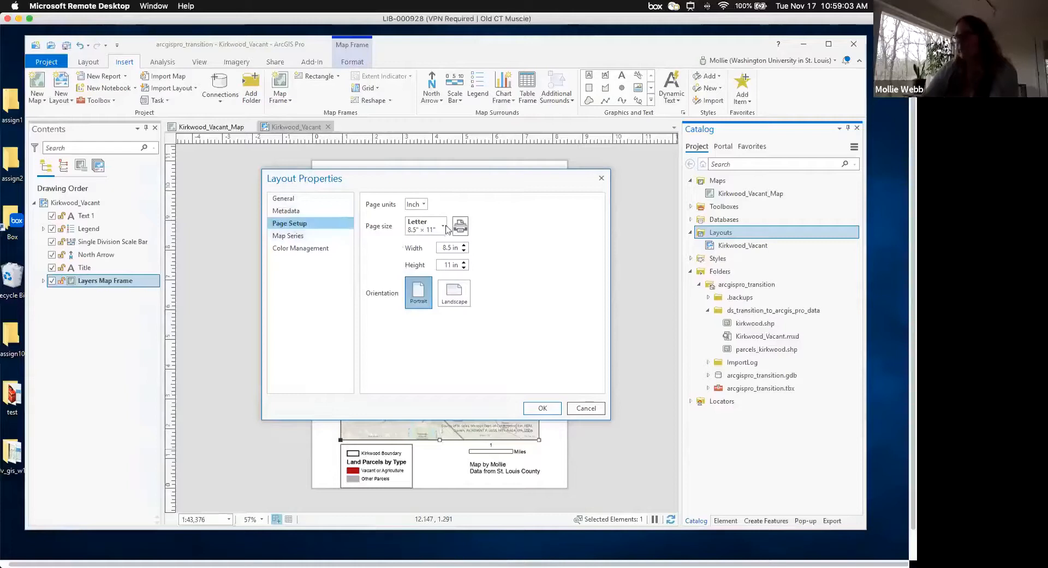
# - Choose a custom page size in landscape orientation
pyautogui.click(422, 229)
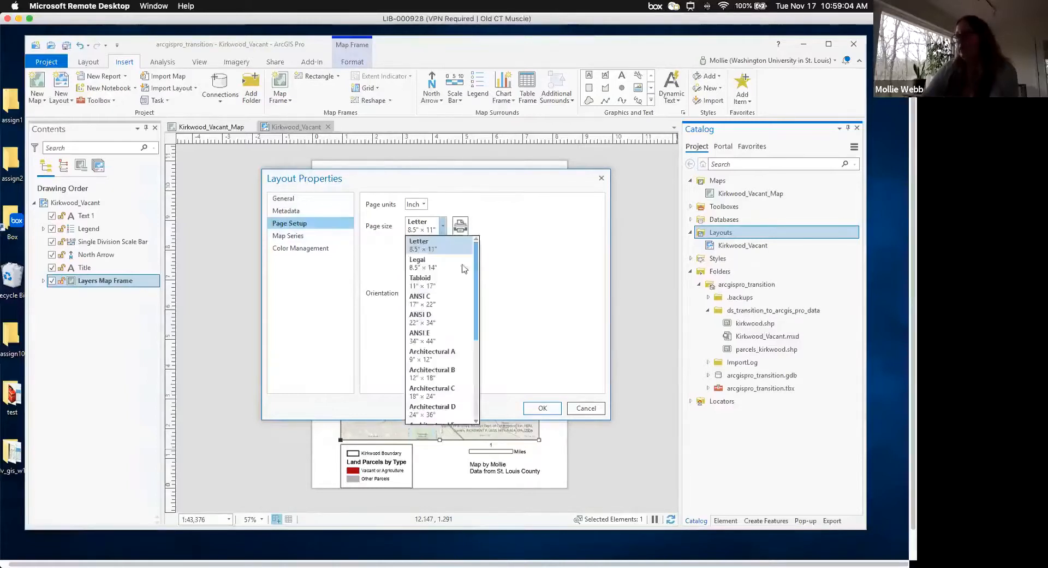
pyautogui.click(477, 291)
pyautogui.click(442, 228)
pyautogui.click(479, 407)
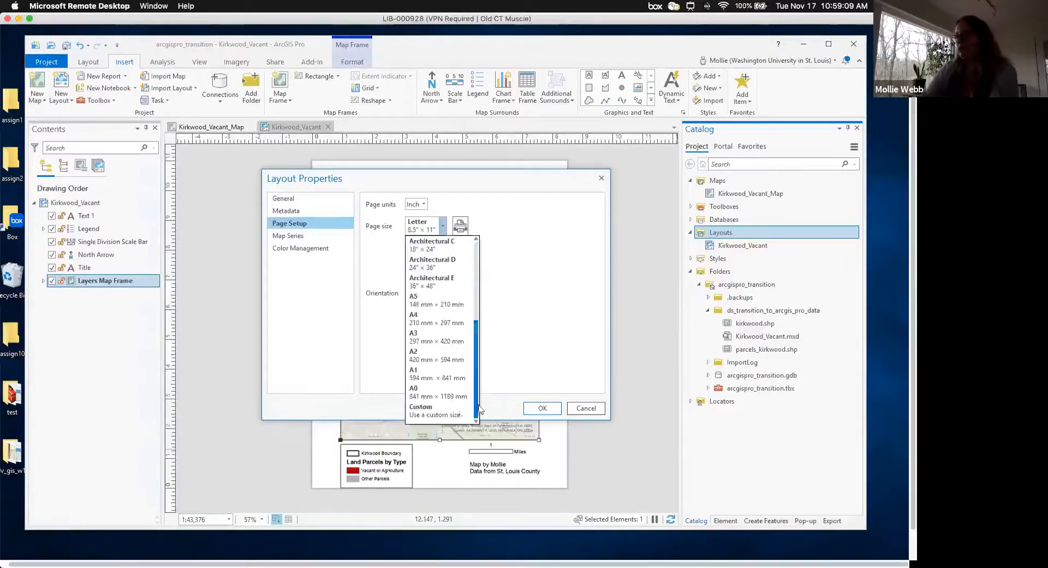
pyautogui.click(443, 413)
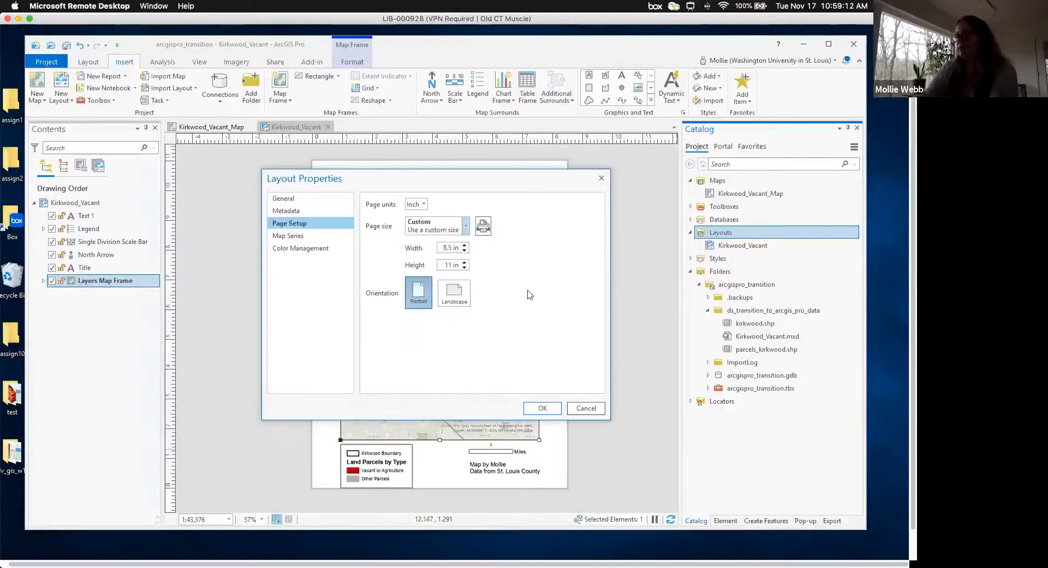
pyautogui.click(459, 296)
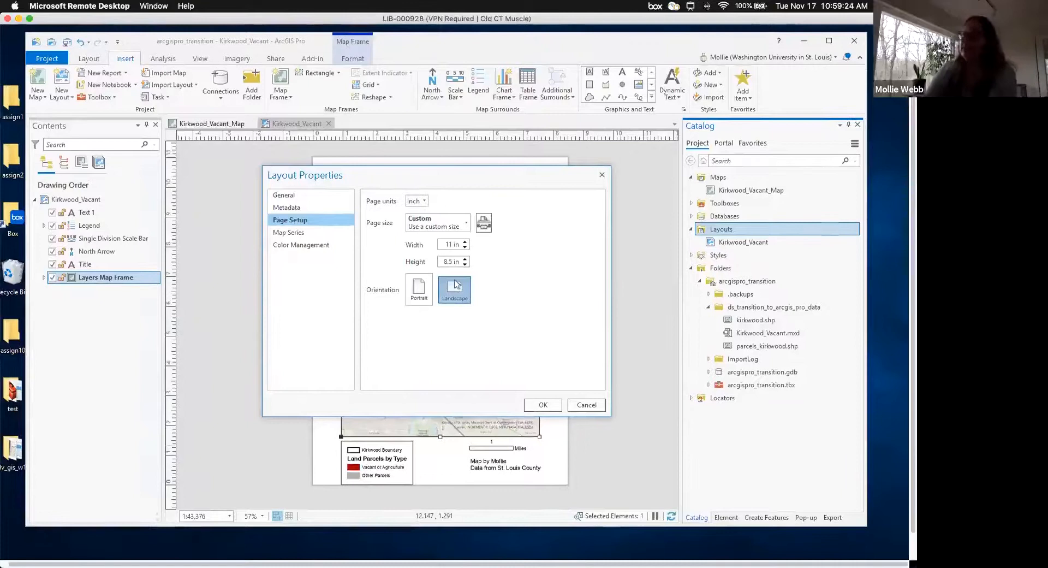
# - Set the page width to 10 in, clear the height, and create the layout
pyautogui.doubleClick(453, 244)
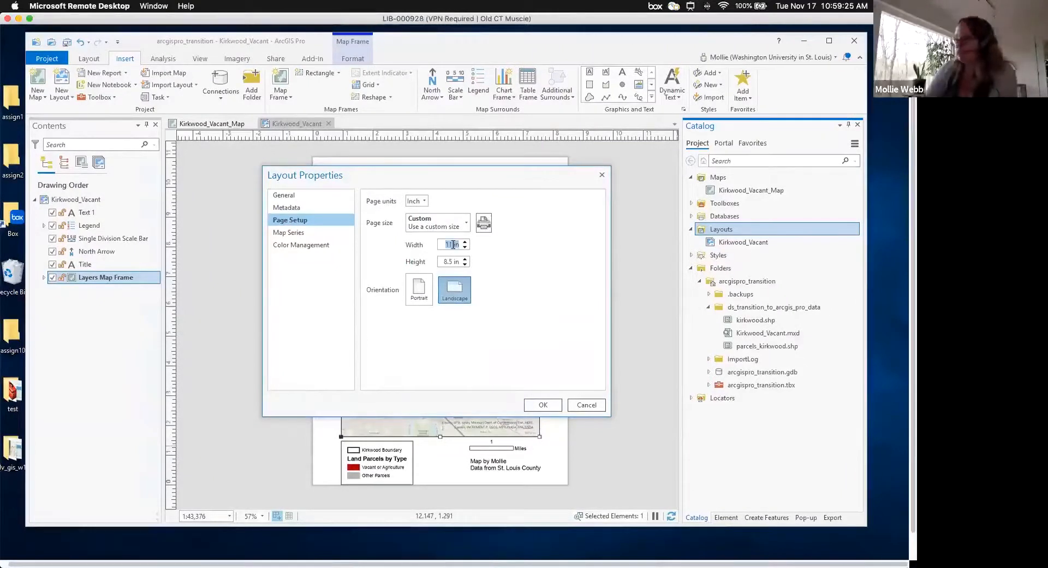
pyautogui.press('BackSpace')
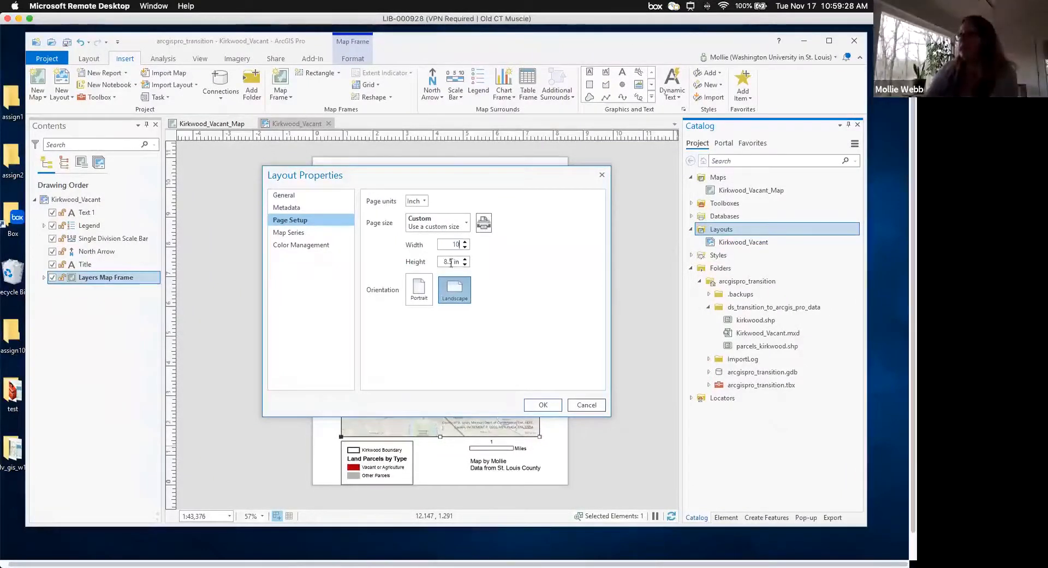
pyautogui.write('10')
pyautogui.click(451, 262)
pyautogui.press('BackSpace')
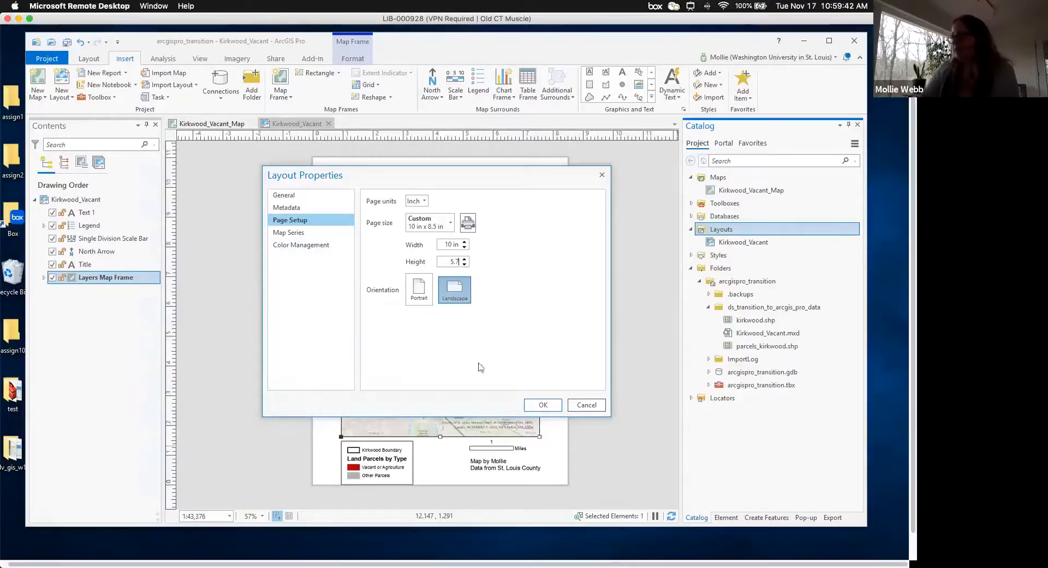
pyautogui.click(542, 406)
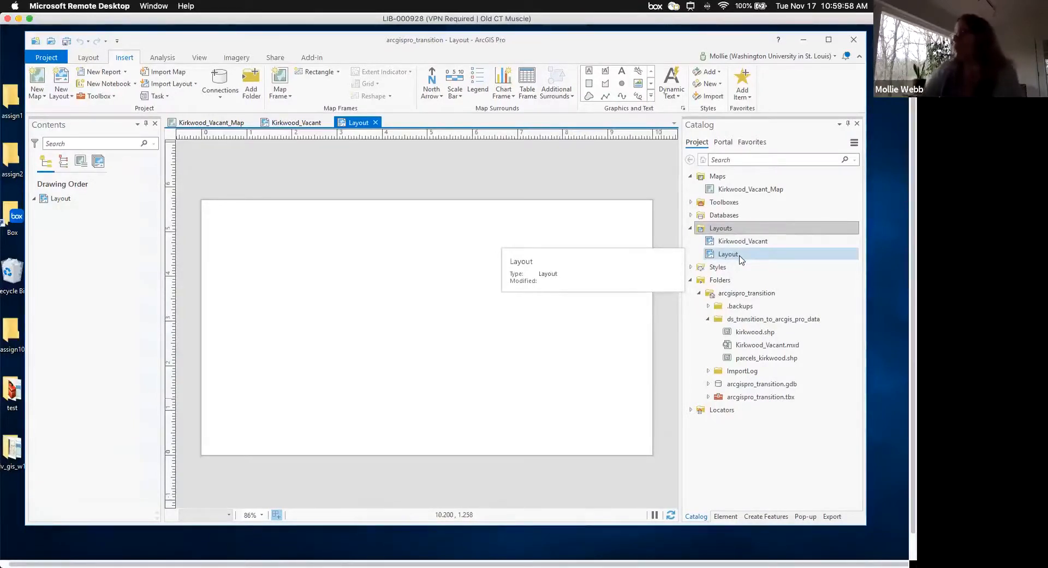
# - Rename the new layout in the Catalog to Kirkwood_Vacant_PPT
pyautogui.rightClick(738, 259)
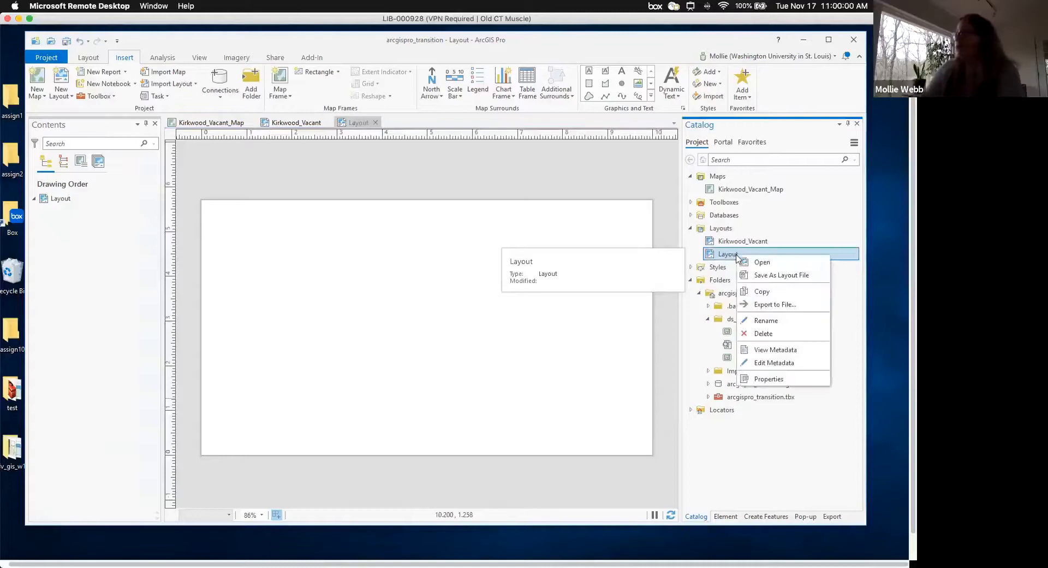
pyautogui.click(769, 322)
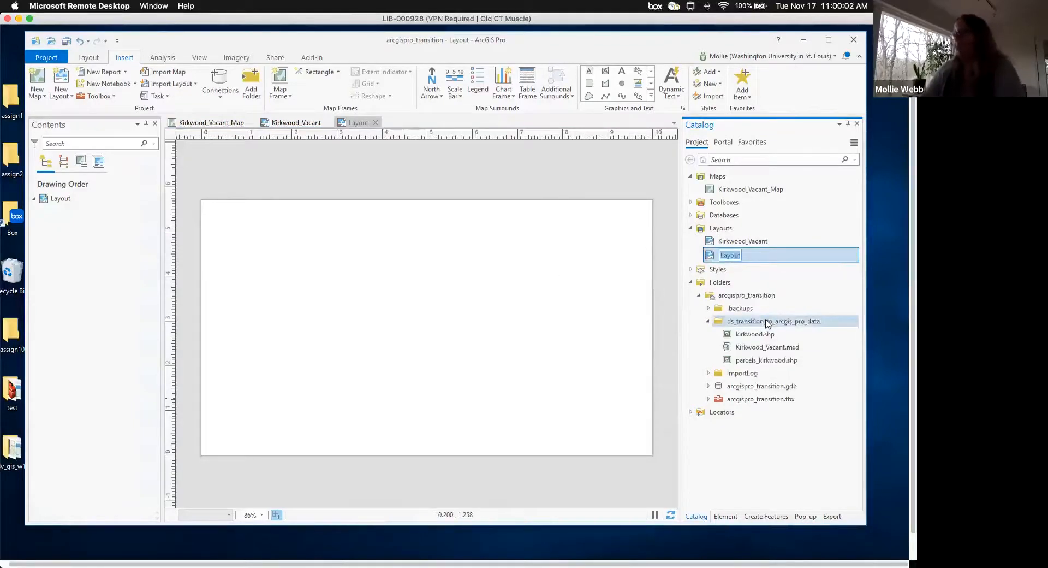
pyautogui.write('Kirkwood)_')
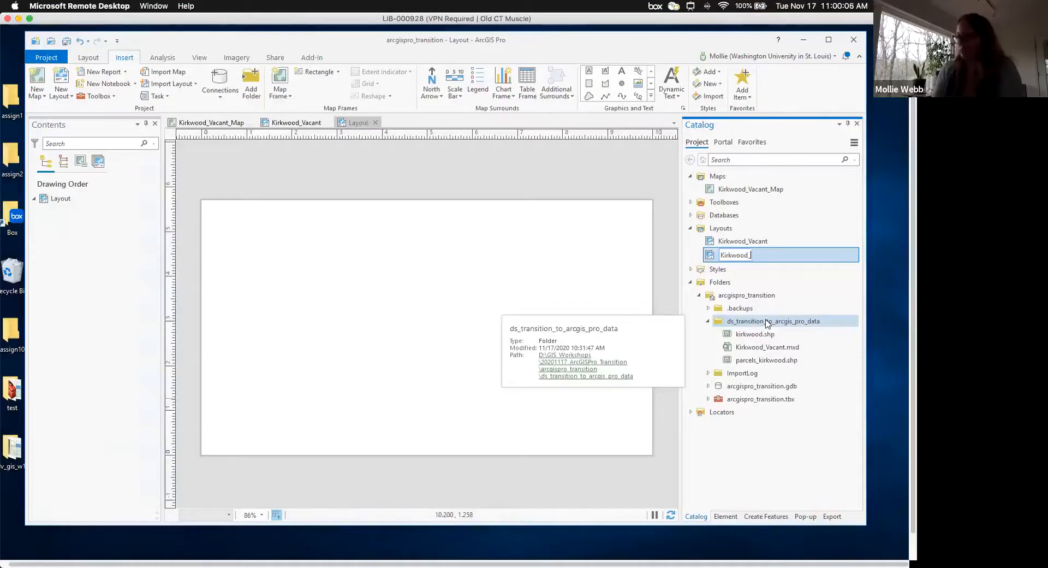
pyautogui.write('Vacant_PPT')
pyautogui.press('Return')
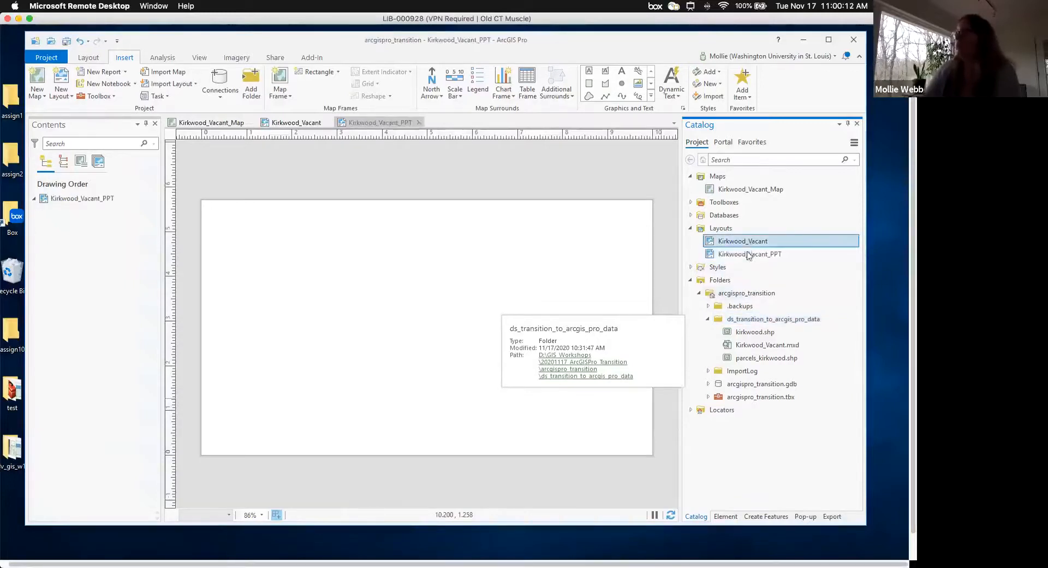
pyautogui.click(749, 254)
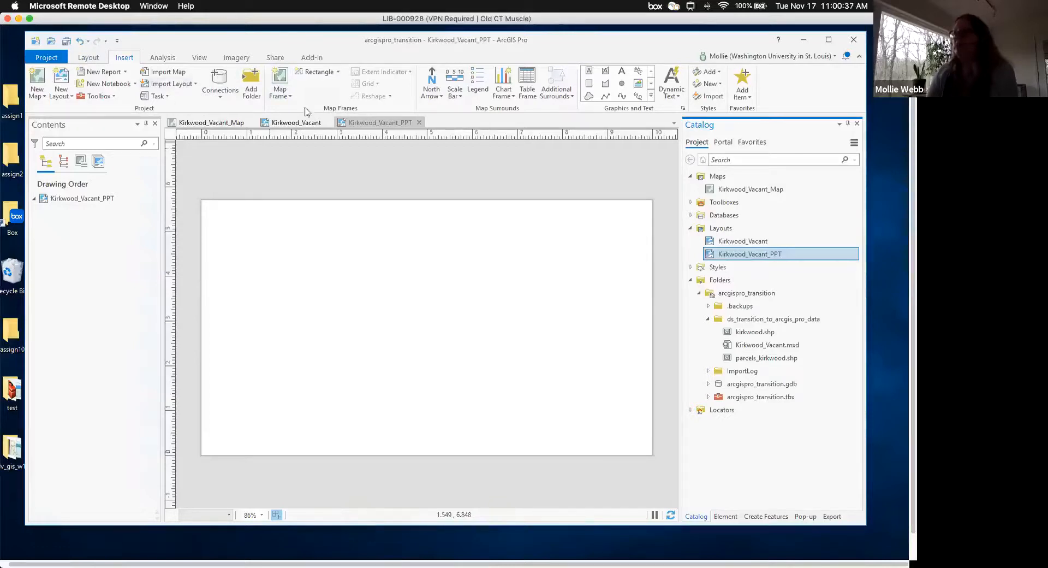
# - Insert a Kirkwood_Vacant_Map frame at 1:37,596 spanning the whole page
pyautogui.click(281, 98)
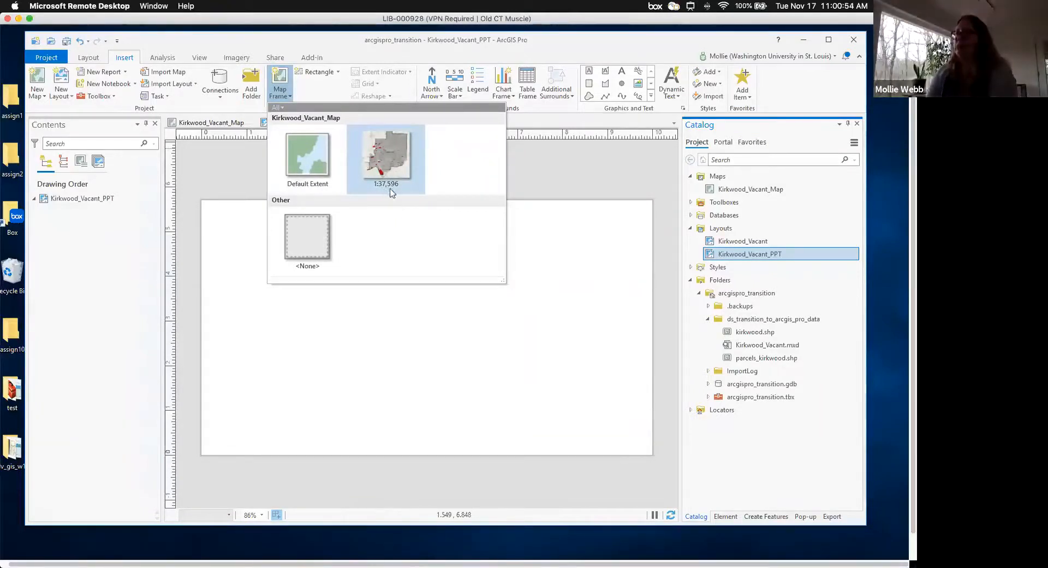
pyautogui.click(385, 156)
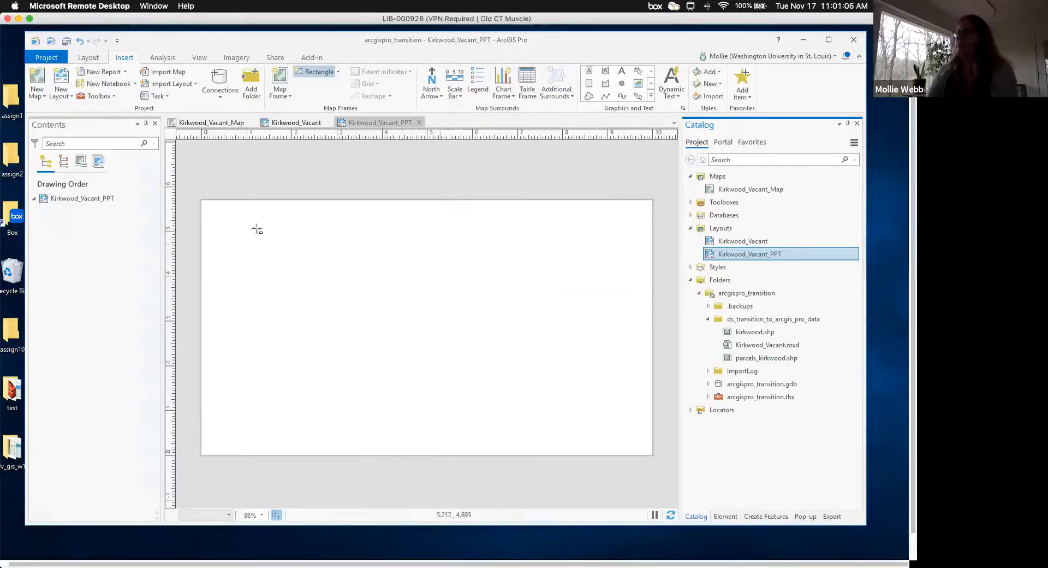
pyautogui.moveTo(208, 208); pyautogui.dragTo(646, 448)
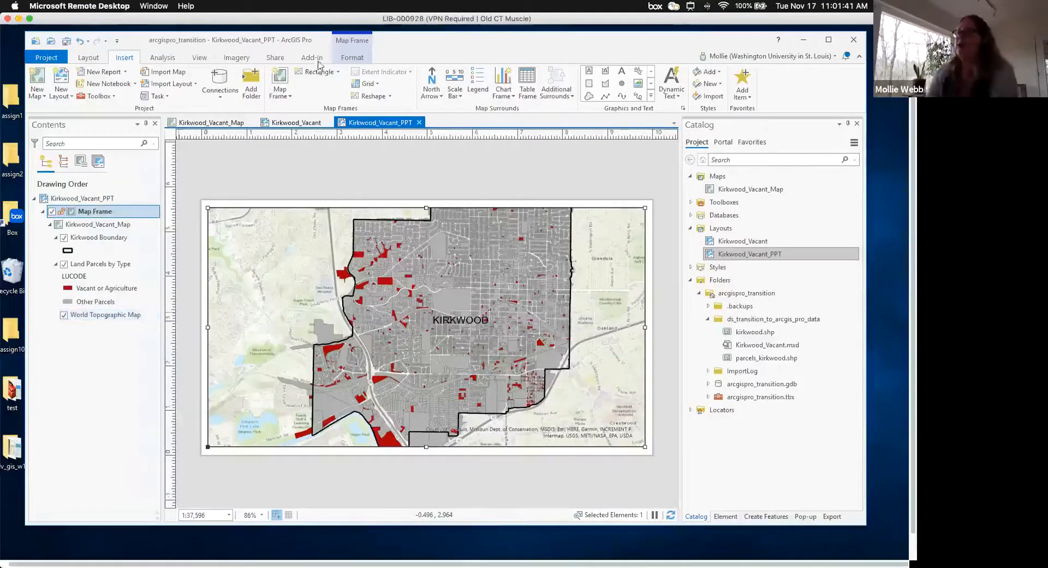
# - Activate the map frame, zoom out to 1:54,138 showing all of Kirkwood, then close activation
pyautogui.click(351, 58)
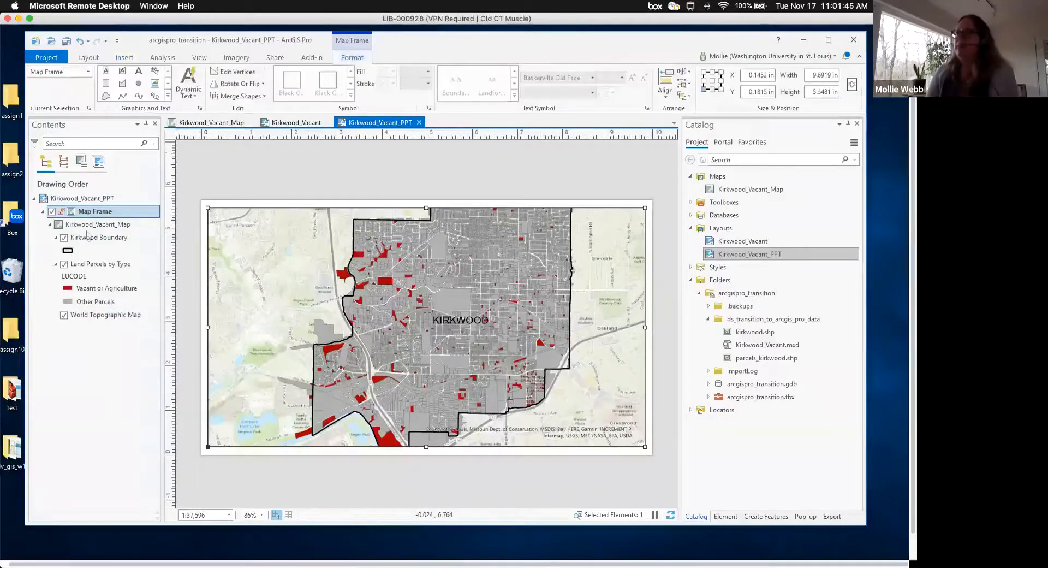
pyautogui.click(98, 224)
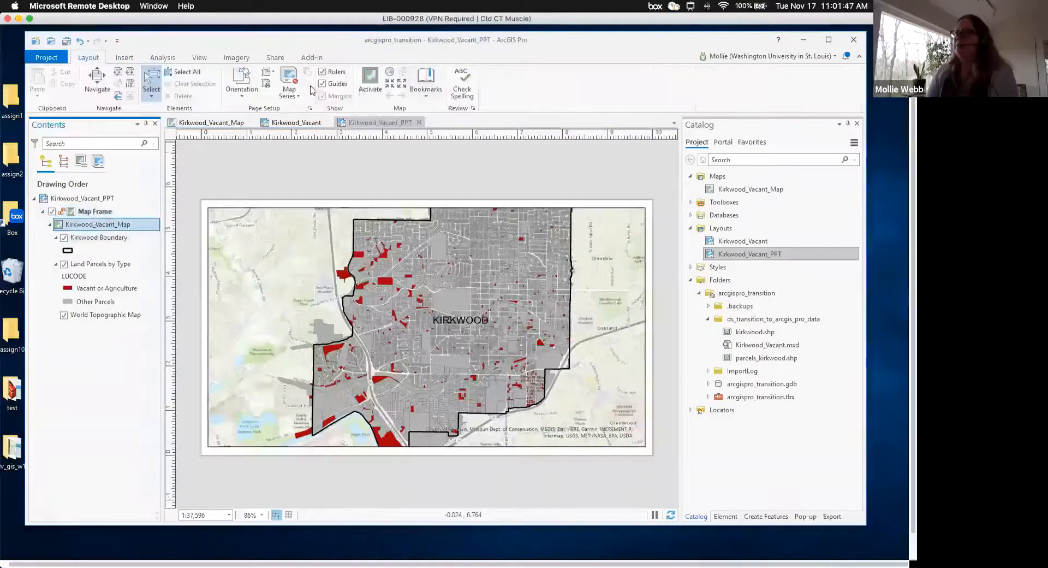
pyautogui.click(374, 80)
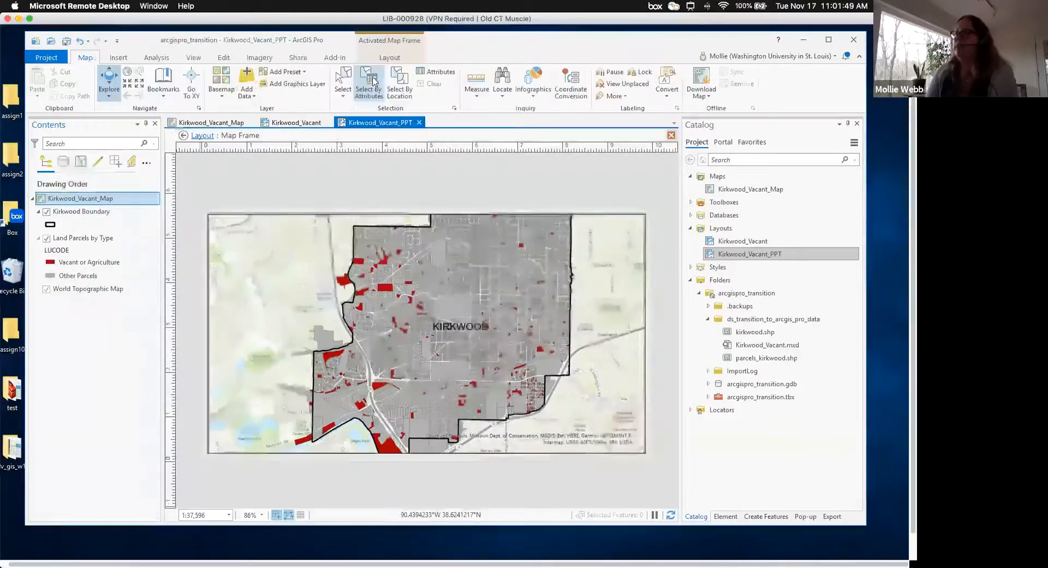
pyautogui.click(140, 87)
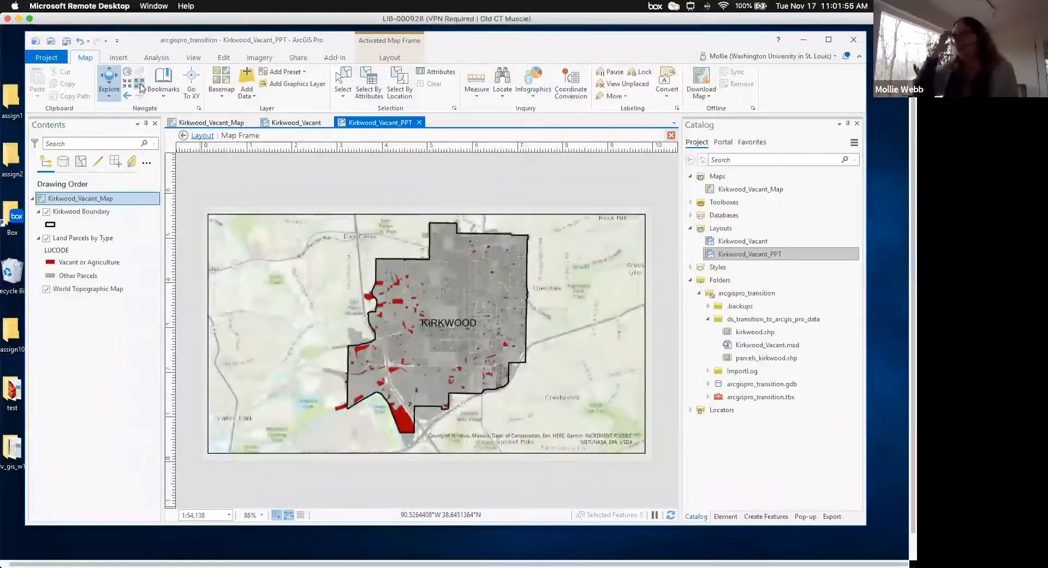
pyautogui.click(390, 57)
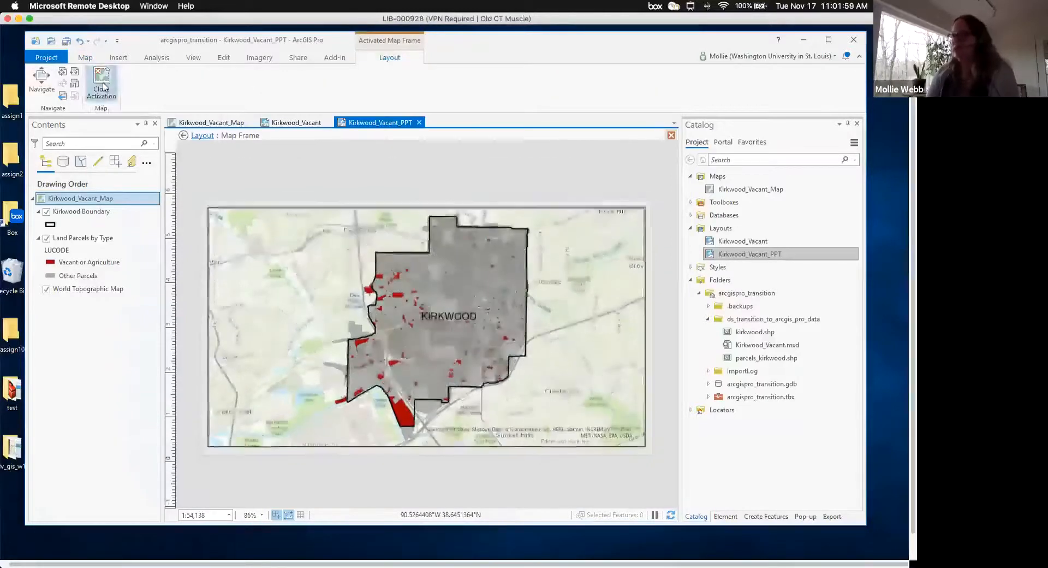
pyautogui.click(102, 87)
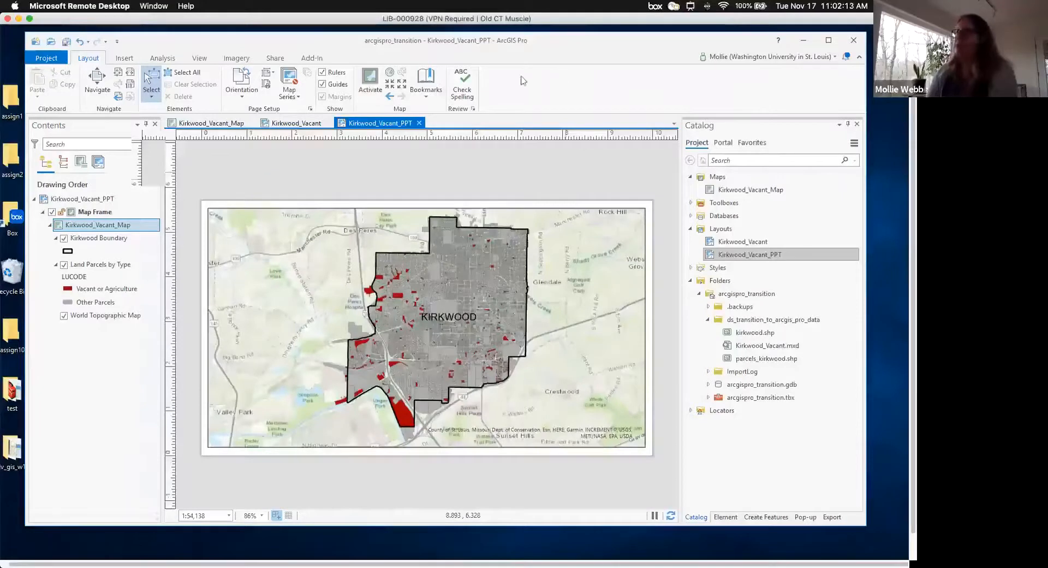
# - Draw a legend for Kirkwood Boundary and Land Parcels by Type in the map's lower-left corner
pyautogui.click(125, 59)
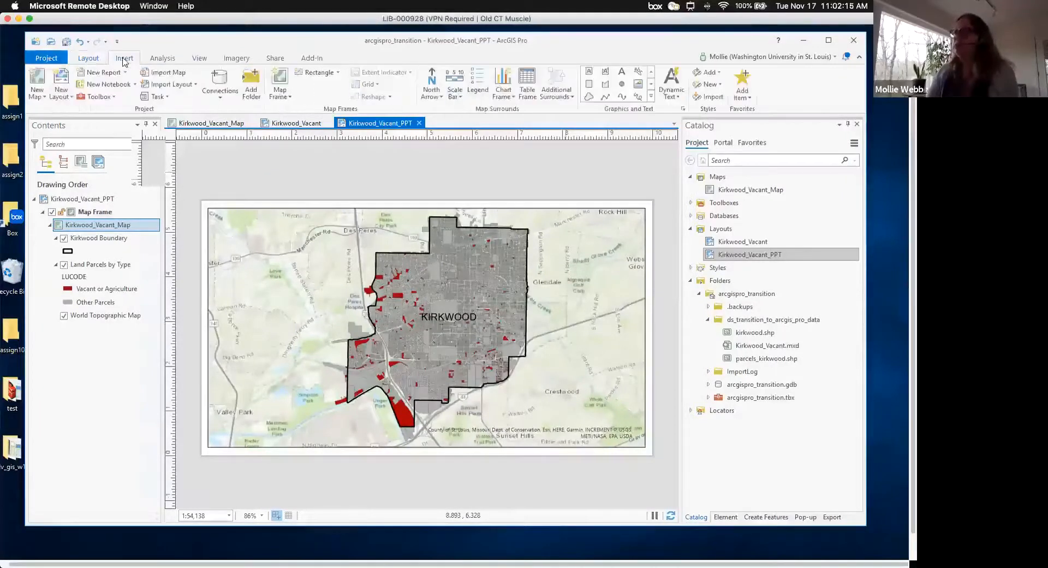
pyautogui.scroll(-3, 125, 57)
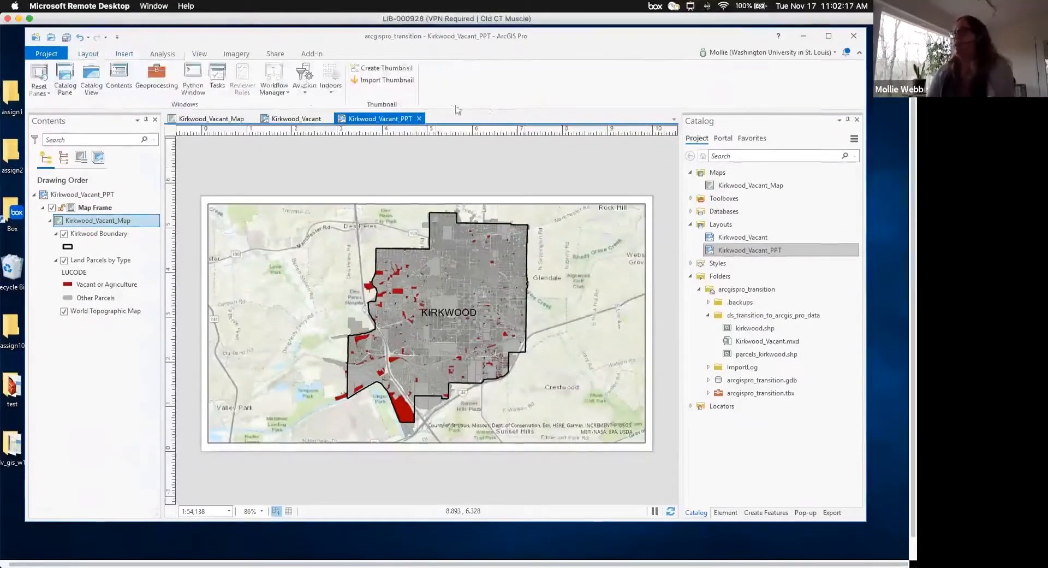
pyautogui.click(125, 58)
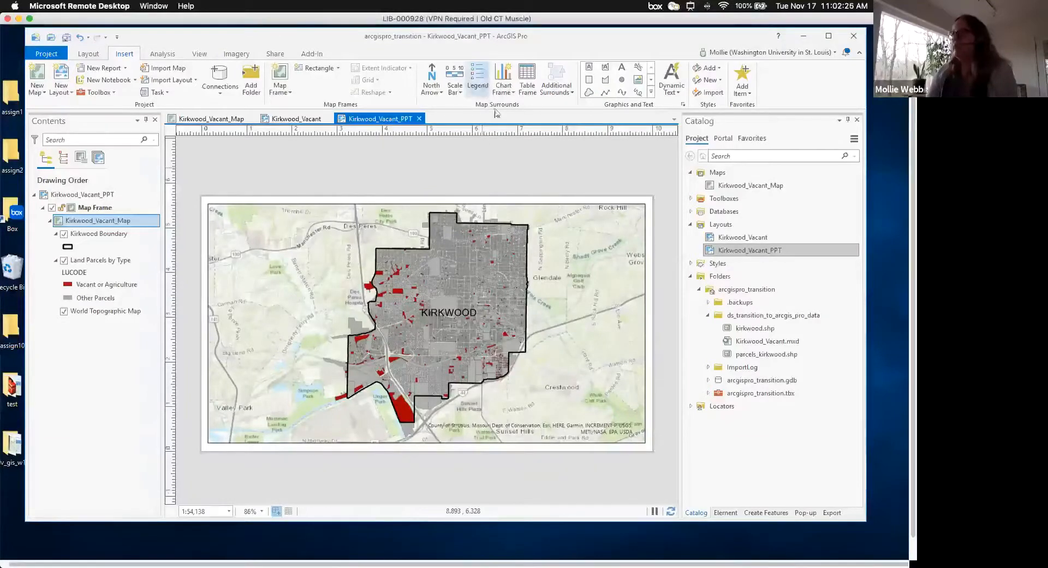
pyautogui.click(479, 78)
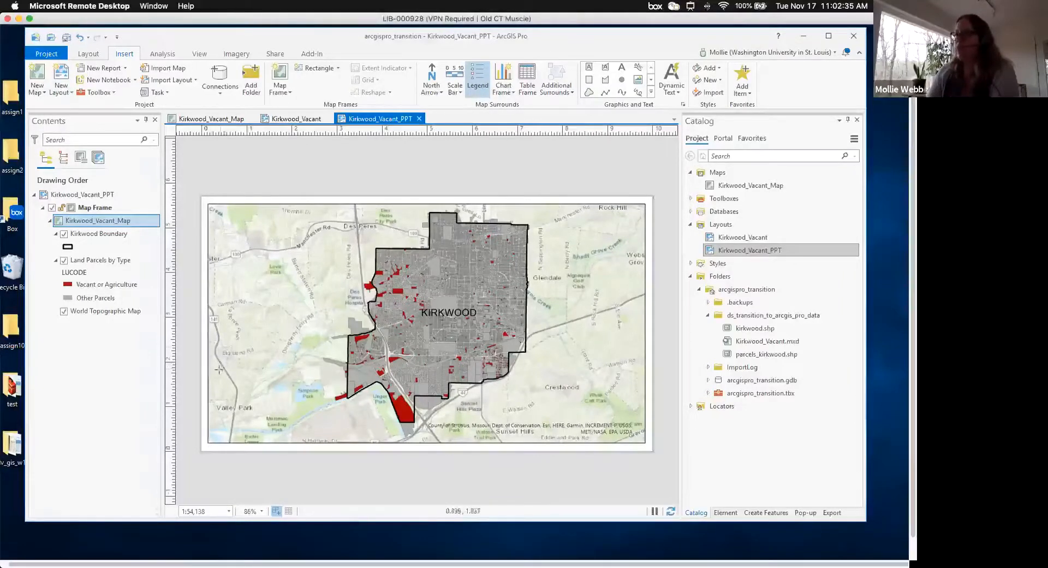
pyautogui.moveTo(329, 433); pyautogui.dragTo(336, 435)
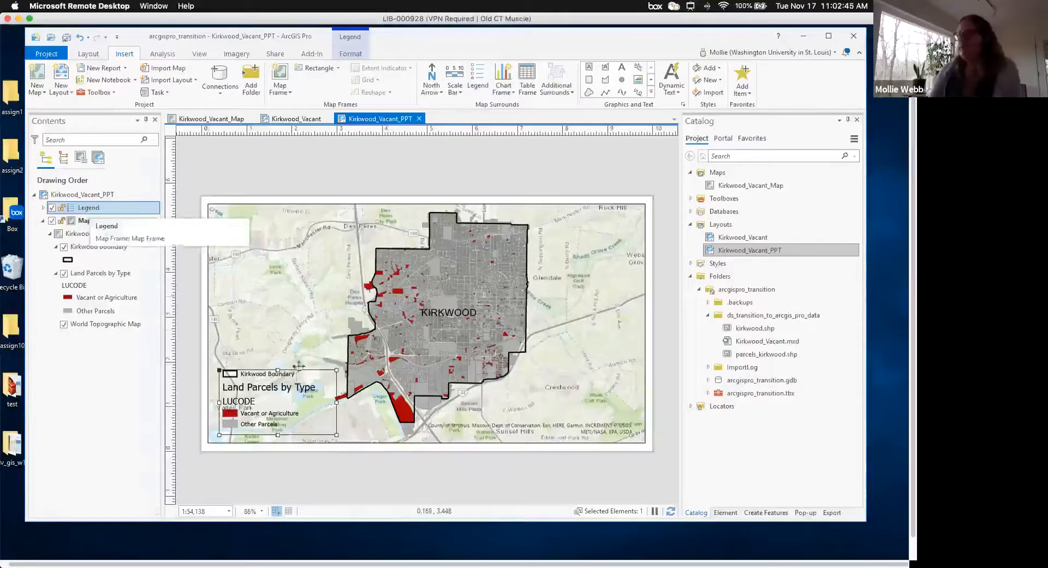
# - Give the legend a dark grey border and a white background in its Format Legend properties
pyautogui.click(89, 211)
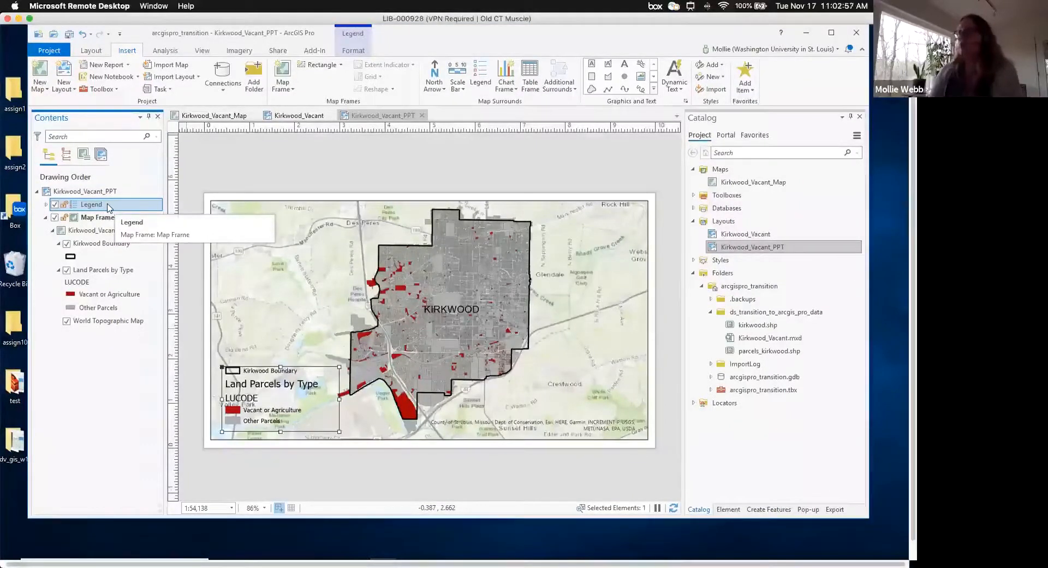
pyautogui.rightClick(108, 208)
pyautogui.click(164, 477)
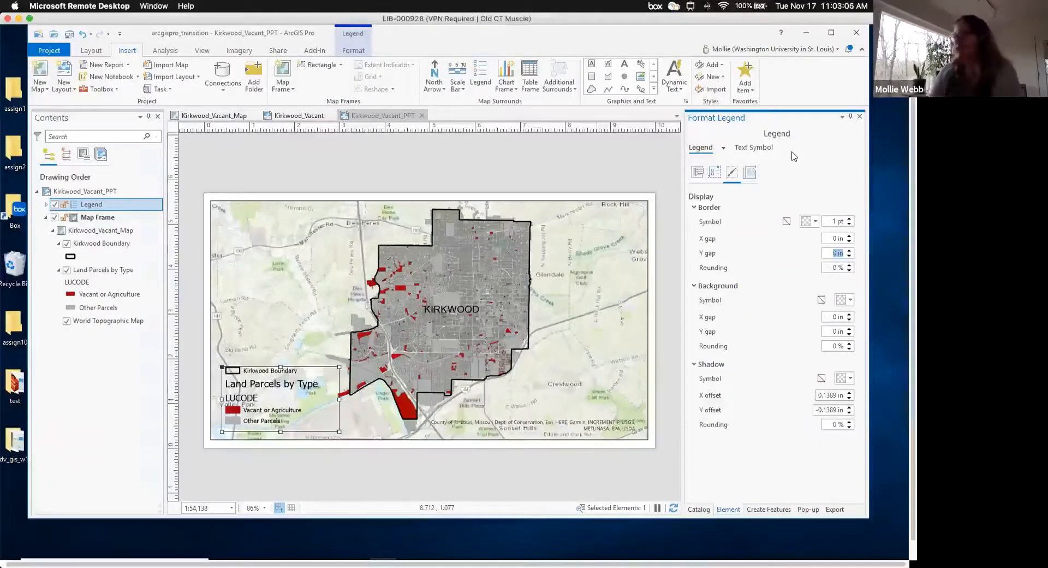
pyautogui.click(816, 222)
pyautogui.click(783, 325)
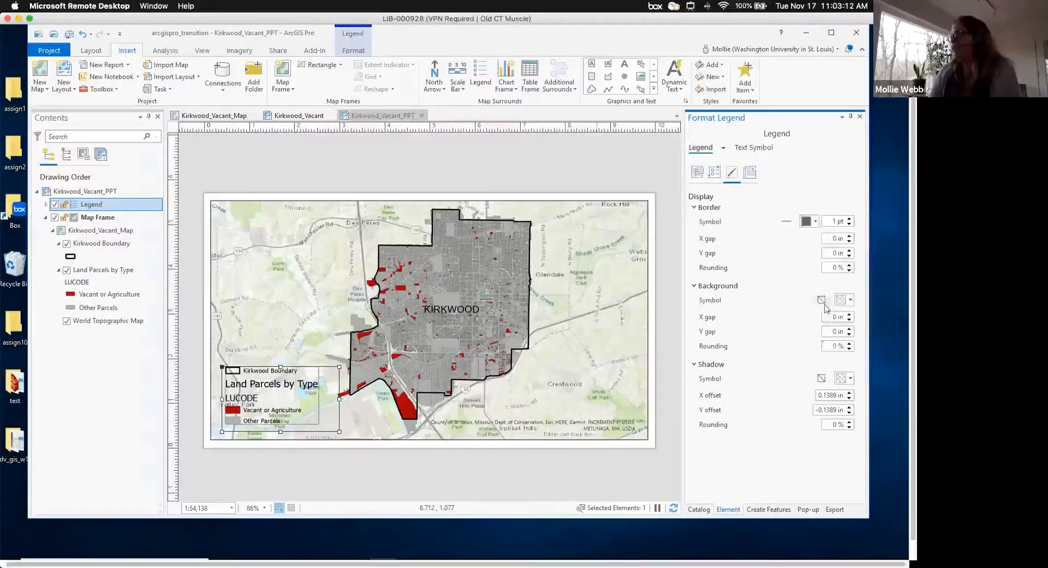
pyautogui.click(850, 302)
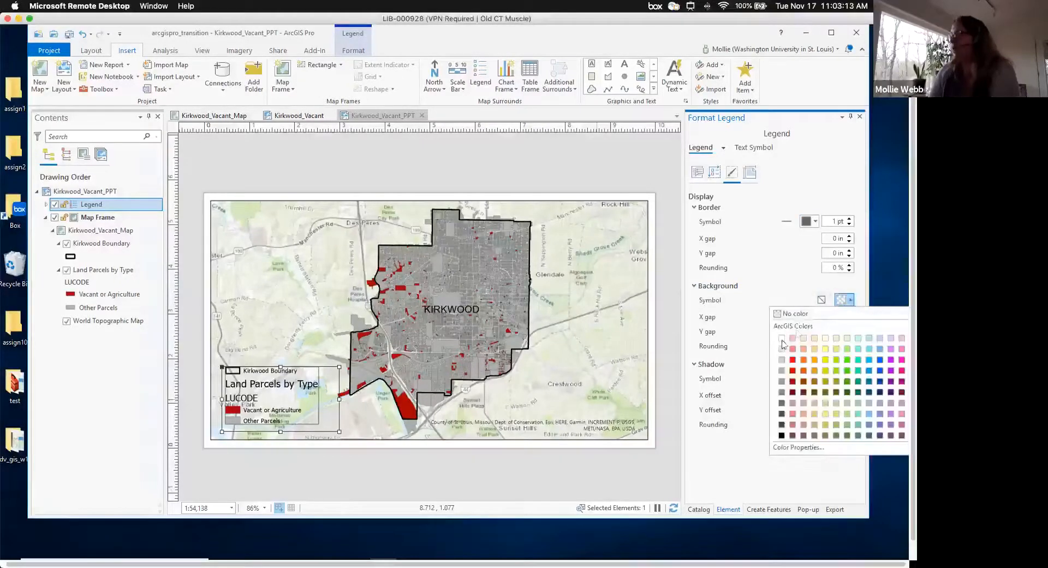
pyautogui.click(783, 345)
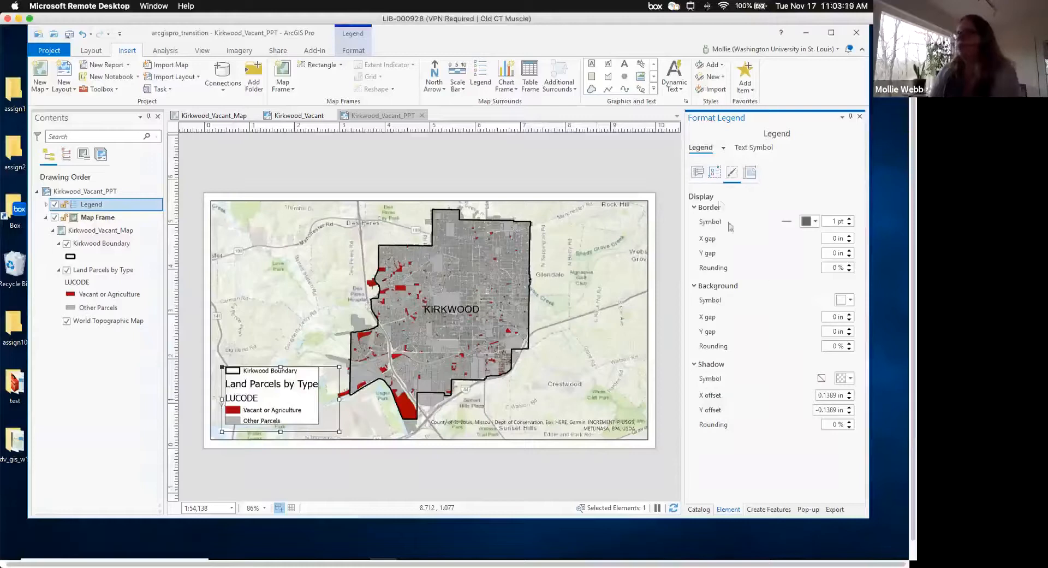
pyautogui.click(698, 173)
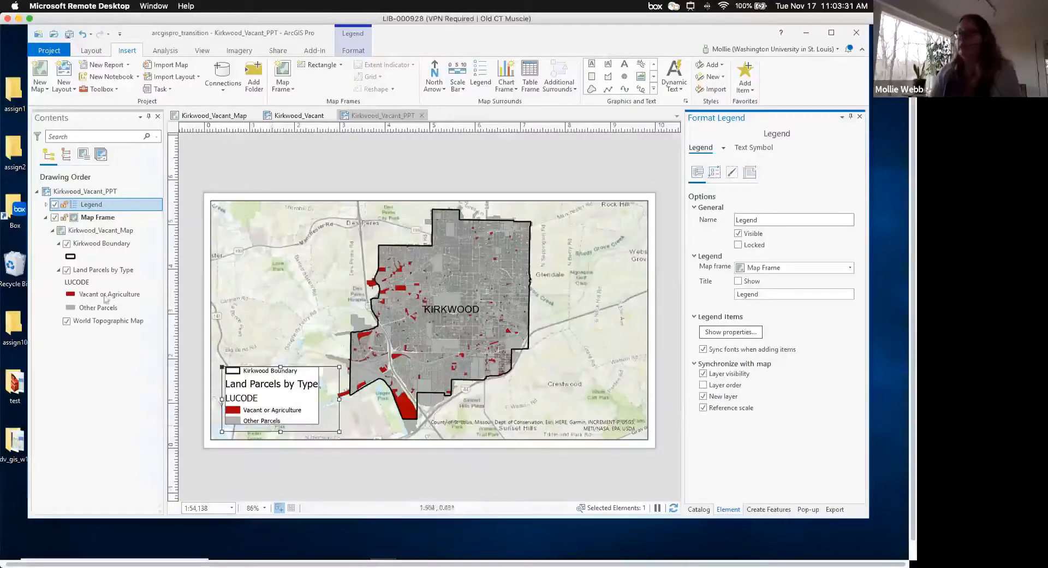
# - Turn off the LUCODE heading for the Land Parcels by Type legend item
pyautogui.click(46, 205)
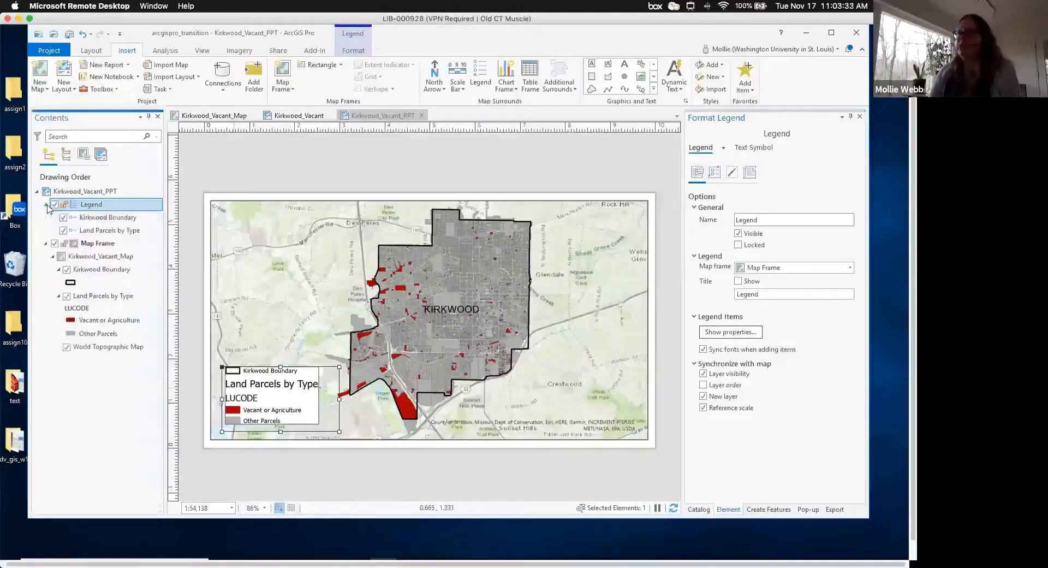
pyautogui.rightClick(119, 232)
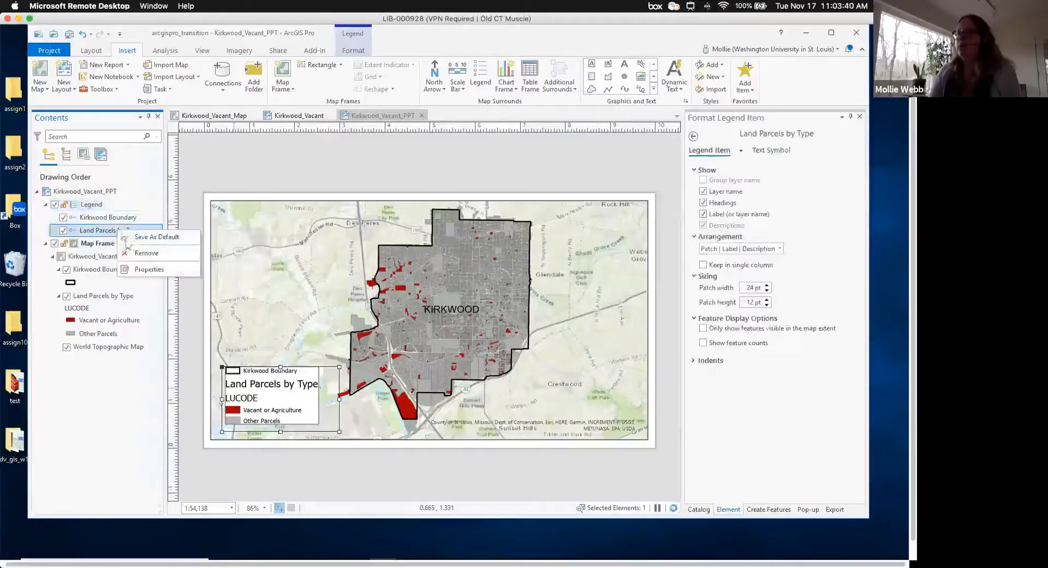
pyautogui.click(145, 270)
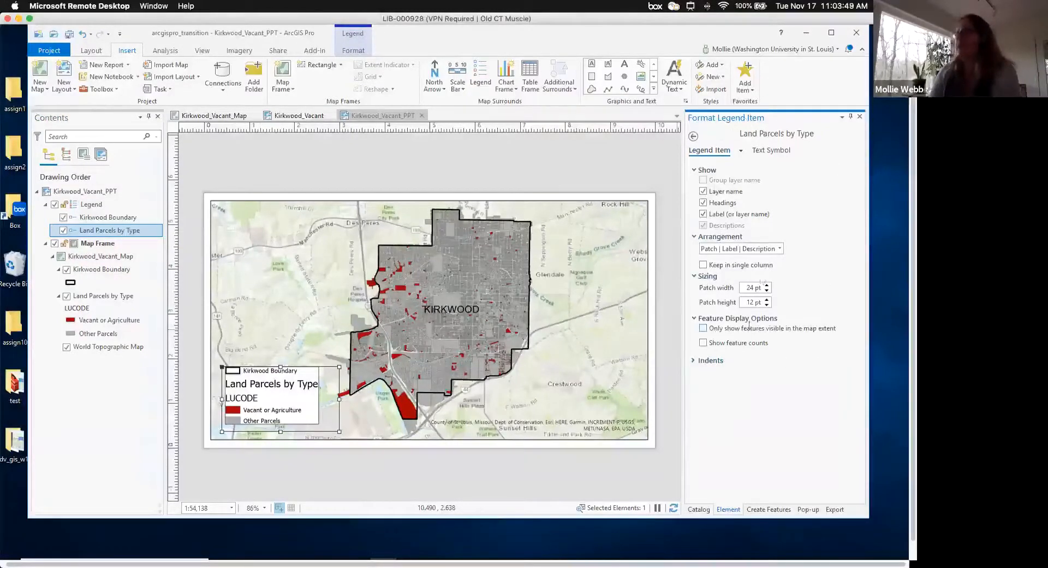
pyautogui.click(704, 202)
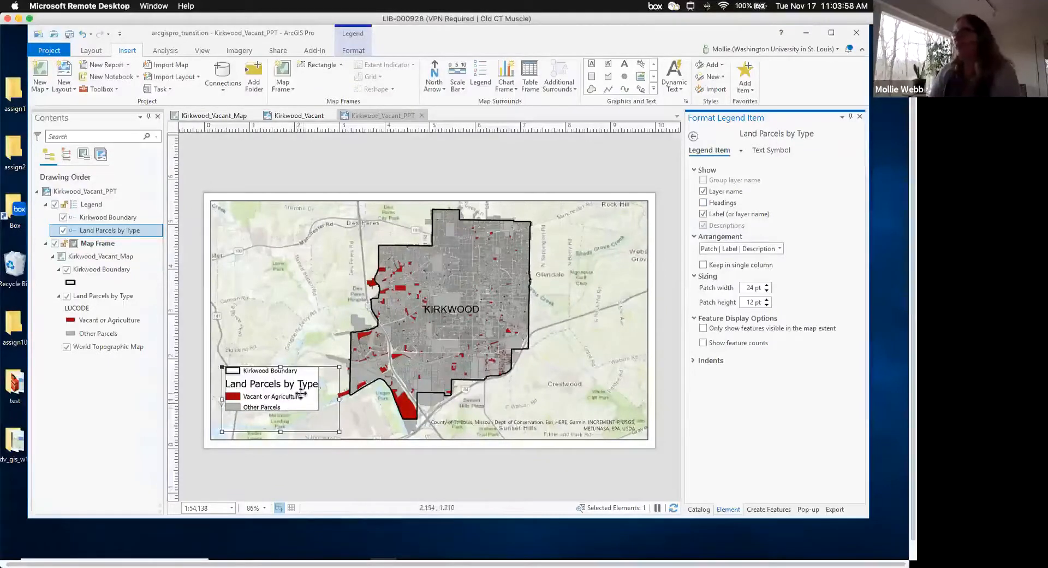
# - Drag the legend slightly lower on the map
pyautogui.click(386, 474)
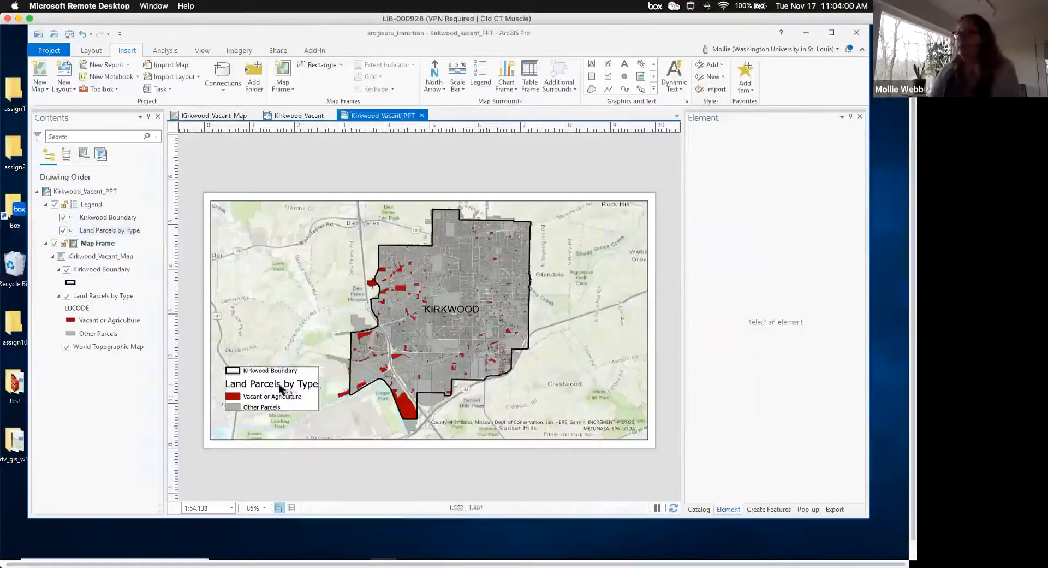
pyautogui.click(282, 388)
pyautogui.moveTo(294, 371); pyautogui.dragTo(289, 389)
# - Choose the Single Division Scale Bar style from the imperial scale bar gallery
pyautogui.click(394, 471)
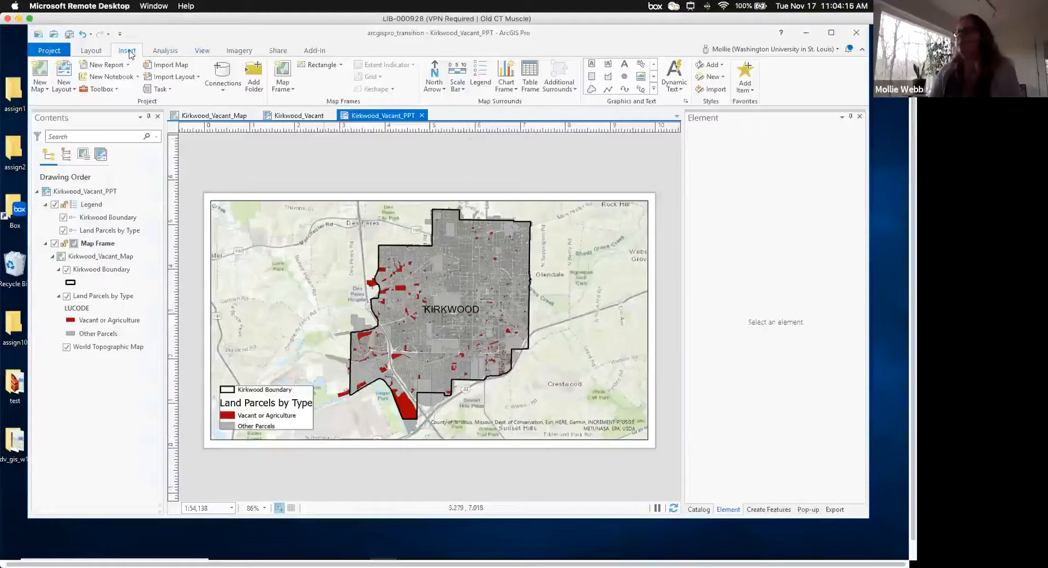
pyautogui.click(462, 89)
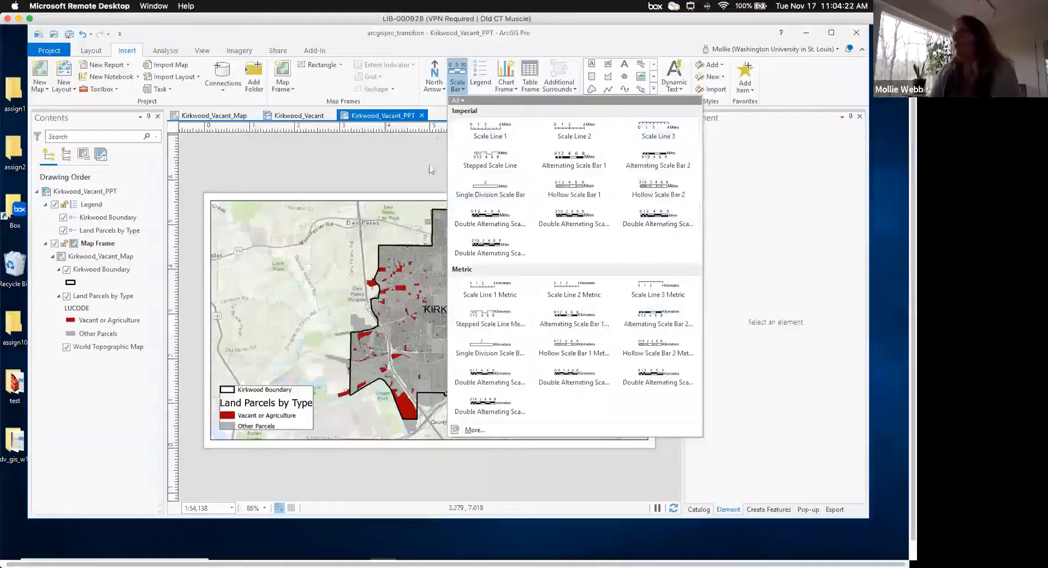
pyautogui.click(497, 192)
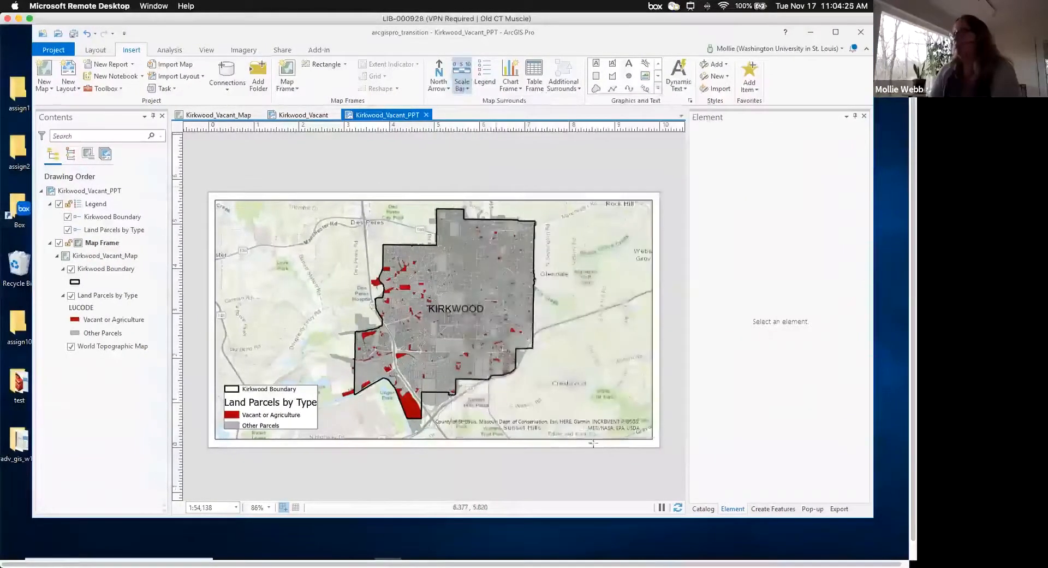
# - Draw the one-mile single-division scale bar in the map's lower-right corner
pyautogui.moveTo(556, 393); pyautogui.dragTo(639, 415)
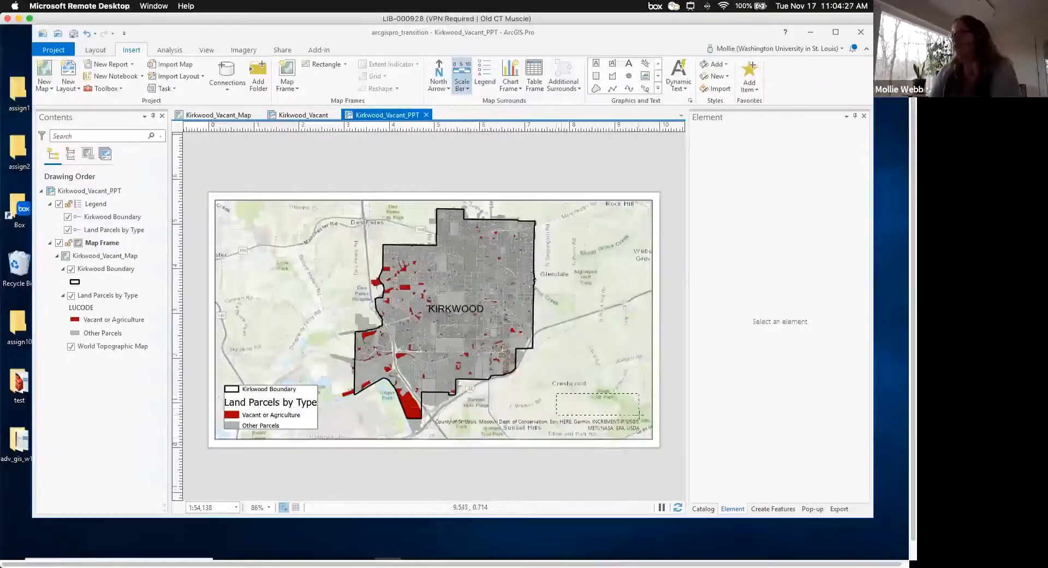
pyautogui.click(627, 453)
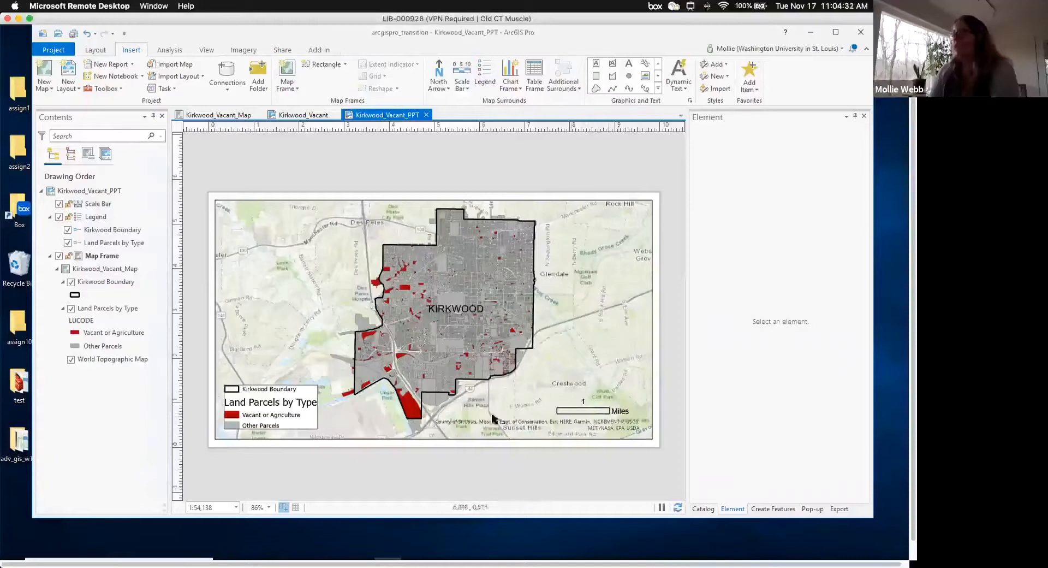
# - Insert an ArcGIS North 1 north arrow in the map's upper-left corner
pyautogui.click(438, 83)
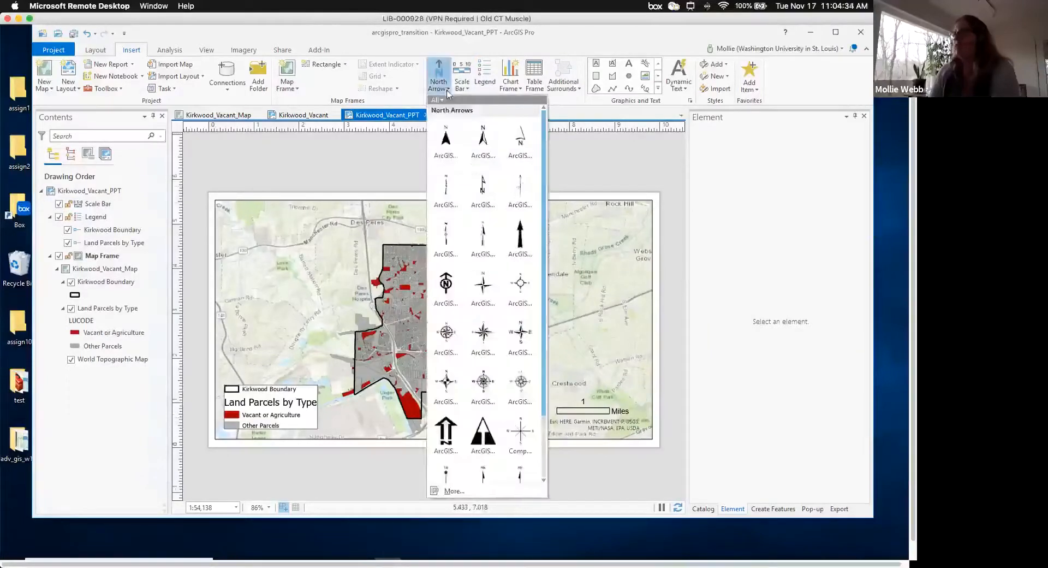
pyautogui.click(446, 141)
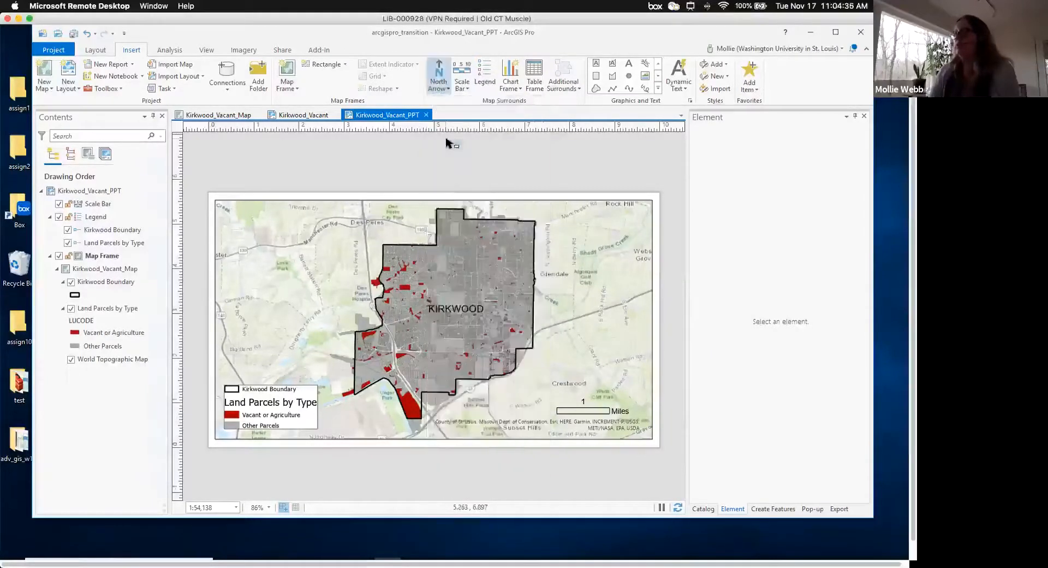
pyautogui.moveTo(266, 250)
pyautogui.mouseDown()
pyautogui.moveTo(258, 261)
pyautogui.moveTo(249, 244)
pyautogui.mouseUp()
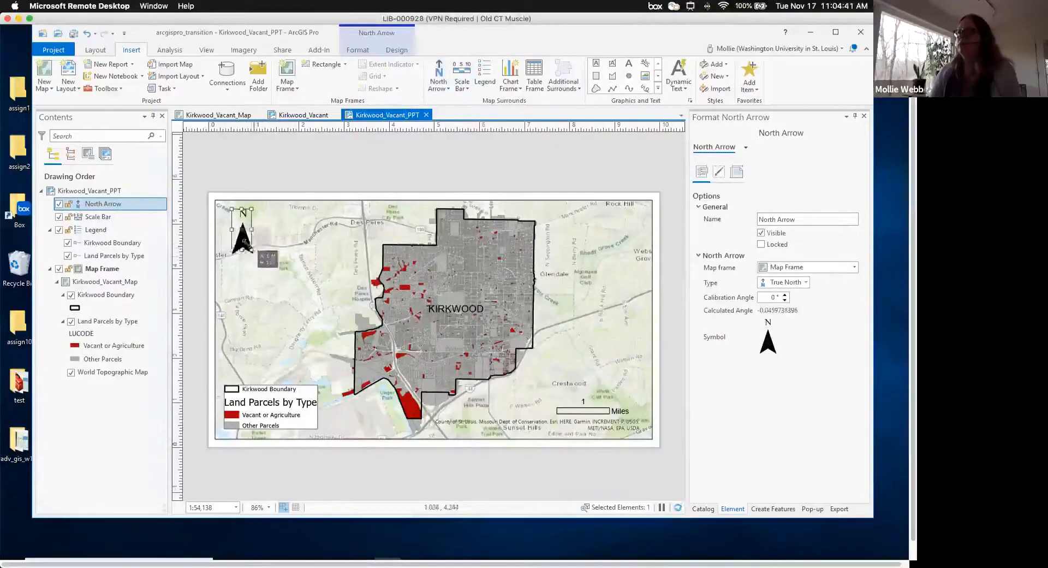
pyautogui.click(292, 182)
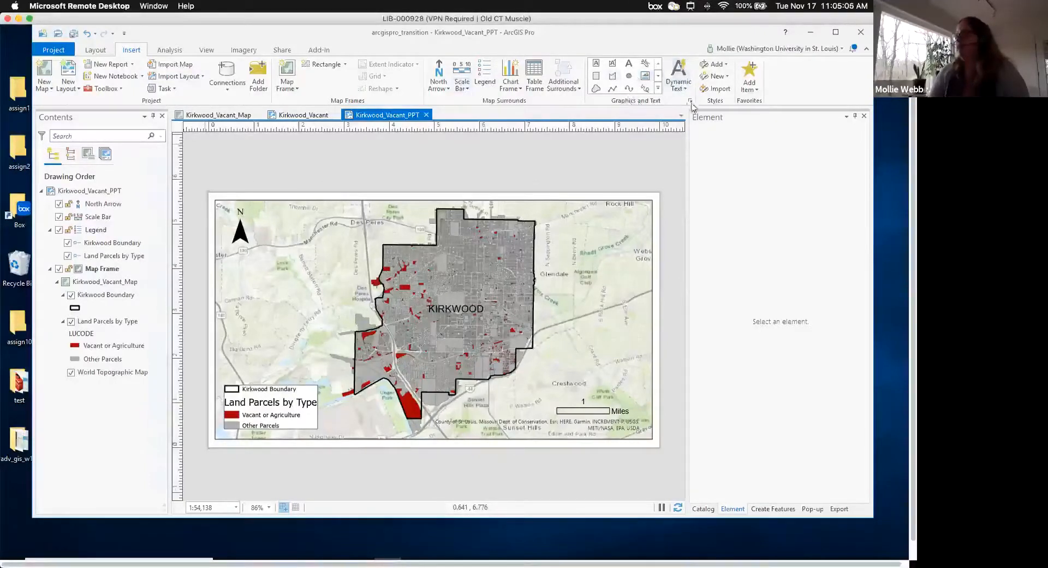
# - Add a text box above the scale bar with the author credit and 'Data from St. Louis County'
pyautogui.click(597, 64)
pyautogui.moveTo(547, 375); pyautogui.dragTo(634, 396)
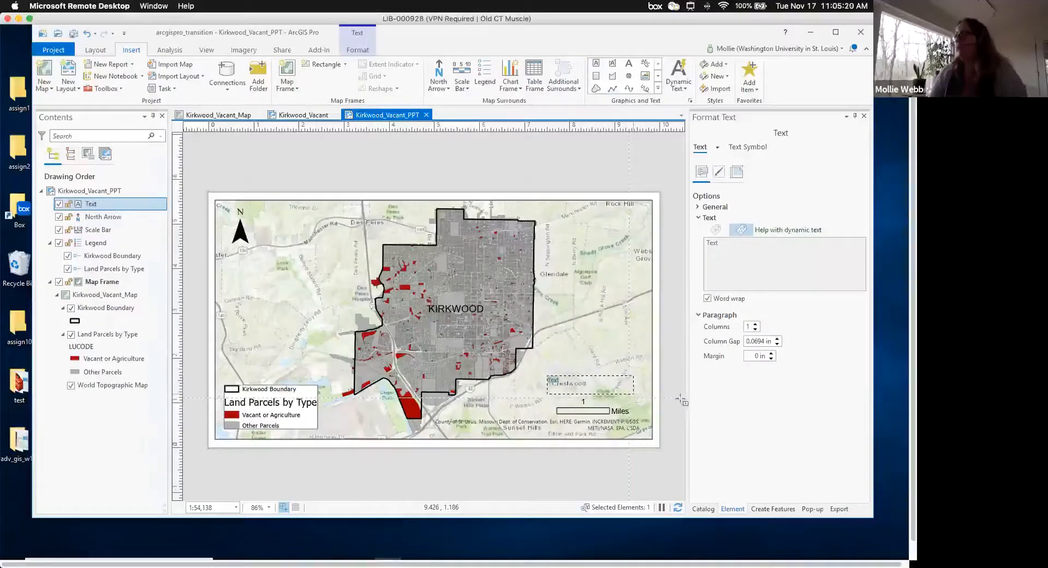
pyautogui.click(731, 243)
pyautogui.press('BackSpace')
pyautogui.press('BackSpace')
pyautogui.write('Map created by')
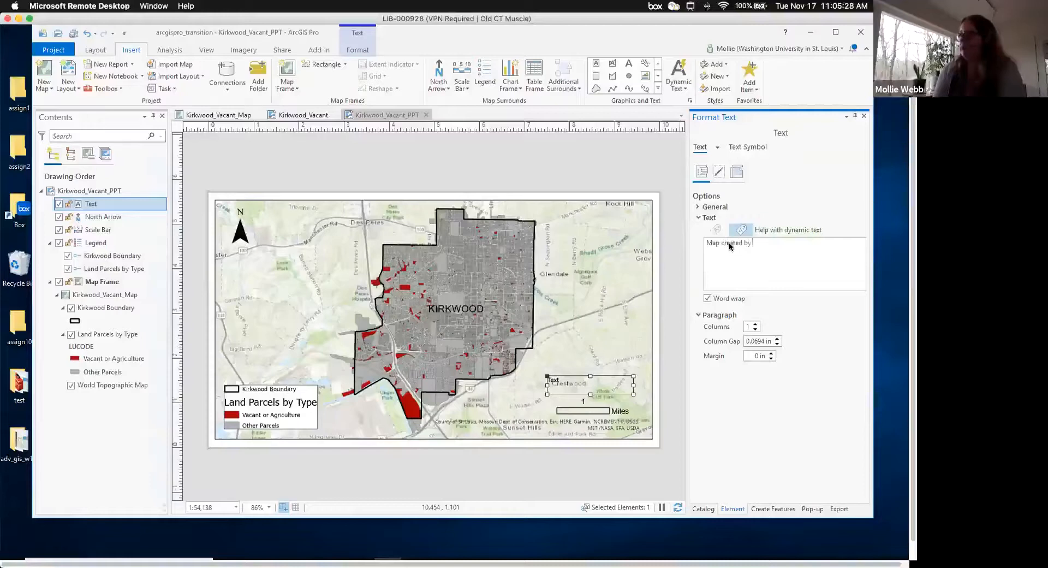
pyautogui.write('Data from St.')
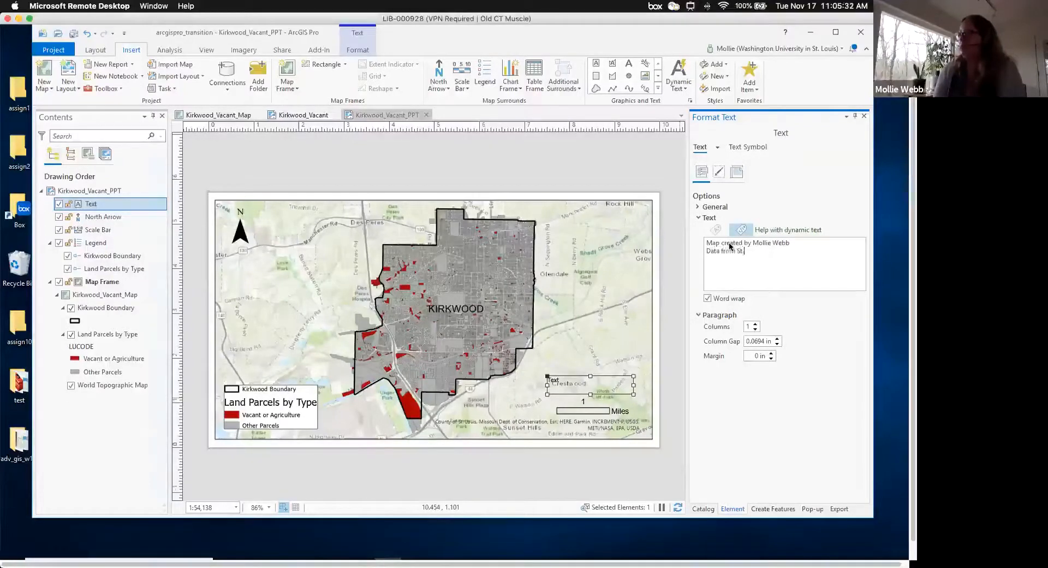
pyautogui.write('ty')
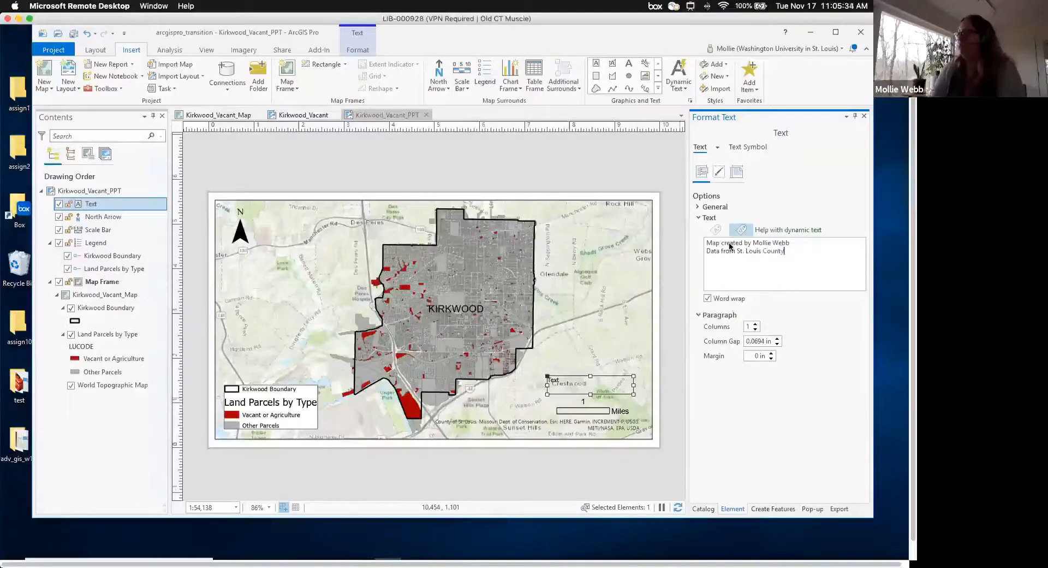
pyautogui.click(724, 405)
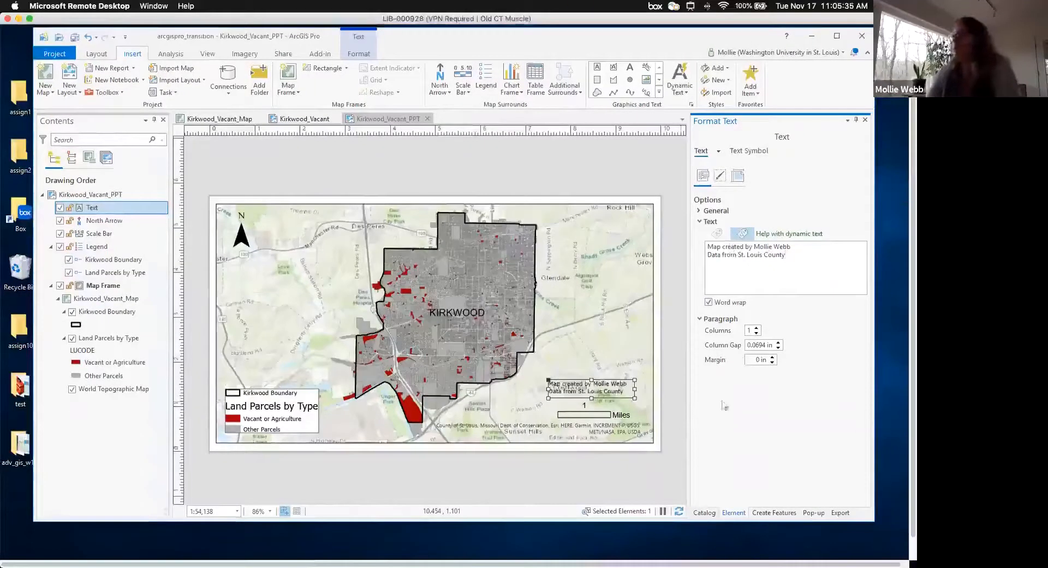
pyautogui.click(617, 380)
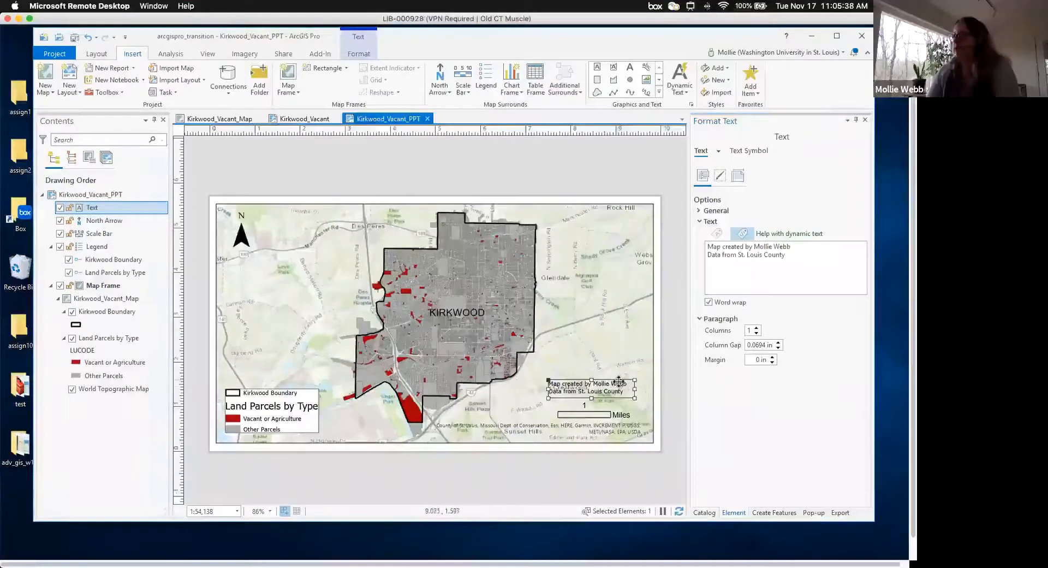
pyautogui.scroll(-2, 628, 404)
pyautogui.scroll(1, 655, 358)
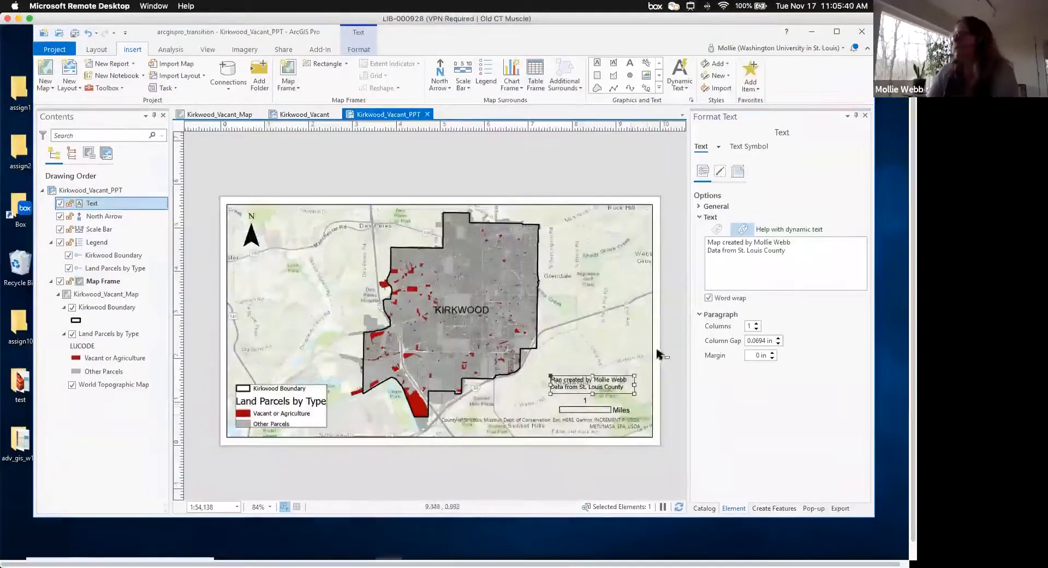
# - Give the credits text box a white background and a 1 pt grey border
pyautogui.click(720, 173)
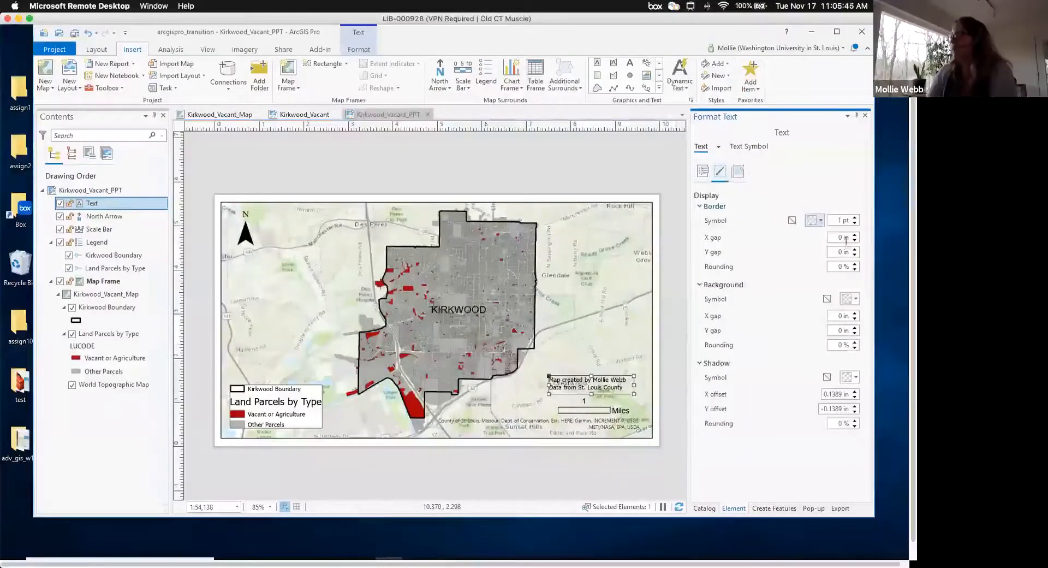
pyautogui.click(790, 342)
pyautogui.hscroll(1, 791, 328)
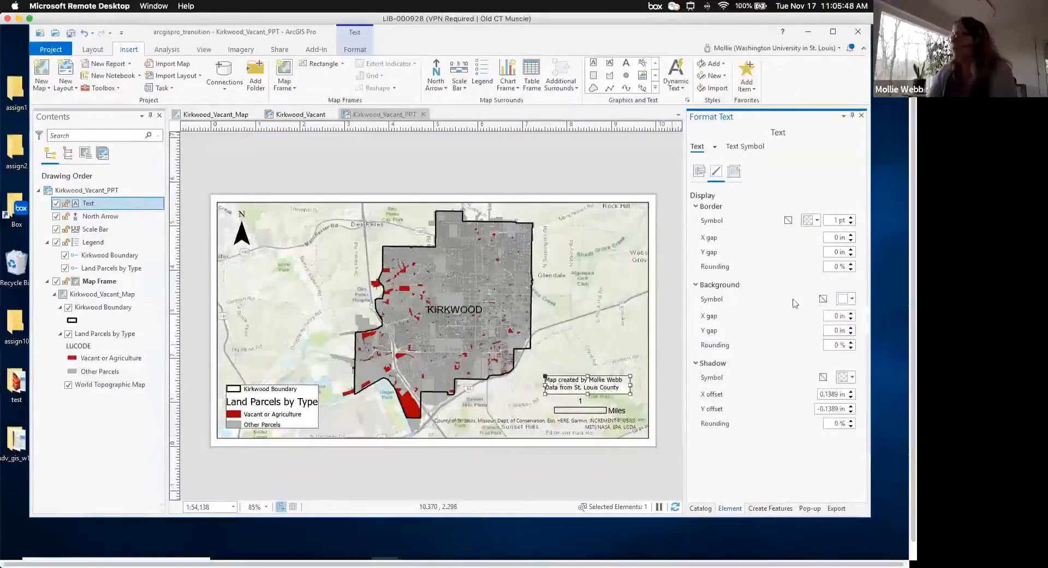
pyautogui.click(817, 221)
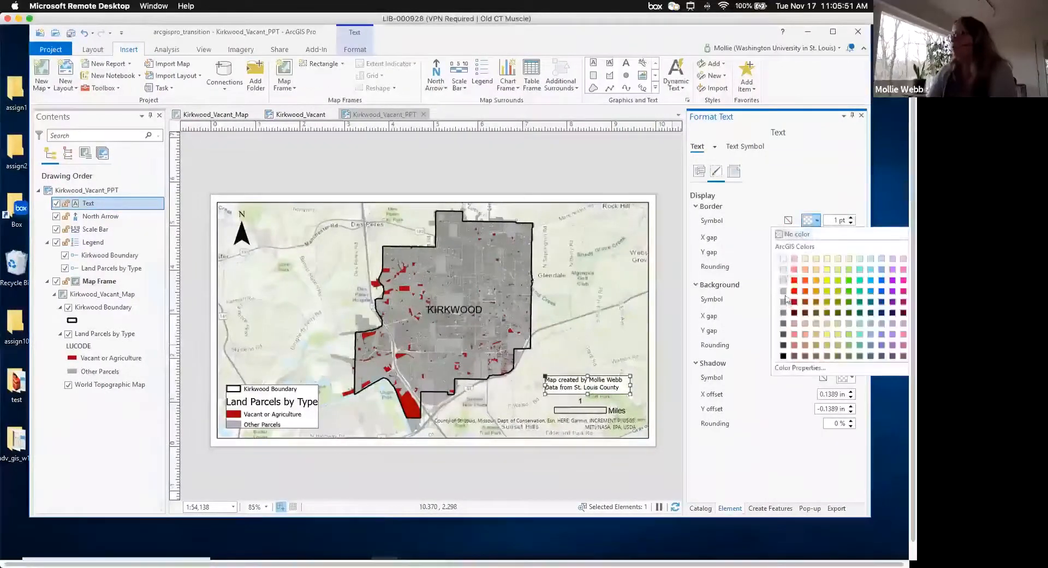
pyautogui.click(785, 300)
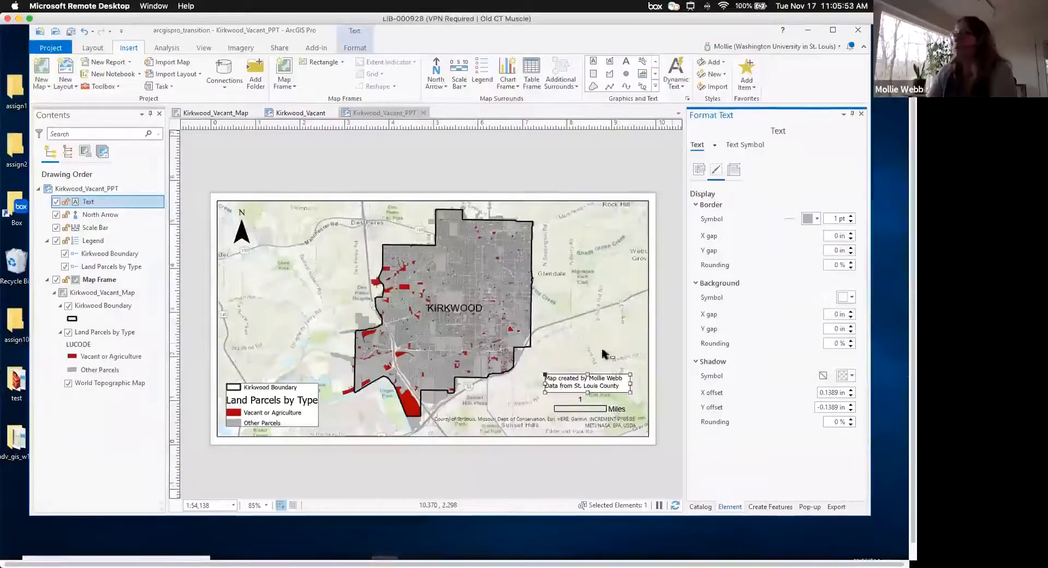
pyautogui.click(609, 430)
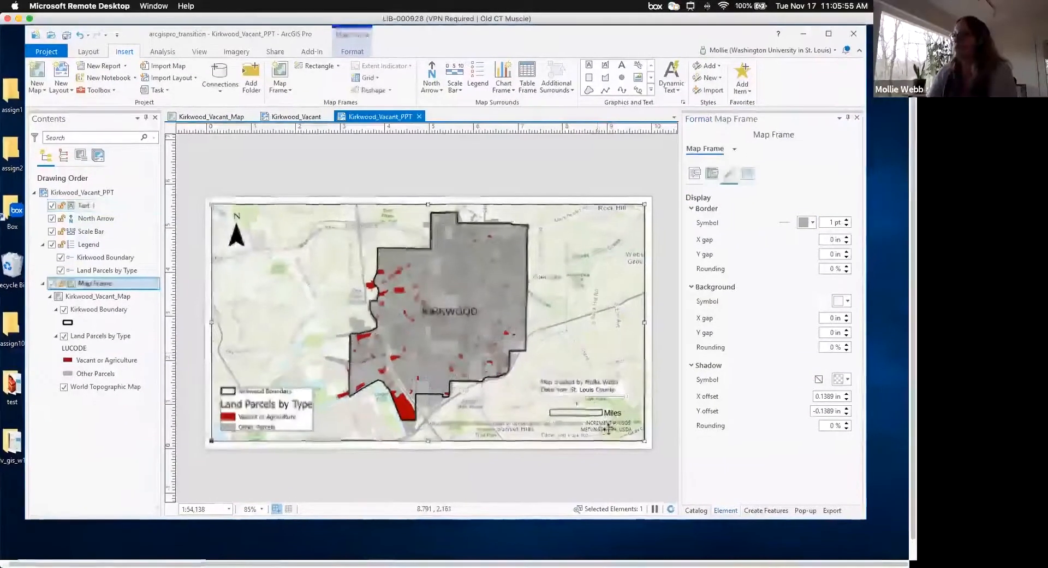
# - Zoom out on the Kirkwood_Vacant_PPT layout and save the project
pyautogui.scroll(-1, 614, 468)
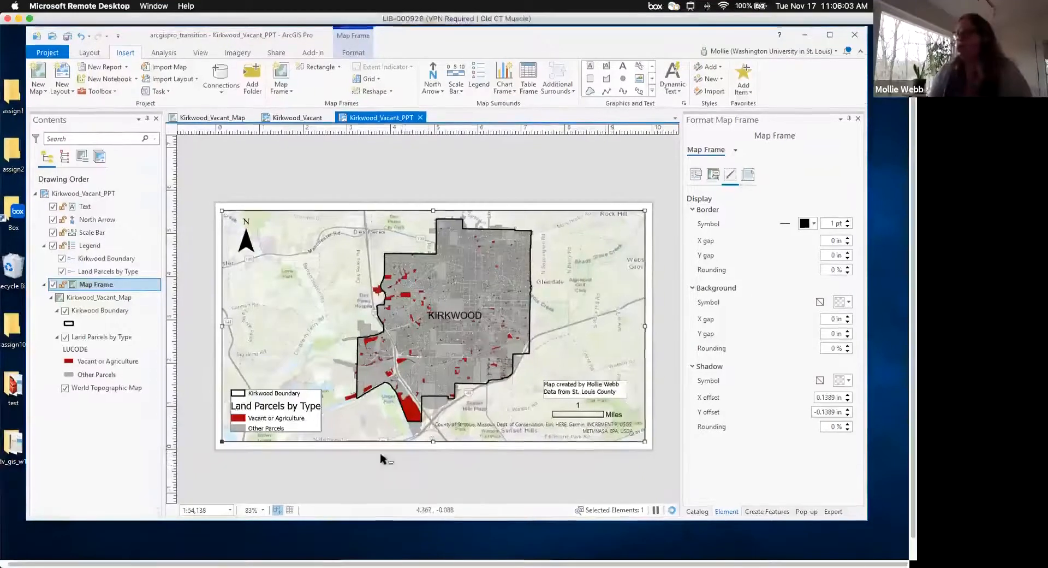
pyautogui.scroll(-2, 364, 437)
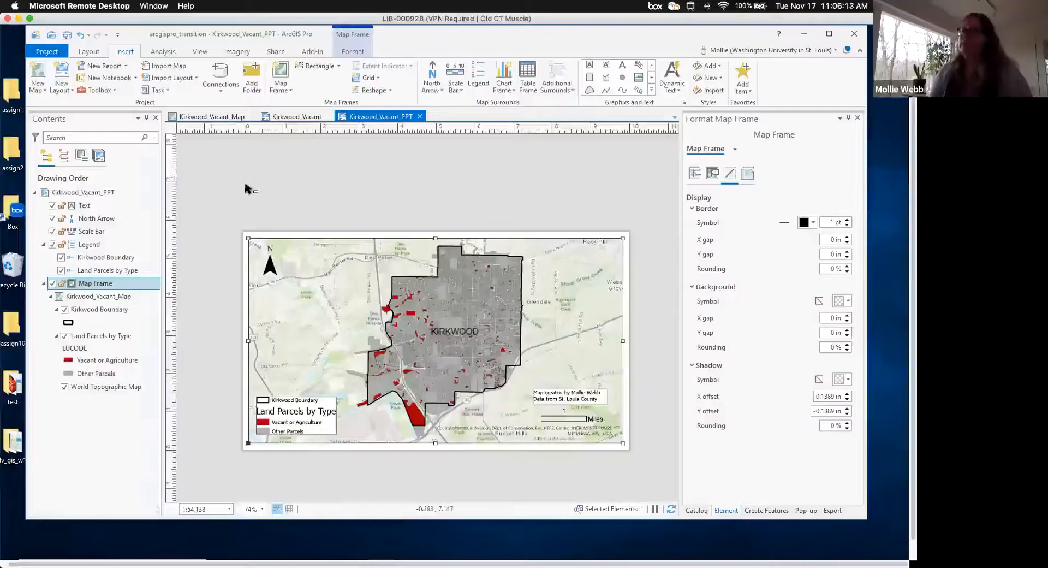
pyautogui.click(67, 37)
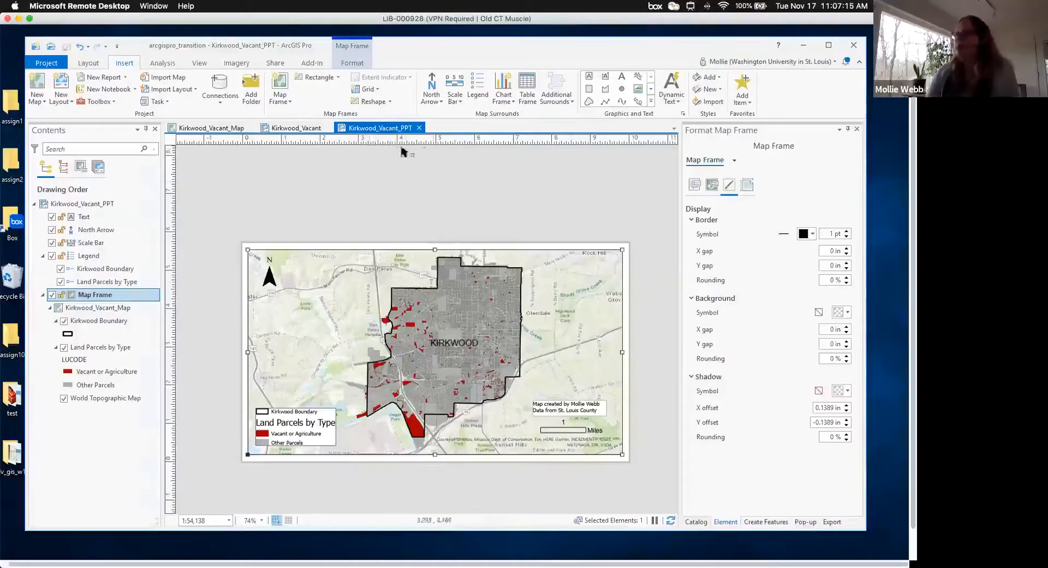
# - Close the Kirkwood_Vacant_PPT, Kirkwood_Vacant and Kirkwood_Vacant_Map views
pyautogui.click(419, 128)
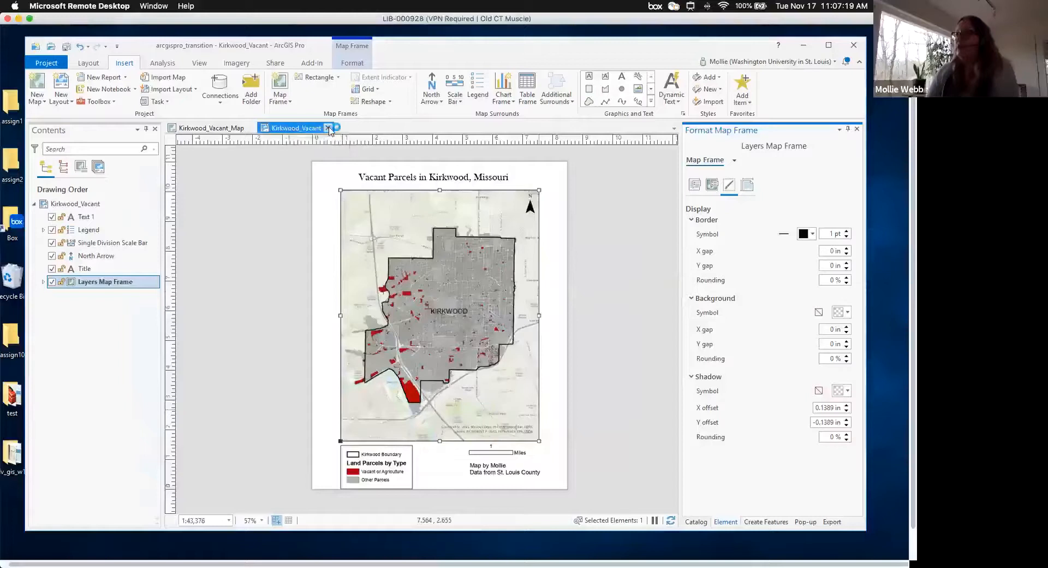
pyautogui.click(244, 133)
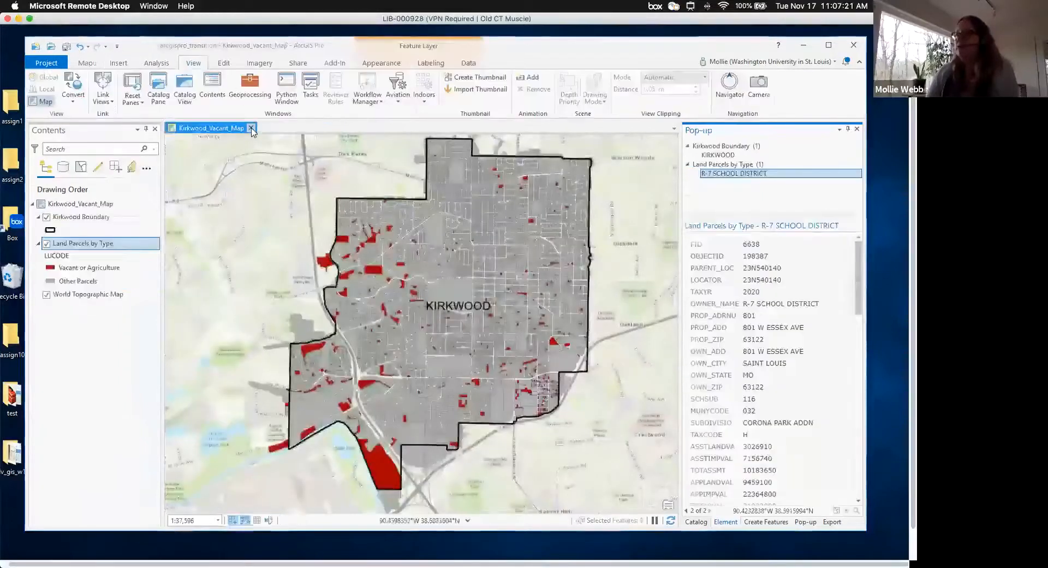
pyautogui.click(252, 129)
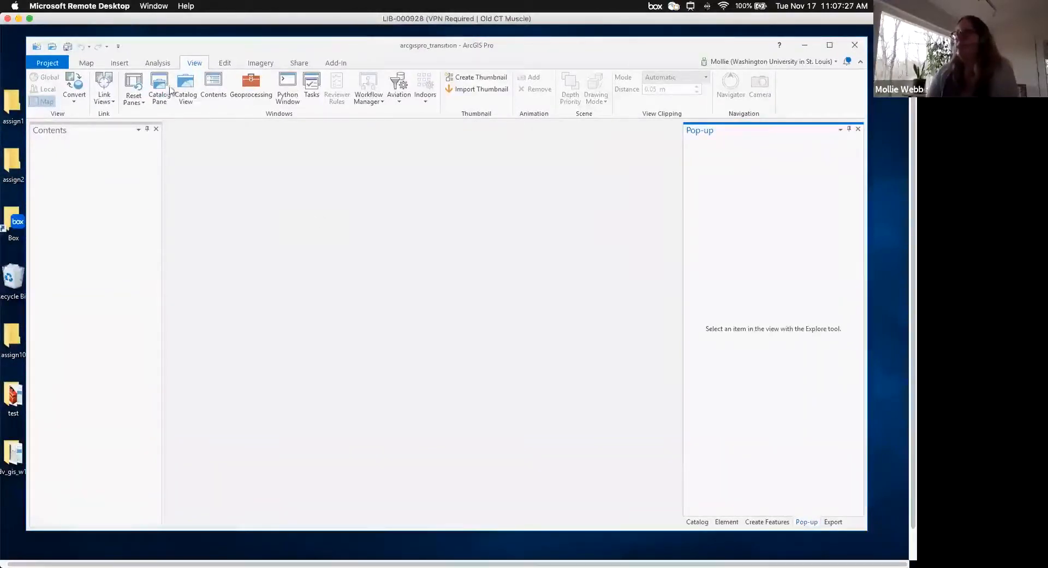
# - Show the Catalog pane and bring up the New Map choices
pyautogui.click(161, 89)
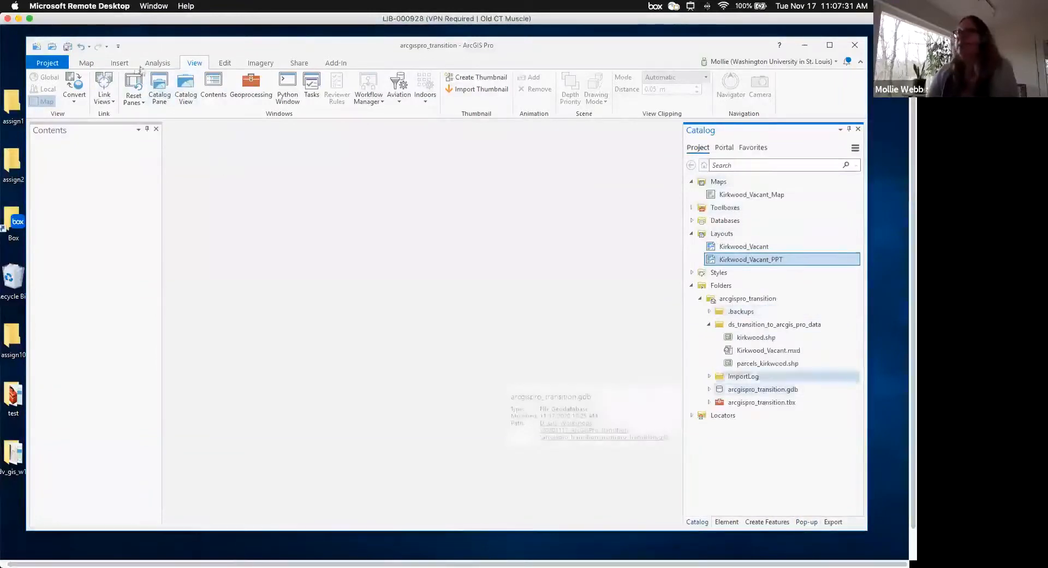
pyautogui.click(121, 63)
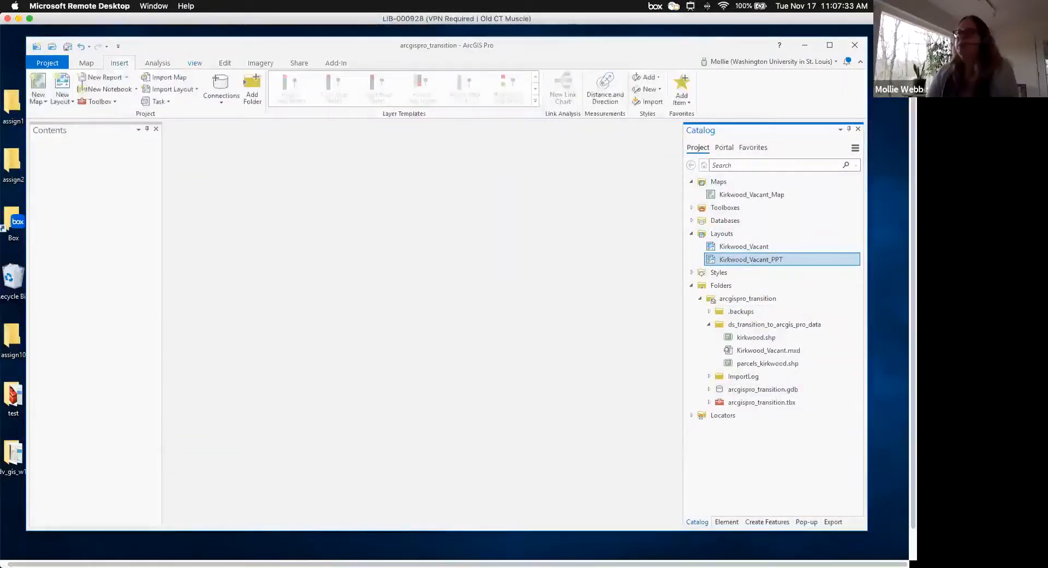
pyautogui.click(45, 104)
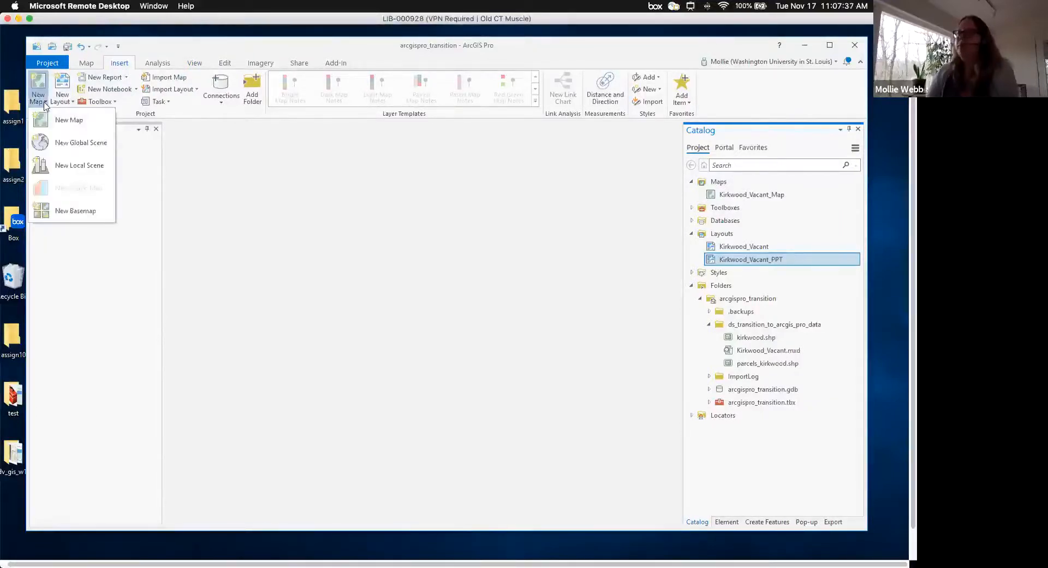
# - Create a new map and rename it Kirkwood_Commercial_Map in the Catalog pane
pyautogui.click(64, 123)
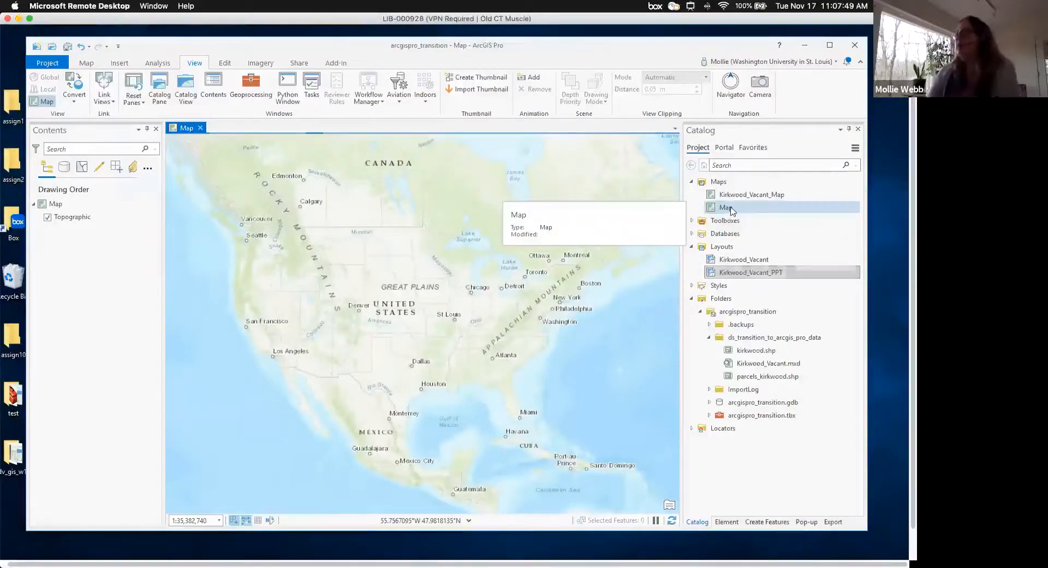
pyautogui.rightClick(732, 211)
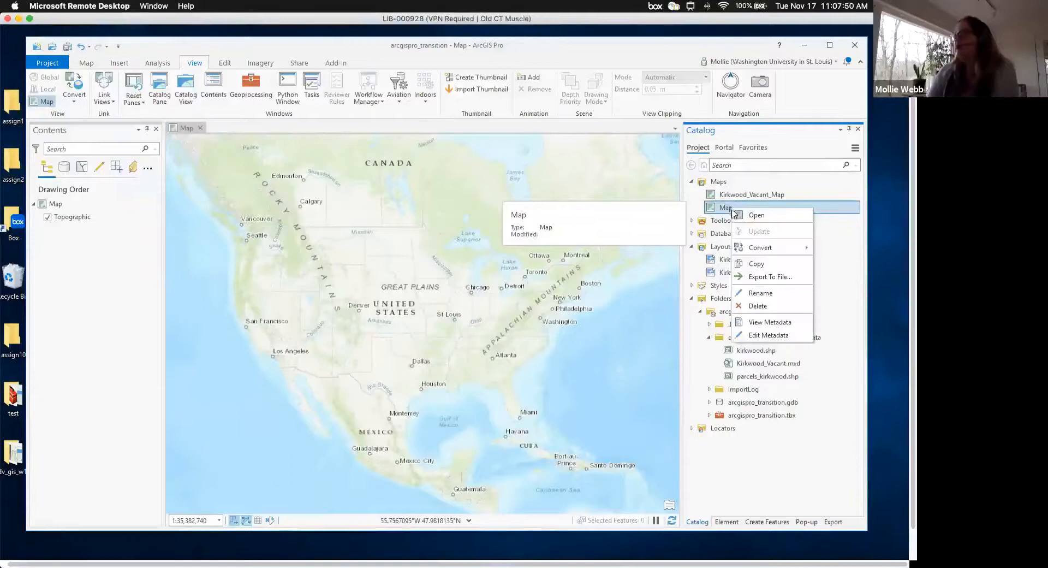
pyautogui.click(762, 294)
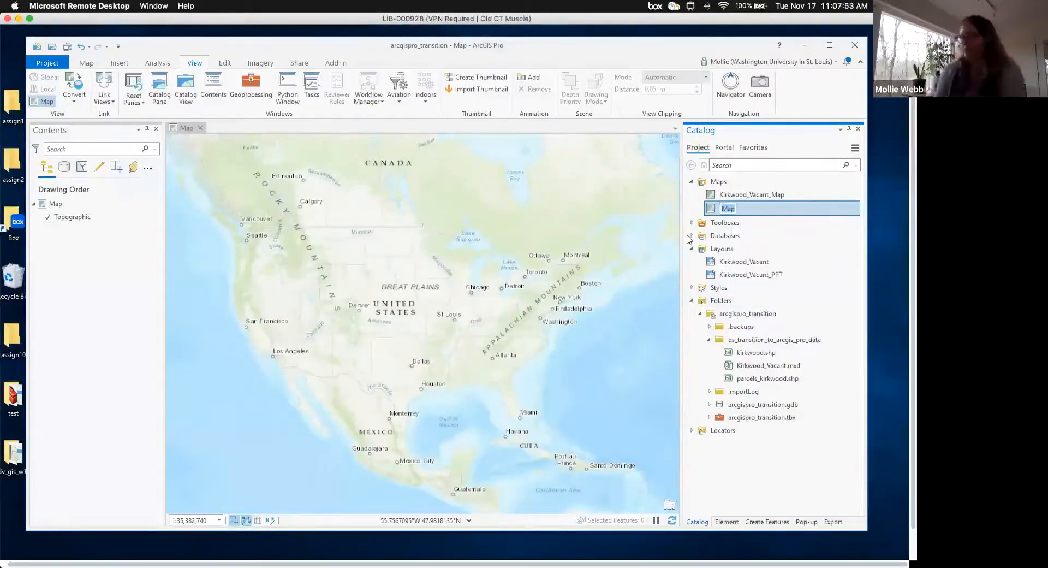
pyautogui.write('Kirkwood_Commer')
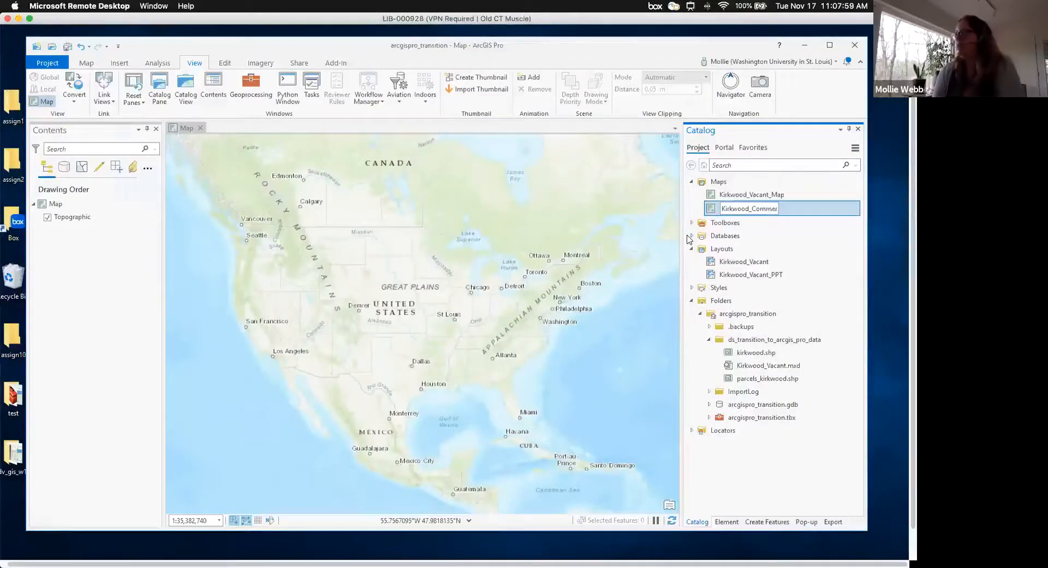
pyautogui.write('cial_Map')
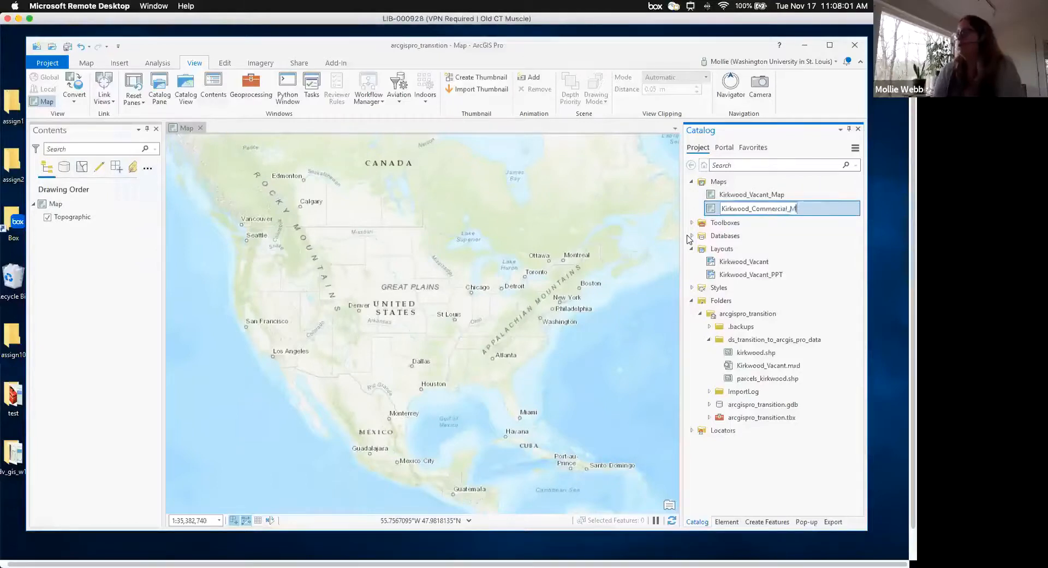
pyautogui.click(782, 235)
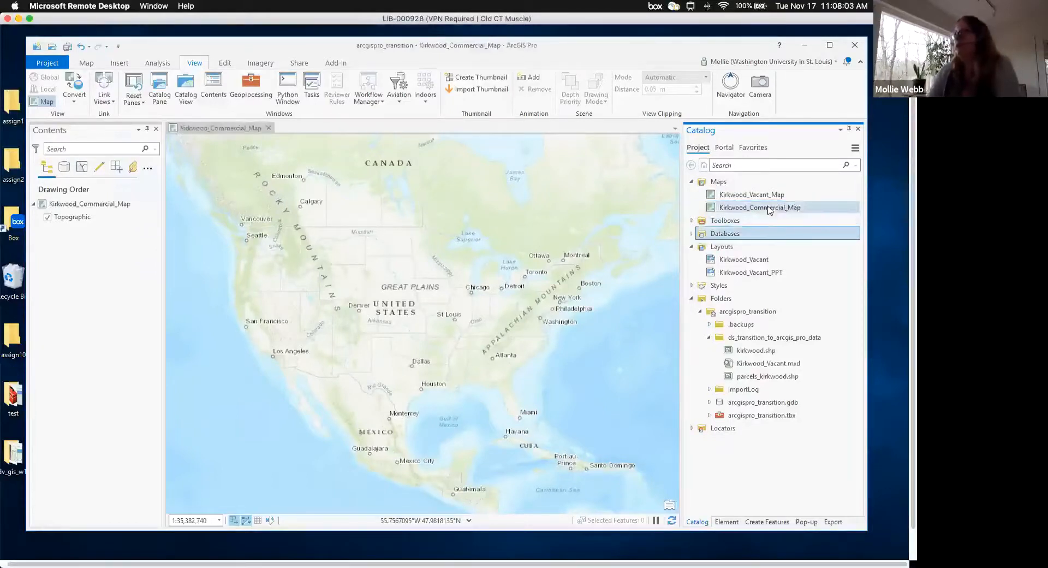
pyautogui.click(769, 208)
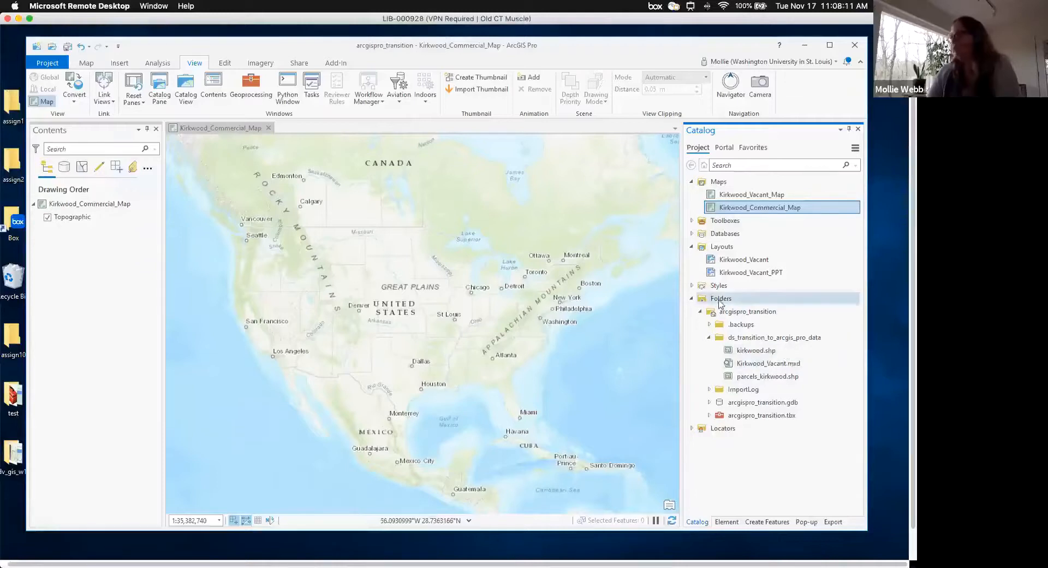
# - Drag kirkwood.shp from the catalog onto Kirkwood_Commercial_Map, then return to the Map ribbon
pyautogui.hscroll(-1, 721, 304)
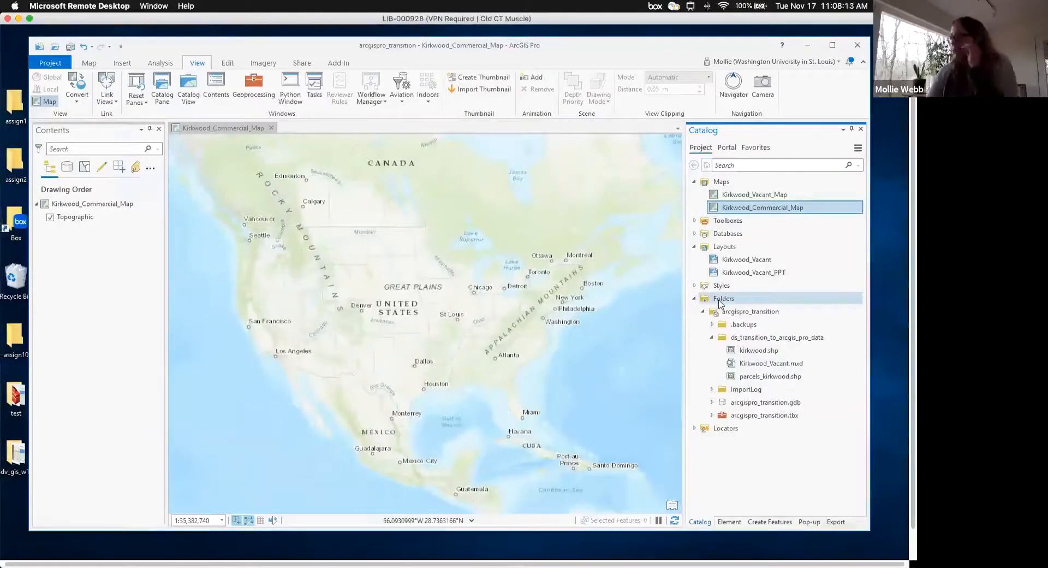
pyautogui.moveTo(766, 341)
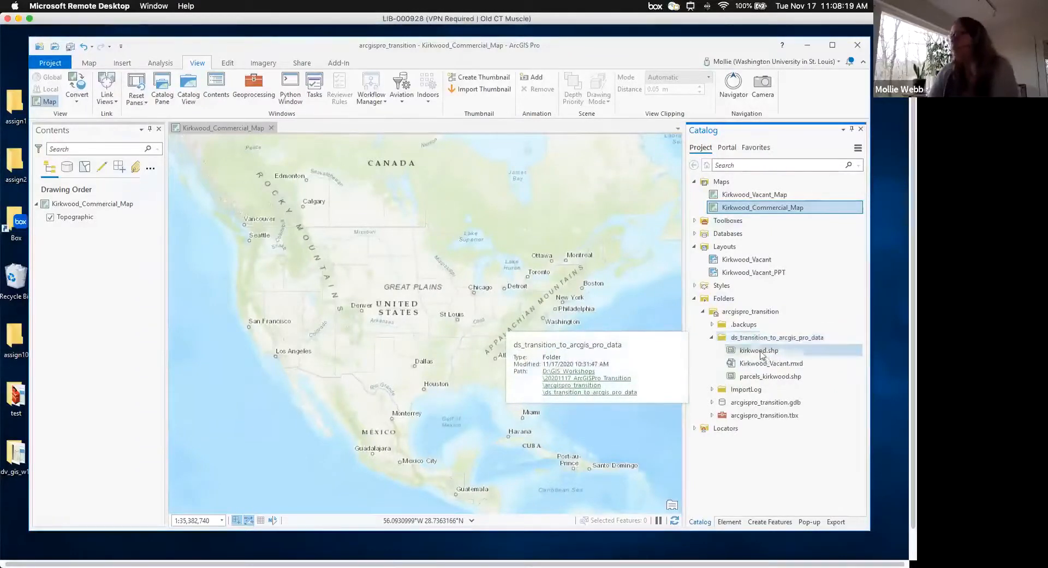
pyautogui.click(767, 354)
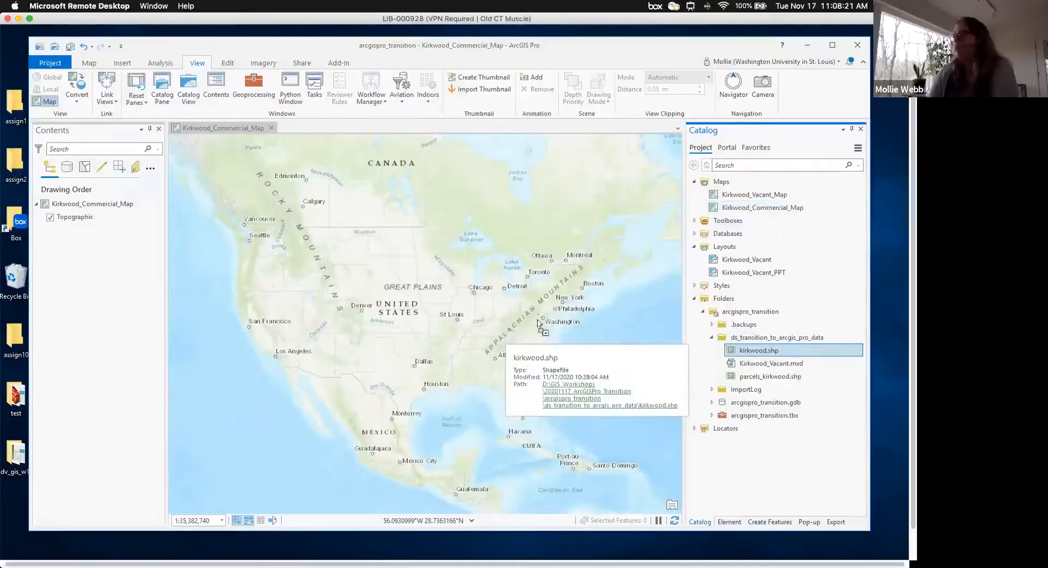
pyautogui.moveTo(767, 352); pyautogui.dragTo(536, 395)
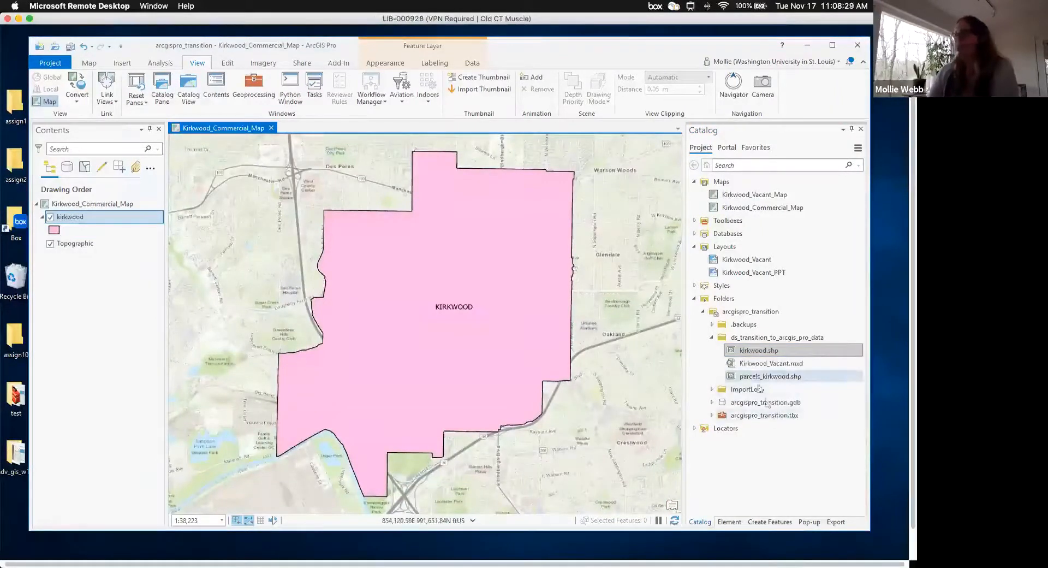
pyautogui.click(89, 63)
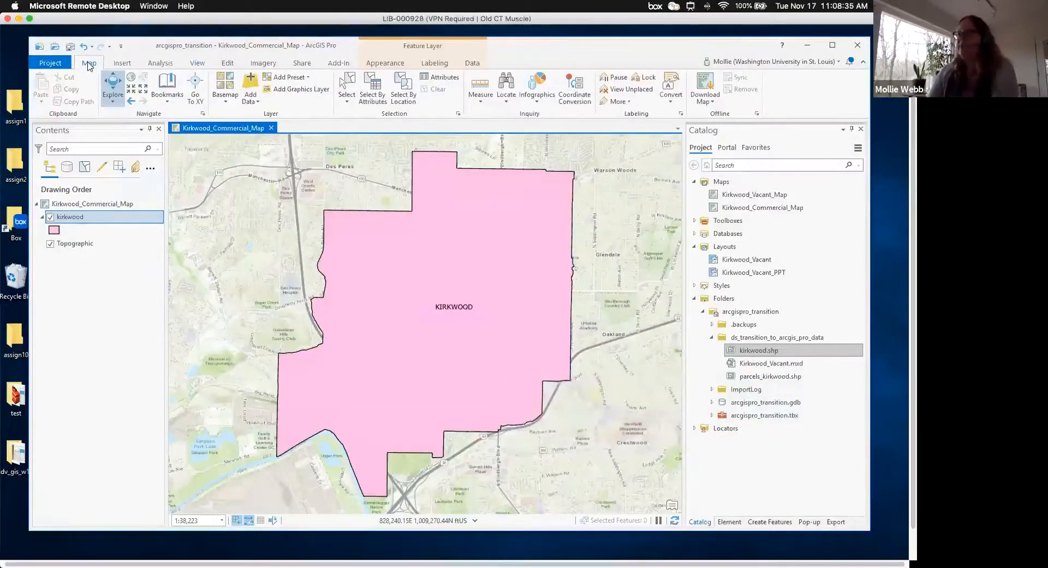
# - Browse to ds_transition_to_arcgis_pro_data and add parcels_kirkwood.shp to the map
pyautogui.click(251, 87)
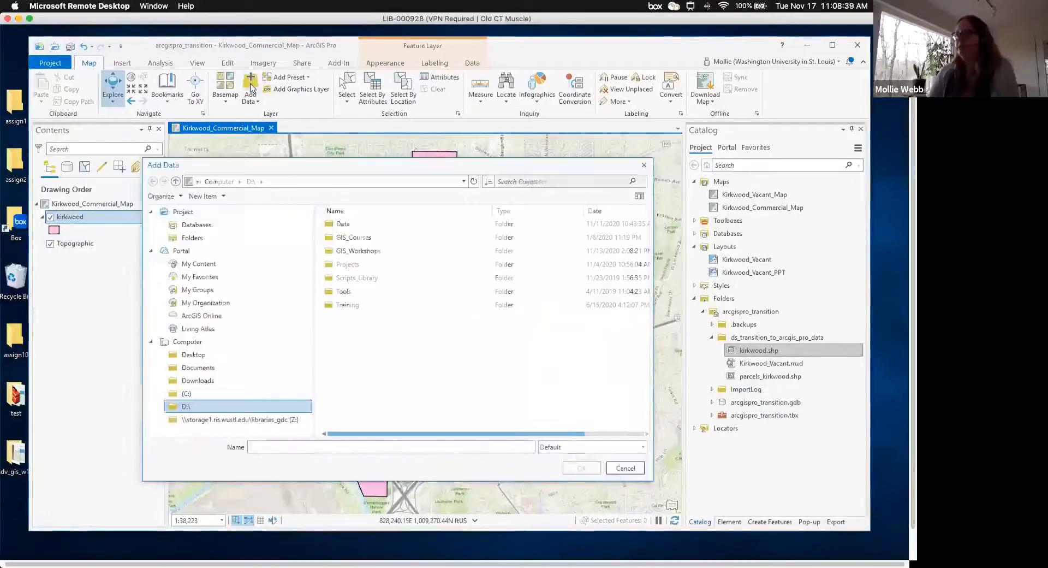
pyautogui.doubleClick(365, 253)
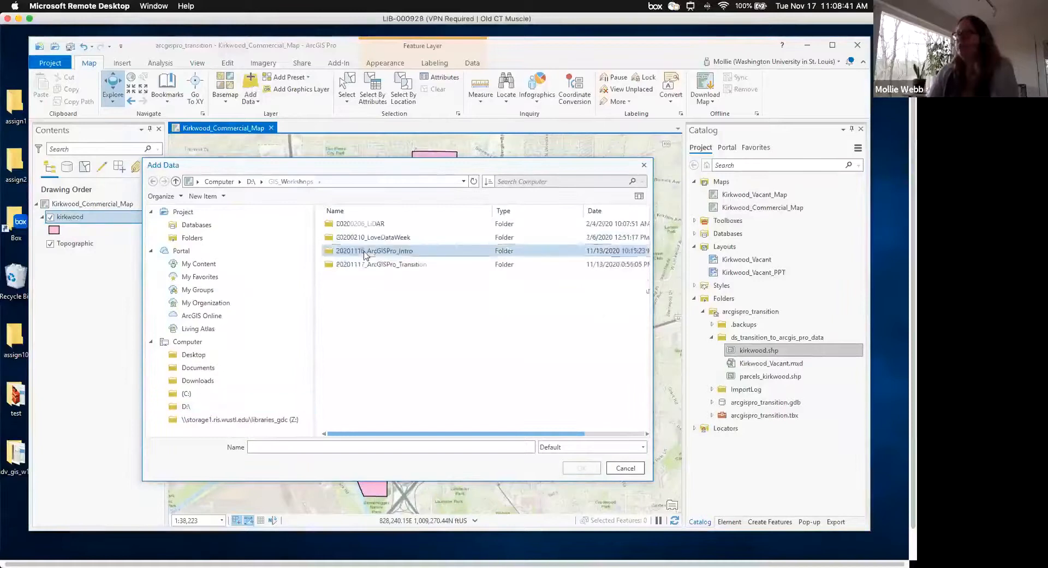
pyautogui.doubleClick(367, 265)
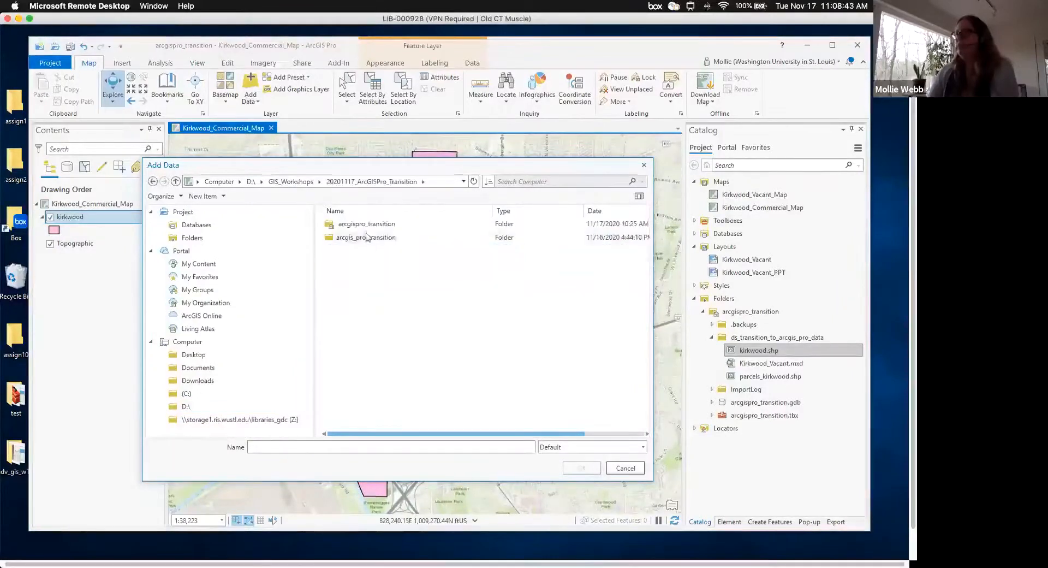
pyautogui.doubleClick(366, 223)
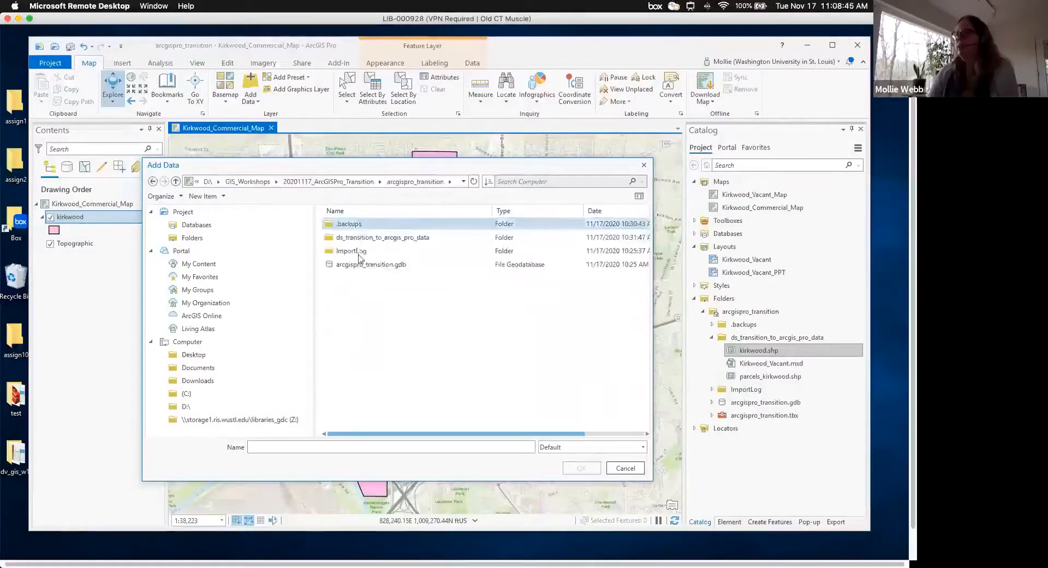
pyautogui.doubleClick(357, 238)
pyautogui.click(359, 239)
pyautogui.click(587, 471)
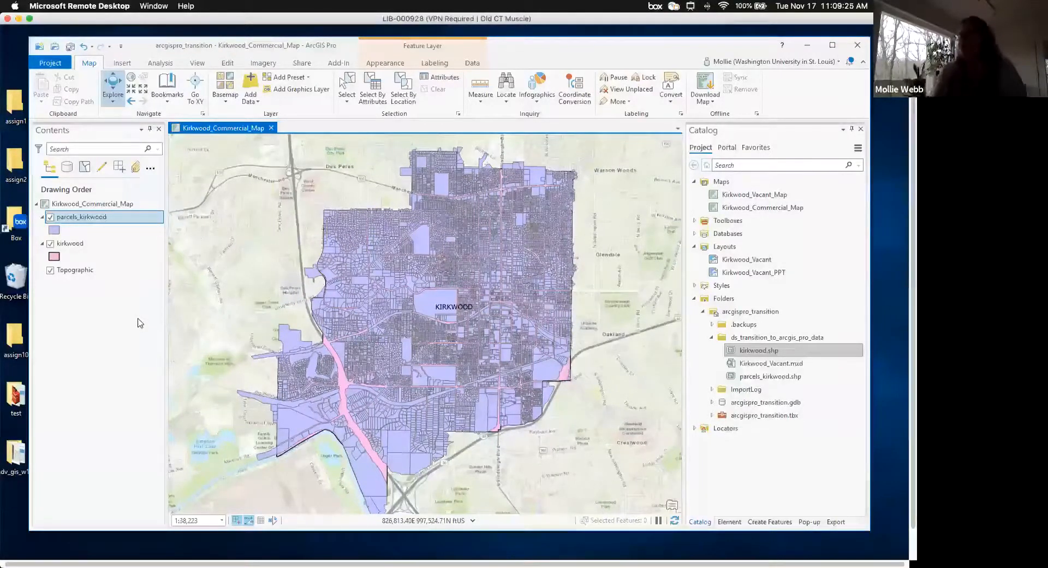
pyautogui.hscroll(-1, 142, 320)
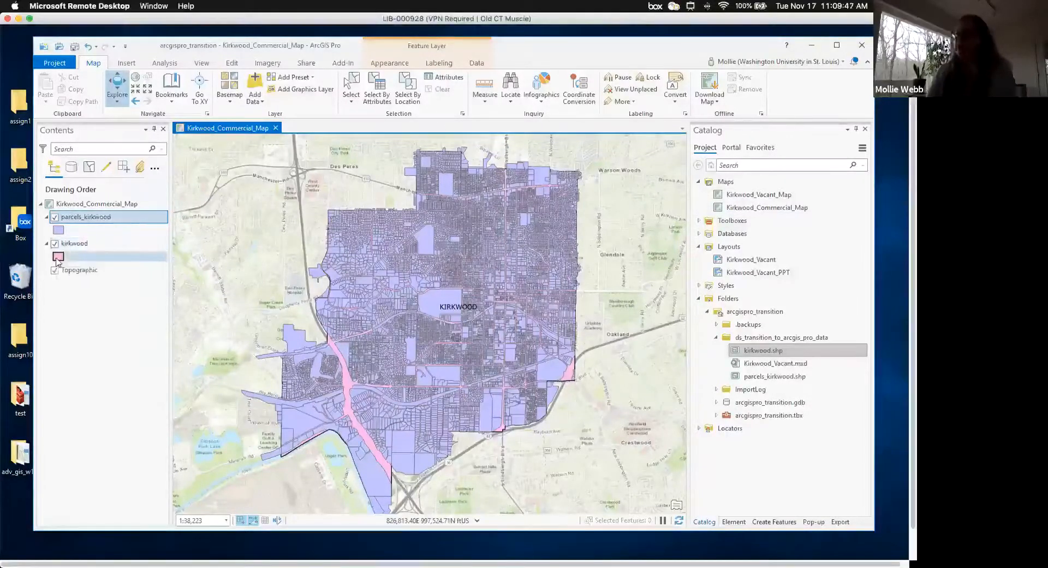
# - Give the kirkwood symbol no fill colour and a 2 pt outline
pyautogui.click(57, 258)
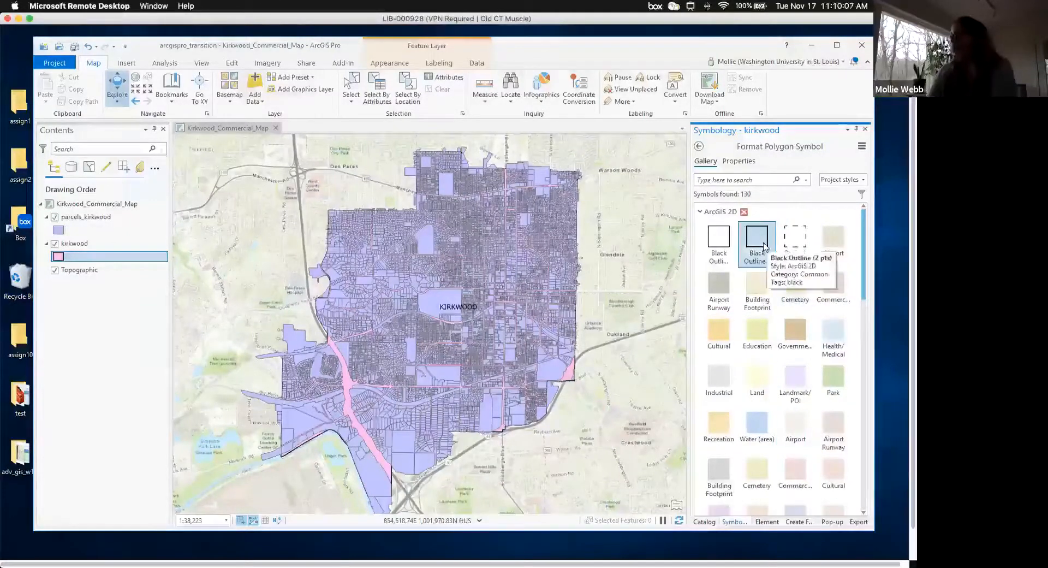
pyautogui.click(738, 163)
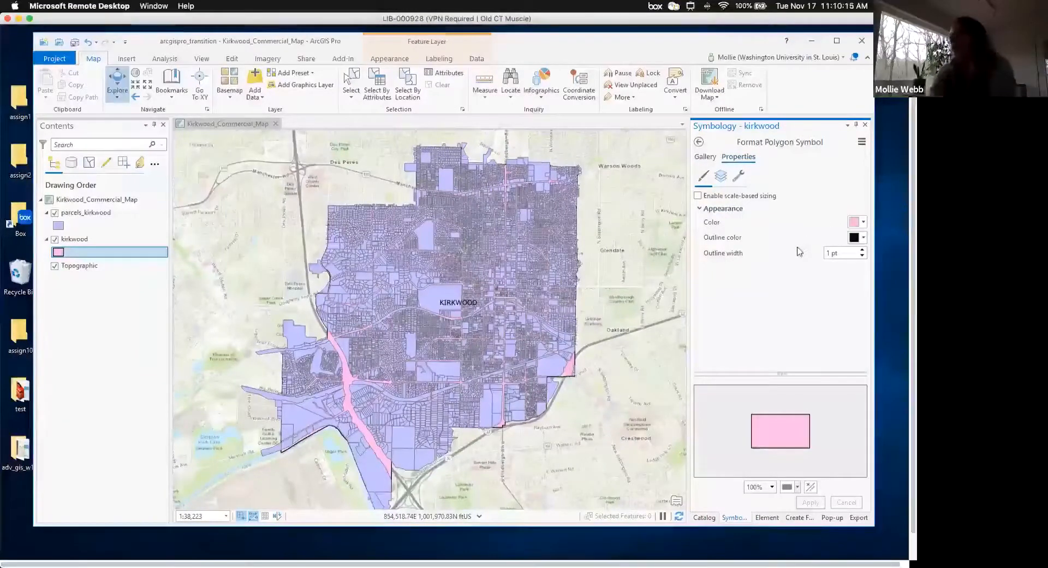
pyautogui.click(863, 224)
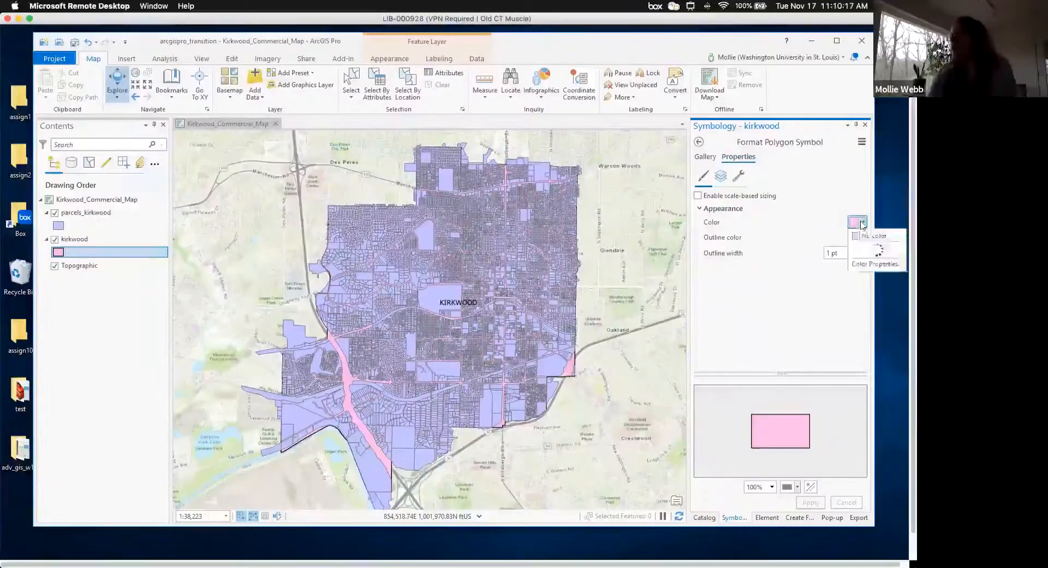
pyautogui.click(810, 238)
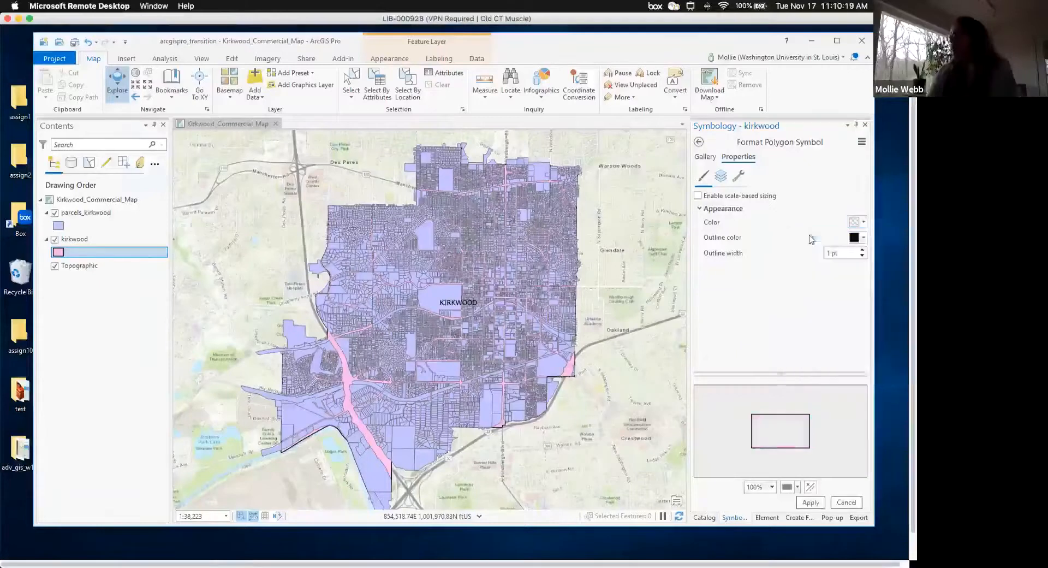
pyautogui.click(863, 253)
pyautogui.click(862, 251)
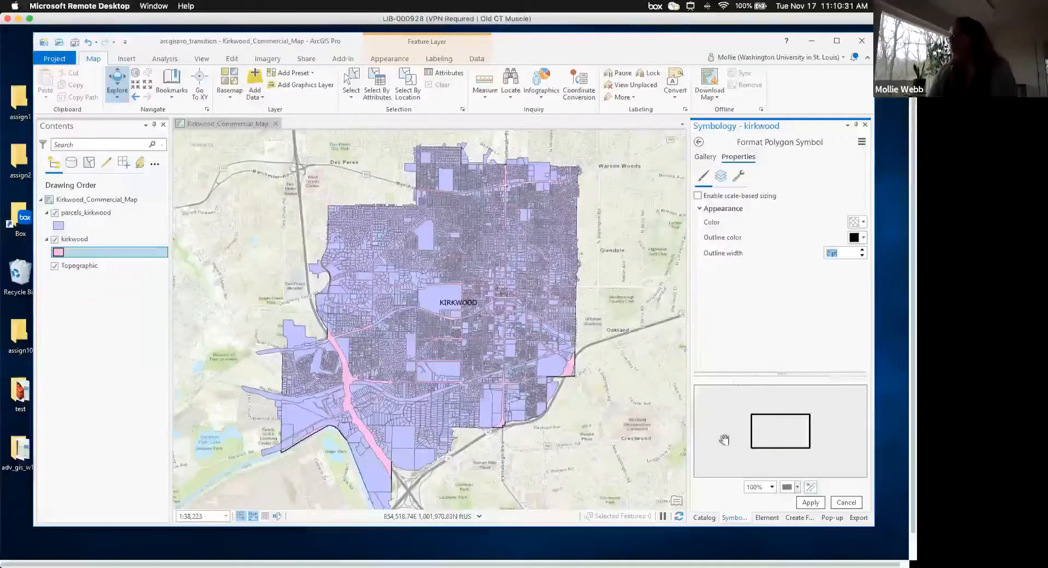
pyautogui.click(811, 504)
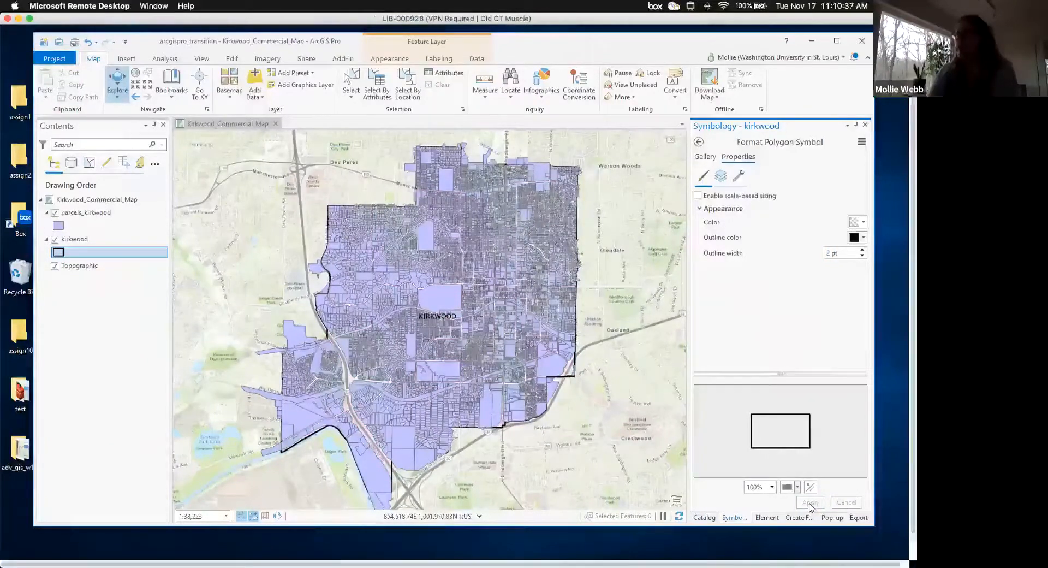
# - Move the kirkwood layer above parcels_kirkwood in Contents
pyautogui.click(81, 240)
pyautogui.moveTo(77, 241); pyautogui.dragTo(62, 213)
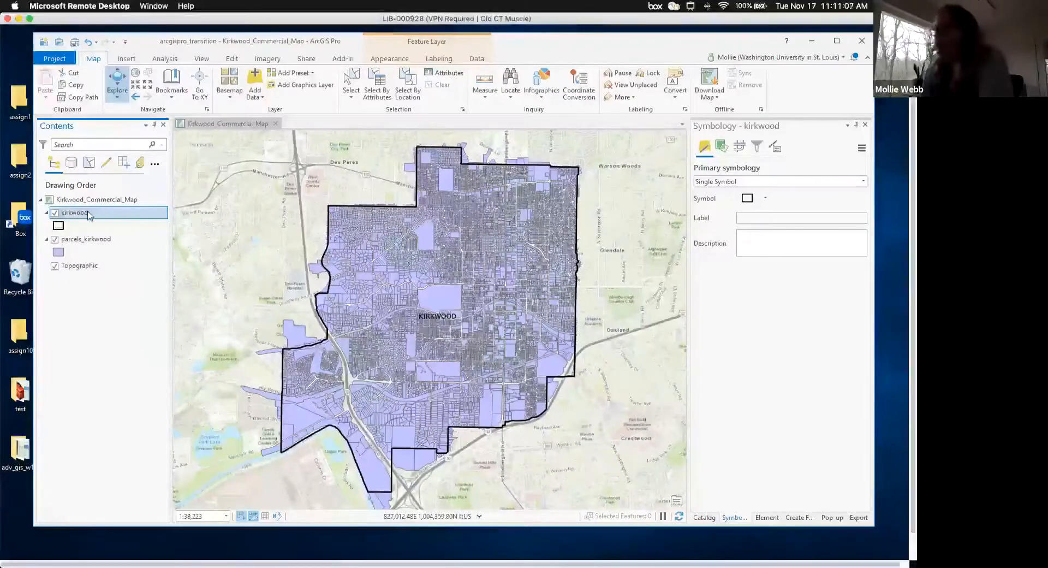
pyautogui.rightClick(89, 214)
pyautogui.rightClick(70, 244)
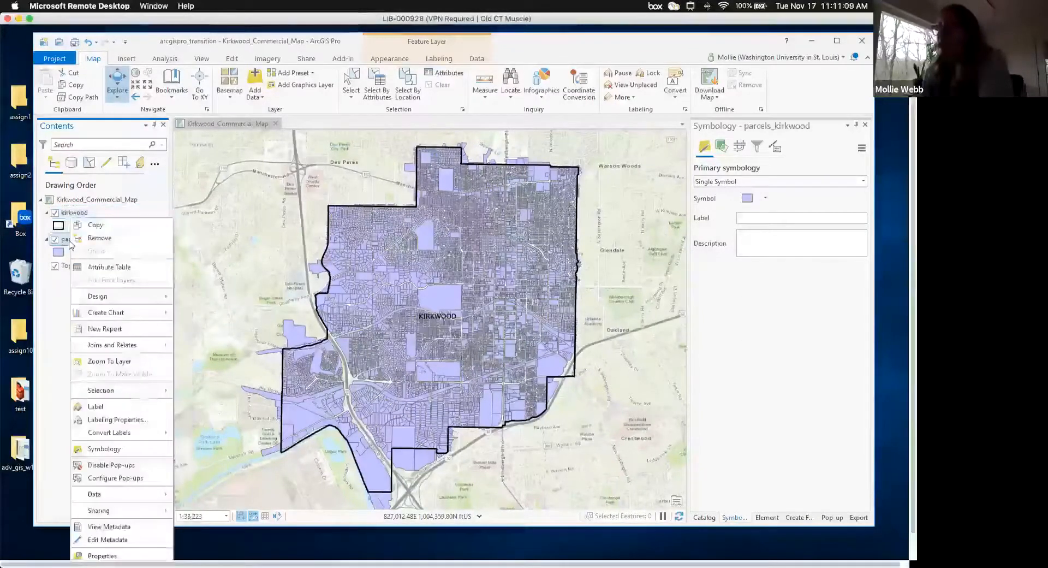
pyautogui.click(108, 268)
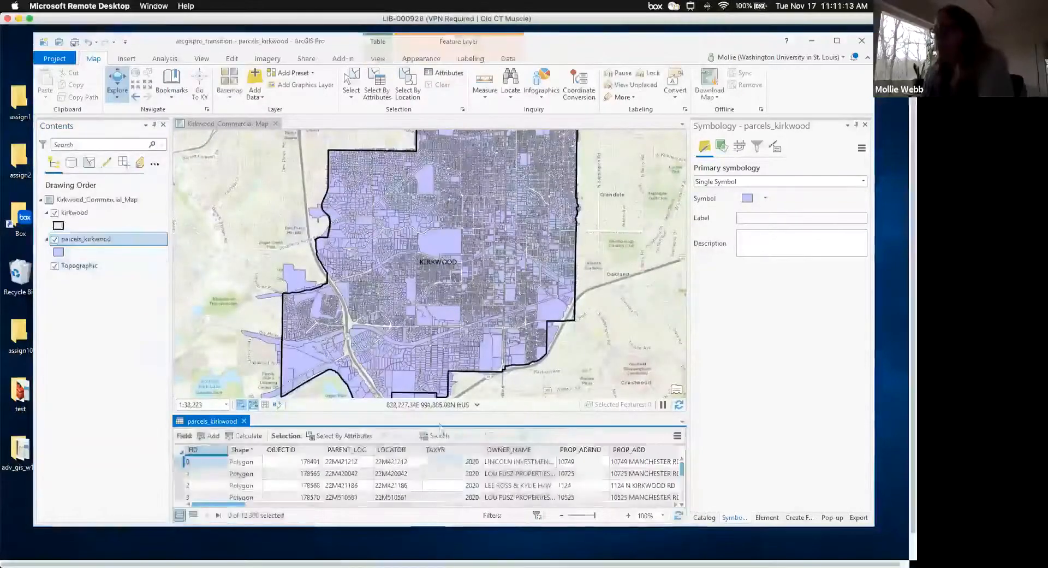
pyautogui.moveTo(439, 414); pyautogui.dragTo(437, 373)
pyautogui.moveTo(235, 505); pyautogui.dragTo(365, 507)
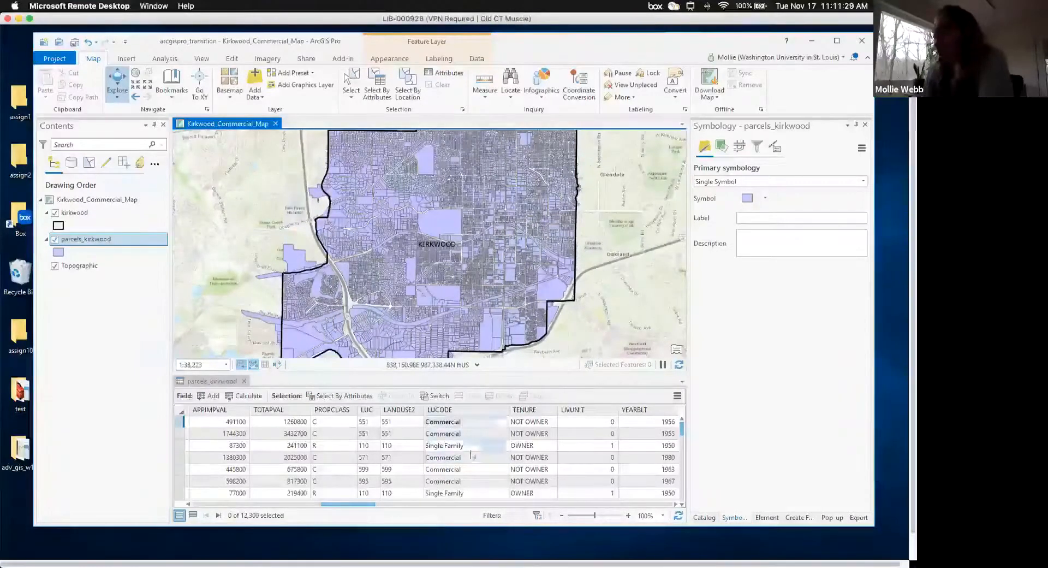
pyautogui.moveTo(682, 428); pyautogui.dragTo(684, 444)
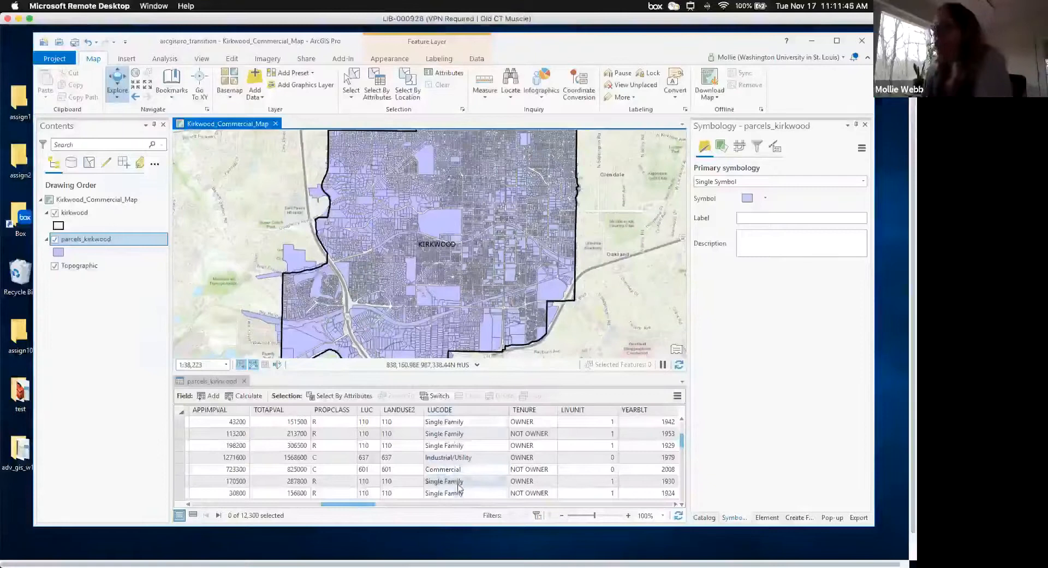
pyautogui.click(244, 382)
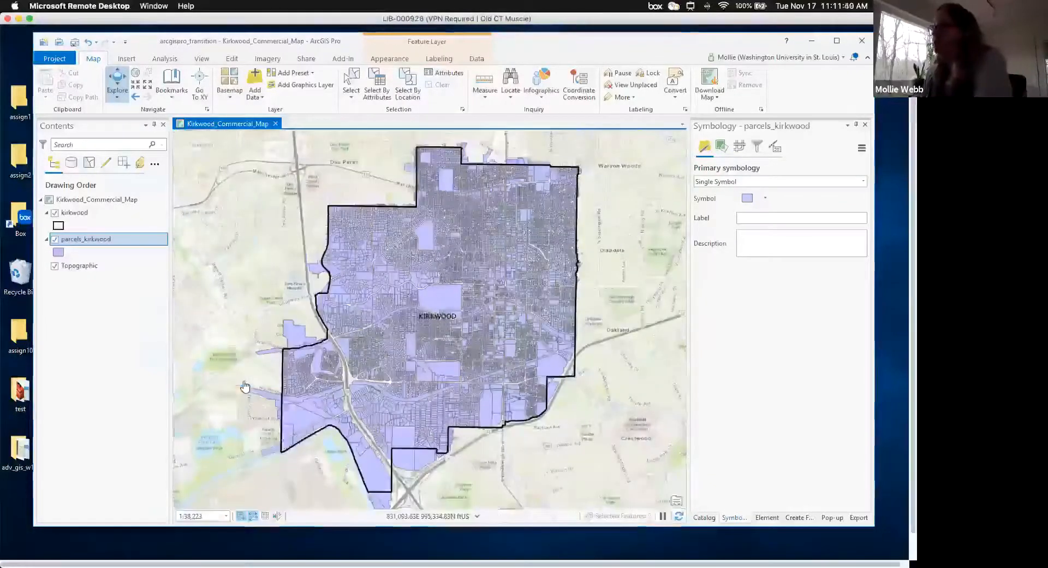
# - Symbolize parcels_kirkwood with Unique Values classified on the LUCODE field
pyautogui.click(90, 243)
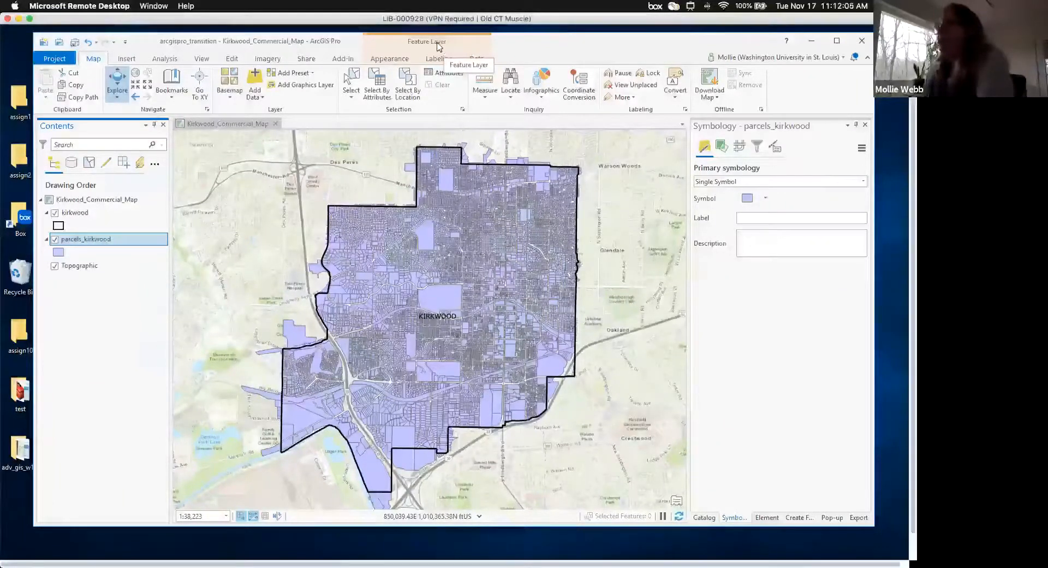
pyautogui.click(390, 60)
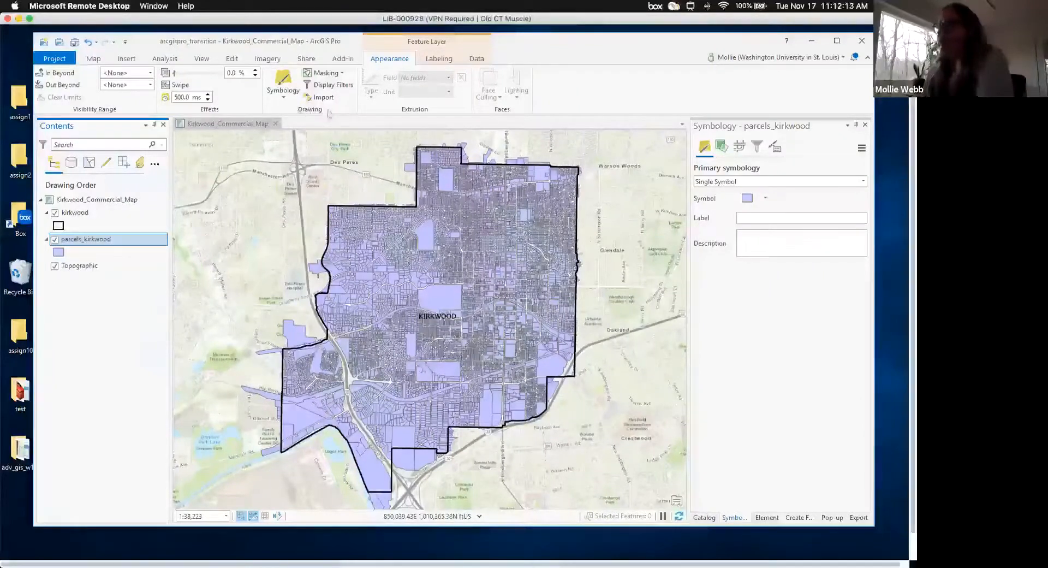
pyautogui.click(284, 101)
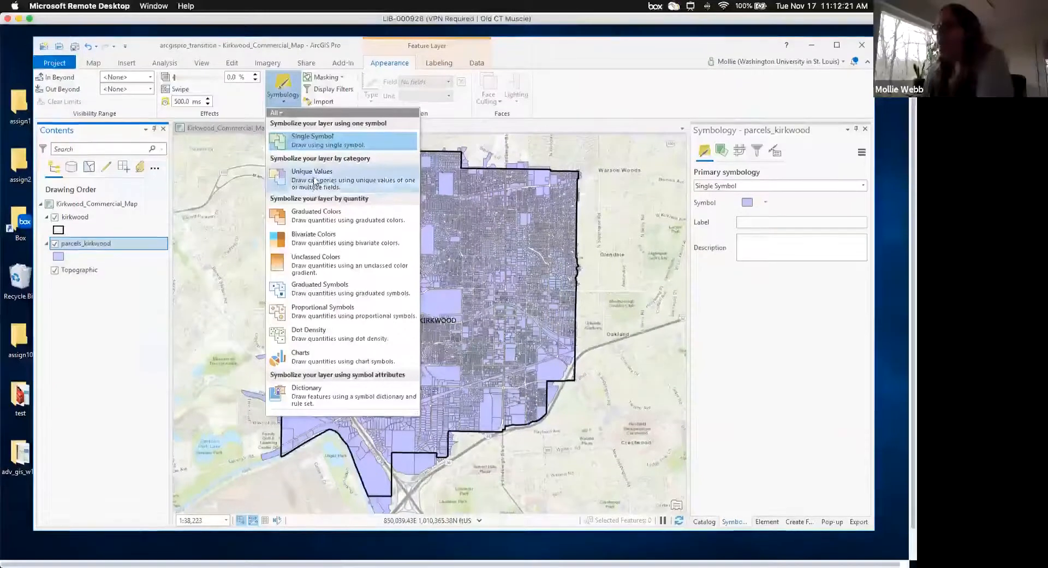
pyautogui.click(316, 182)
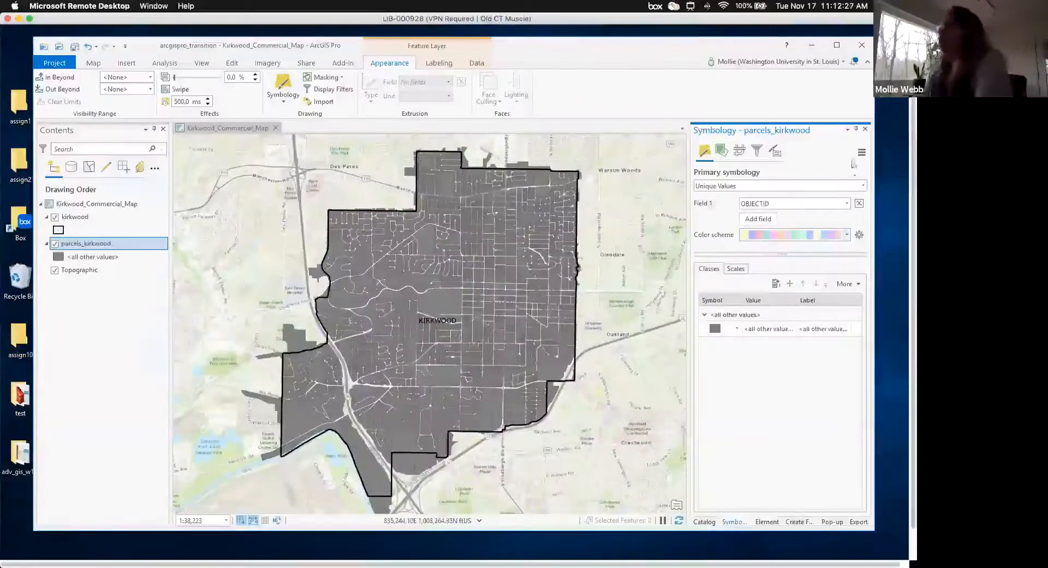
pyautogui.click(735, 330)
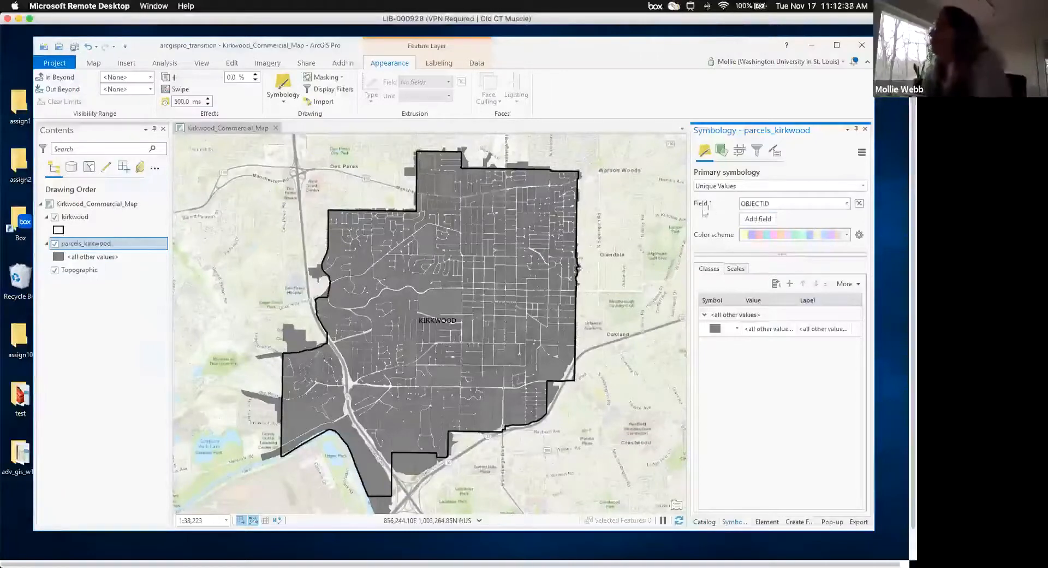
pyautogui.click(847, 205)
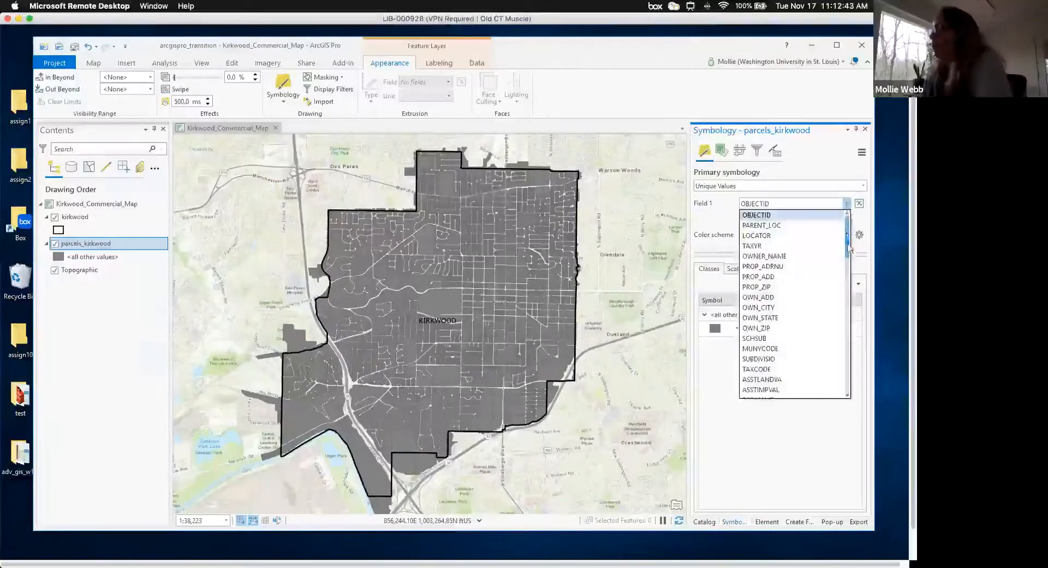
pyautogui.scroll(-4, 791, 328)
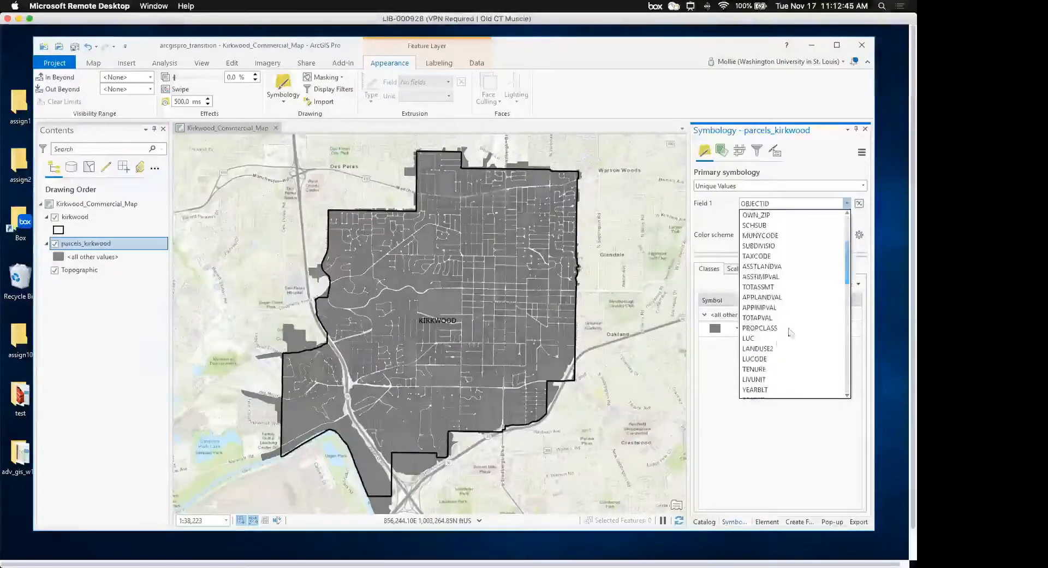
pyautogui.click(766, 361)
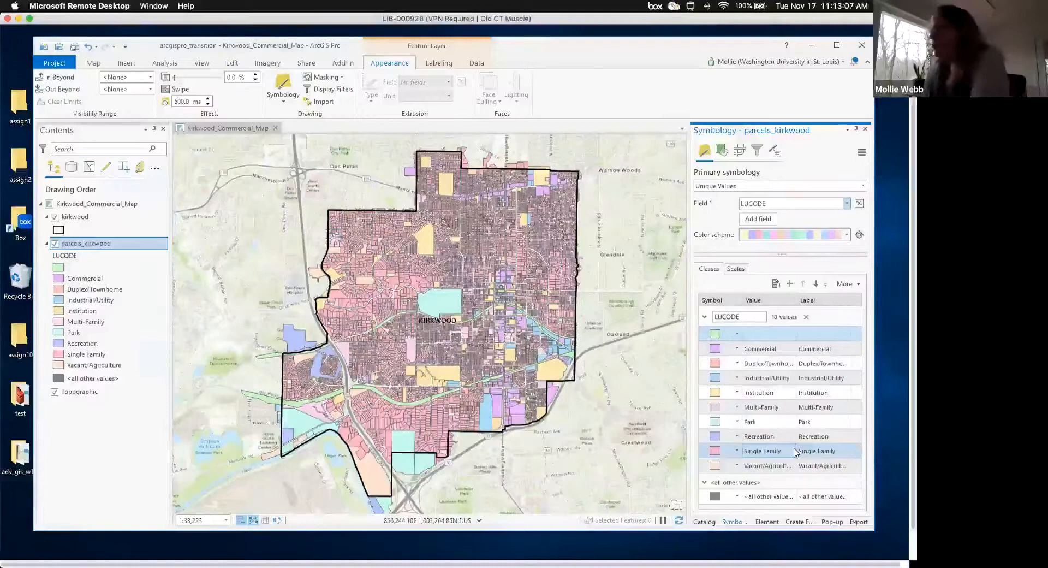
# - Remove all LUCODE classes and add back only Commercial as its own class
pyautogui.click(806, 317)
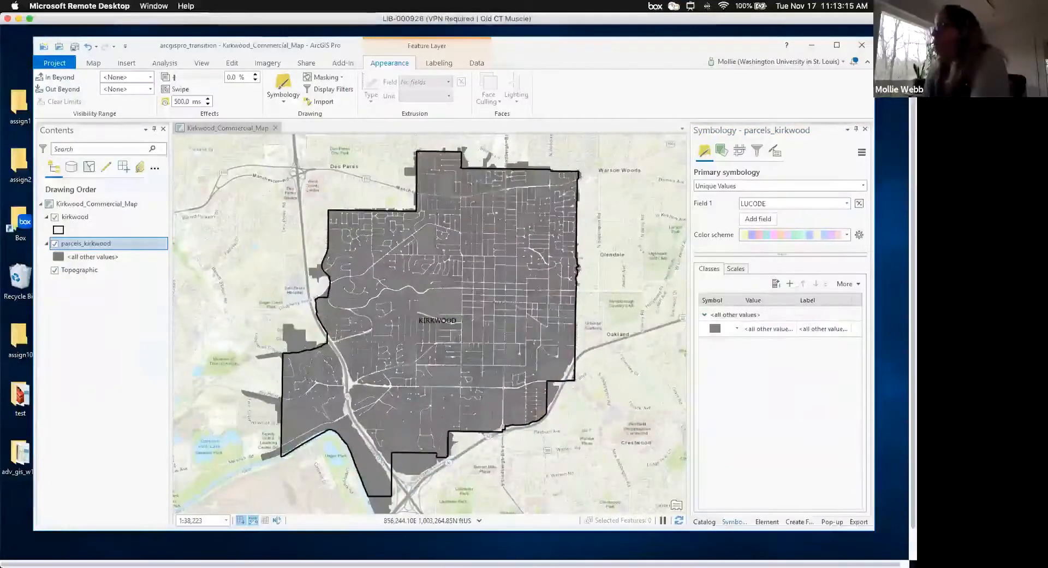
pyautogui.click(790, 284)
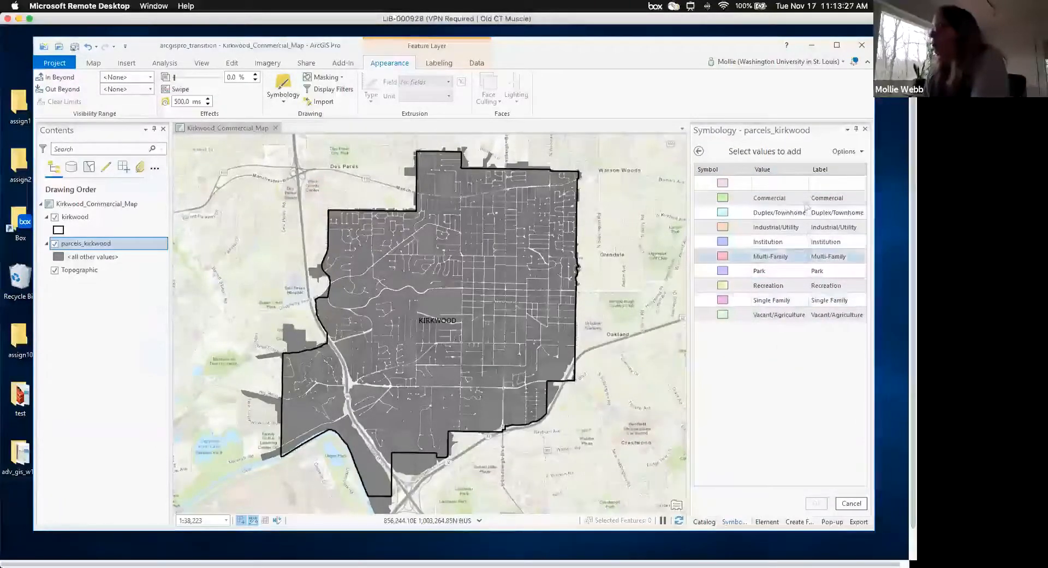
pyautogui.click(743, 201)
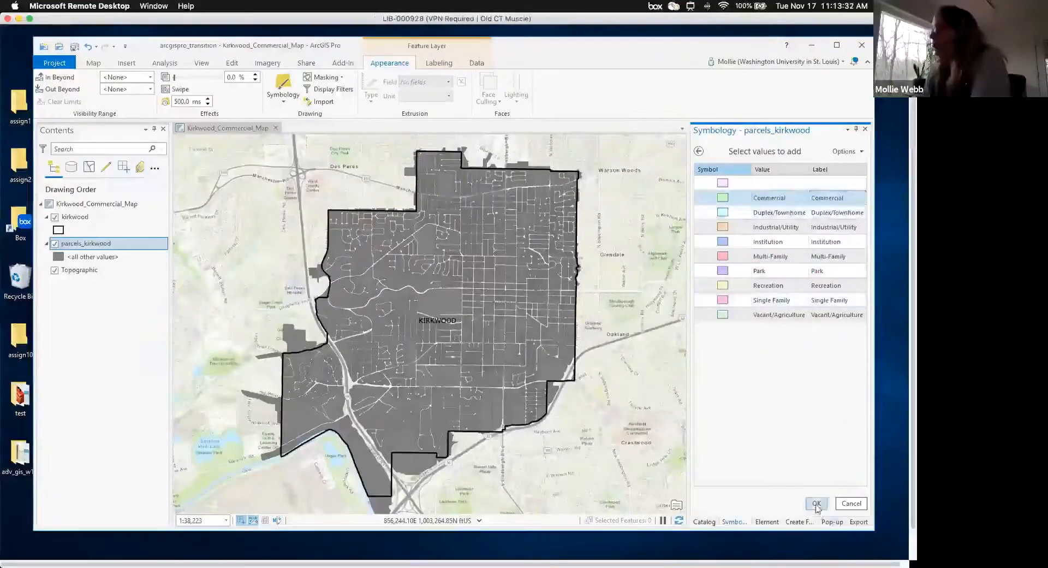
pyautogui.click(817, 505)
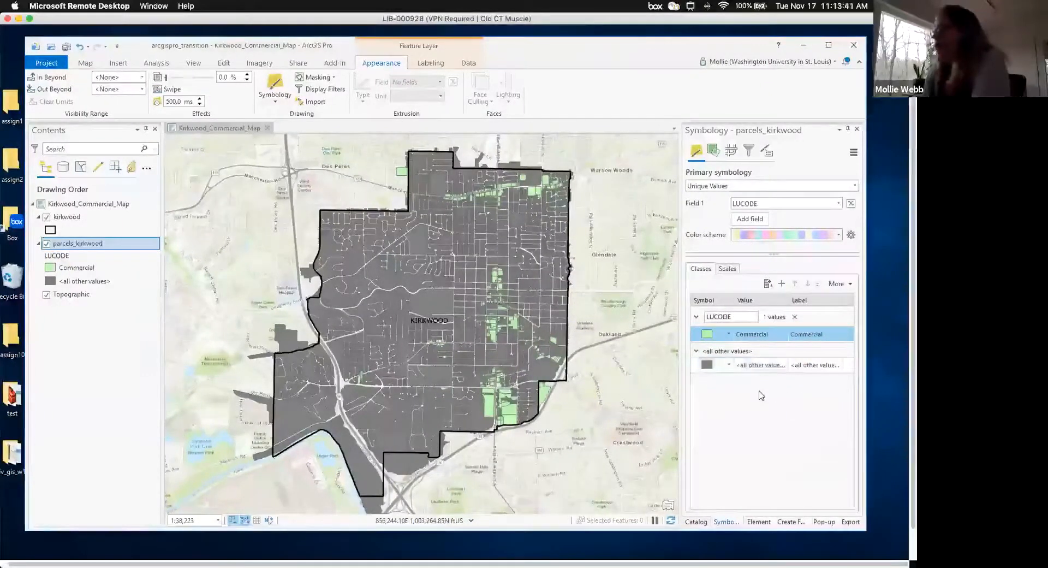
# - Set the Commercial parcels' fill to dark green
pyautogui.click(707, 334)
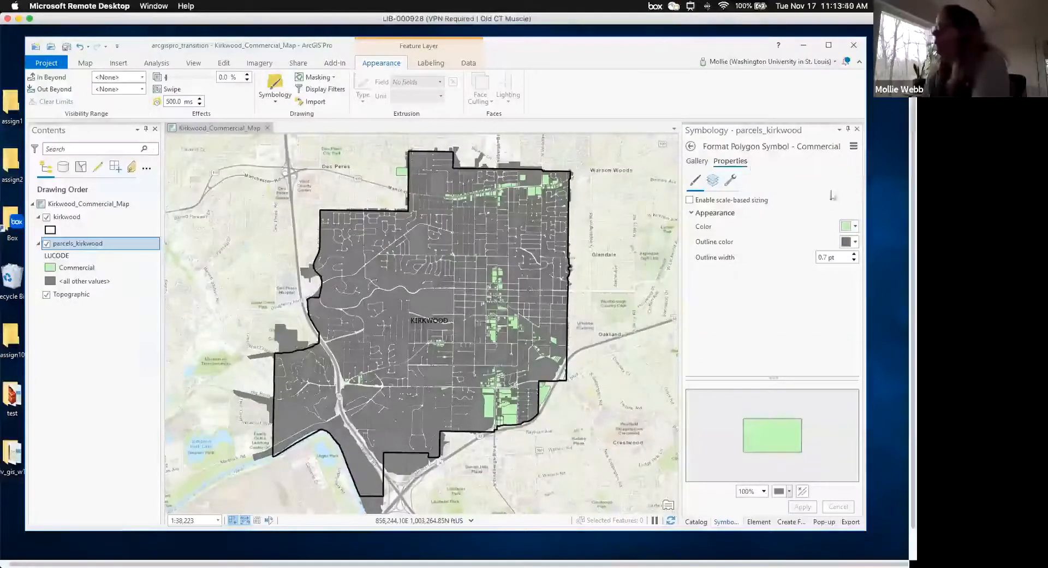
pyautogui.click(855, 229)
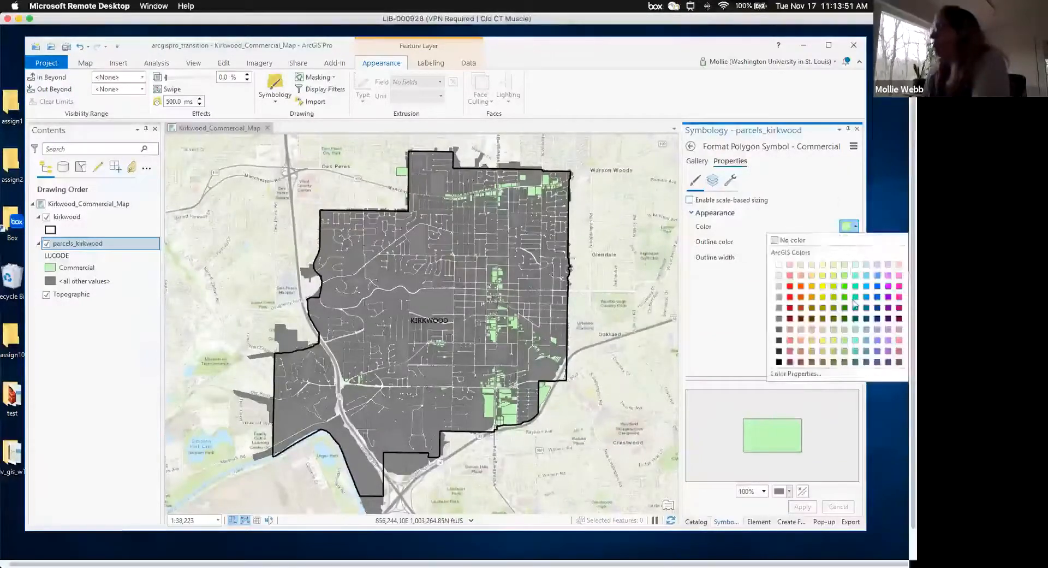
pyautogui.click(844, 308)
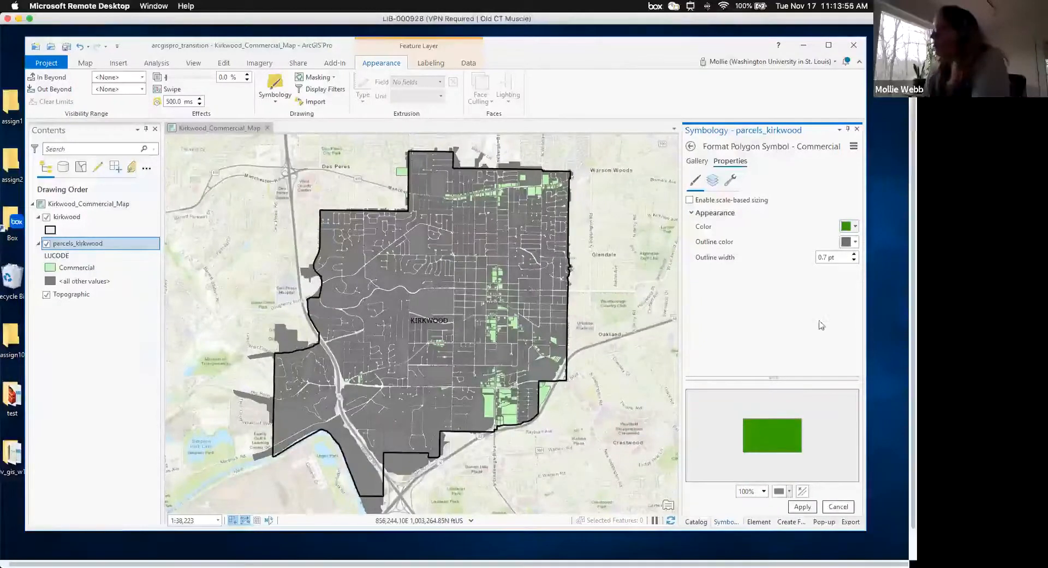
pyautogui.click(803, 509)
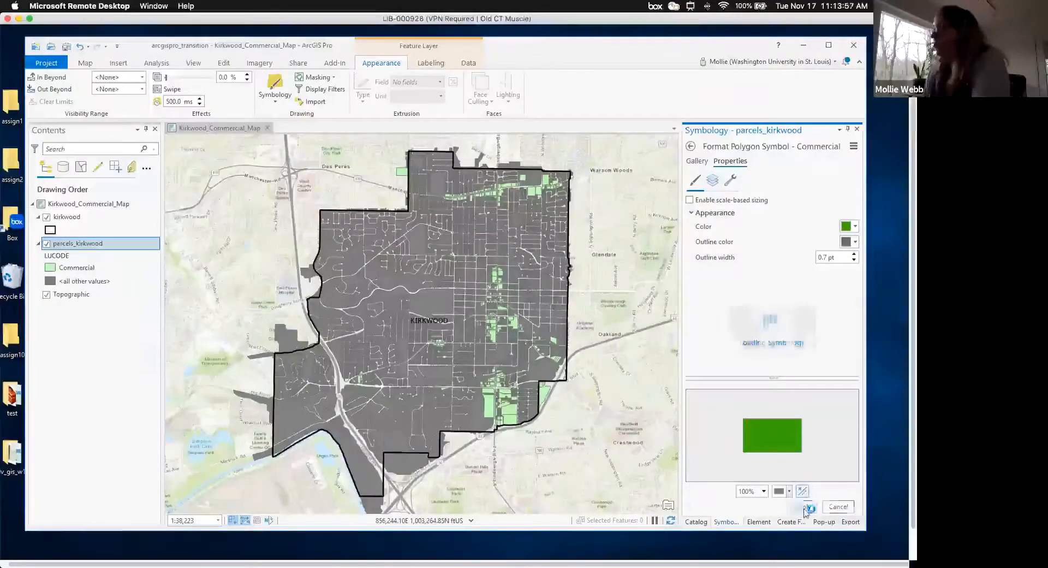
# - Set the all-other-values parcels' fill to light gray and recentre the map on Kirkwood
pyautogui.click(691, 147)
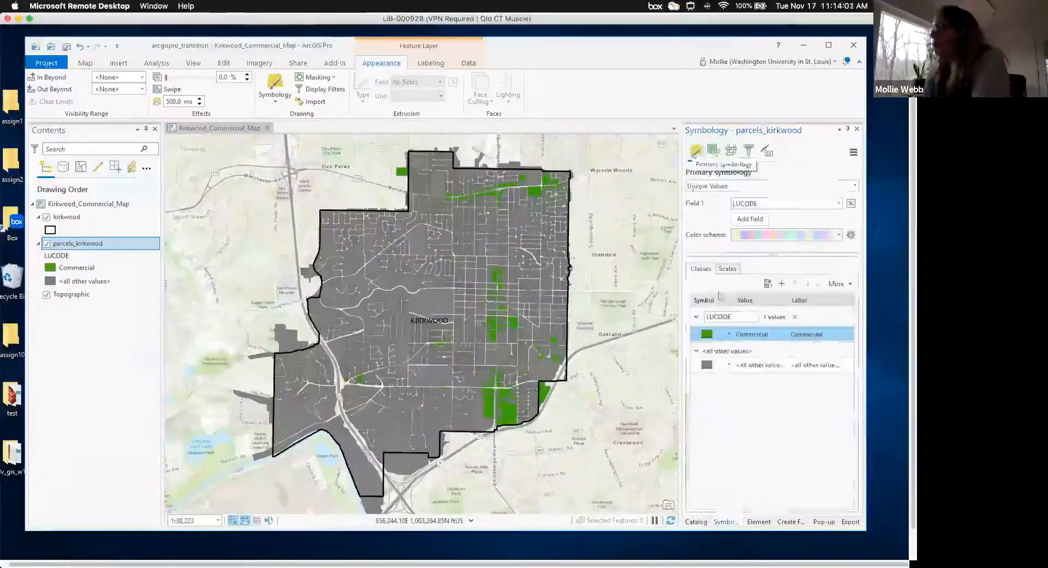
pyautogui.click(709, 367)
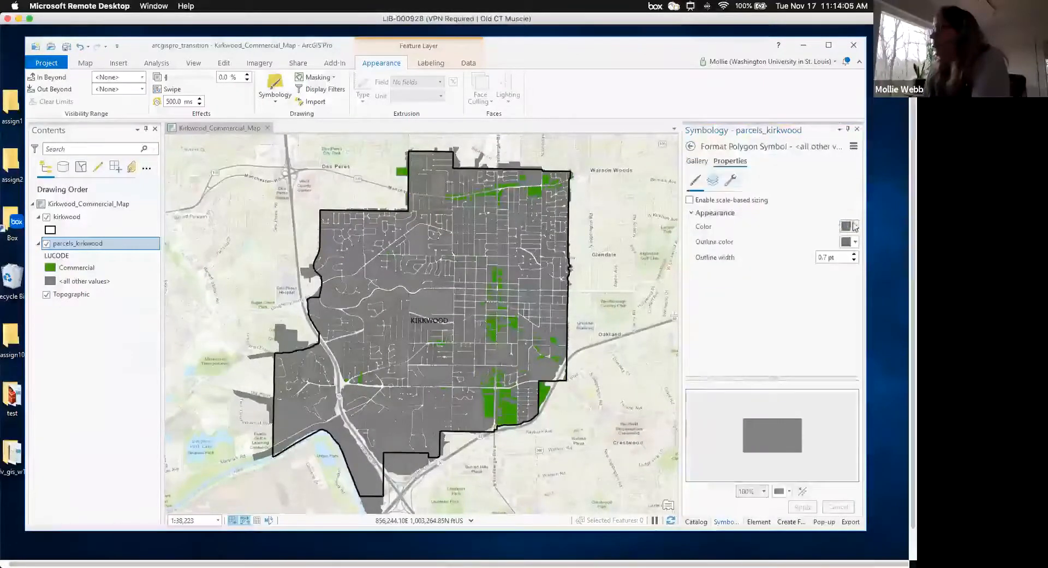
pyautogui.click(855, 227)
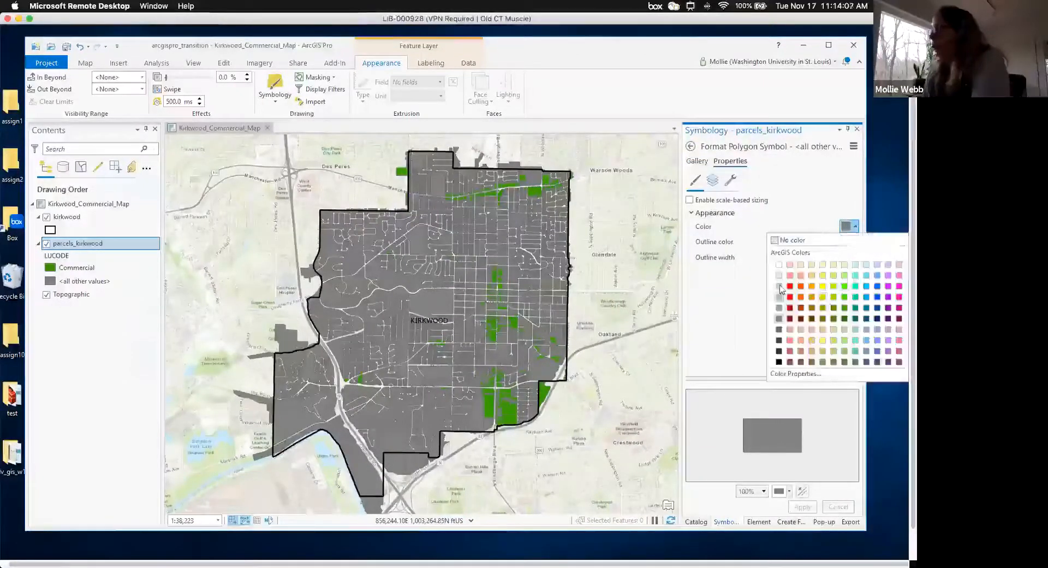
pyautogui.click(781, 289)
pyautogui.click(802, 507)
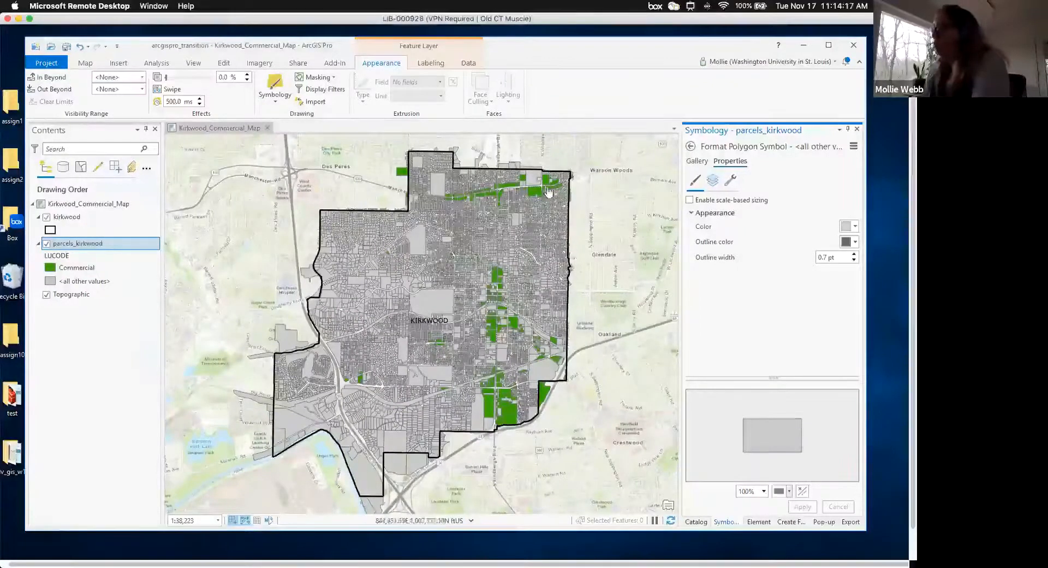
pyautogui.scroll(2, 447, 202)
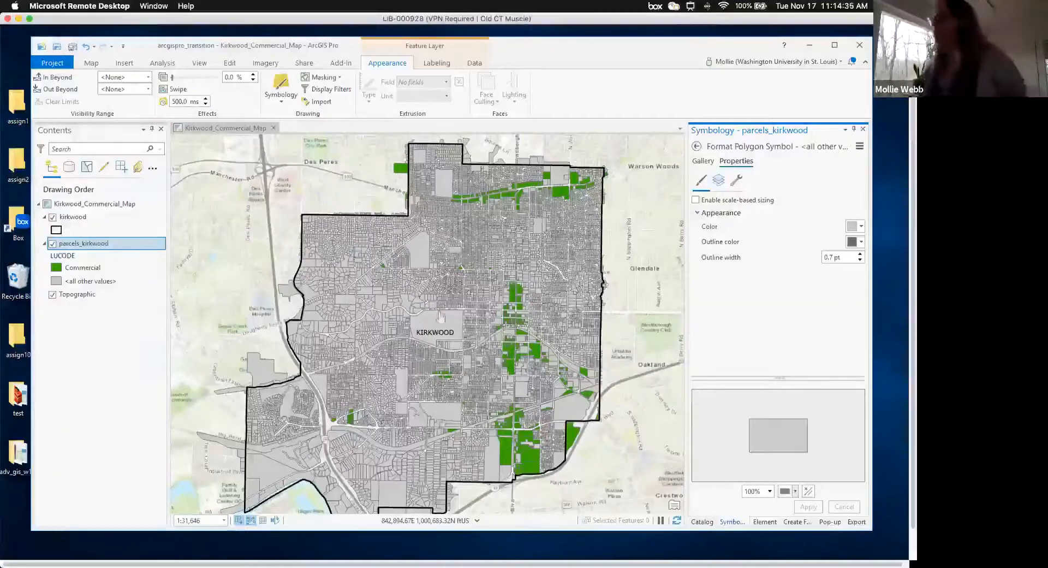
pyautogui.moveTo(510, 234); pyautogui.dragTo(447, 267)
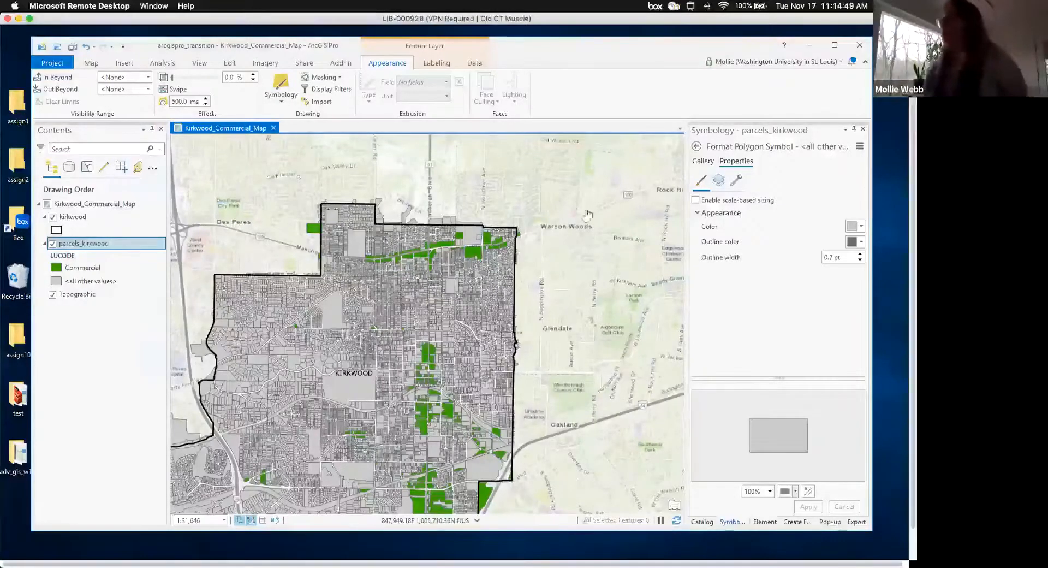
# - Select Kirkwood_Commercial_Map in the project Catalog
pyautogui.click(696, 147)
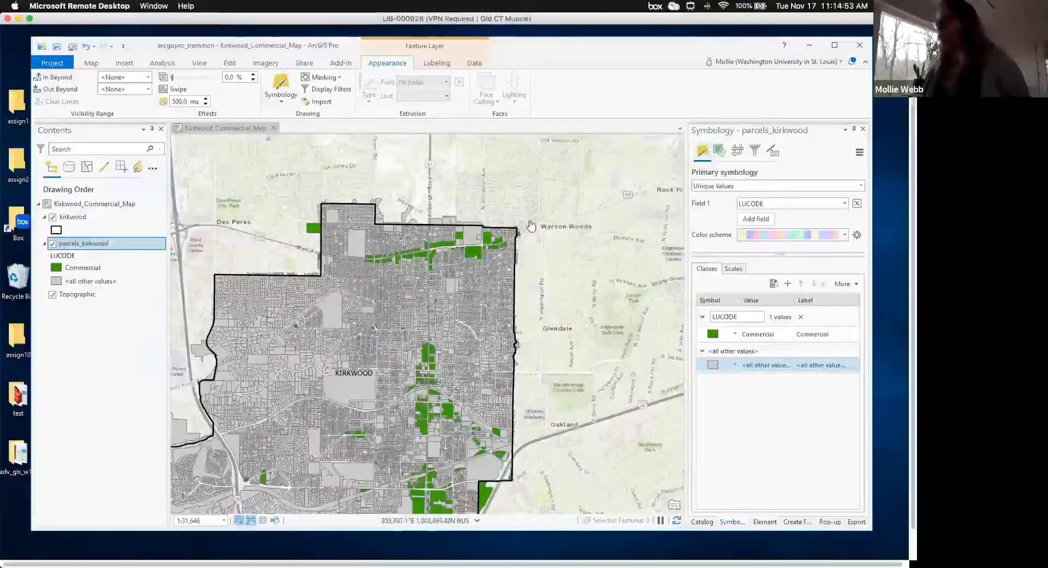
pyautogui.click(702, 522)
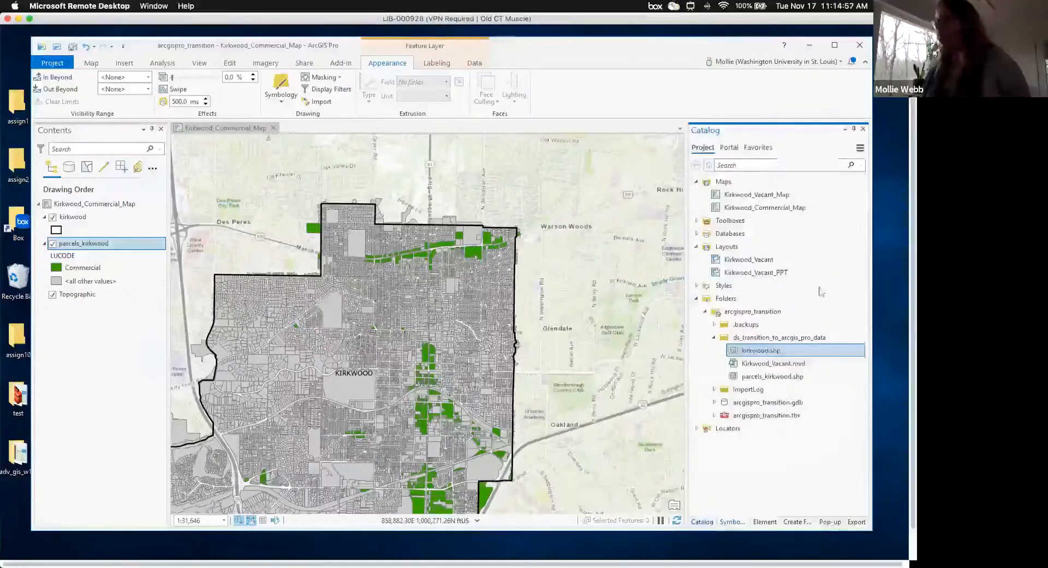
pyautogui.click(776, 211)
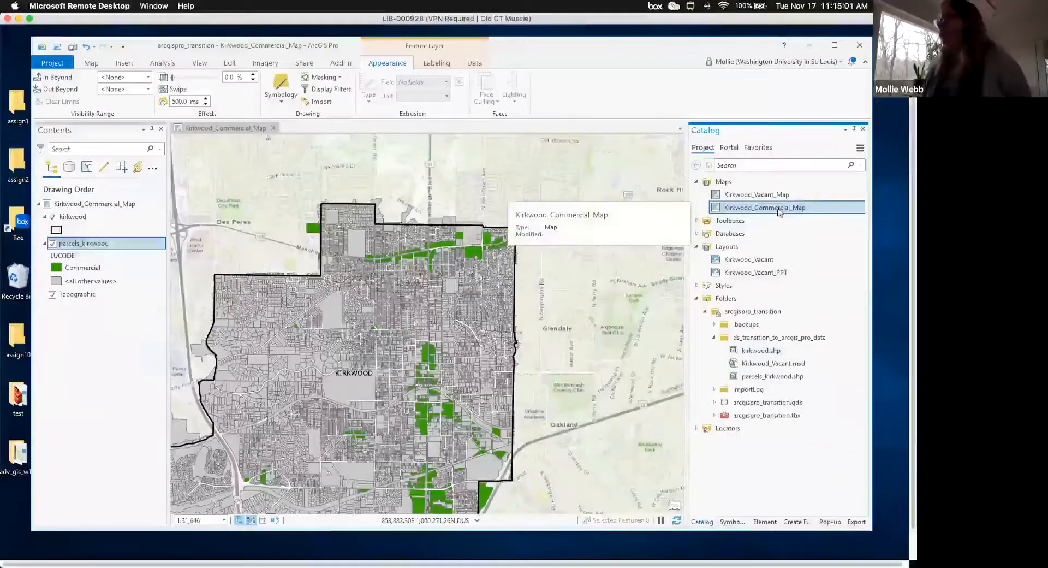
# - Copy Kirkwood_Commercial_Map and paste it into the Maps folder
pyautogui.rightClick(770, 210)
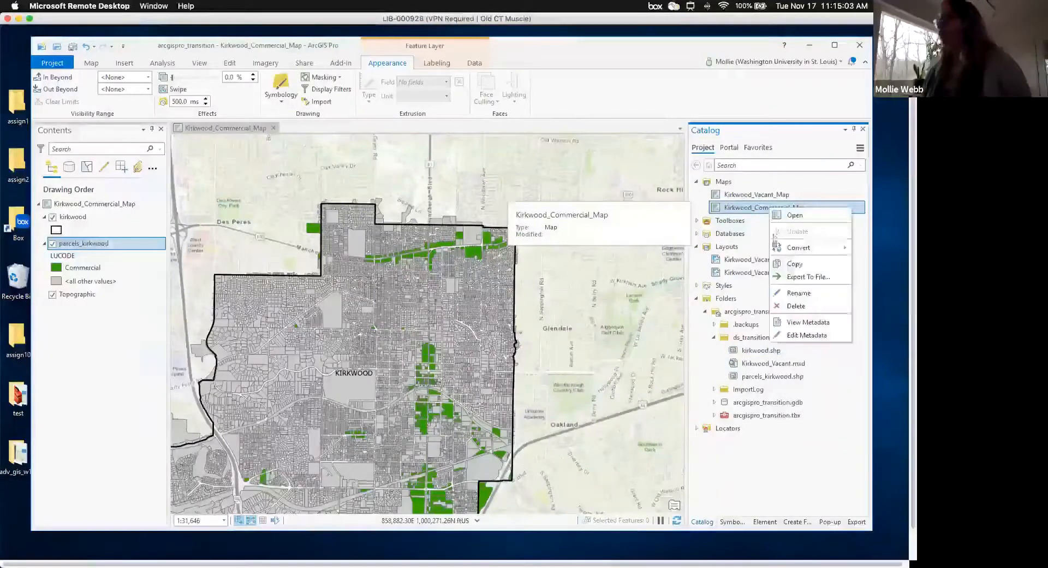
pyautogui.click(799, 267)
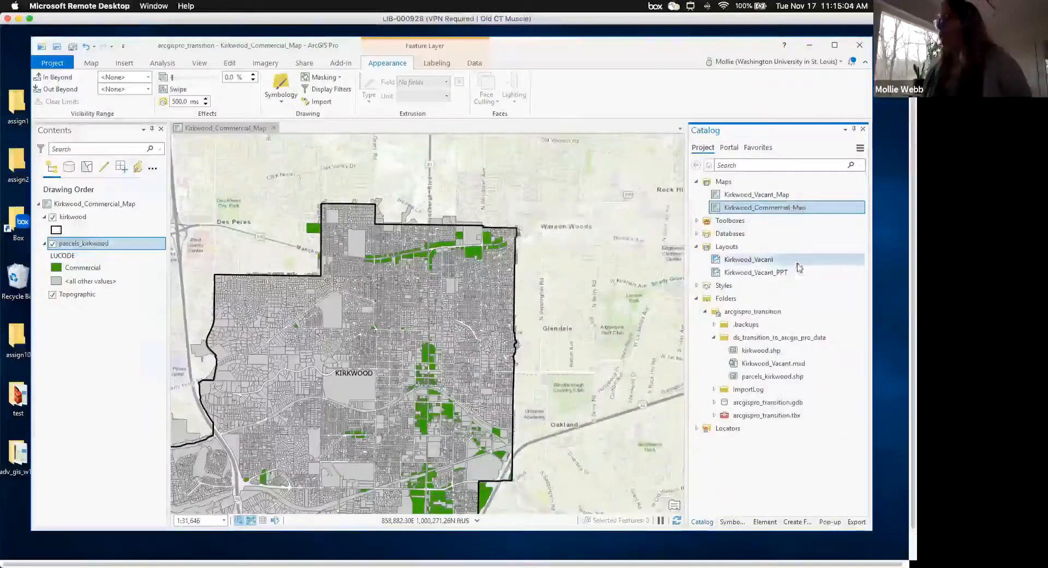
pyautogui.rightClick(726, 184)
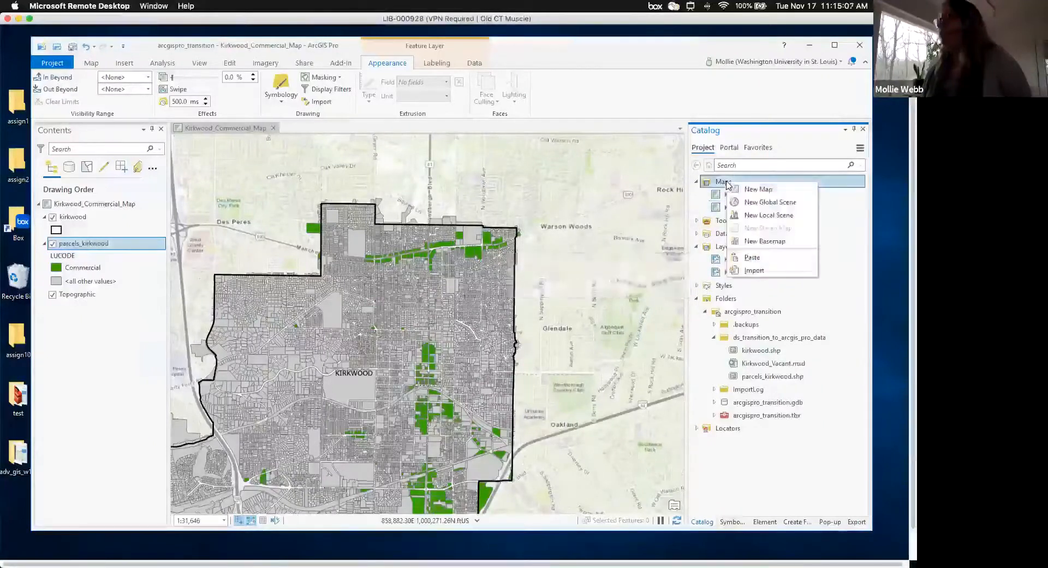
pyautogui.click(753, 258)
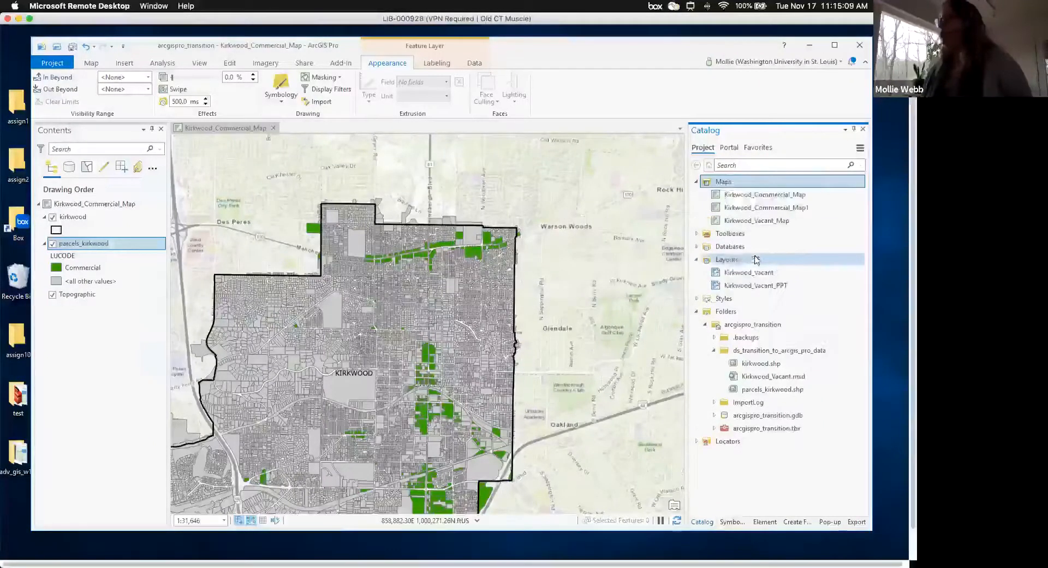
# - Rename the copy Kirkwood_Commercial_Map1 to Kirkwood_Commercial_Manchester_Map
pyautogui.rightClick(769, 211)
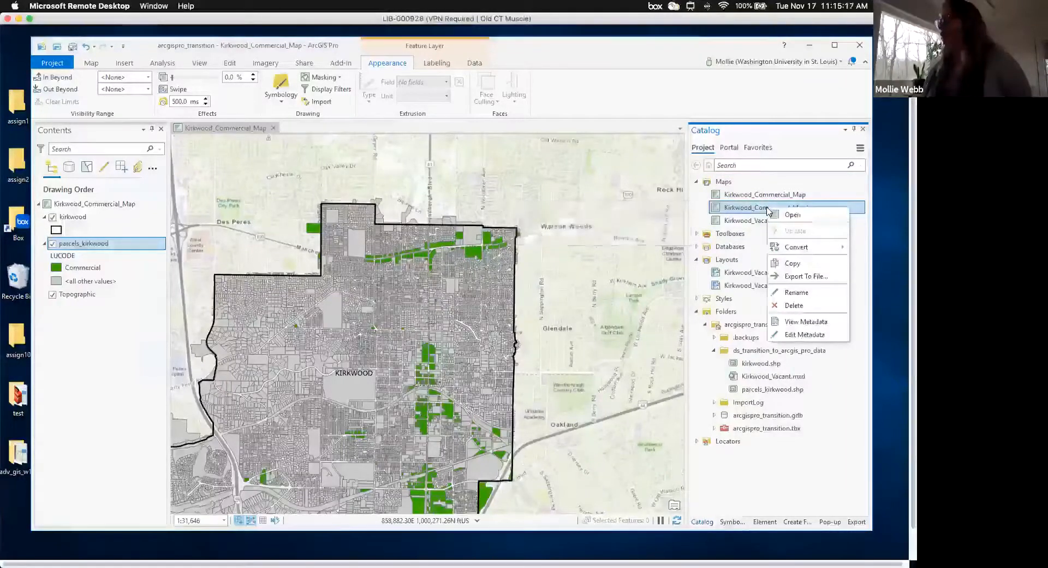
pyautogui.click(796, 292)
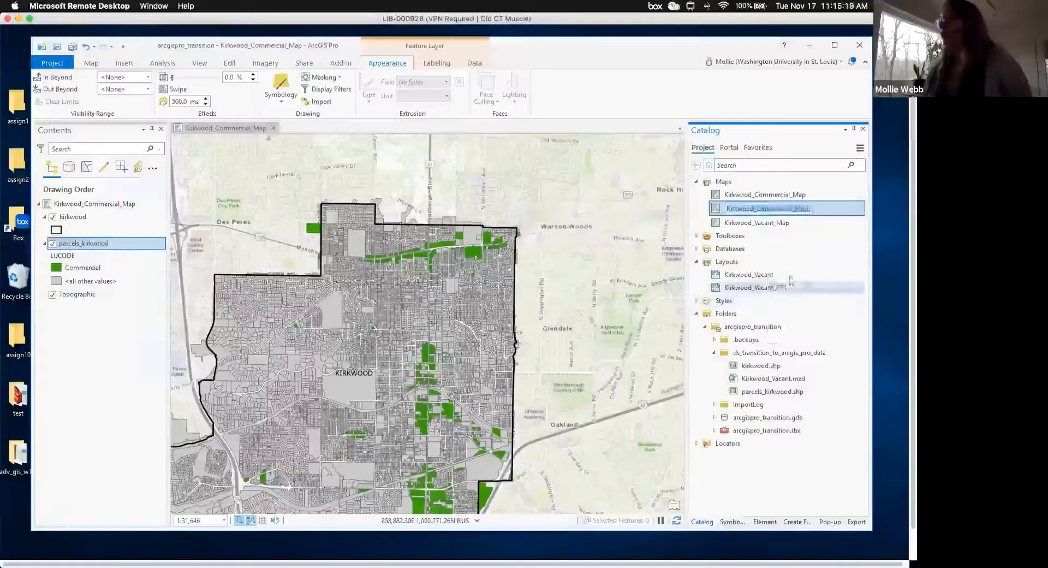
pyautogui.click(757, 210)
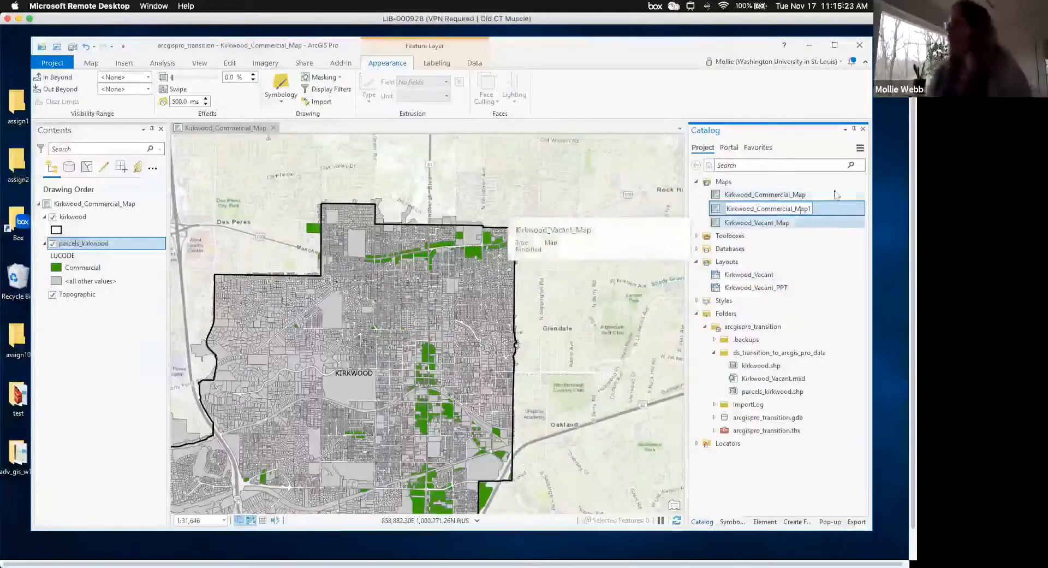
pyautogui.press('BackSpace')
pyautogui.press('BackSpace')
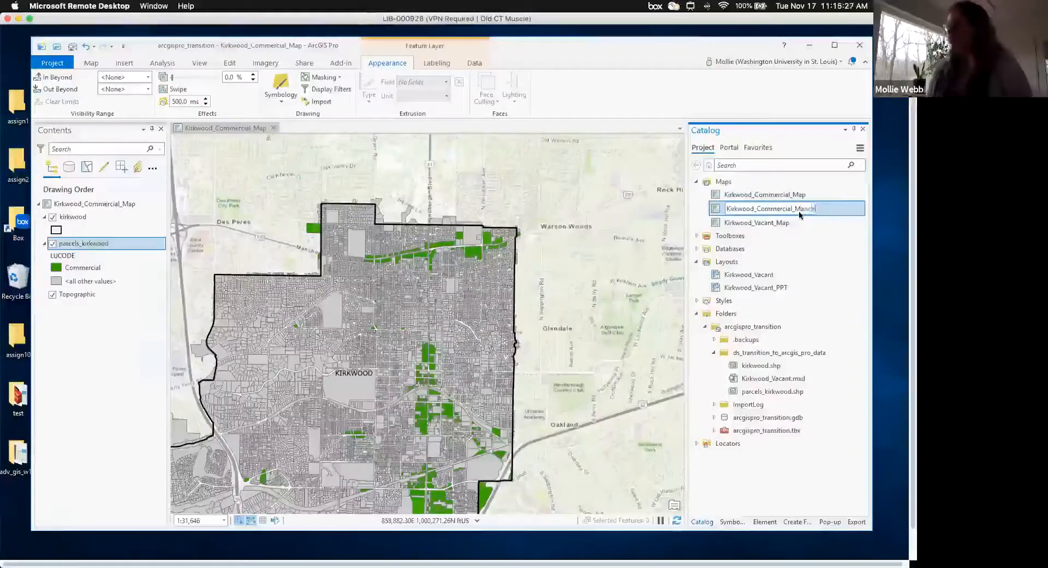
pyautogui.write('nchester_Map')
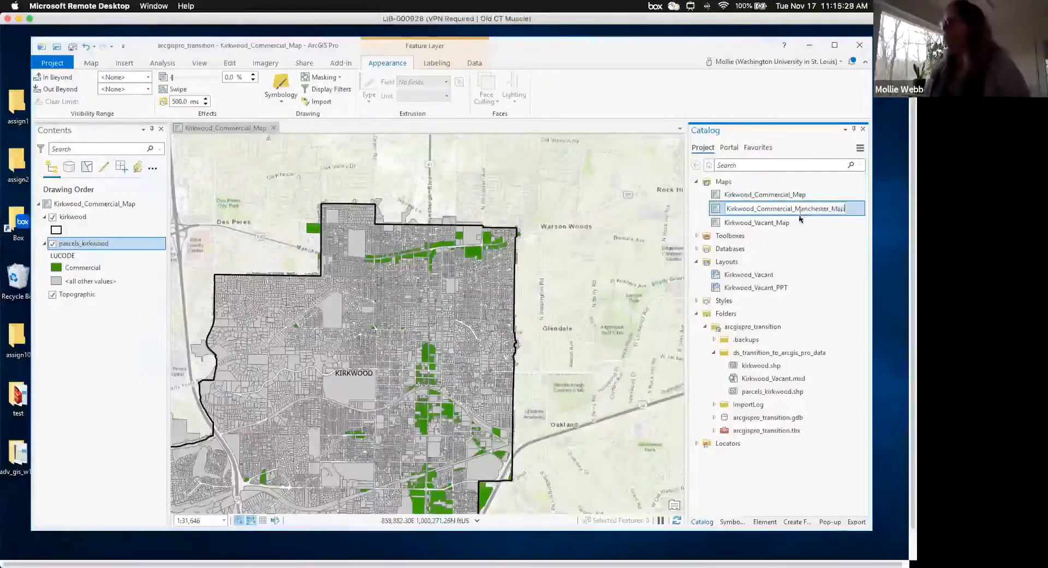
pyautogui.click(799, 224)
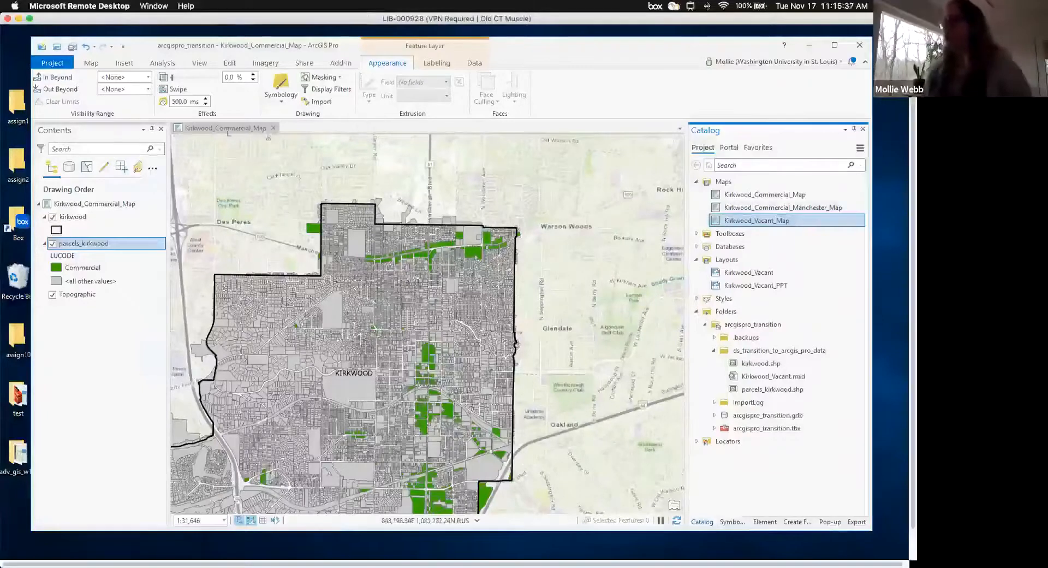
# - Close Kirkwood_Commercial_Map, open Kirkwood_Commercial_Manchester_Map, and zoom to the northern commercial strip
pyautogui.click(274, 128)
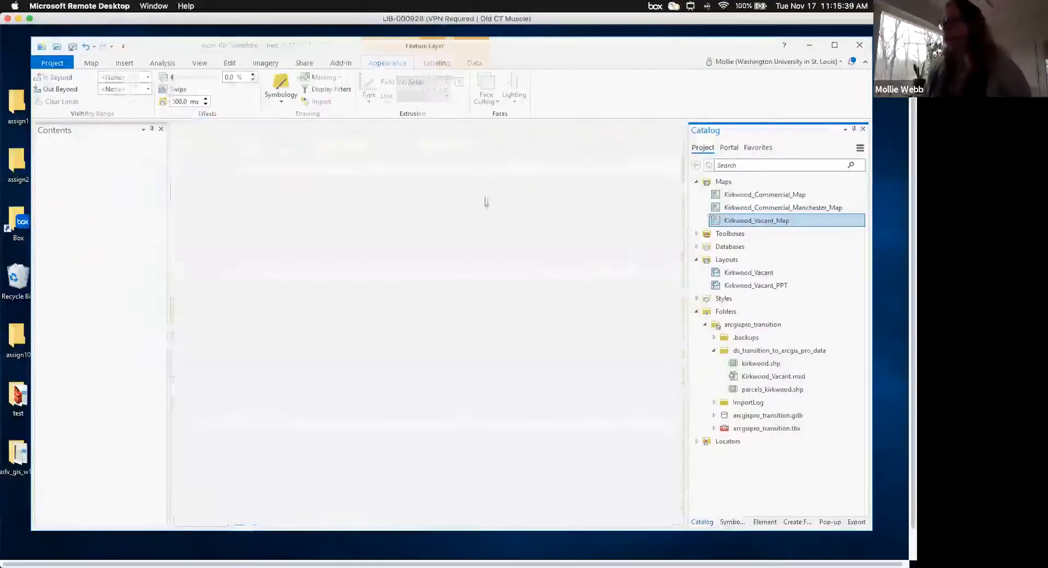
pyautogui.doubleClick(781, 208)
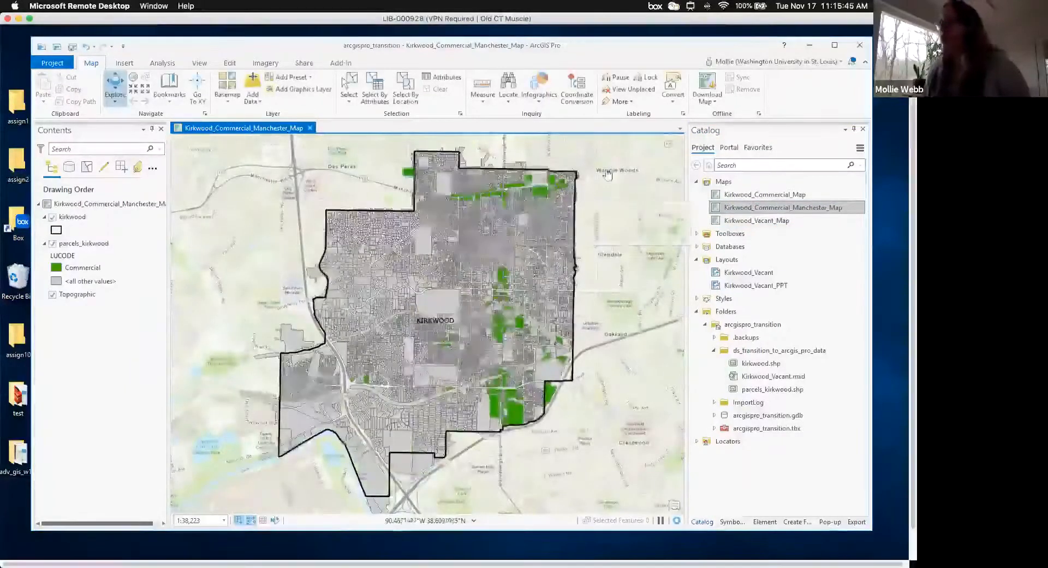
pyautogui.moveTo(498, 242); pyautogui.dragTo(480, 274)
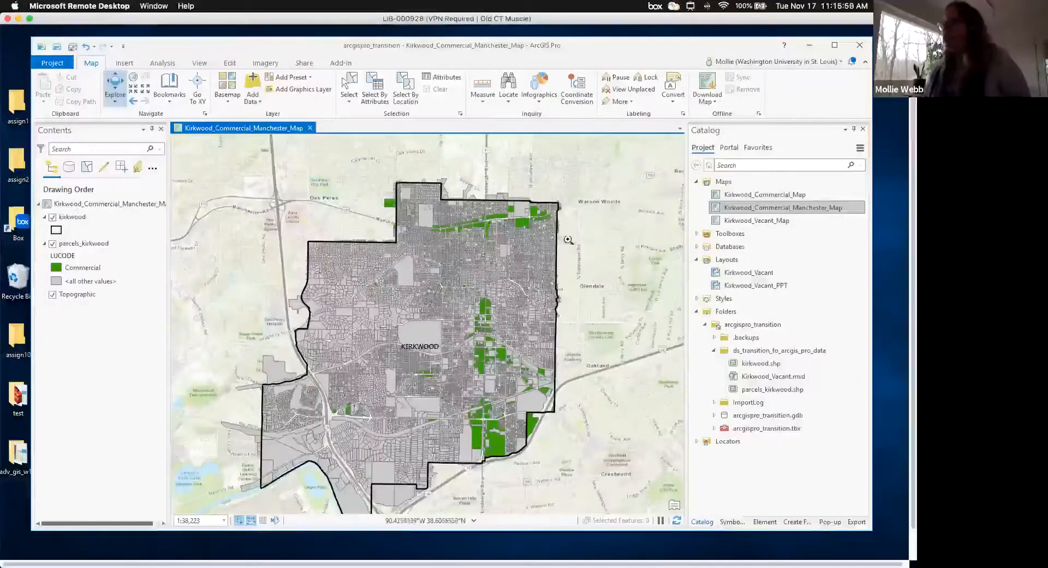
pyautogui.moveTo(572, 241); pyautogui.dragTo(571, 241)
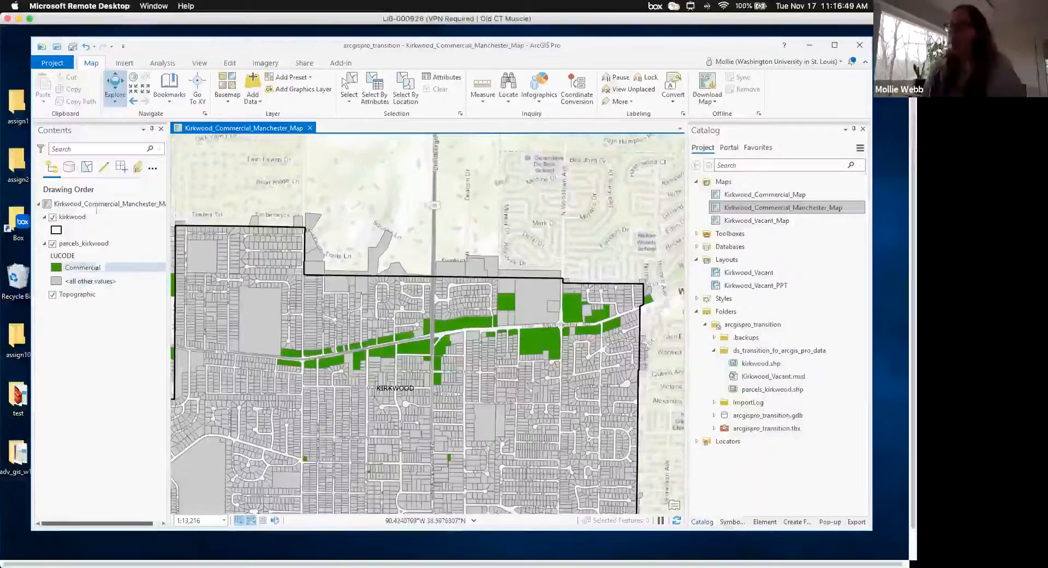
pyautogui.click(84, 244)
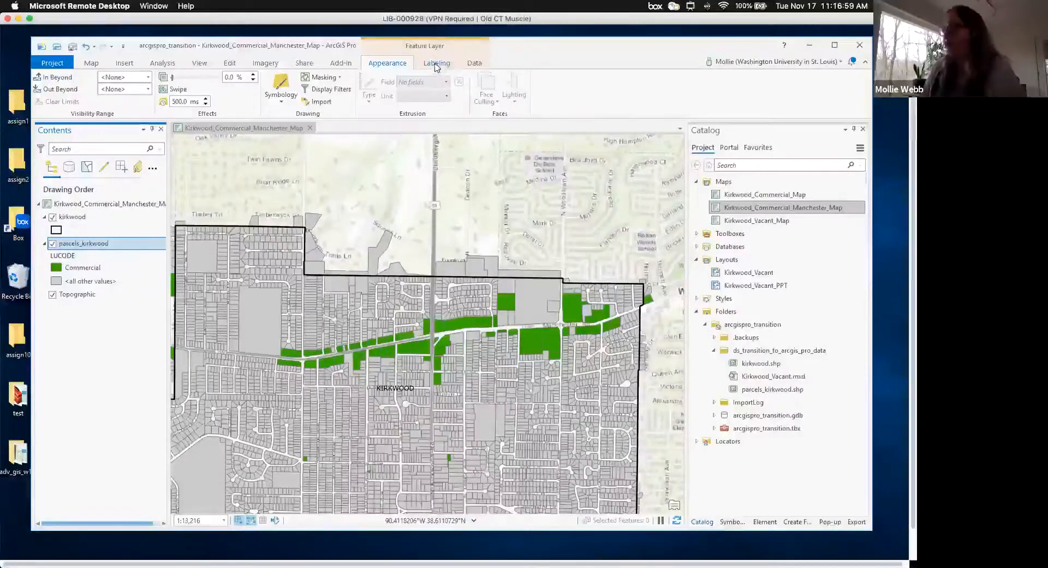
# - Create a label class named 'Commercial' for parcels_kirkwood from the Labeling tab
pyautogui.click(436, 63)
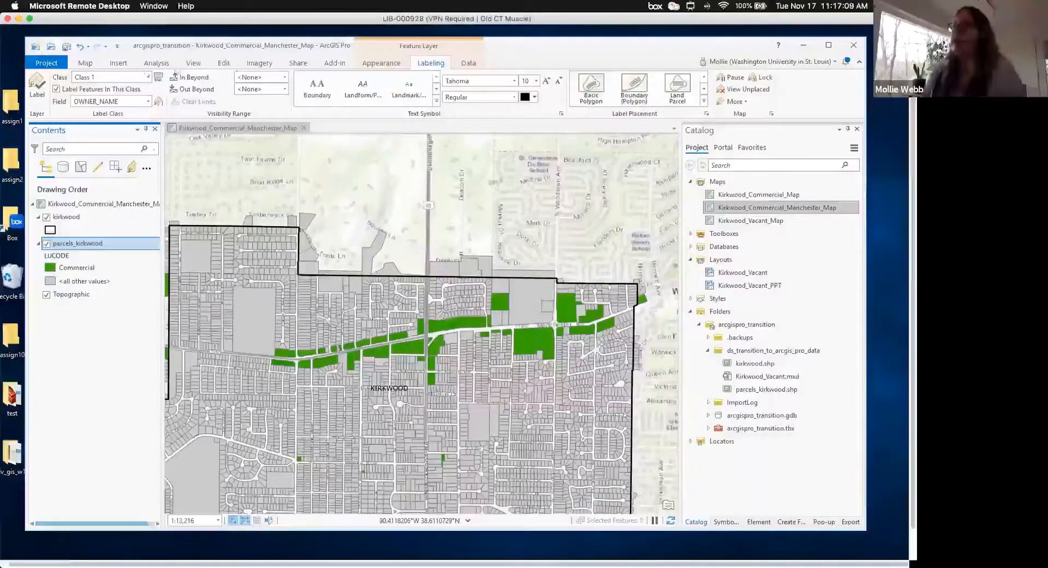
pyautogui.click(148, 80)
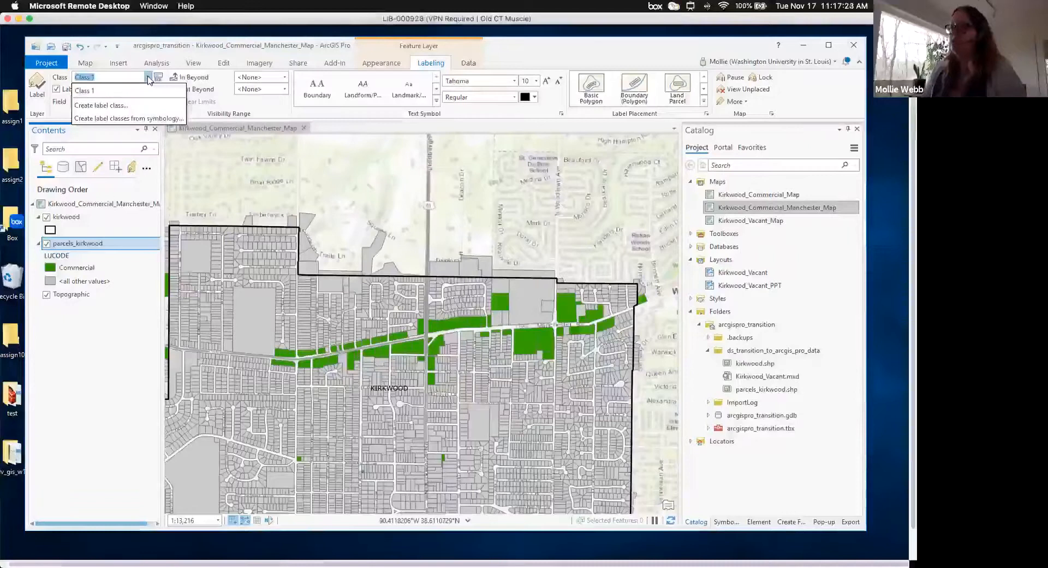
pyautogui.click(132, 106)
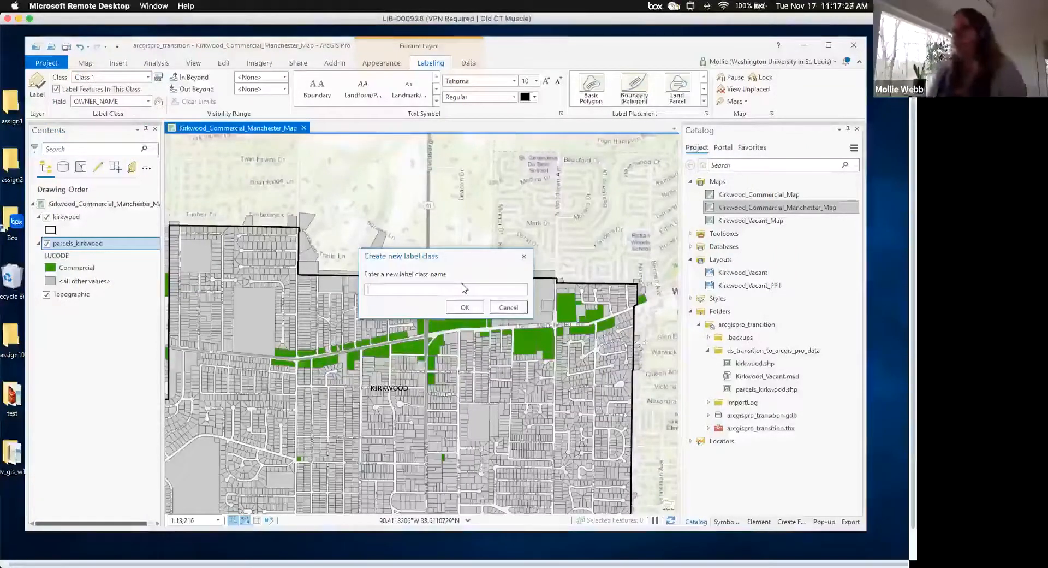
pyautogui.write('C')
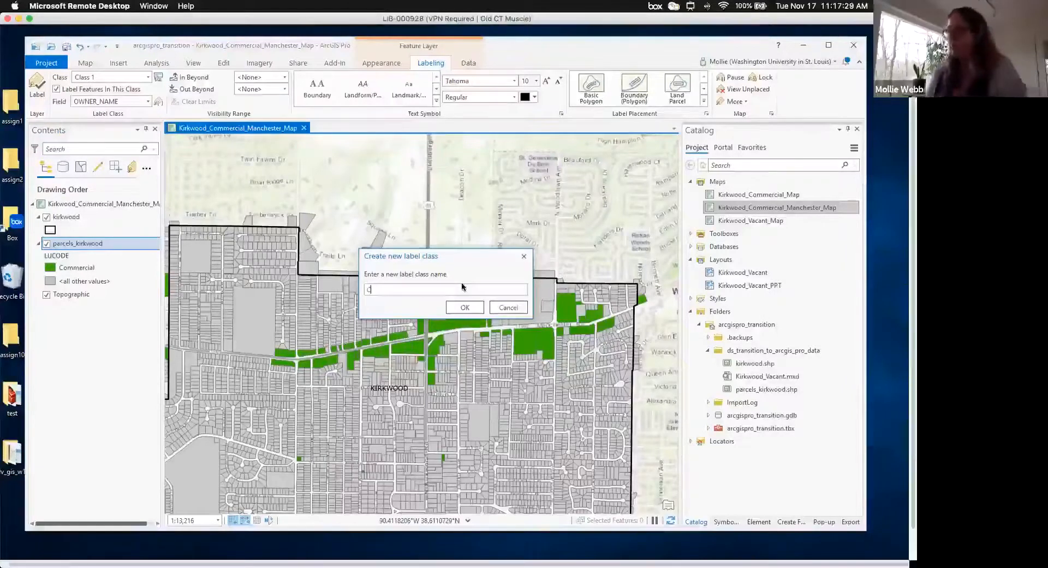
pyautogui.write('ommer')
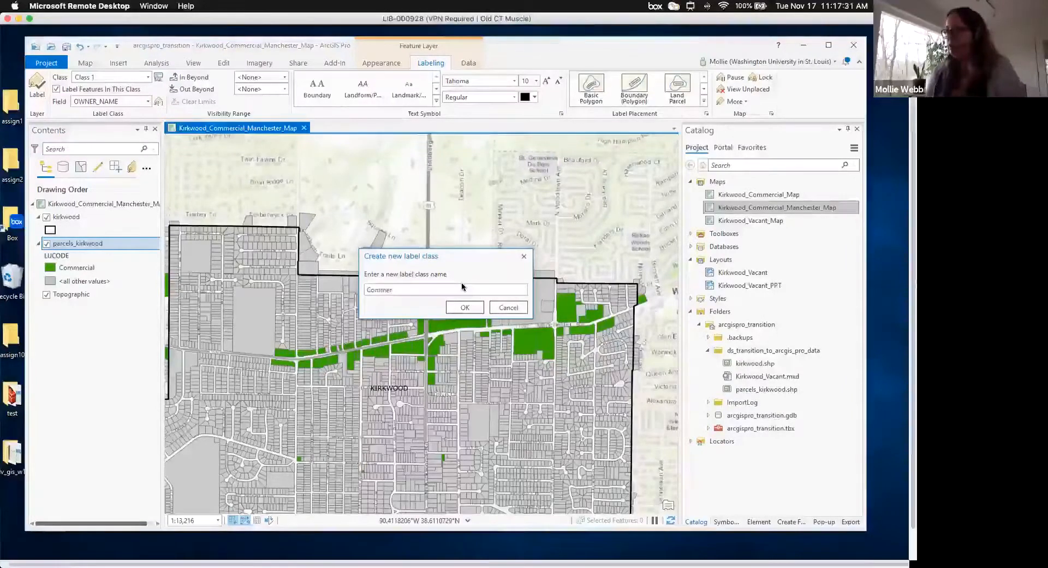
pyautogui.write('cial')
pyautogui.click(464, 308)
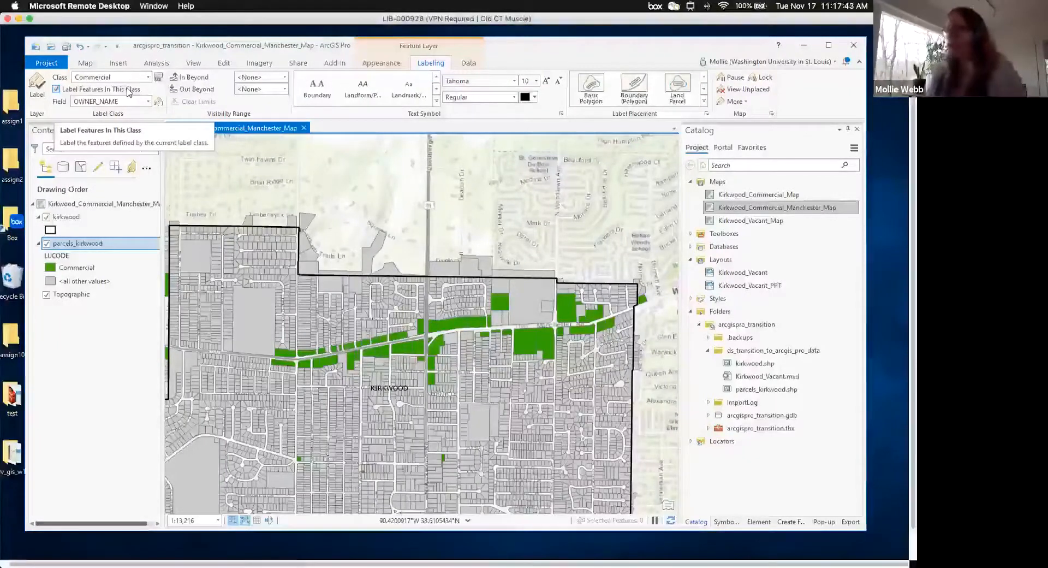
# - Add the query 'LUCODE is equal to Commercial' to the Commercial label class and apply it
pyautogui.click(158, 79)
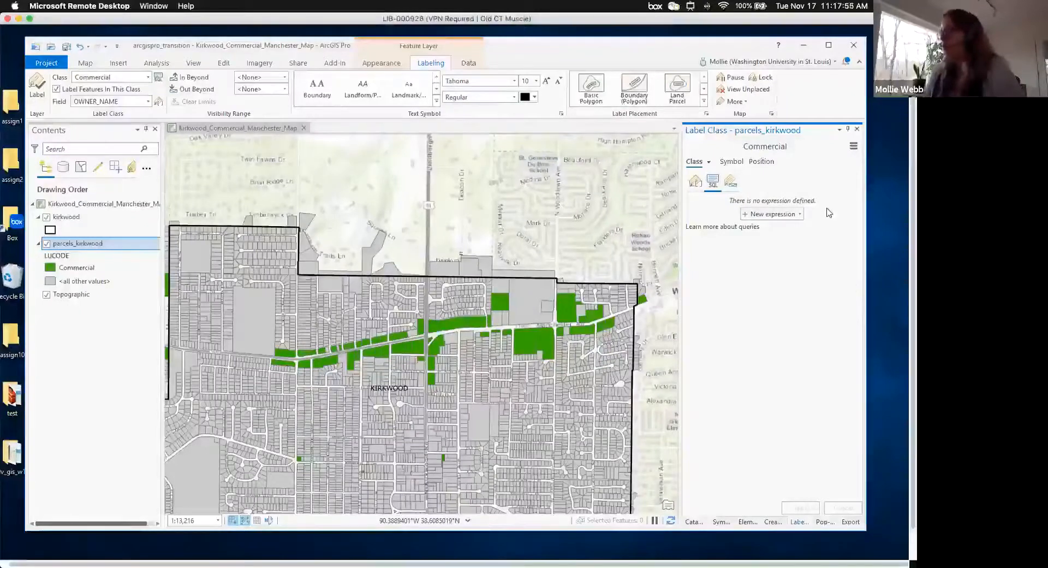
pyautogui.click(766, 216)
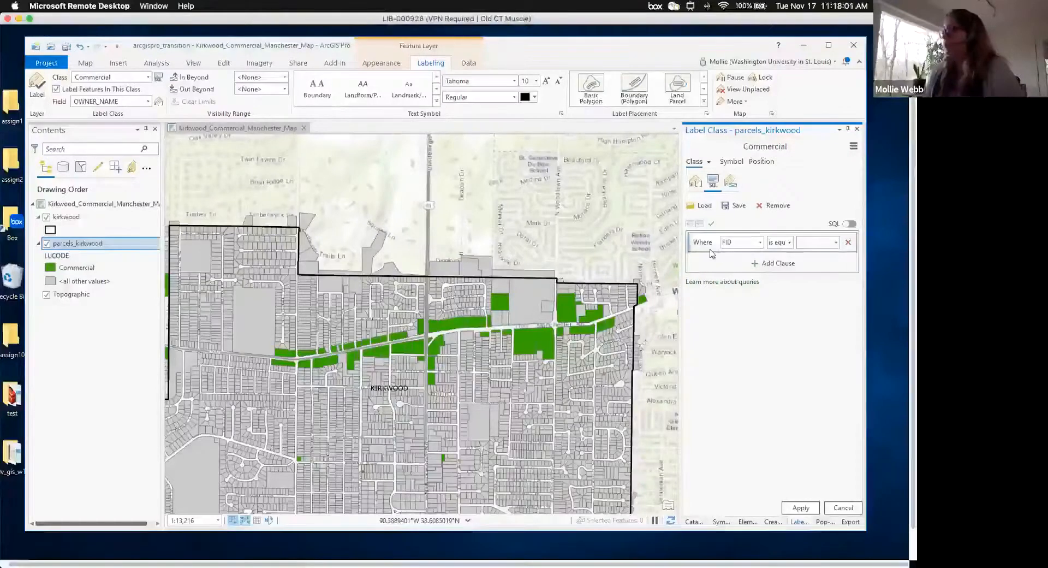
pyautogui.click(761, 242)
pyautogui.scroll(-3, 775, 289)
pyautogui.scroll(-2, 776, 306)
pyautogui.moveTo(776, 322); pyautogui.dragTo(775, 318)
pyautogui.click(747, 411)
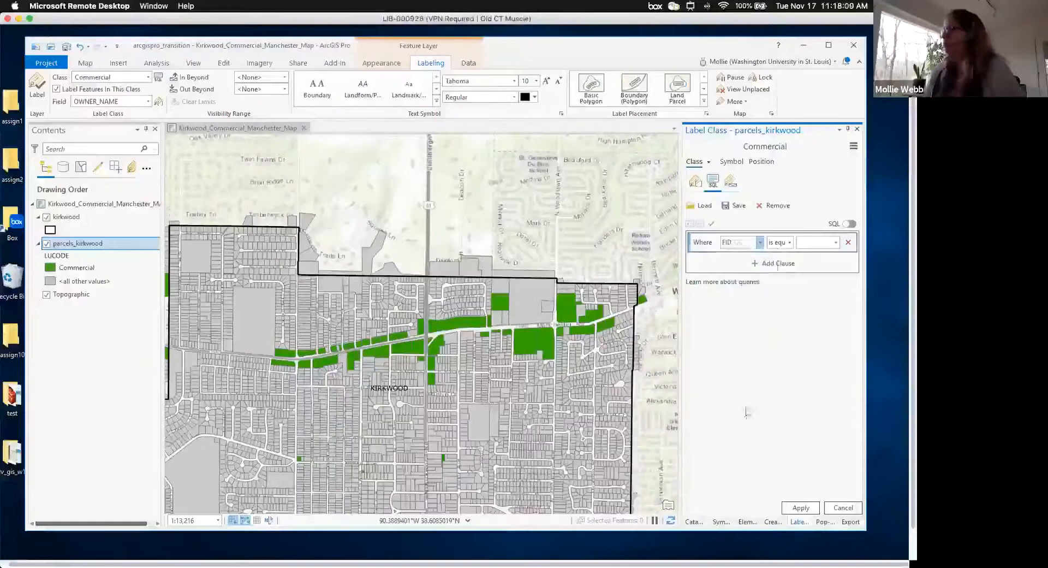
pyautogui.click(835, 243)
pyautogui.click(828, 265)
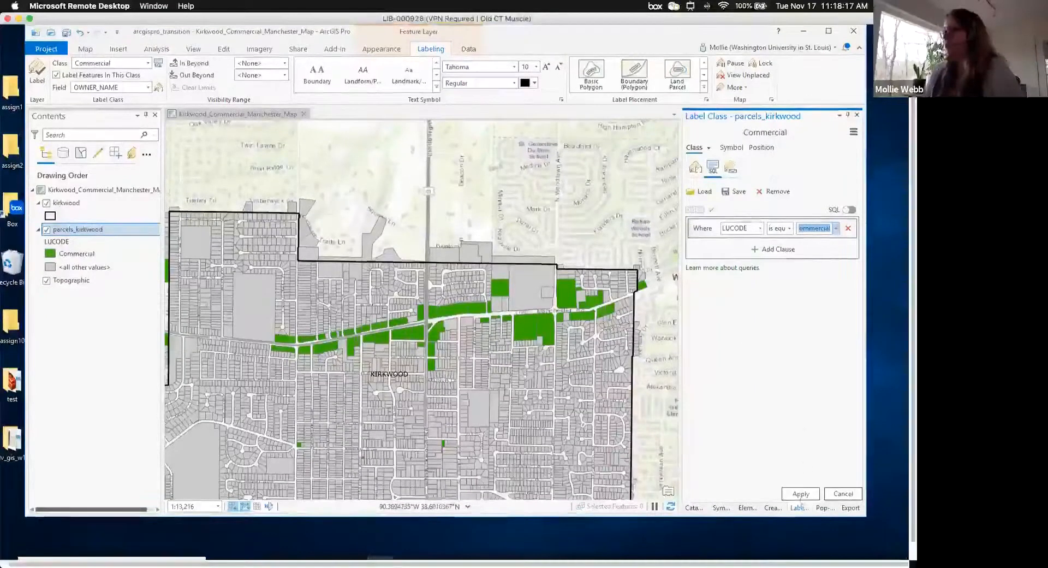
pyautogui.click(801, 498)
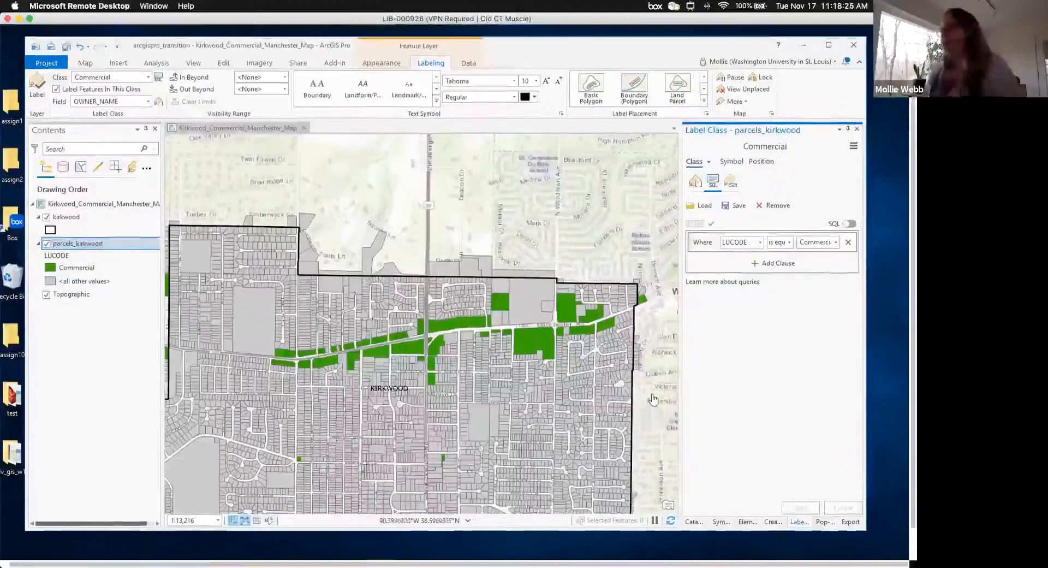
pyautogui.scroll(1, 654, 399)
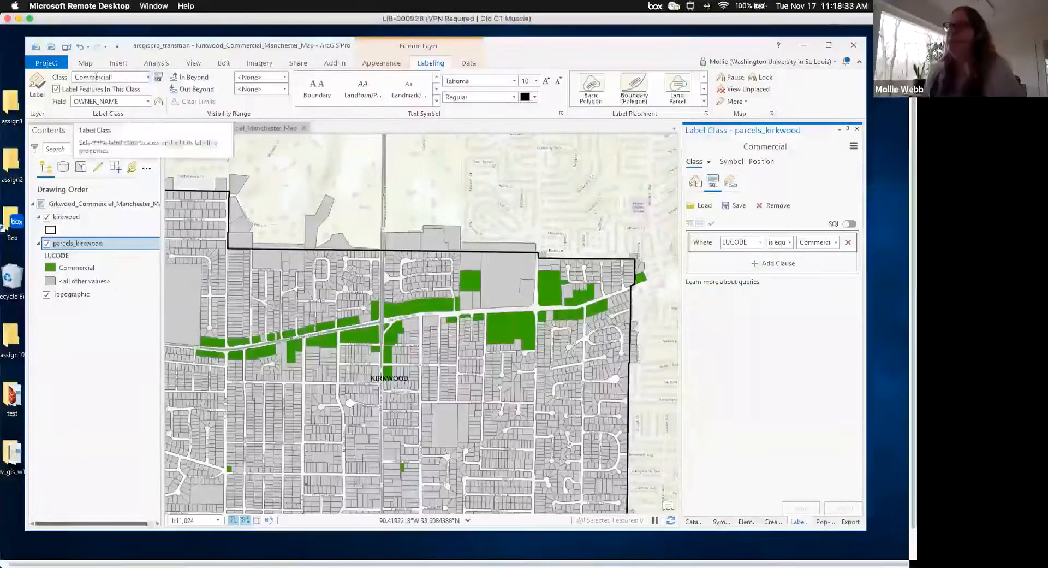
# - Label the parcels with the PROP_ADD field, exclude Class 1 from labeling, and turn labeling on
pyautogui.click(147, 102)
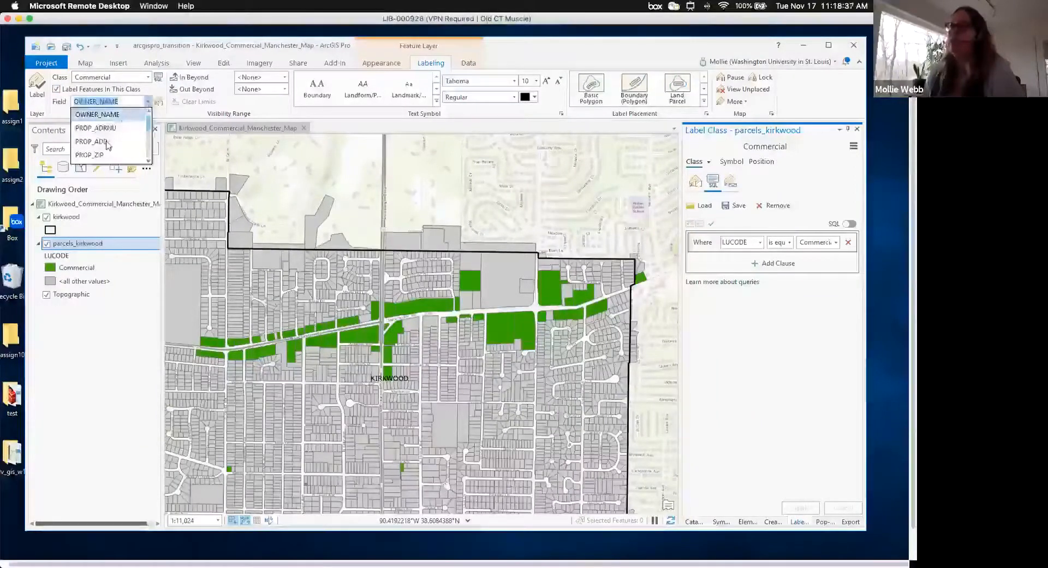
pyautogui.click(107, 141)
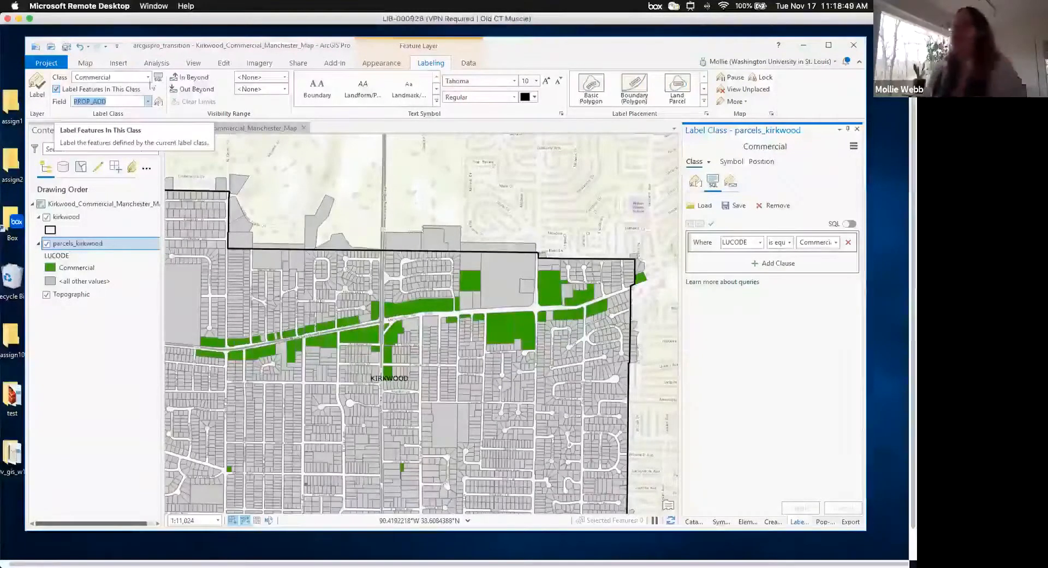
pyautogui.click(148, 77)
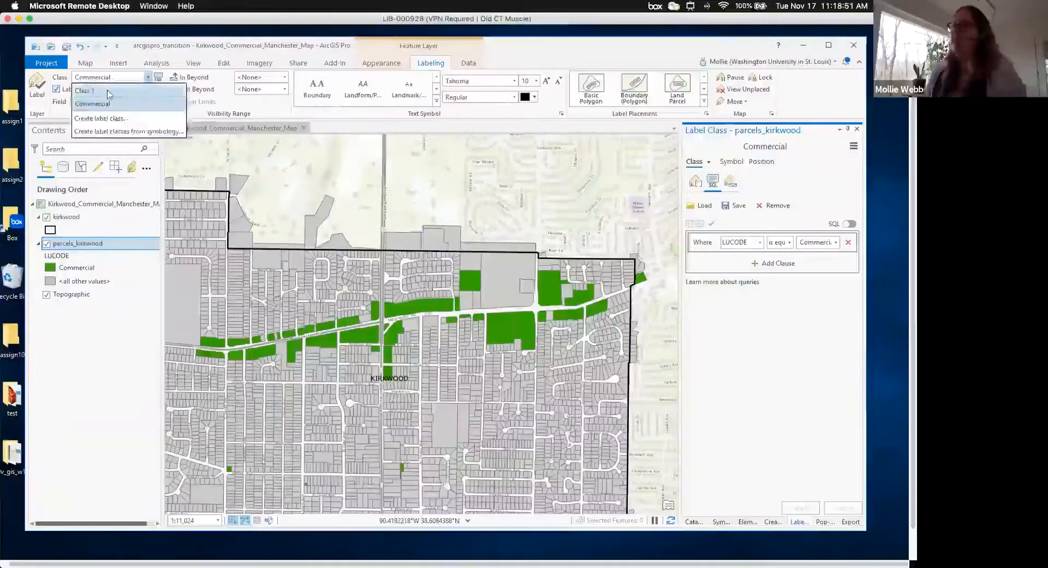
pyautogui.click(109, 91)
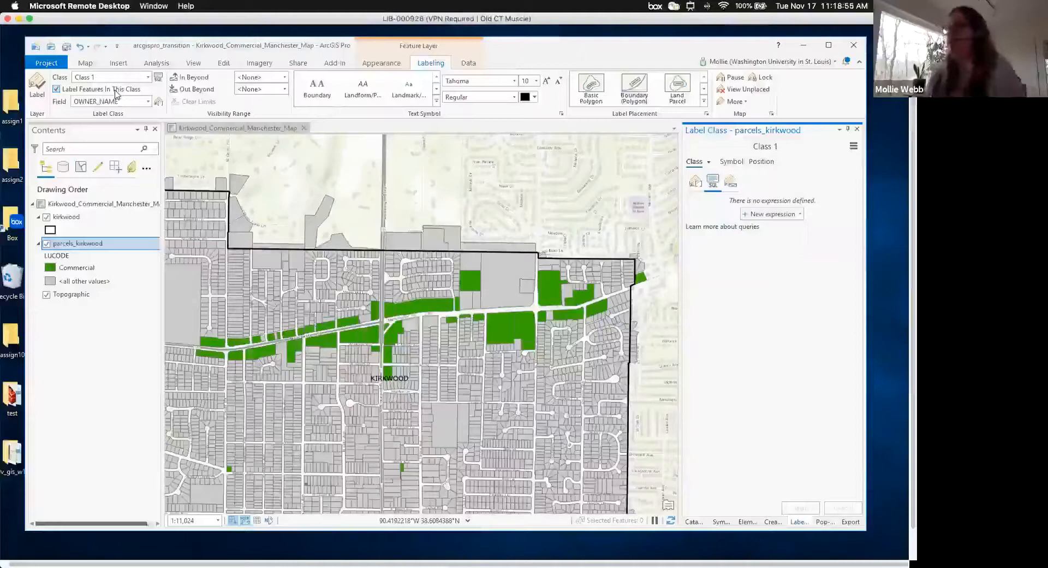
pyautogui.click(56, 90)
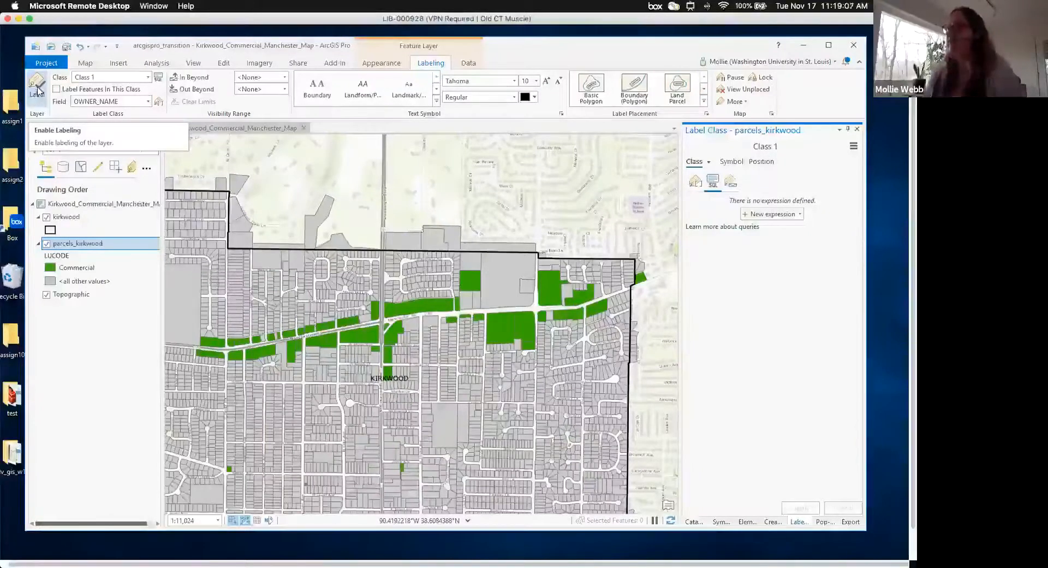
pyautogui.click(38, 87)
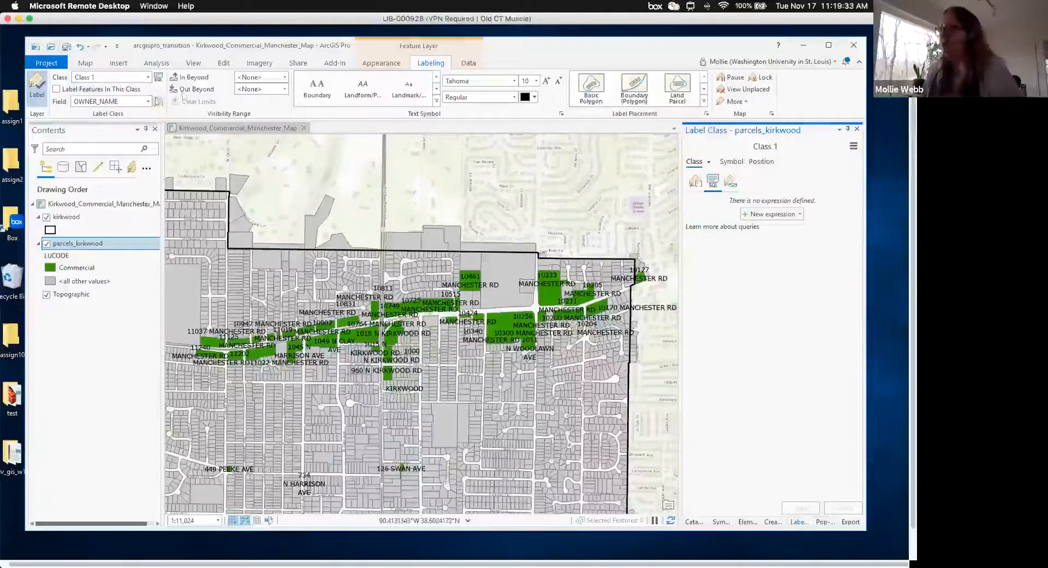
# - Change the Class 1 font, set the Commercial label class font to Times New Roman, and refresh the map
pyautogui.click(515, 80)
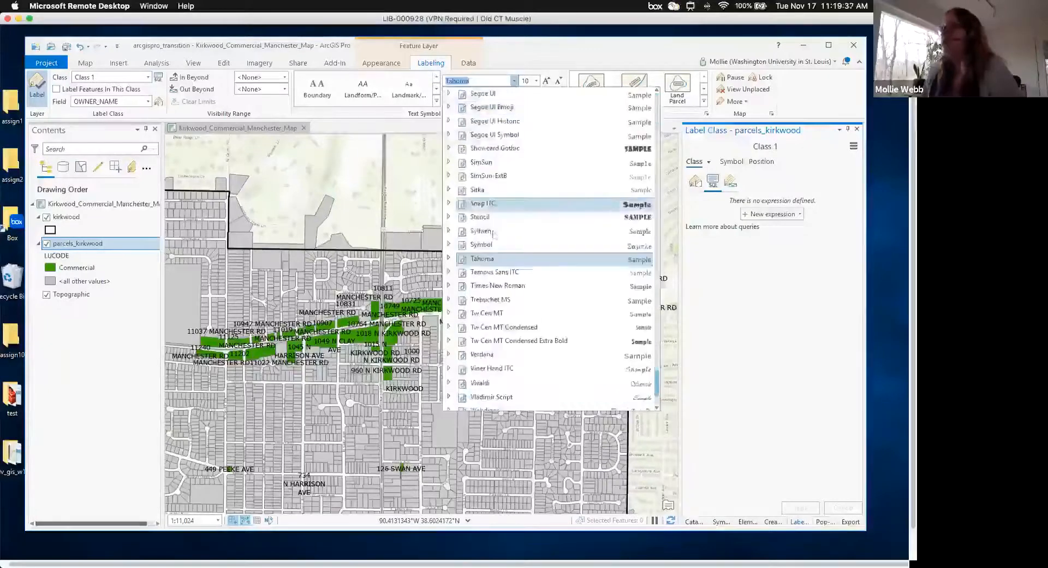
pyautogui.click(510, 286)
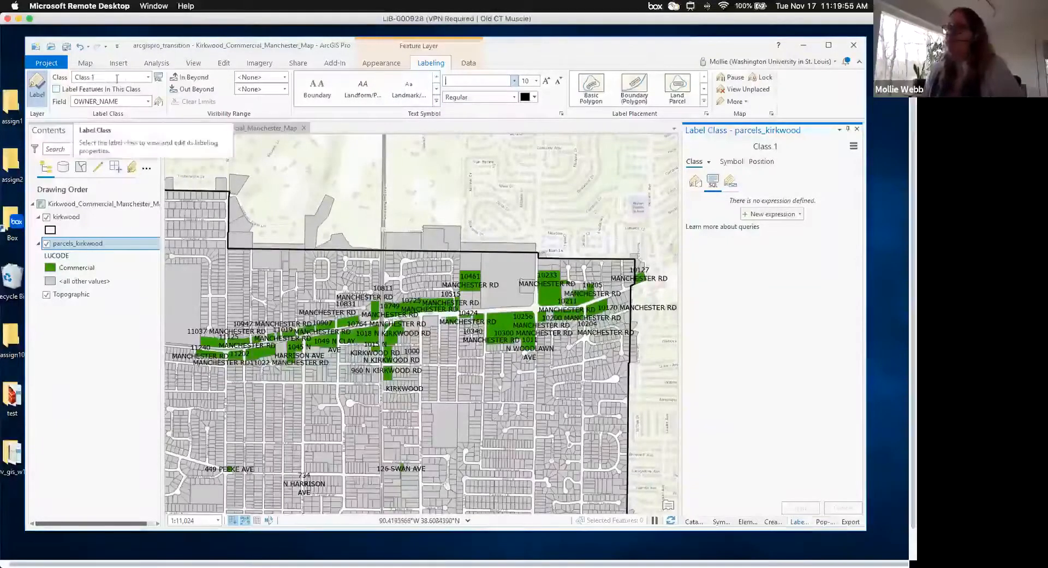
pyautogui.click(148, 77)
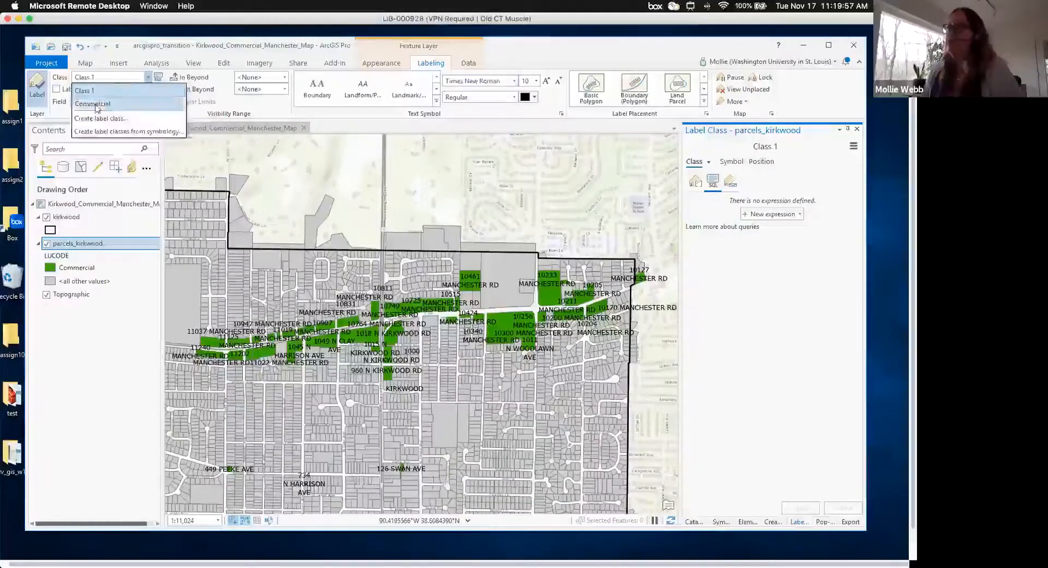
pyautogui.click(96, 103)
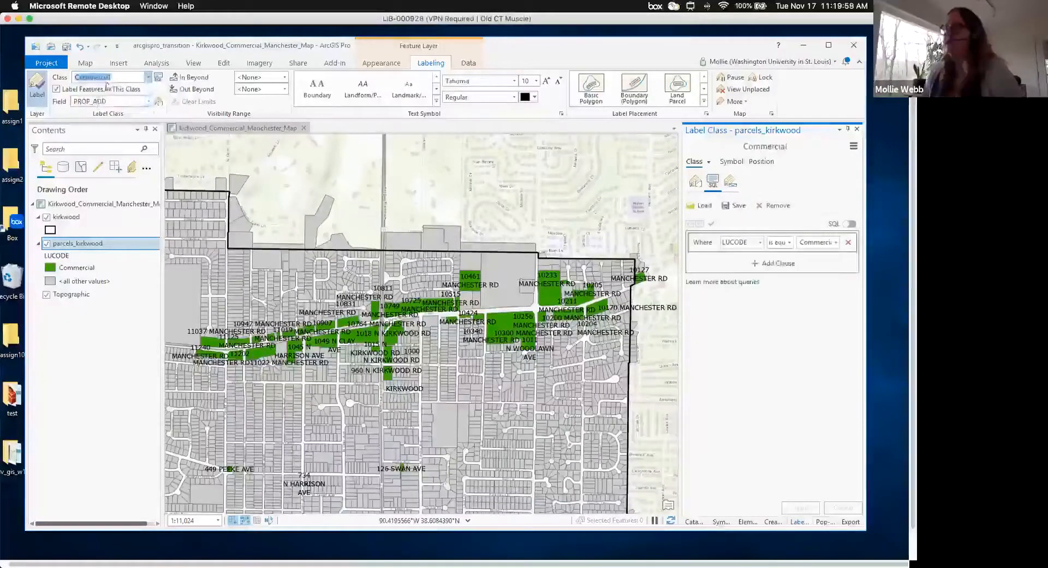
pyautogui.click(514, 81)
pyautogui.click(498, 259)
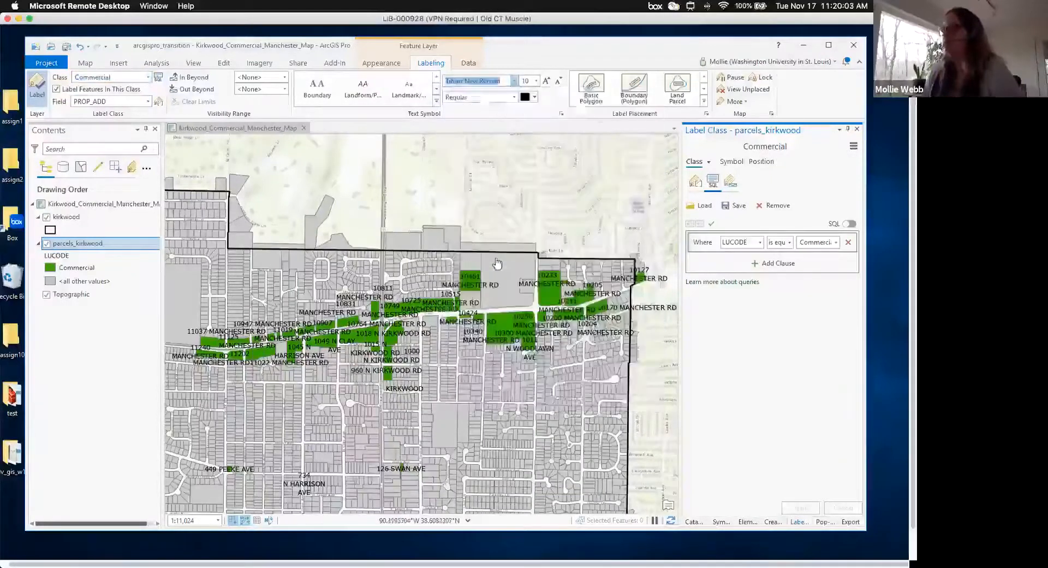
pyautogui.click(671, 522)
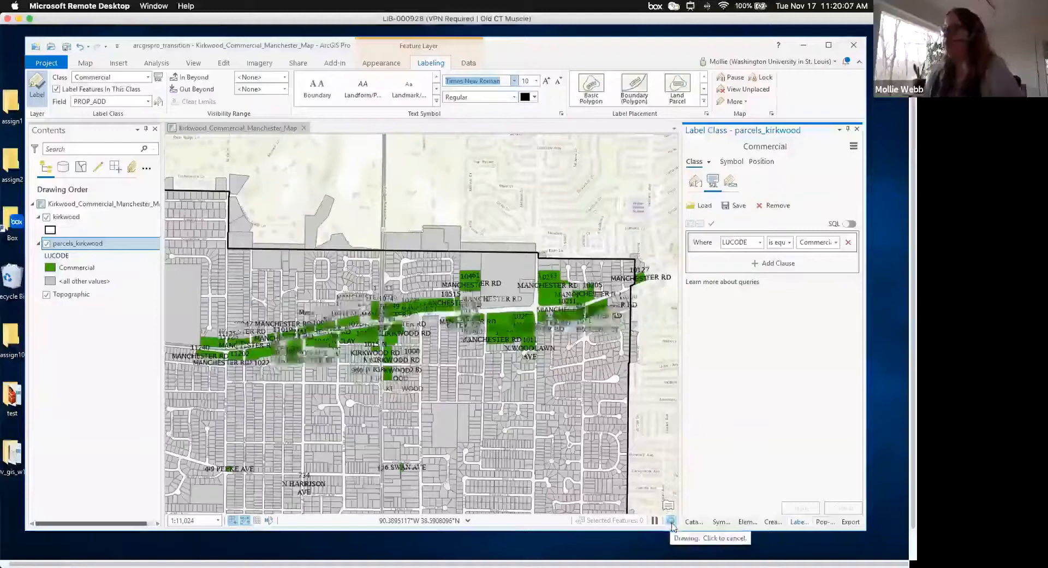
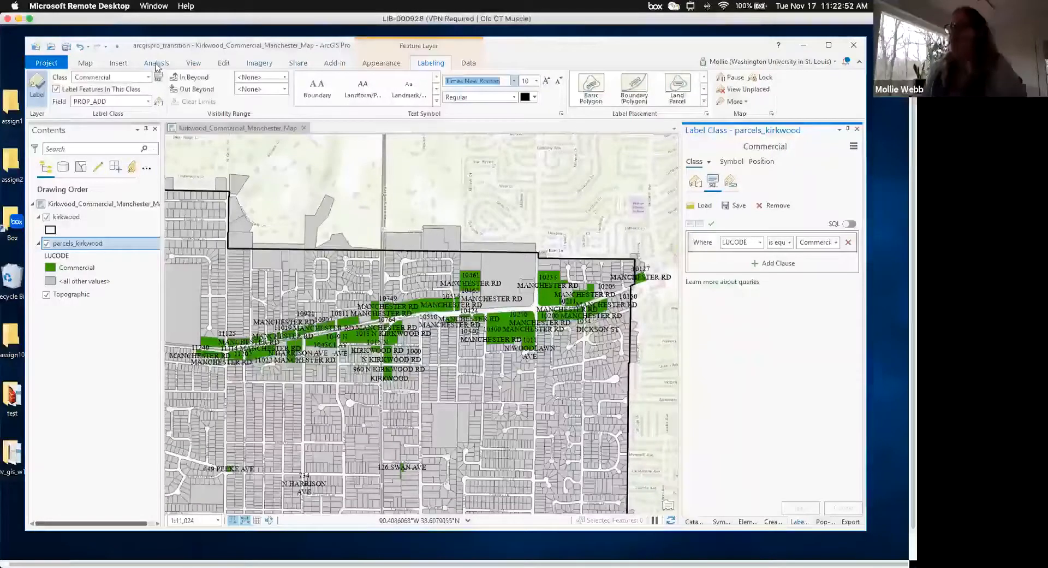
# - Switch the ribbon from the labeling options to the Analysis tab
pyautogui.click(157, 65)
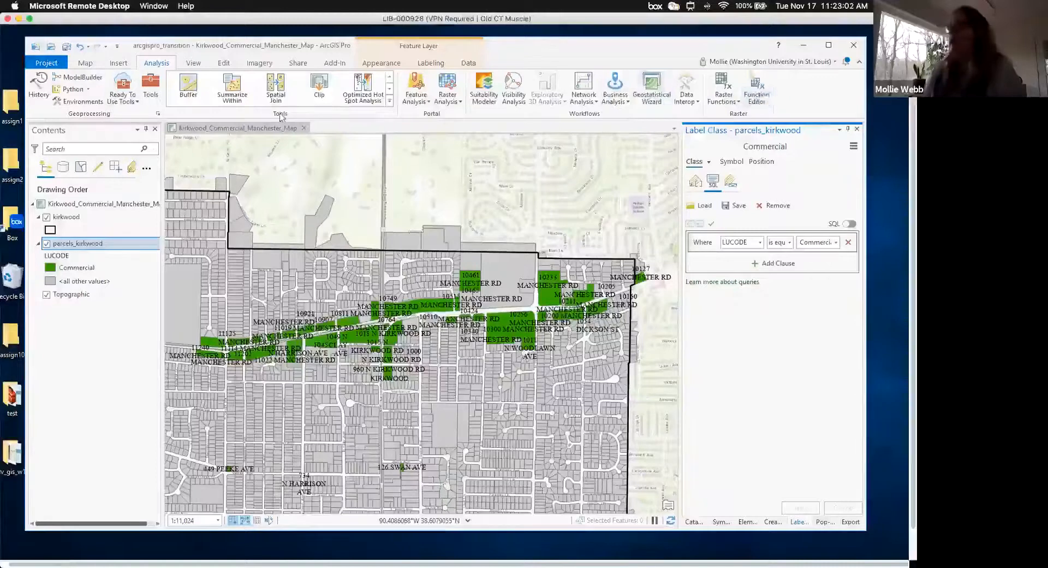
# - Browse the full Analysis Tools gallery and its category filter, then close it
pyautogui.click(118, 63)
pyautogui.hscroll(-1, 120, 64)
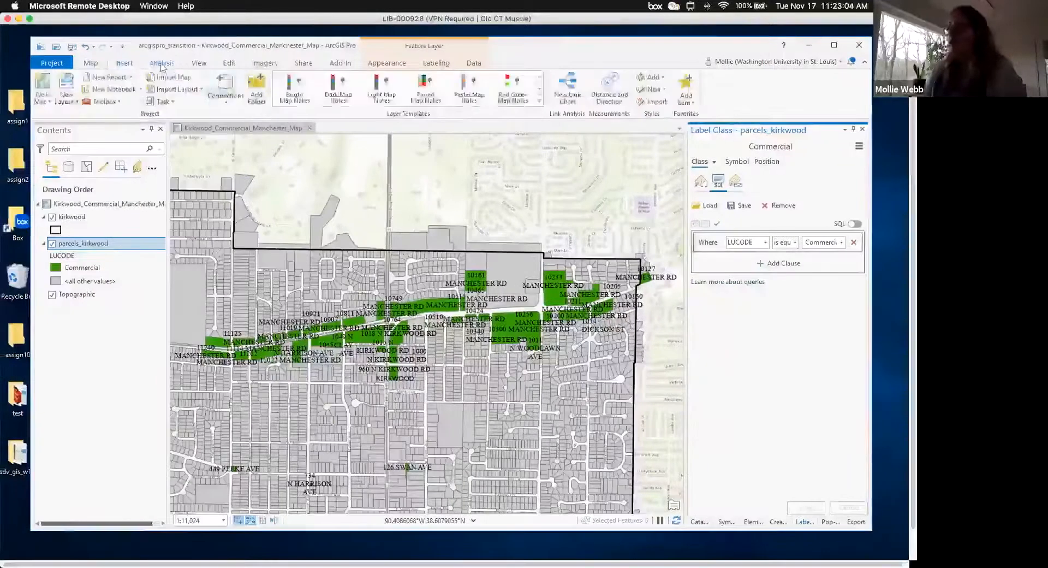
pyautogui.click(162, 64)
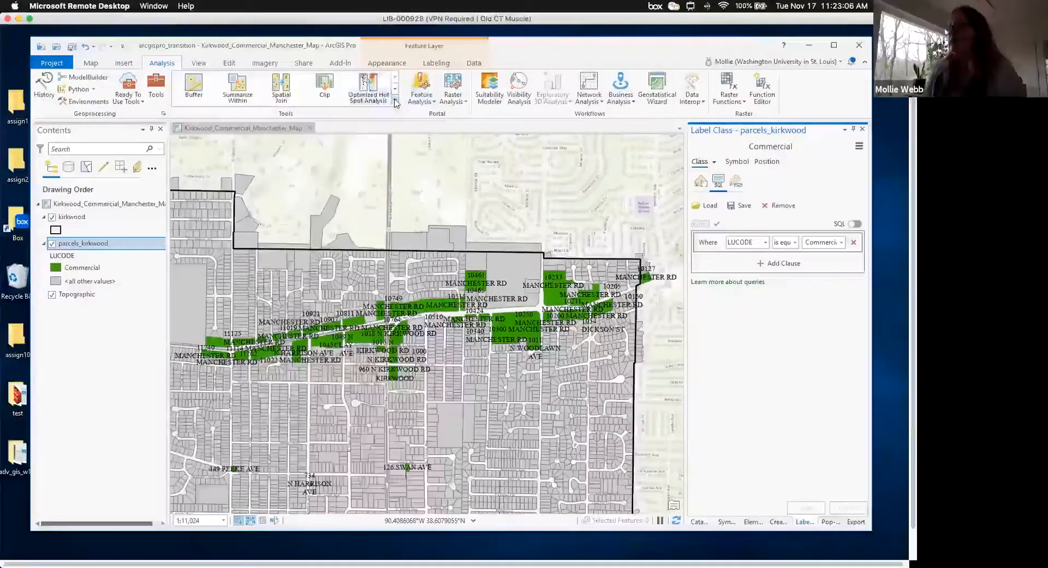
pyautogui.click(395, 102)
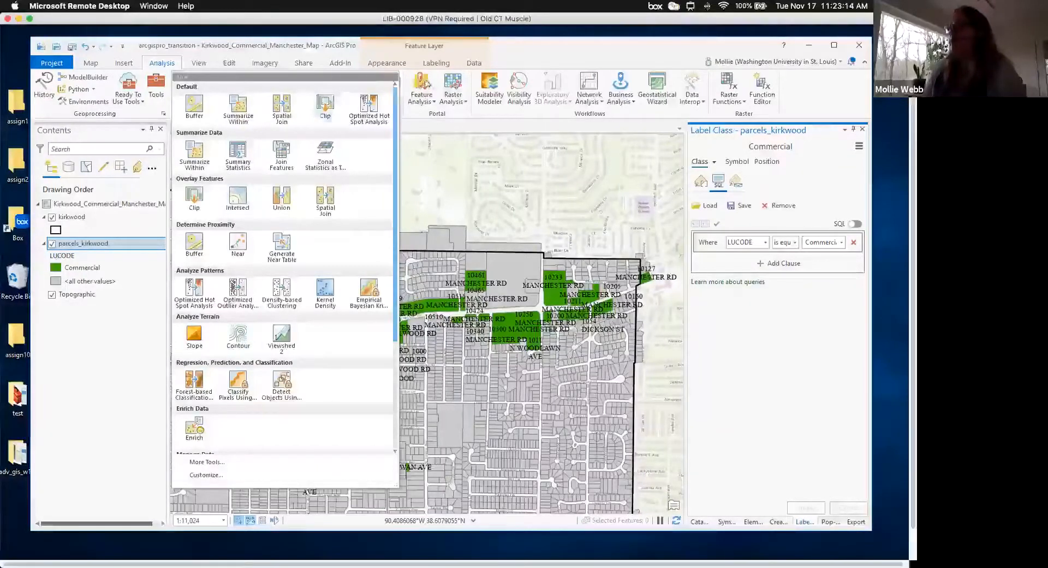
pyautogui.click(395, 78)
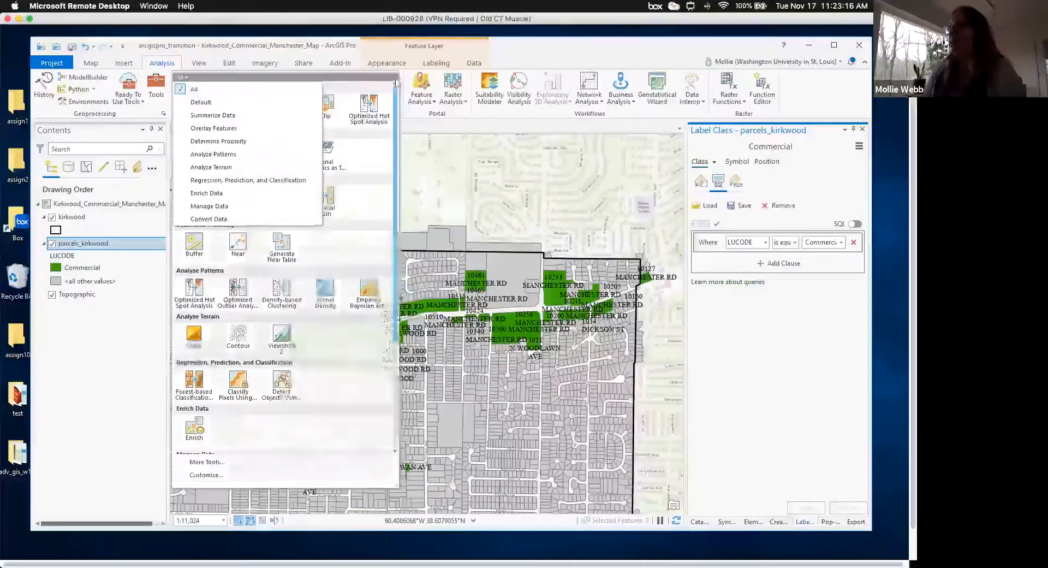
pyautogui.click(485, 86)
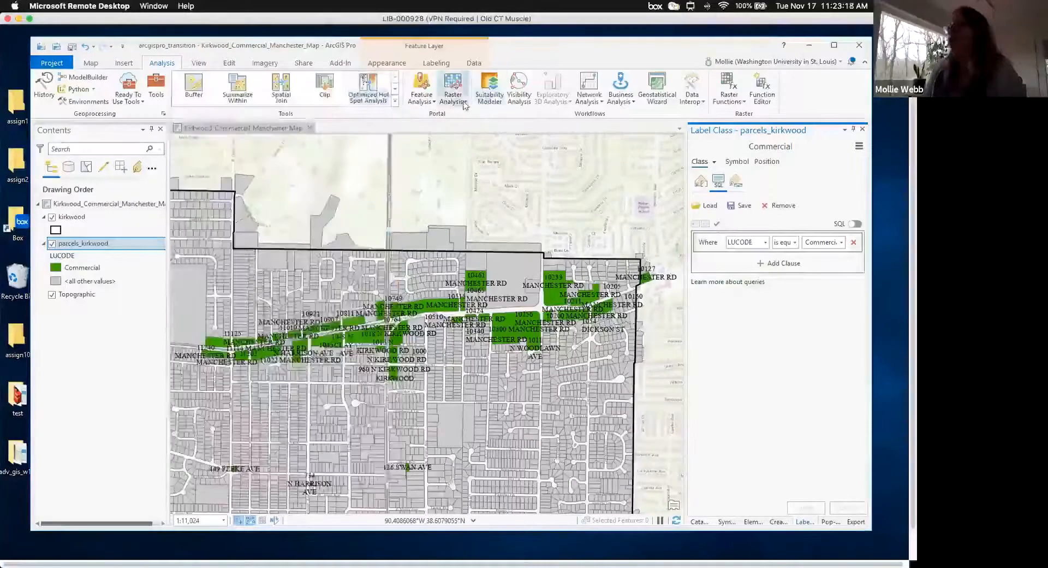
# - Open the Geoprocessing pane listing the favorite tools
pyautogui.click(199, 63)
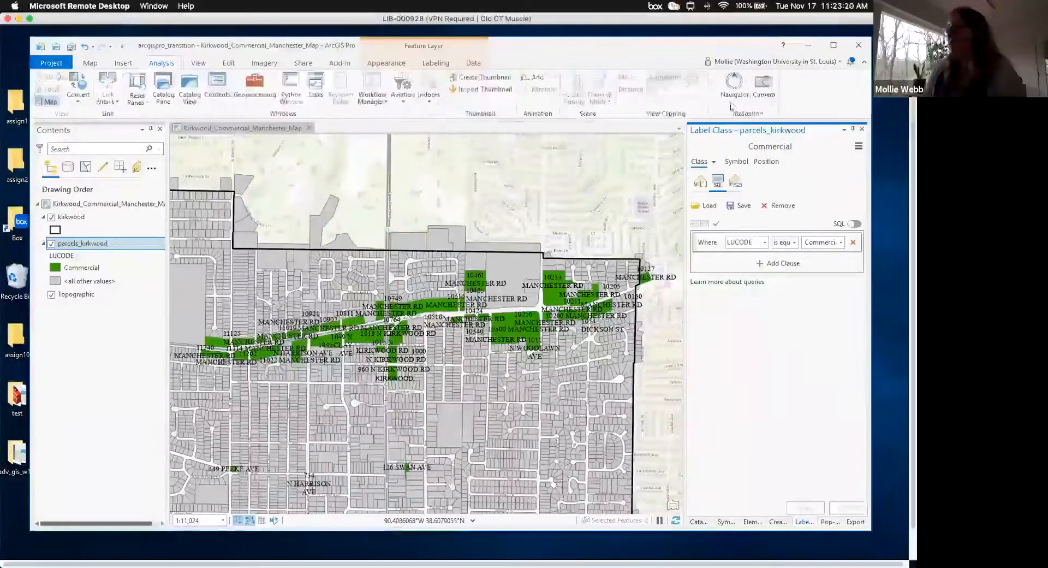
pyautogui.click(158, 62)
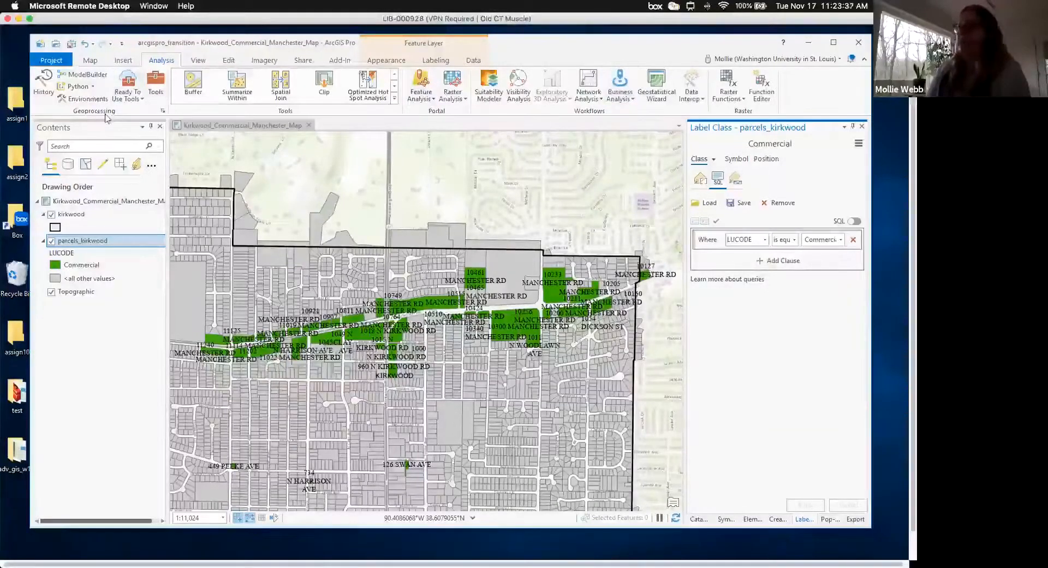
pyautogui.click(157, 84)
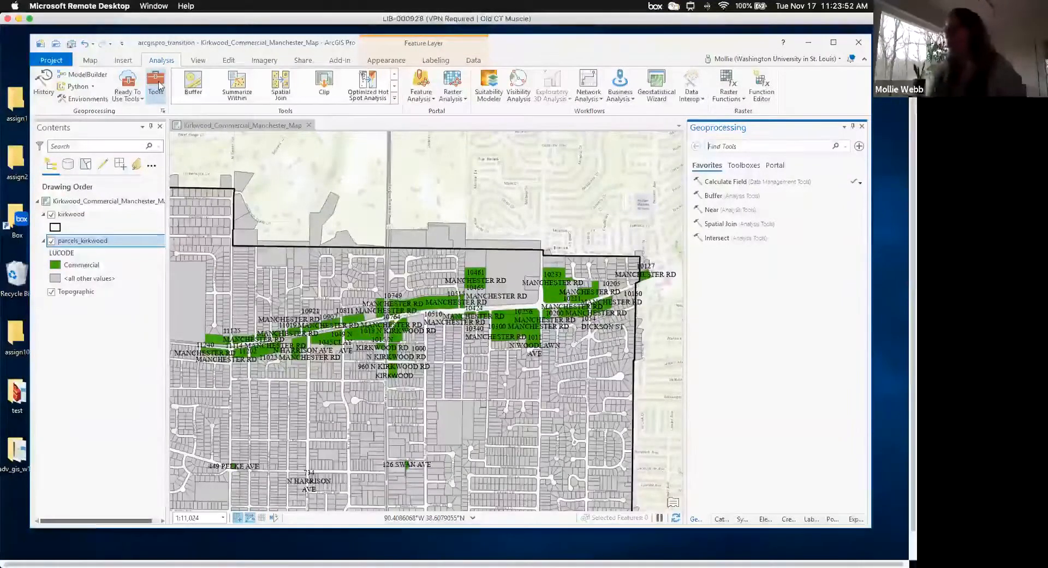
# - Search the tools for 'buffer', then browse the Toolboxes list, peeking into Geocoding Tools
pyautogui.write('buffer')
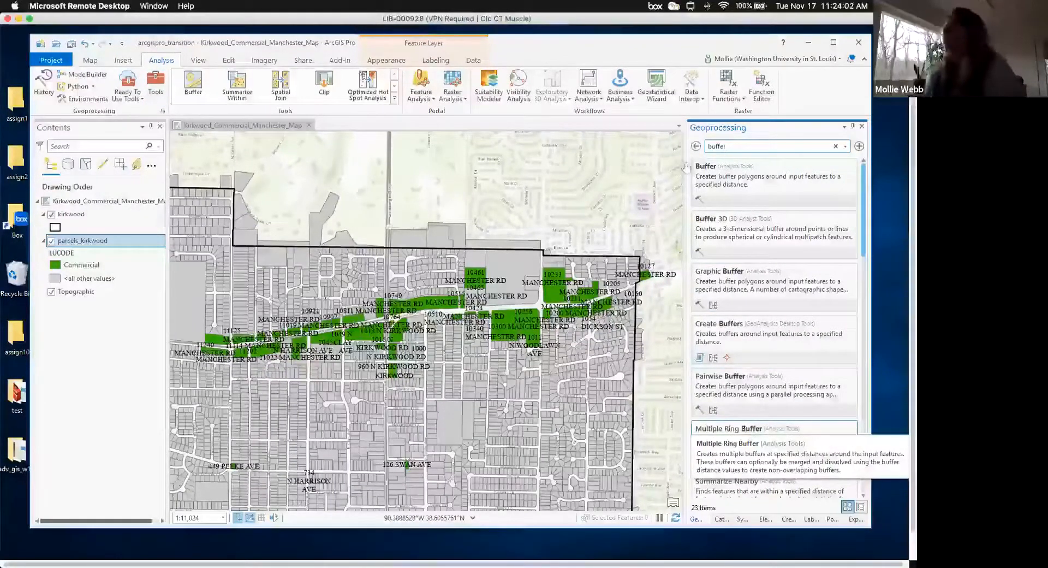
pyautogui.click(696, 146)
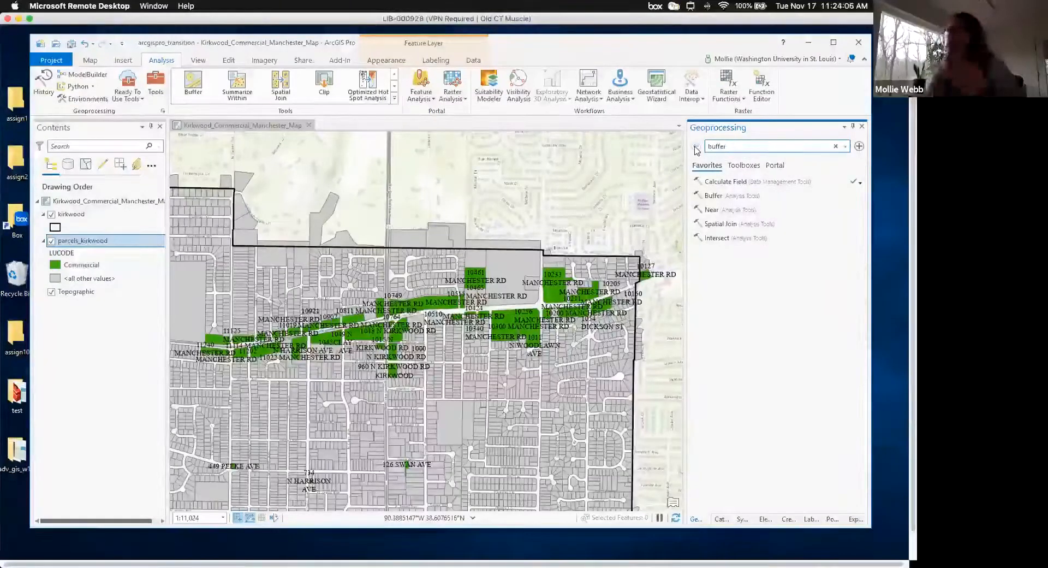
pyautogui.click(745, 165)
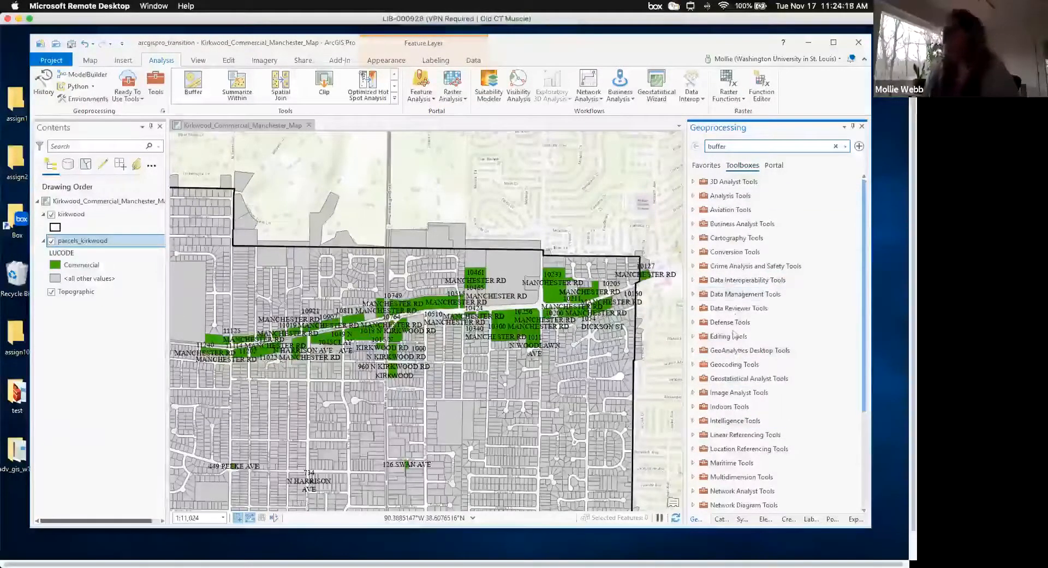
pyautogui.click(694, 366)
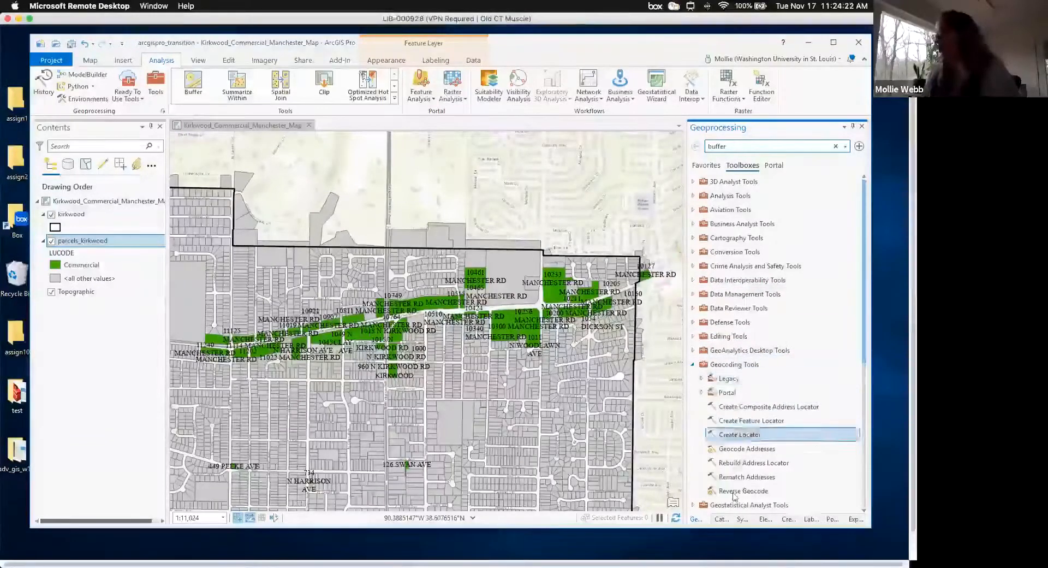
pyautogui.click(693, 364)
pyautogui.scroll(-1, 694, 367)
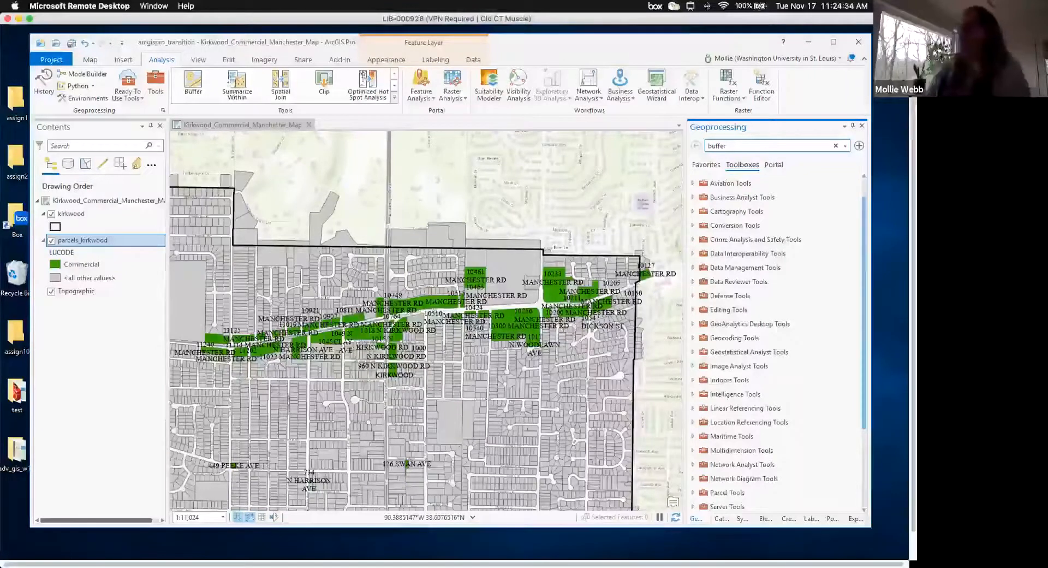
pyautogui.hscroll(1, 237, 86)
pyautogui.scroll(-1, 242, 88)
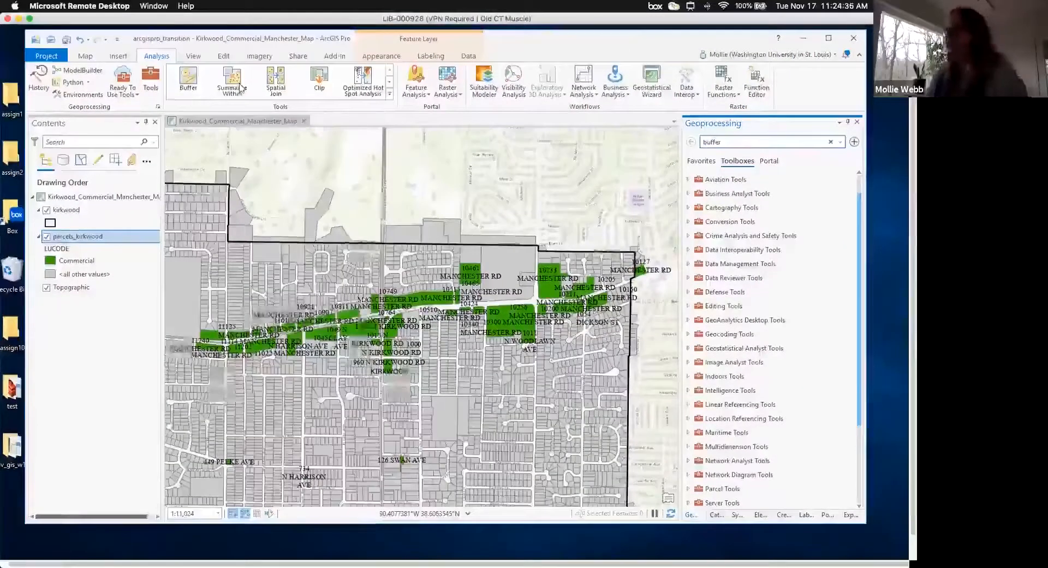
pyautogui.scroll(-5, 241, 88)
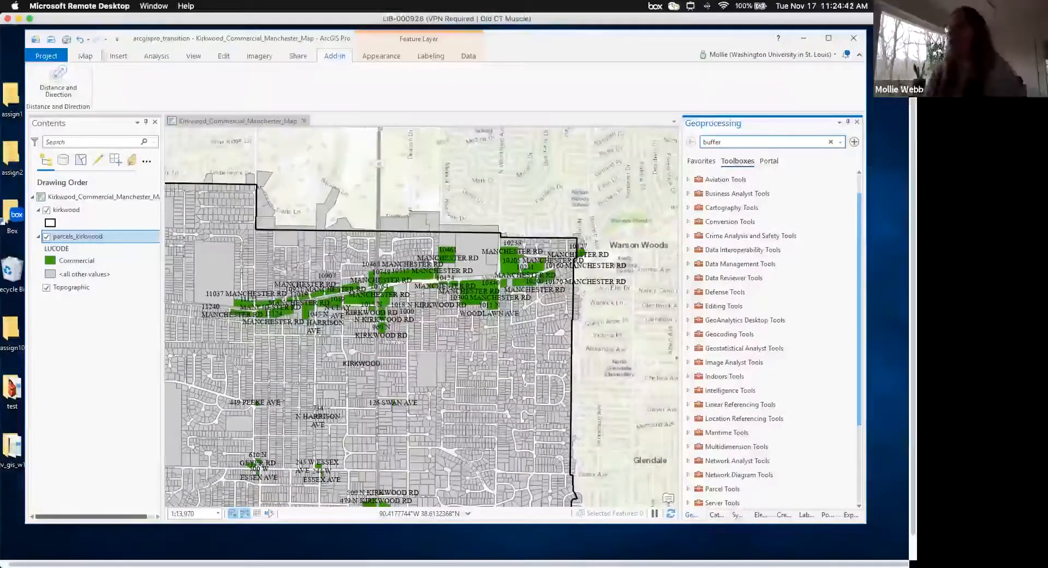
# - Make the Kirkwood map view active and return to the Favorites tools list
pyautogui.click(85, 57)
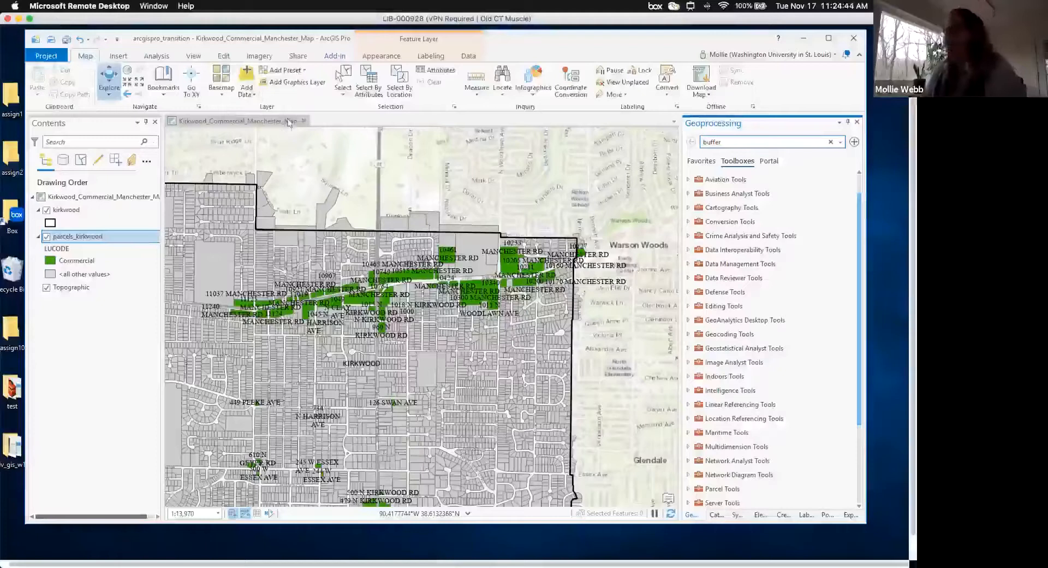
pyautogui.click(289, 122)
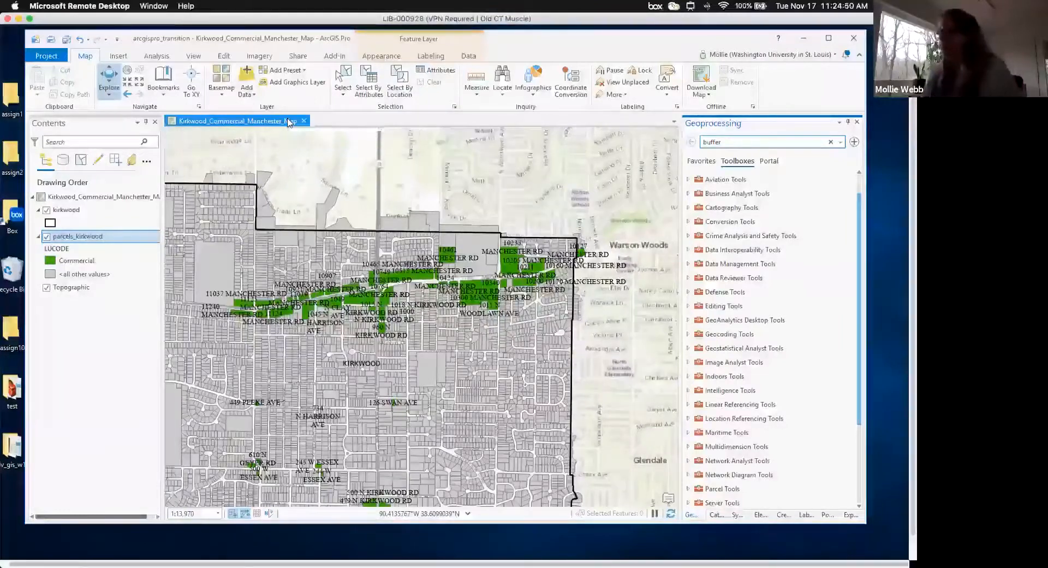
pyautogui.click(155, 57)
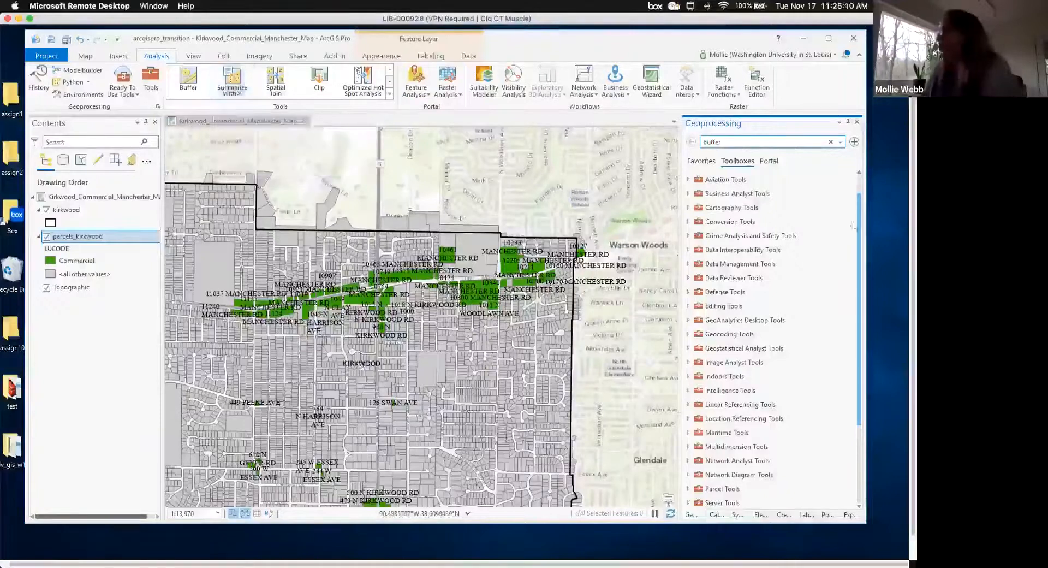
pyautogui.click(704, 162)
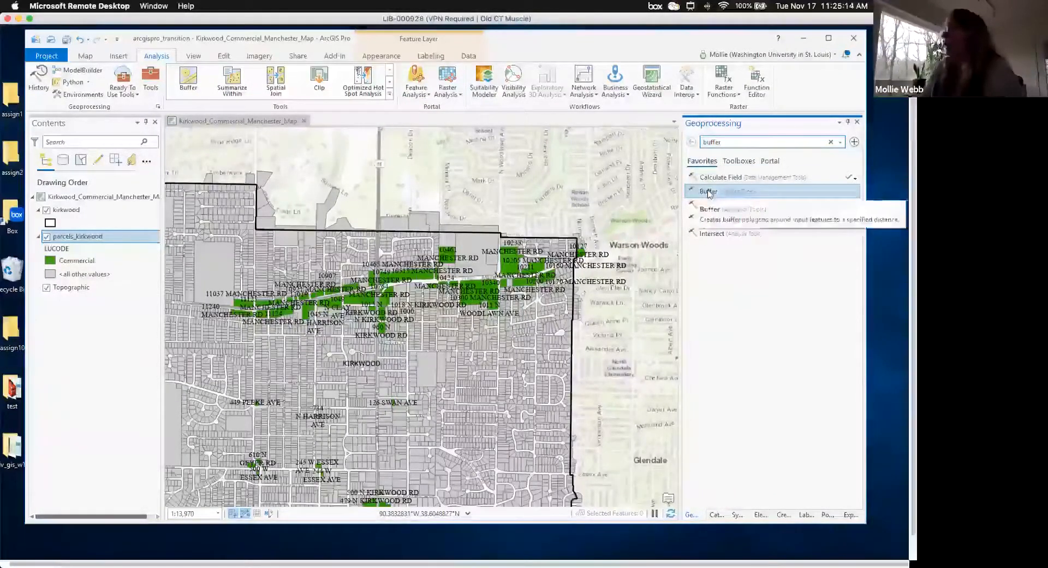
# - Set up Buffer on kirkwood, outputting kirkwood_buff_1mi.shp in the arcgispro_transition folder
pyautogui.click(708, 192)
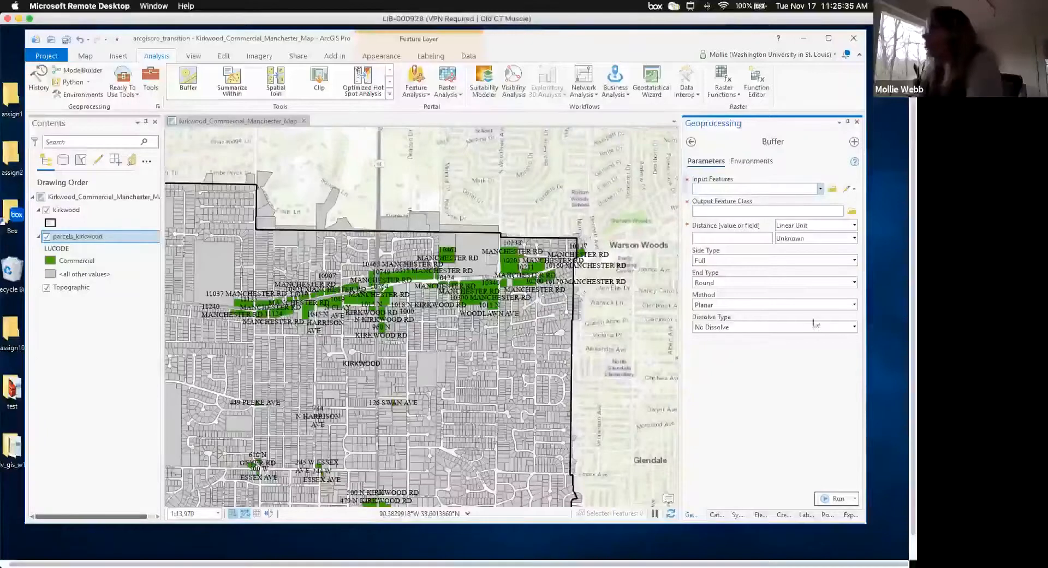
pyautogui.click(819, 190)
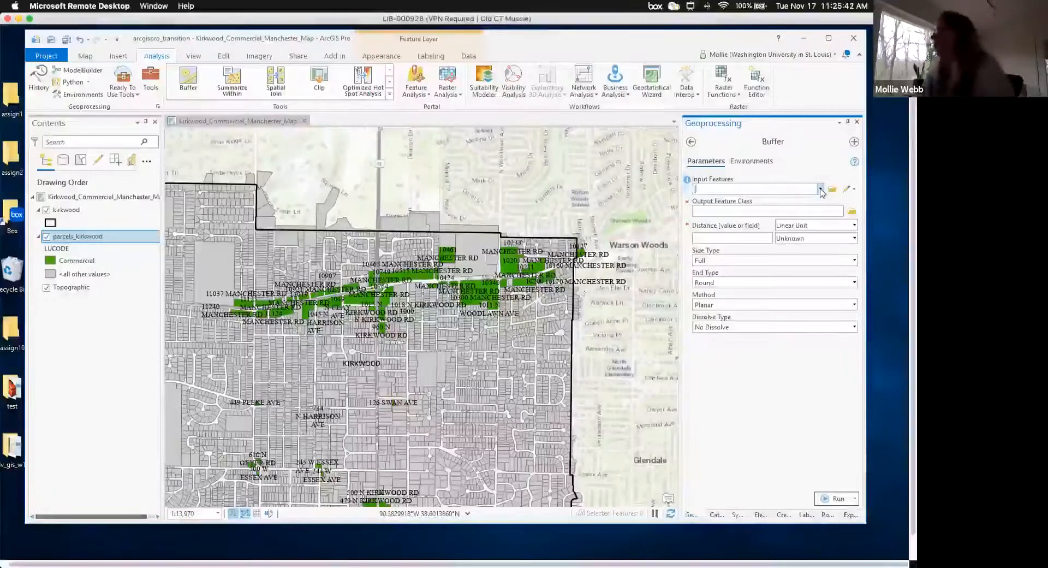
pyautogui.click(820, 190)
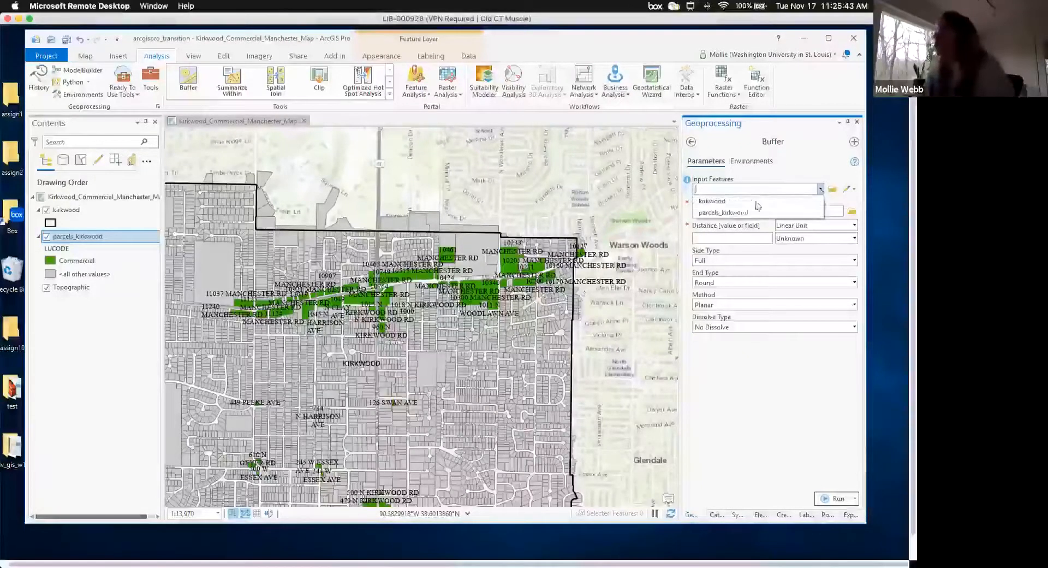
pyautogui.click(712, 201)
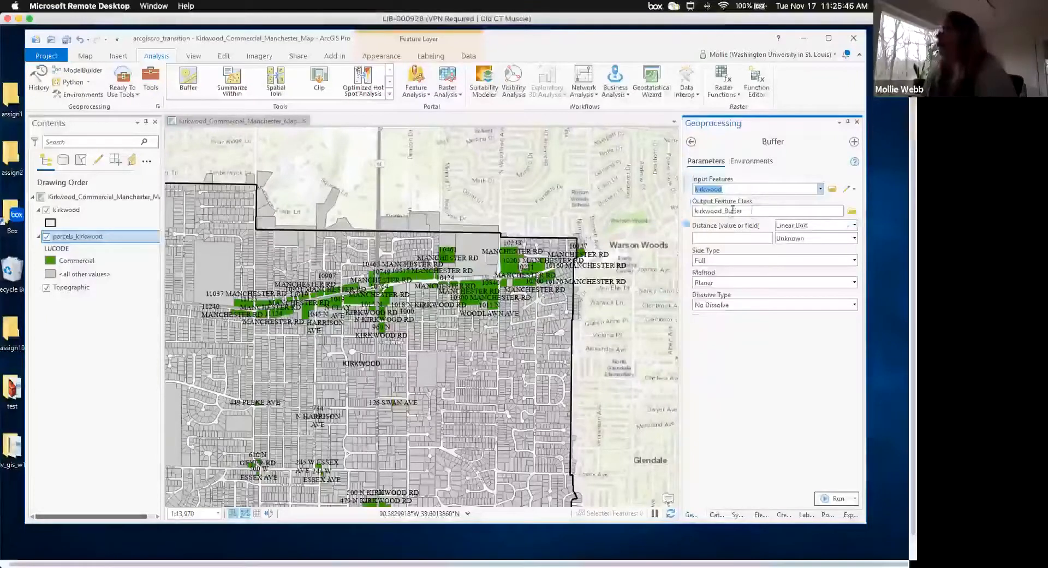
pyautogui.click(853, 212)
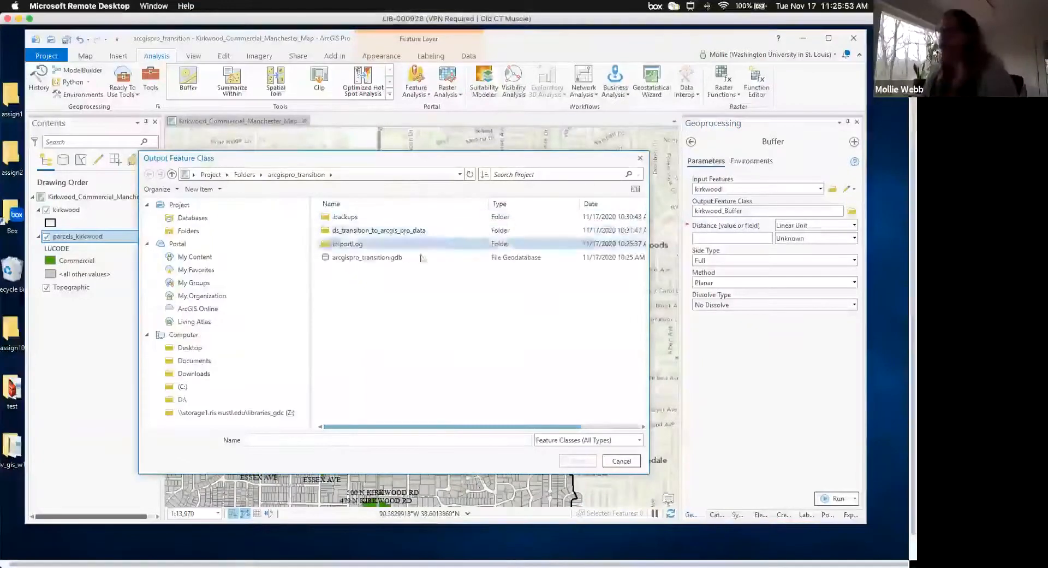
pyautogui.click(398, 261)
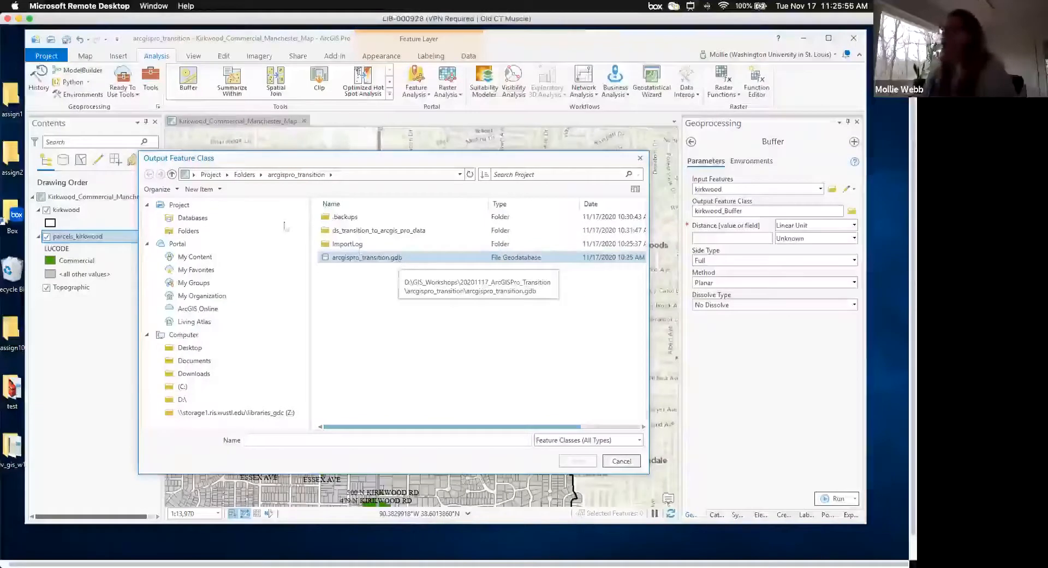
pyautogui.click(300, 179)
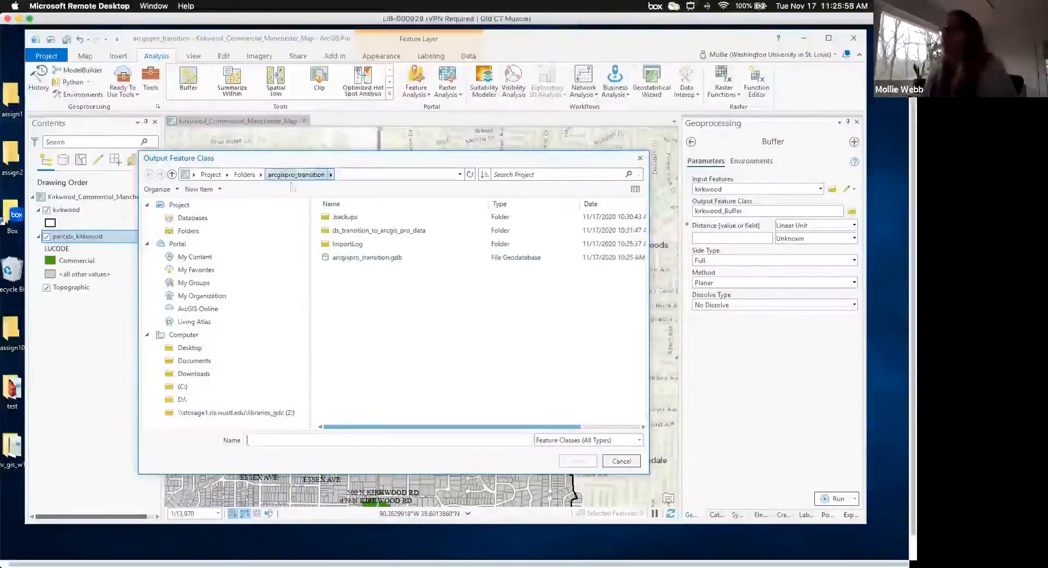
pyautogui.click(297, 441)
pyautogui.write('kirkwood_bu')
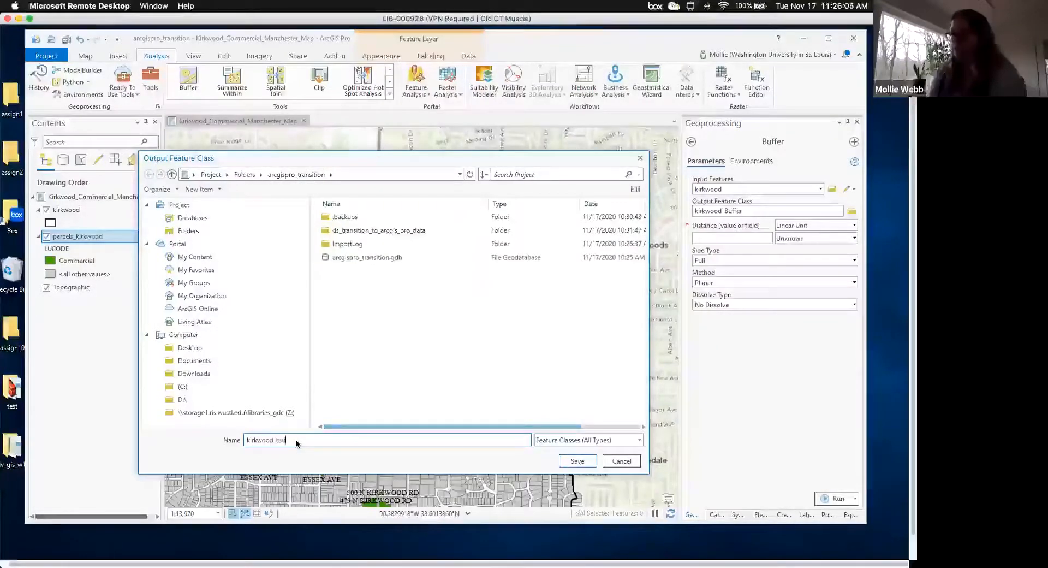
pyautogui.write('ff_1mi')
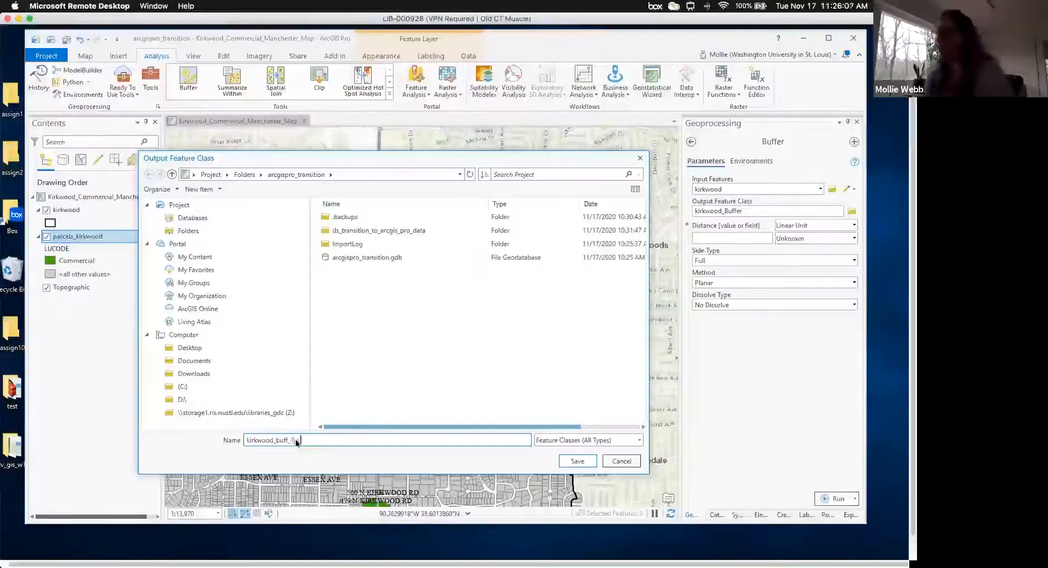
pyautogui.click(591, 462)
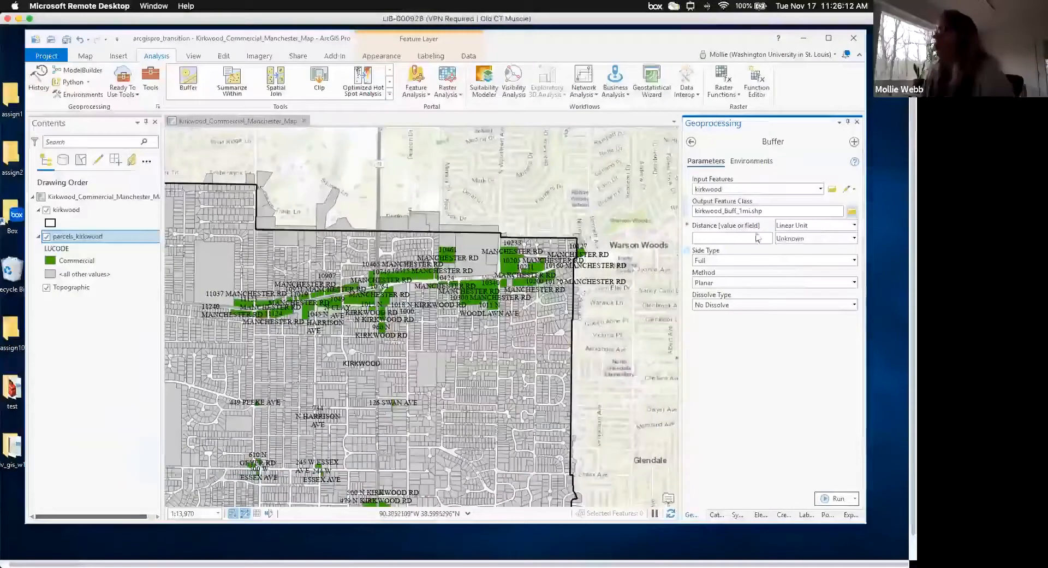
# - Run the Buffer with a distance of 1 Miles
pyautogui.write('1')
pyautogui.click(855, 226)
pyautogui.click(854, 226)
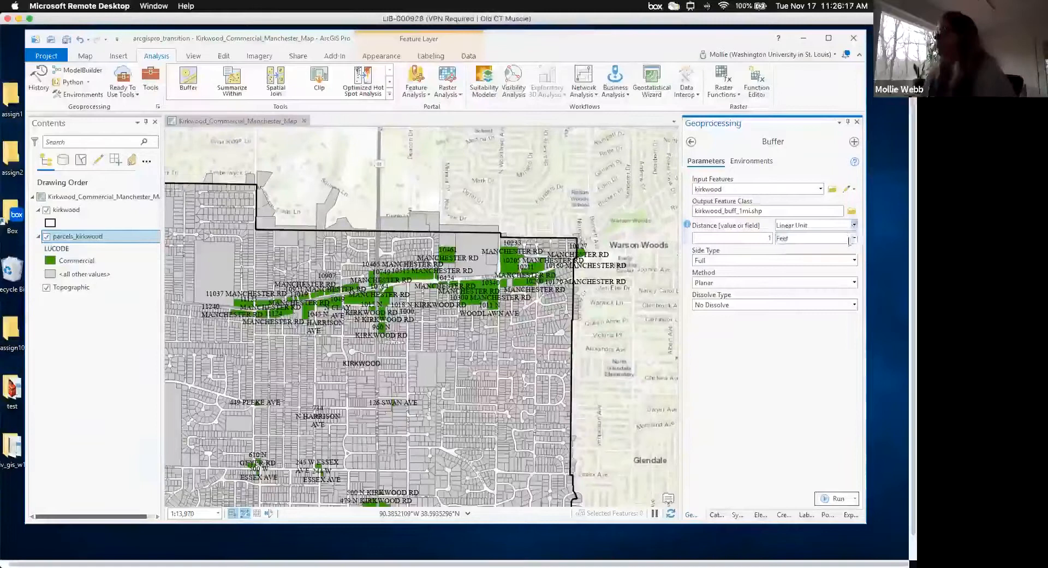
pyautogui.click(854, 239)
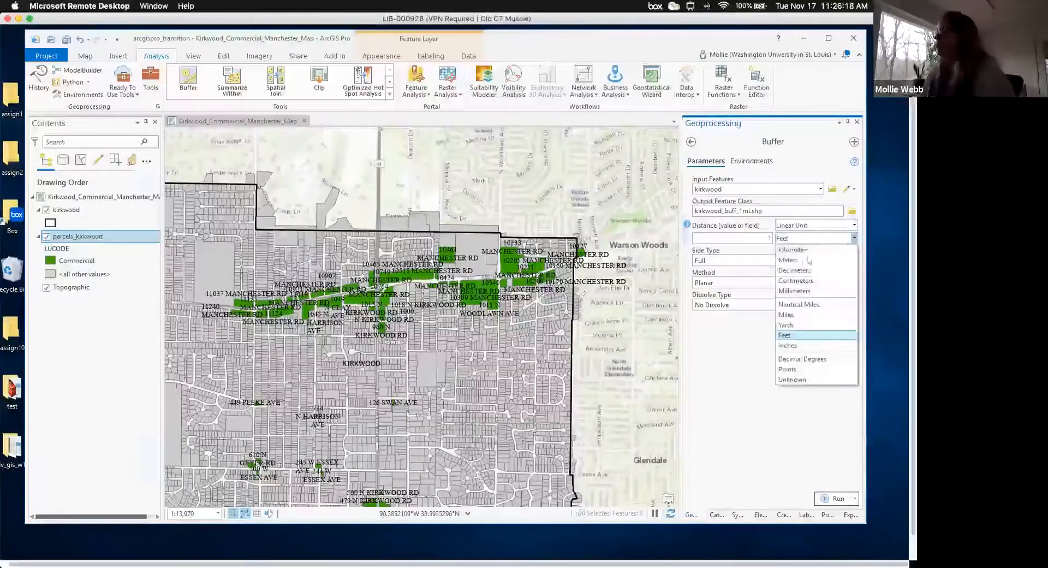
pyautogui.click(789, 314)
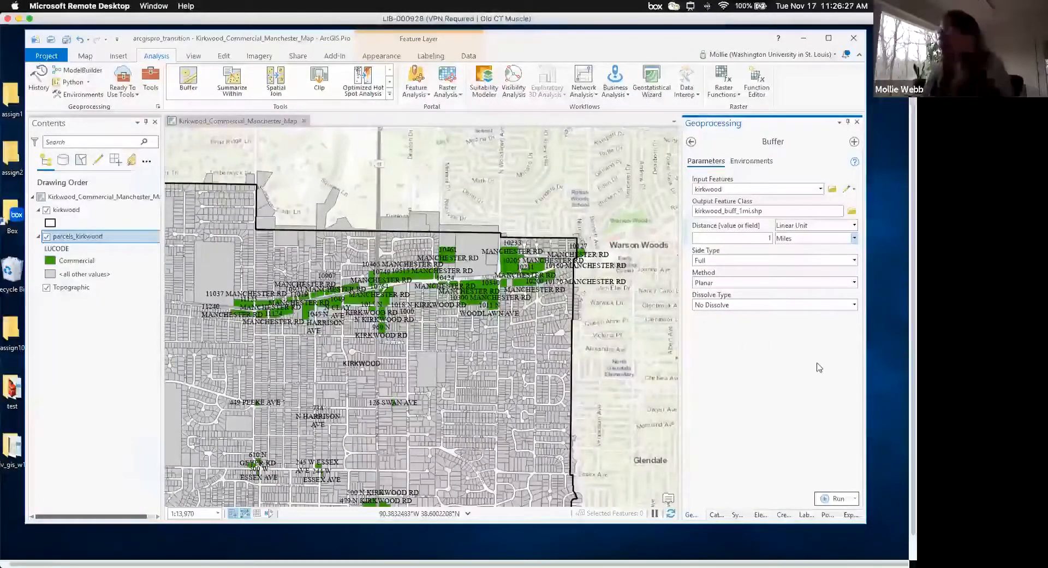
pyautogui.click(836, 497)
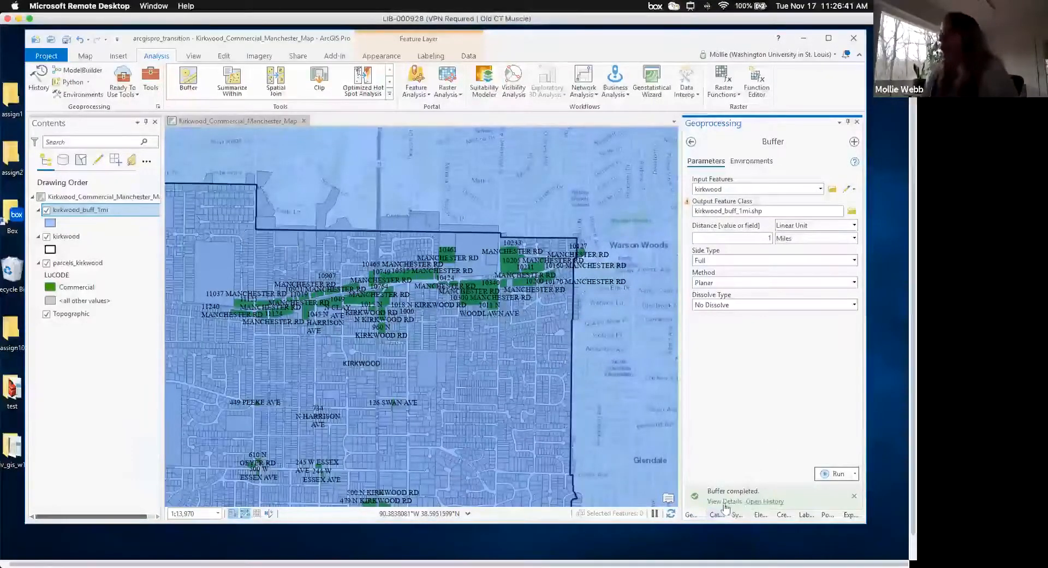
pyautogui.click(725, 501)
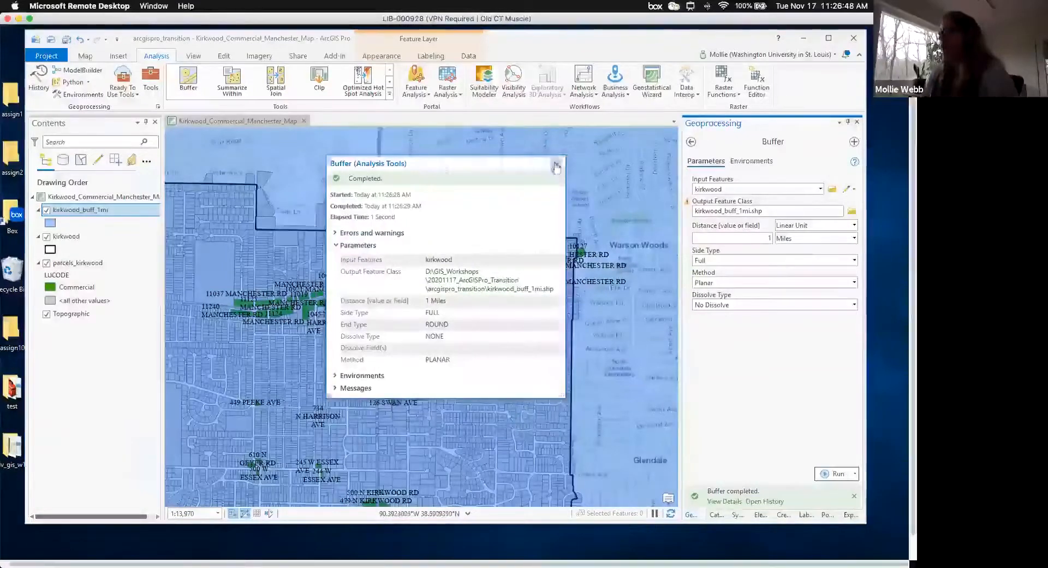
pyautogui.click(557, 164)
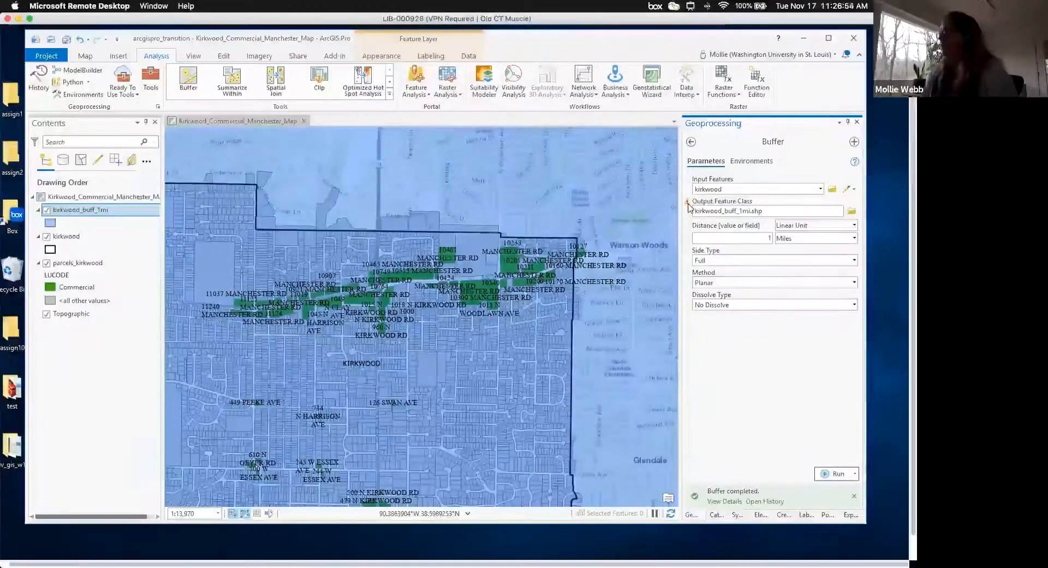
pyautogui.moveTo(688, 206)
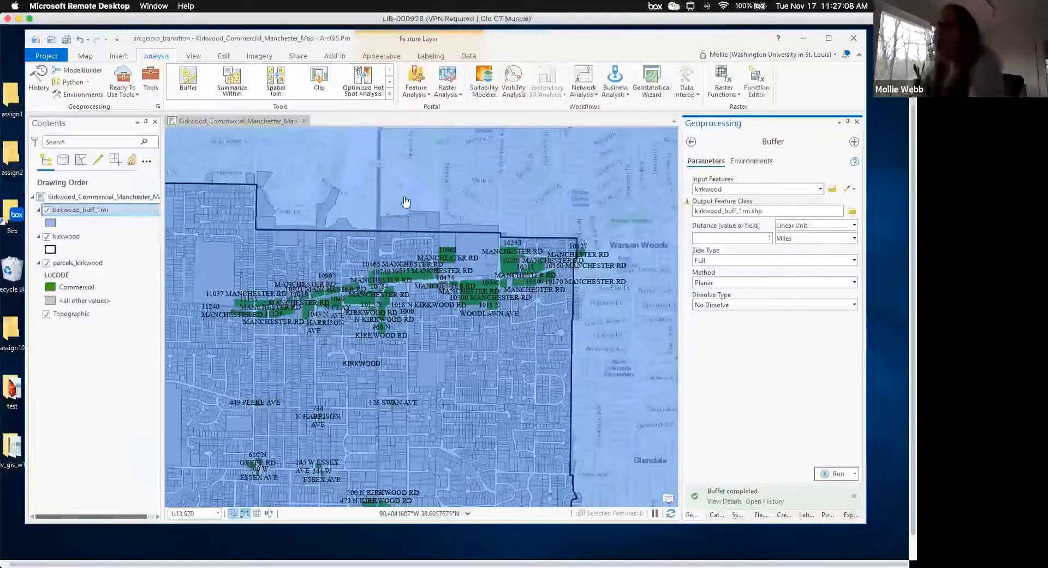
# - Zoom to the full kirkwood_buff_1mi layer, then turn that layer off
pyautogui.rightClick(105, 213)
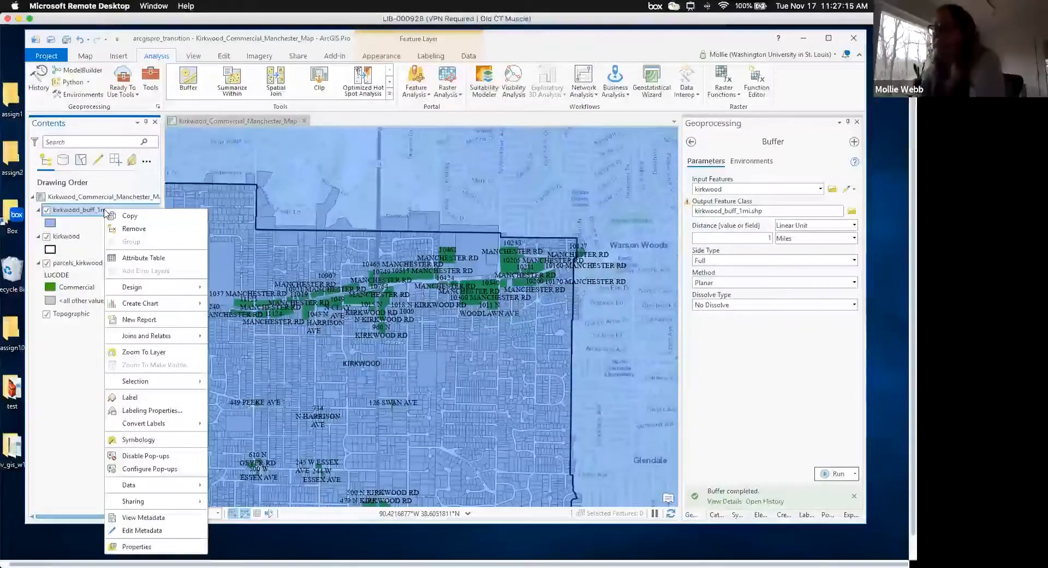
pyautogui.click(145, 352)
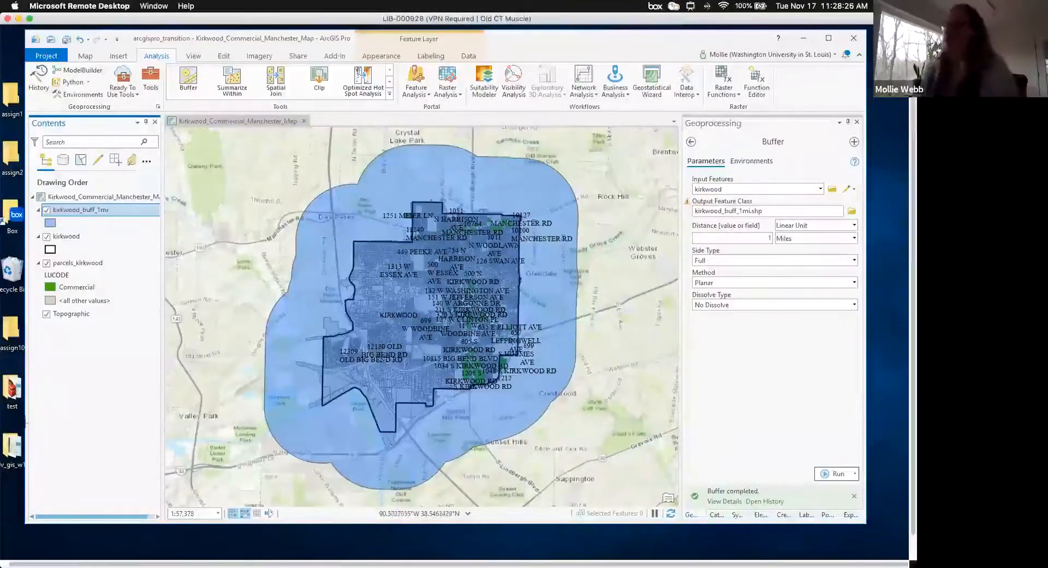
pyautogui.click(47, 211)
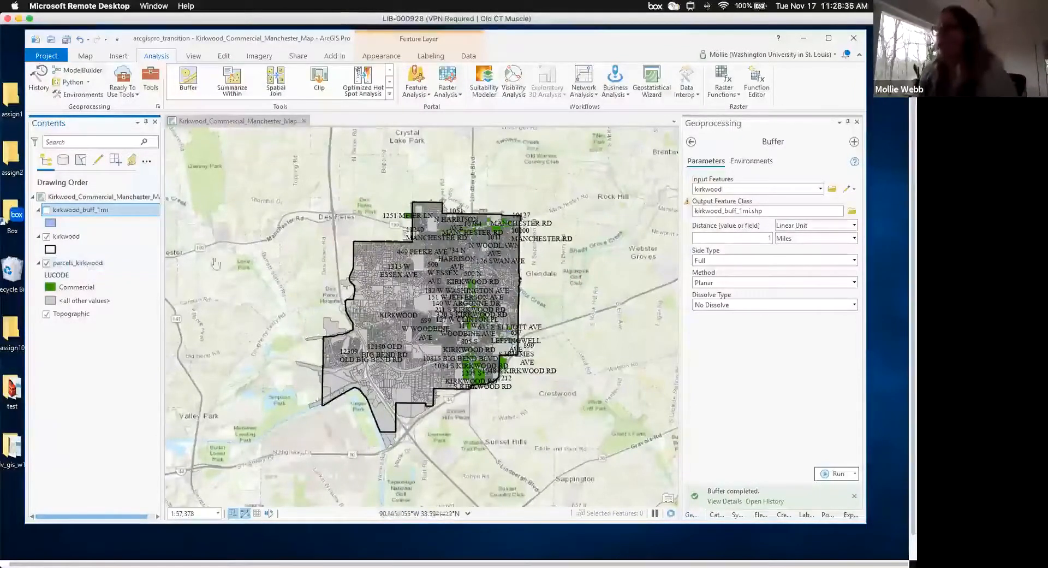
# - Zoom into the Manchester Rd commercial parcels and nudge the view to frame them
pyautogui.click(85, 56)
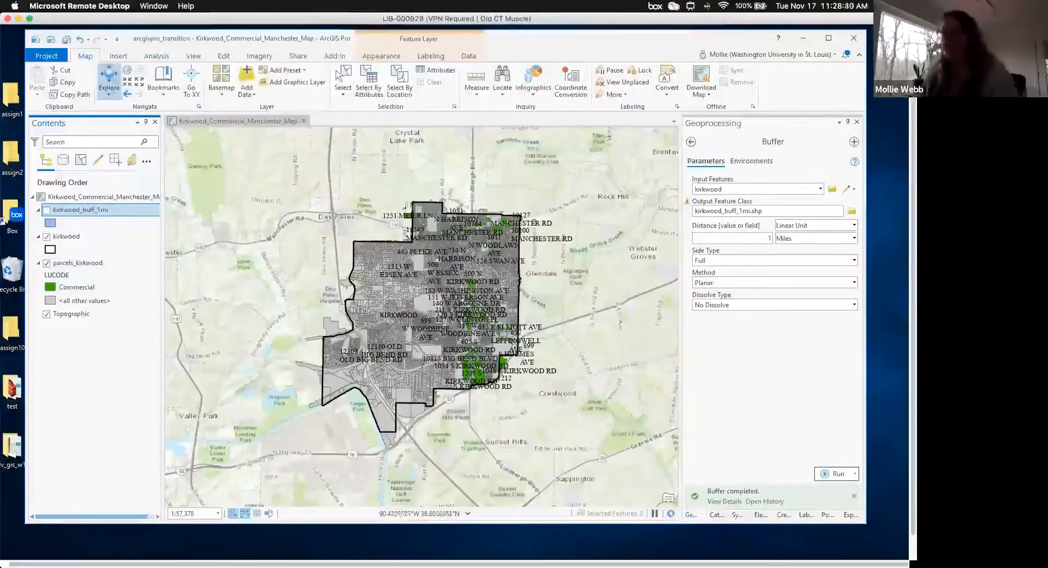
pyautogui.moveTo(405, 200); pyautogui.dragTo(547, 259)
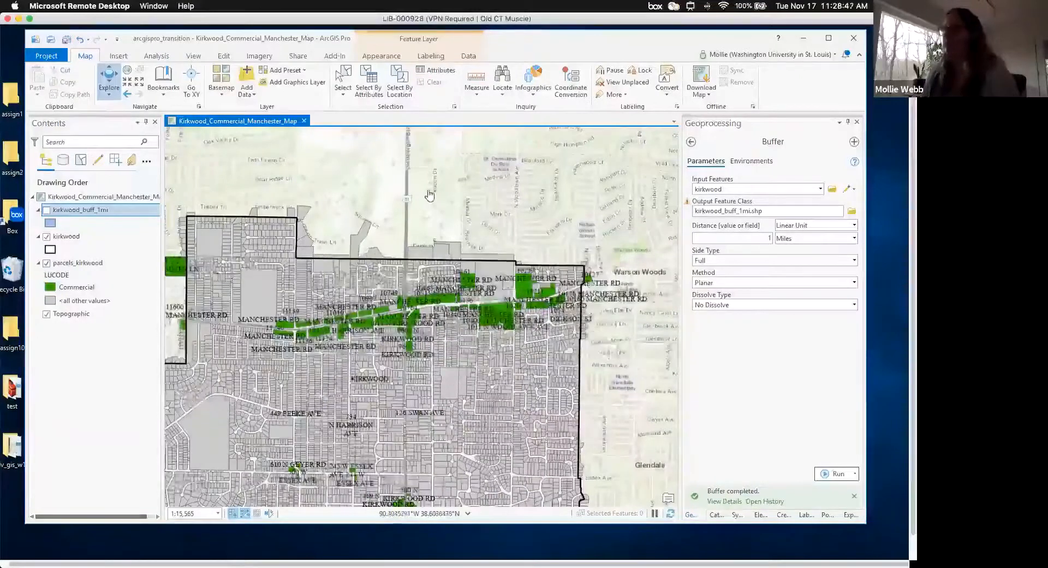
pyautogui.moveTo(374, 229); pyautogui.dragTo(389, 223)
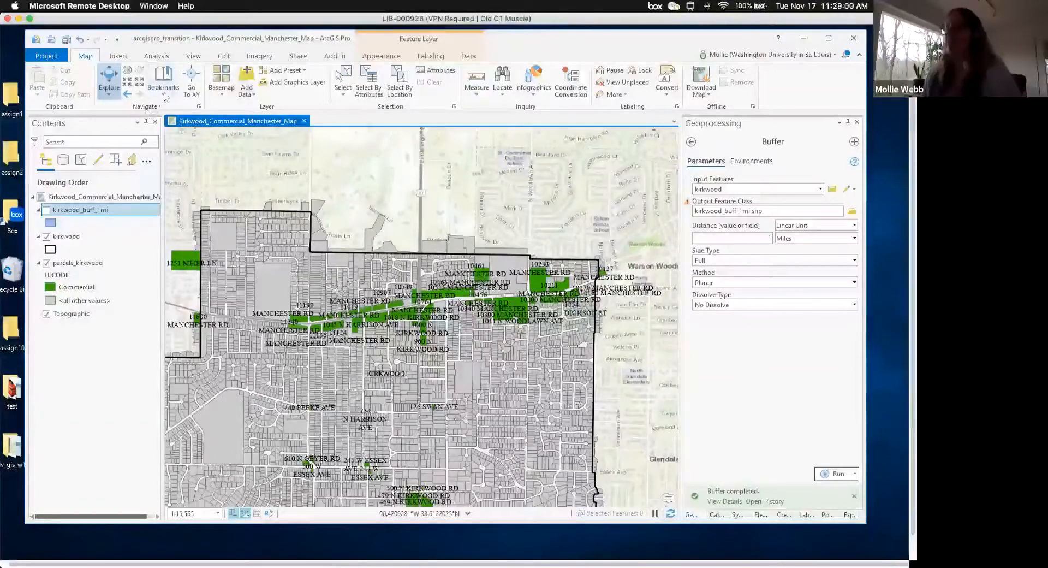
# - Save the current view as a new bookmark named 'Manchester'
pyautogui.click(164, 97)
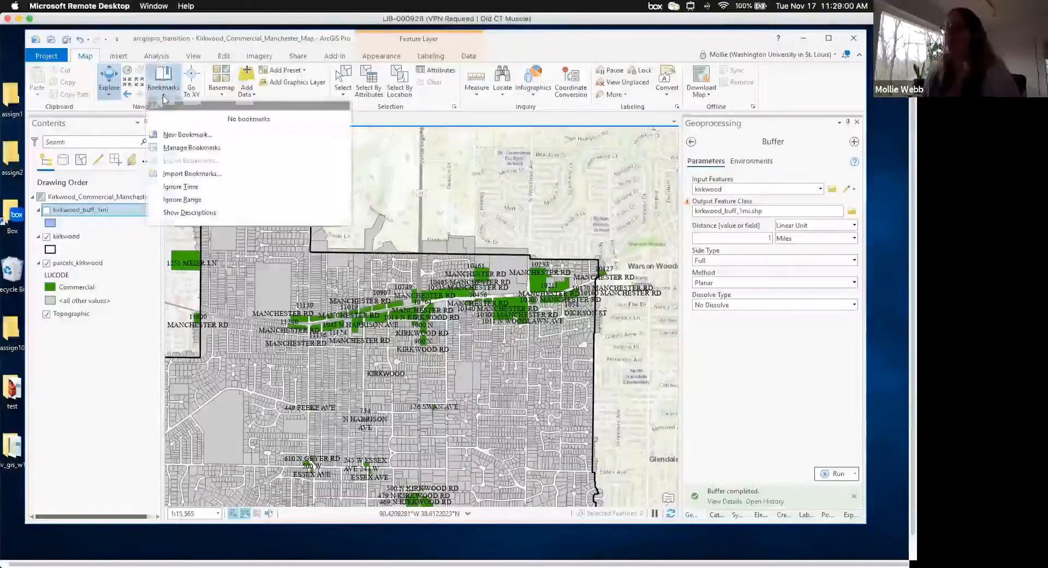
pyautogui.click(186, 135)
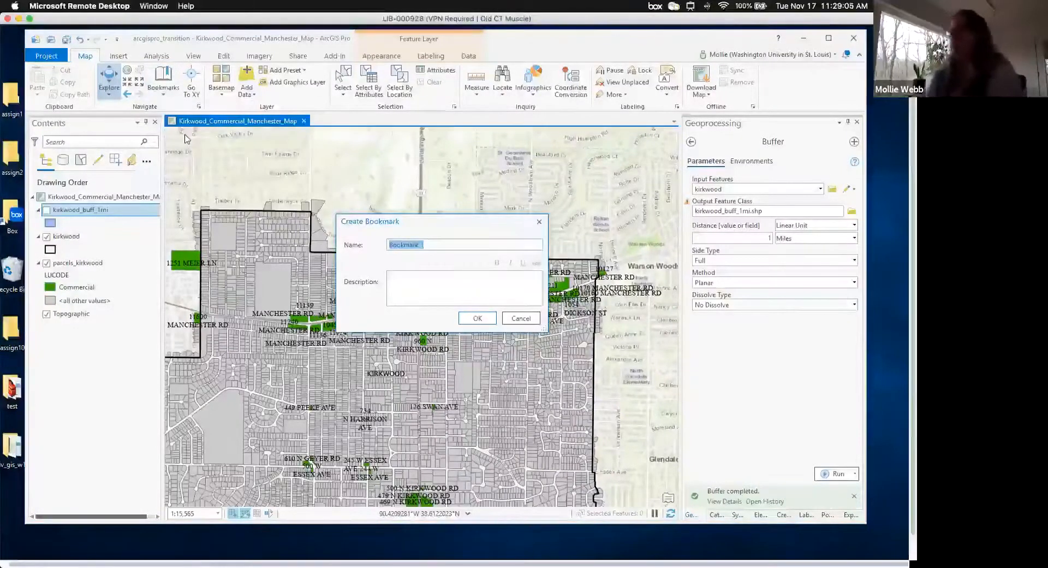
pyautogui.write('Manchester')
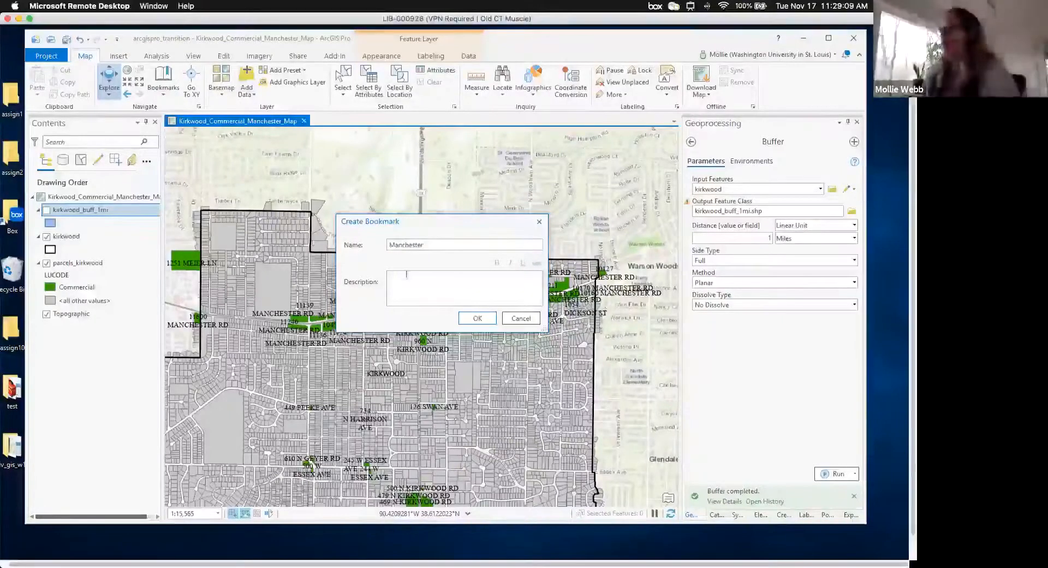
pyautogui.click(476, 318)
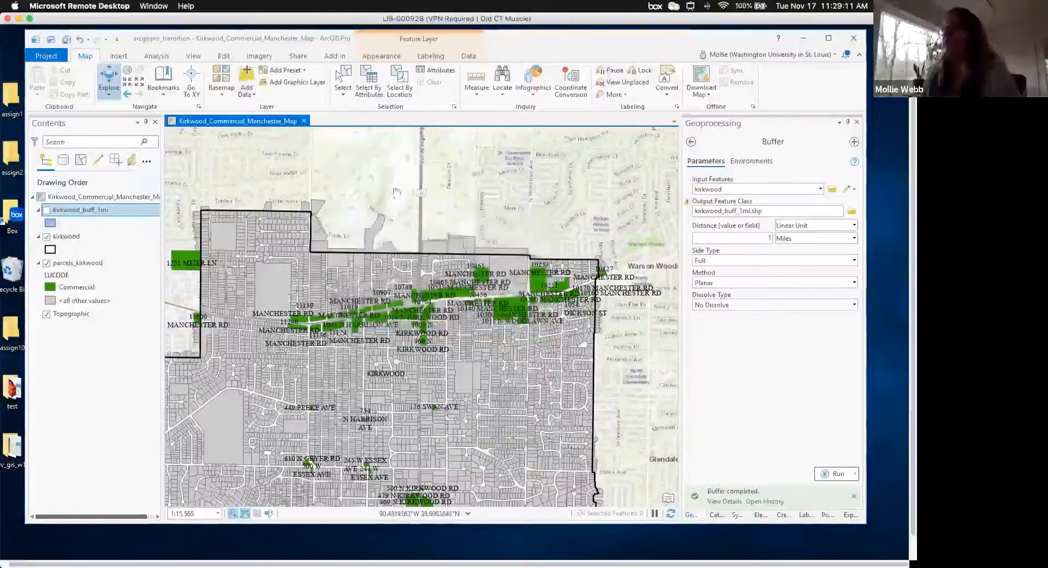
# - After moving the map, return to the Manchester bookmark view
pyautogui.moveTo(235, 243); pyautogui.dragTo(283, 216)
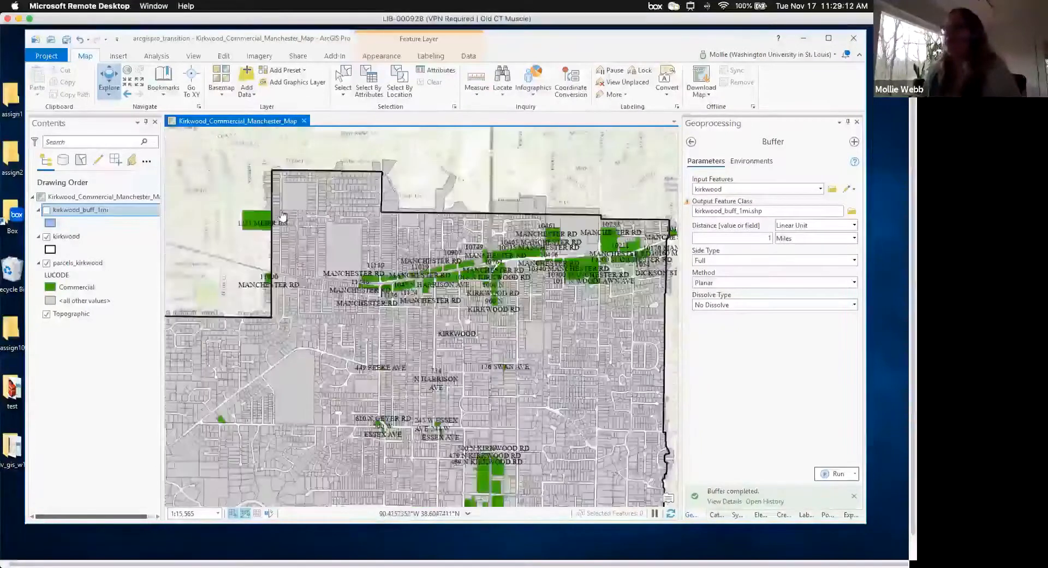
pyautogui.scroll(-10, 282, 216)
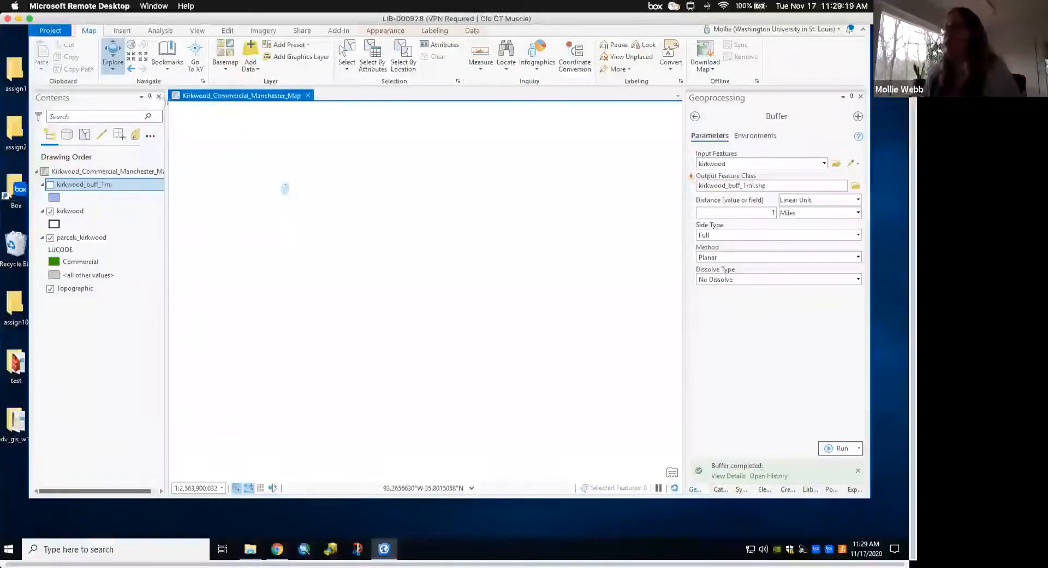
pyautogui.click(167, 68)
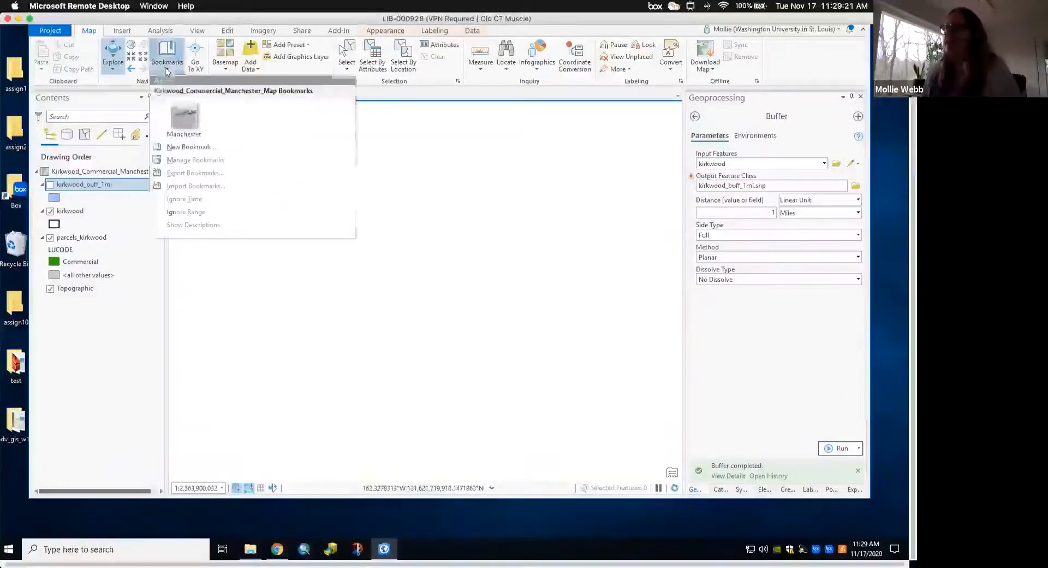
pyautogui.click(184, 119)
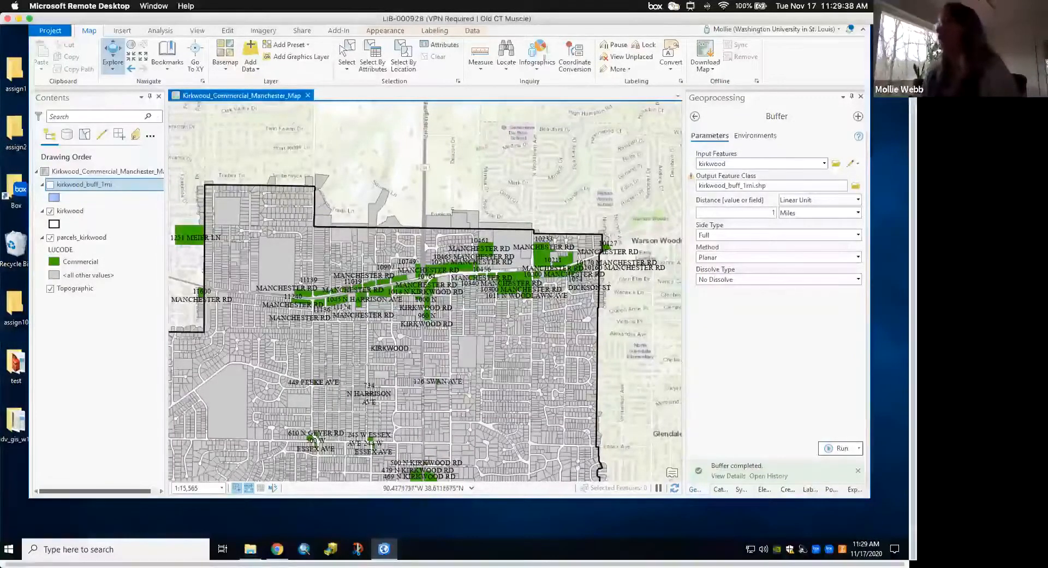
# - Close the Export Map, Pop-up and Label Class panes
pyautogui.click(695, 117)
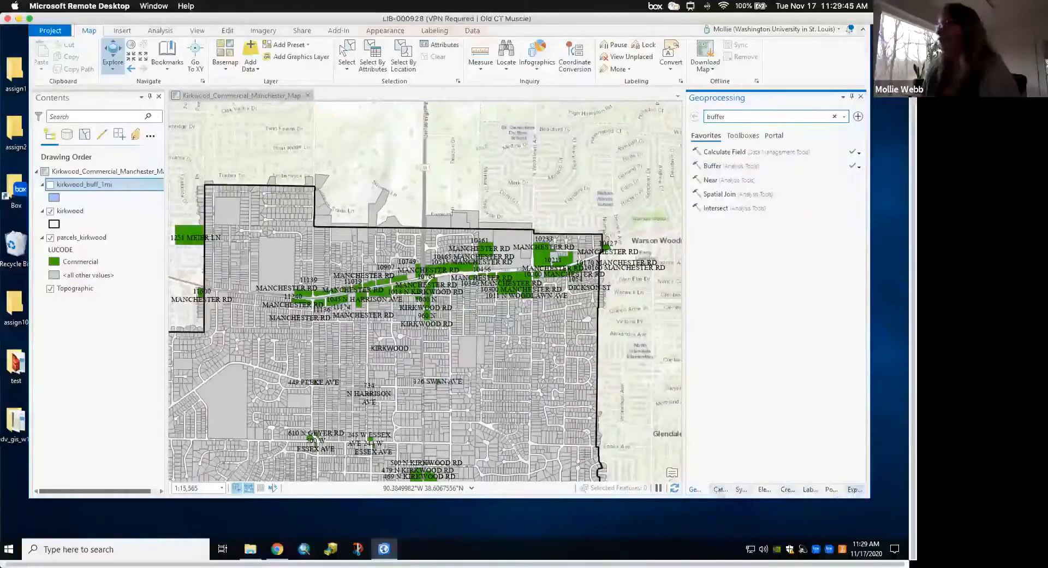
pyautogui.click(854, 490)
pyautogui.click(862, 96)
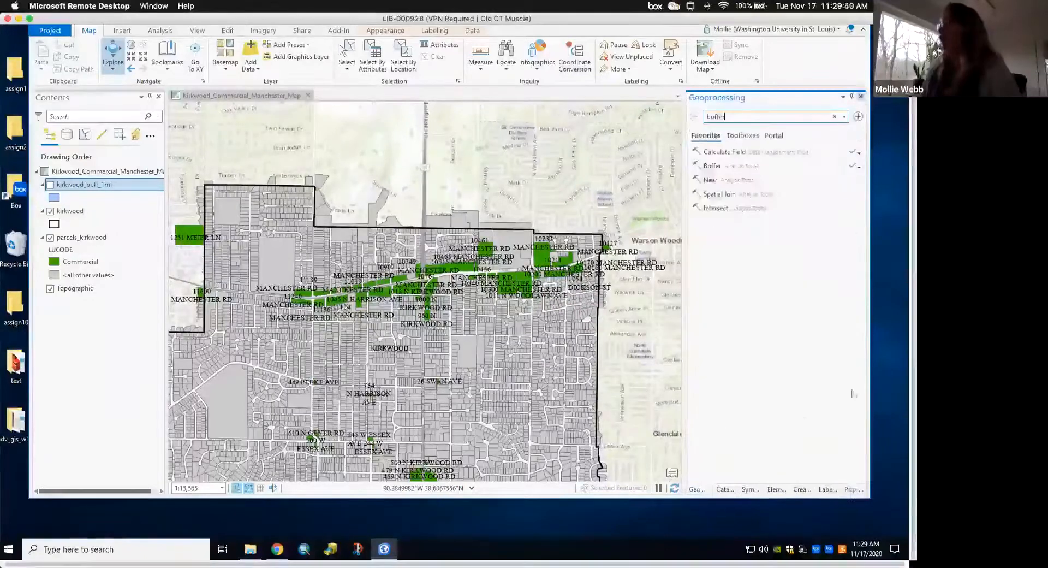
pyautogui.click(861, 97)
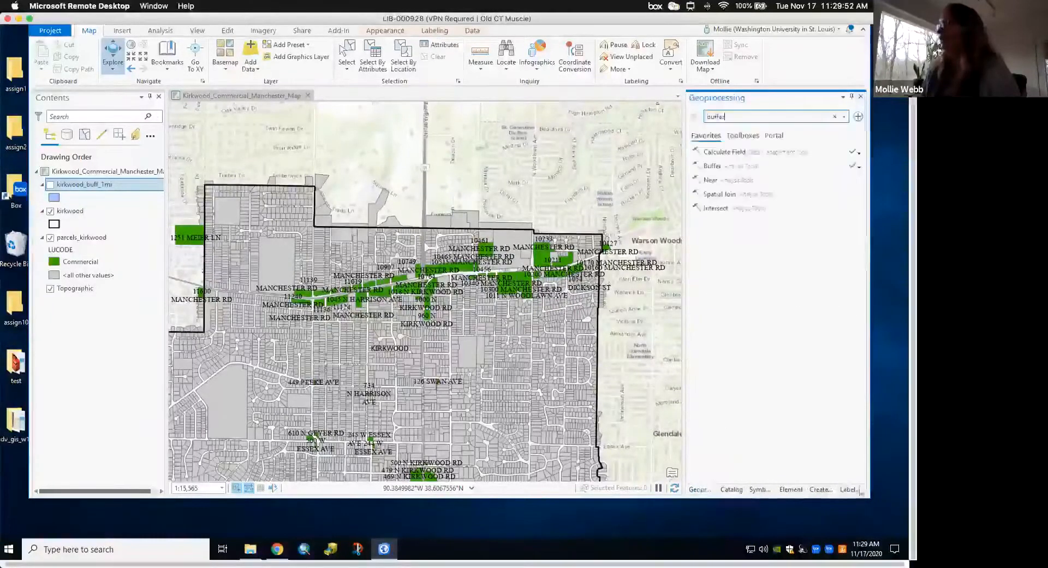
pyautogui.click(861, 97)
# - Close the Create Features pane and show the project Catalog
pyautogui.click(845, 489)
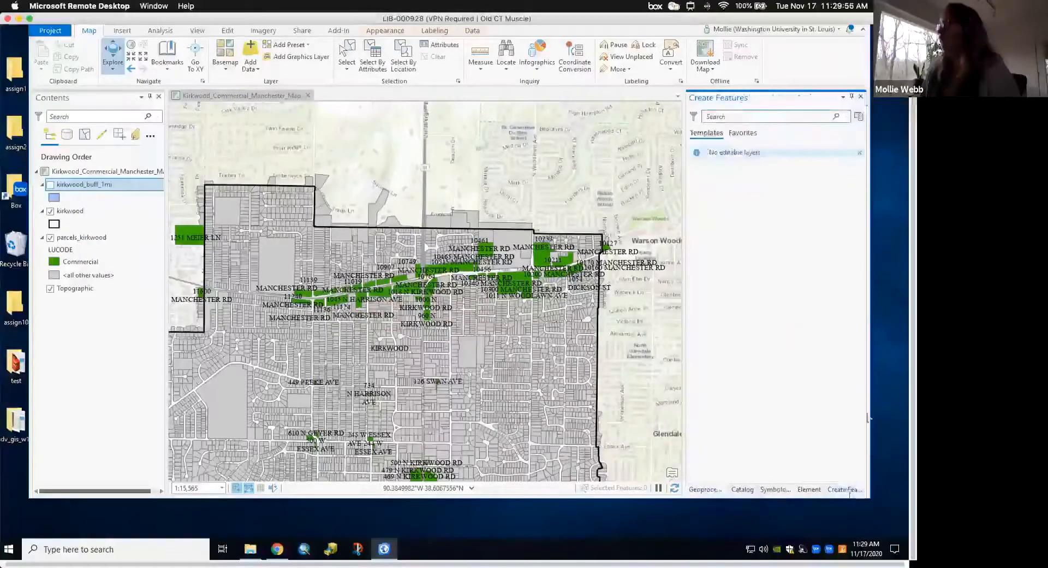
pyautogui.click(861, 98)
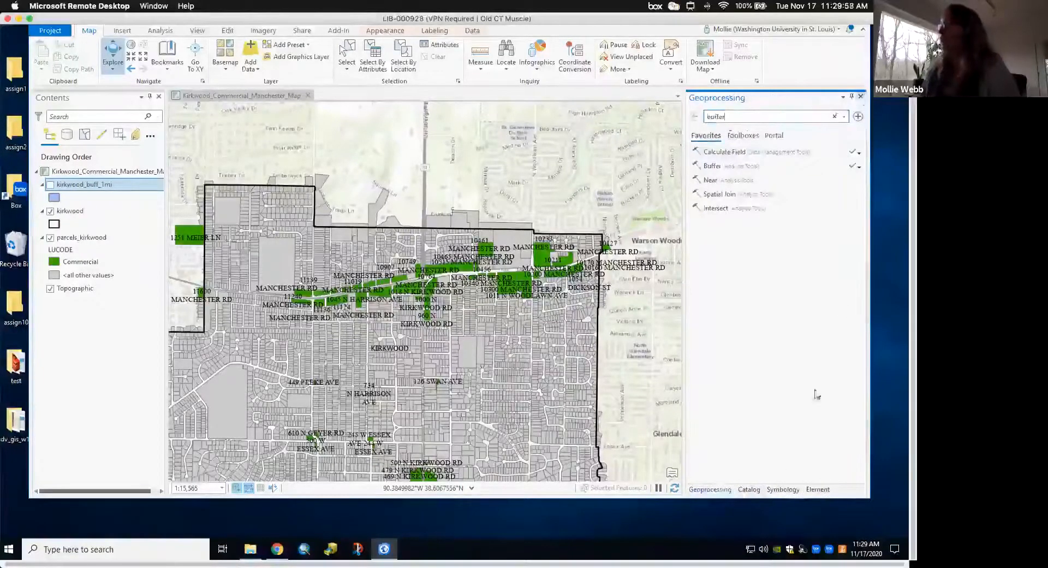
pyautogui.click(749, 490)
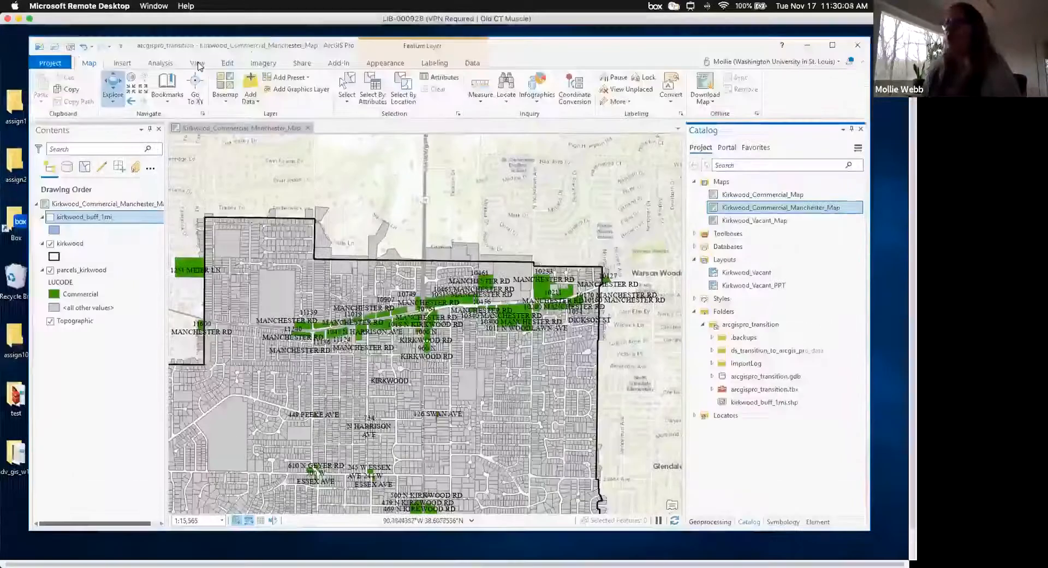
pyautogui.click(198, 63)
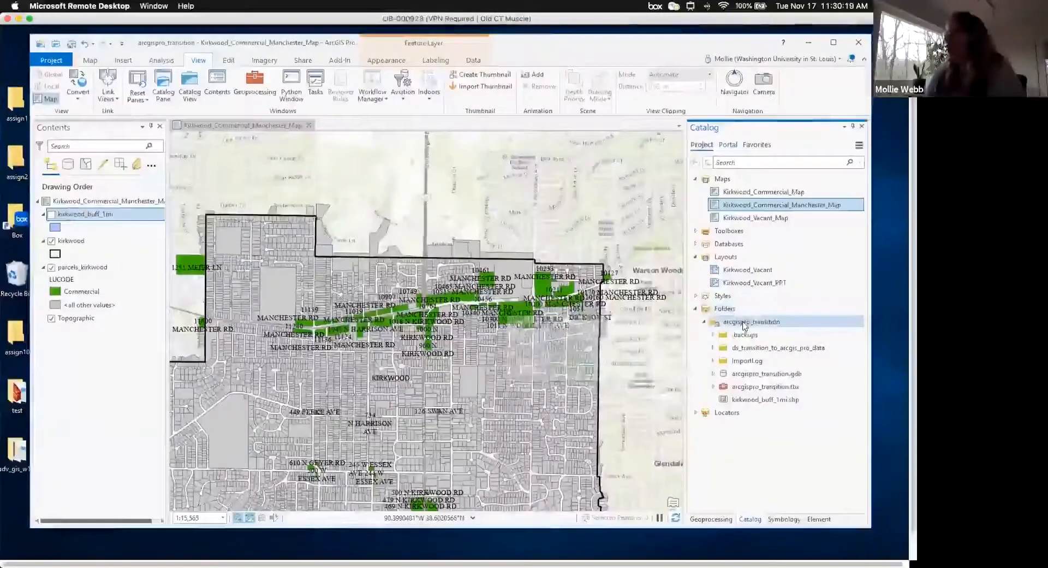
# - Open Create Feature Class for a new shapefile in the arcgispro_transition folder
pyautogui.rightClick(744, 325)
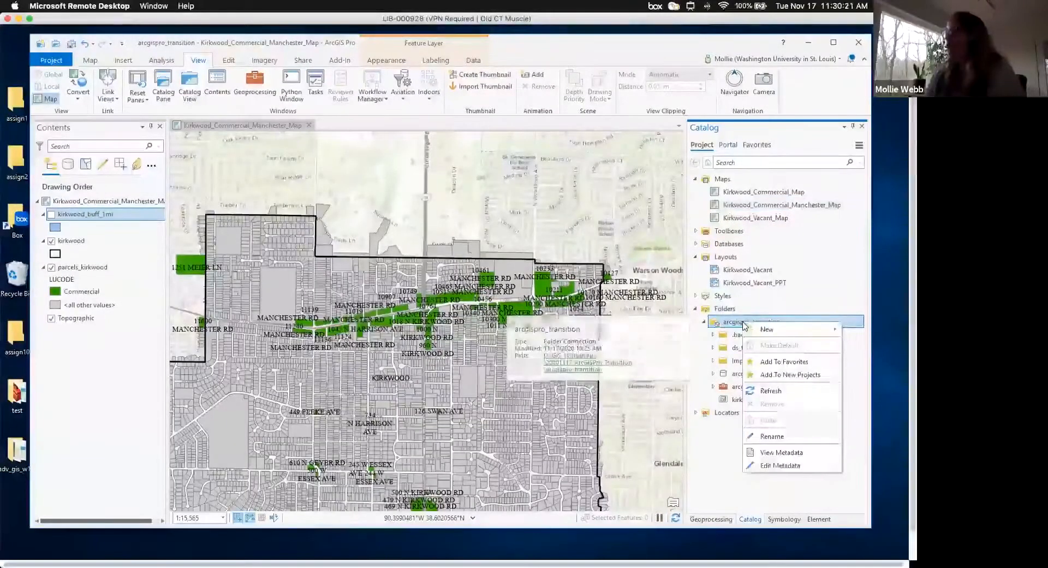
pyautogui.moveTo(776, 331)
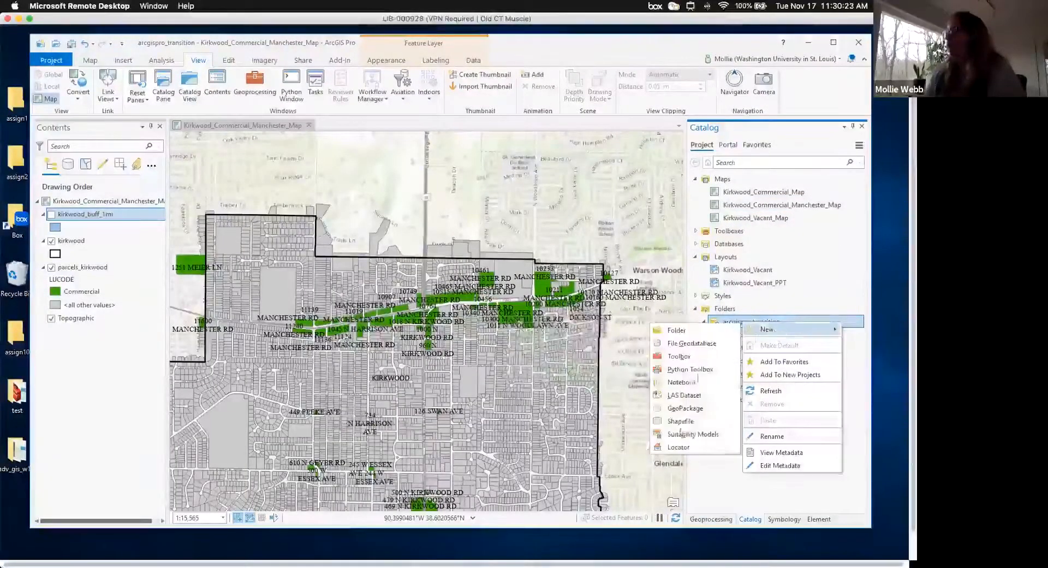
pyautogui.click(683, 421)
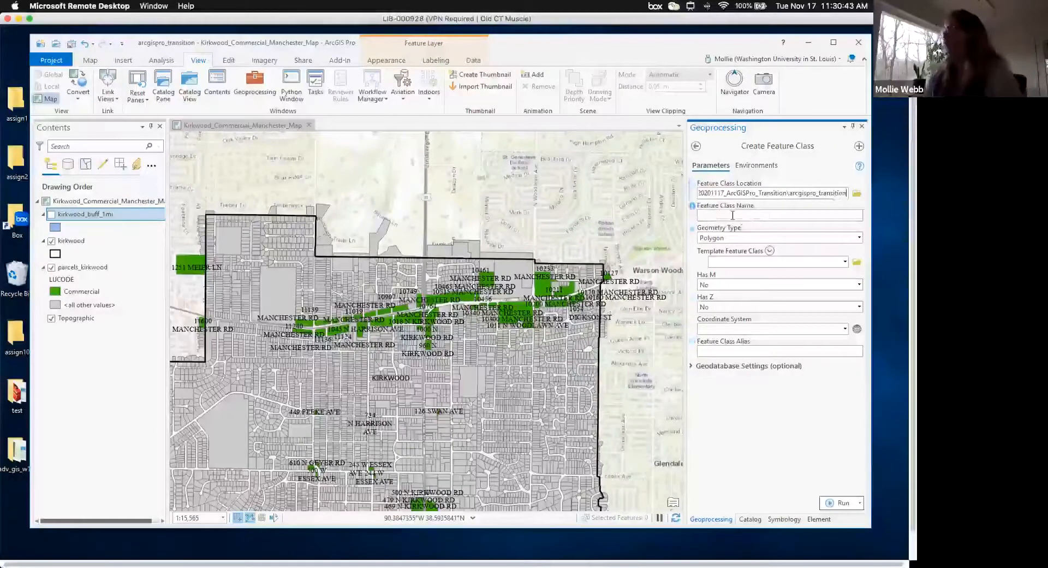
# - Enter area_of_interest as the new feature class name
pyautogui.click(733, 215)
pyautogui.write('area_of')
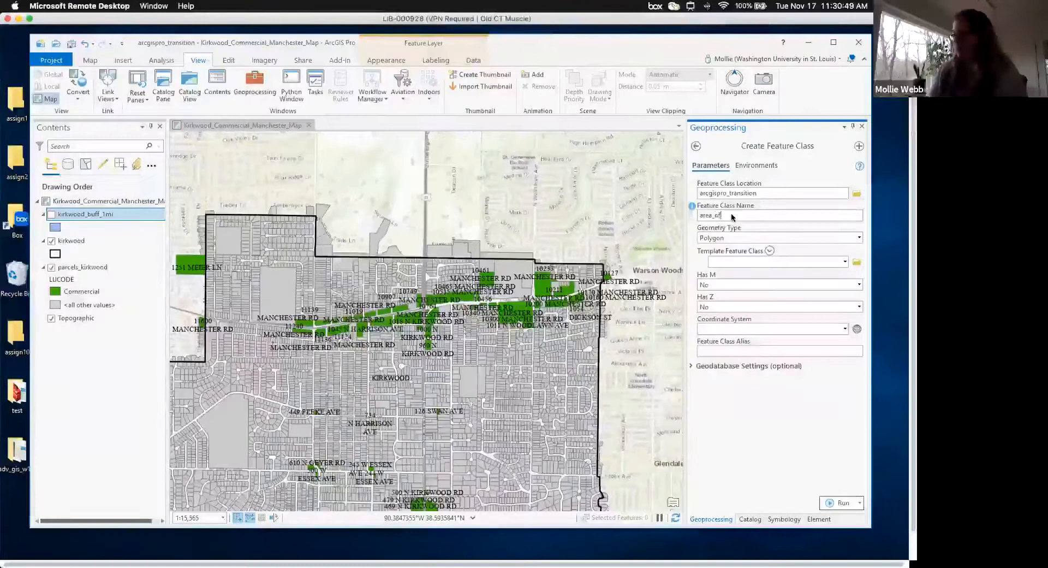
pyautogui.write('_interest')
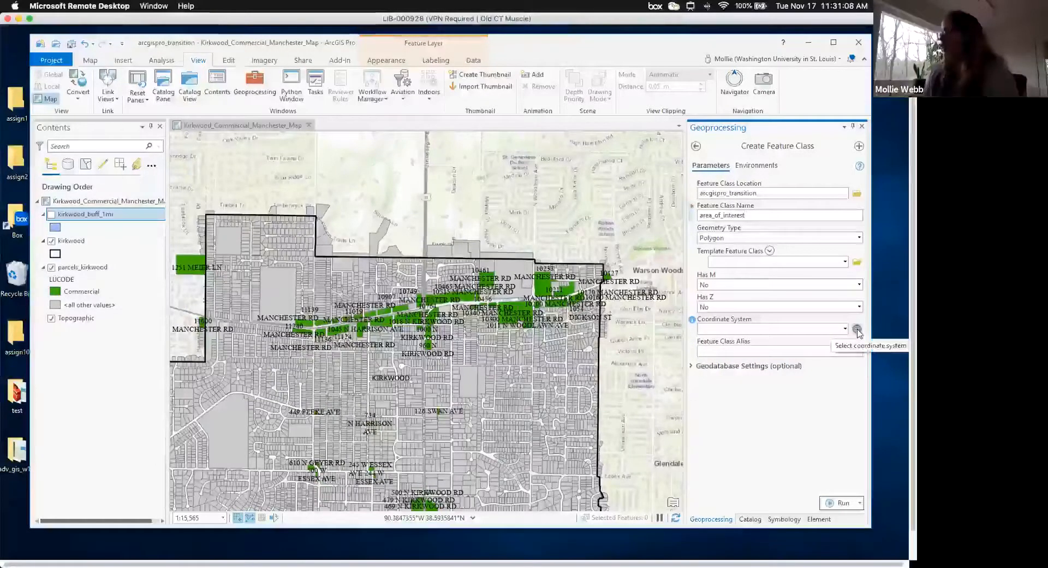
# - Set the coordinate system to NAD 1983 StatePlane Missouri East FIPS 2401 (US Feet) and run the tool
pyautogui.click(858, 330)
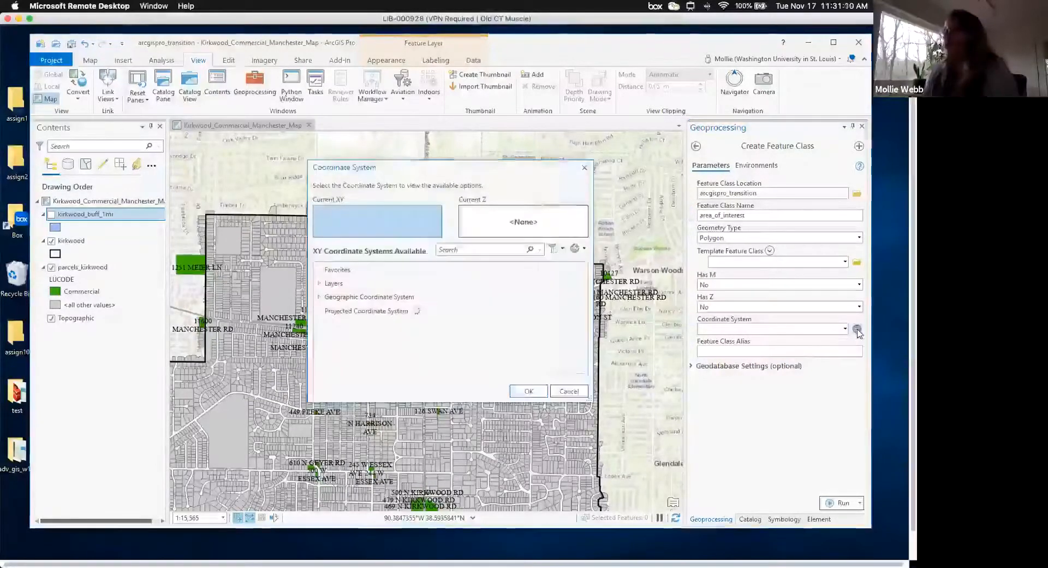
pyautogui.click(319, 284)
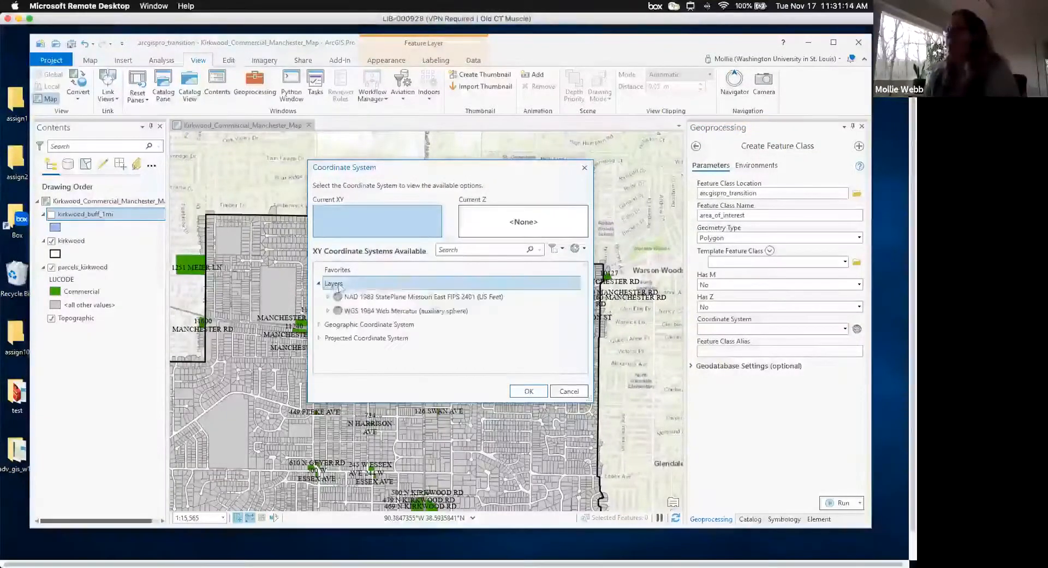
pyautogui.click(387, 298)
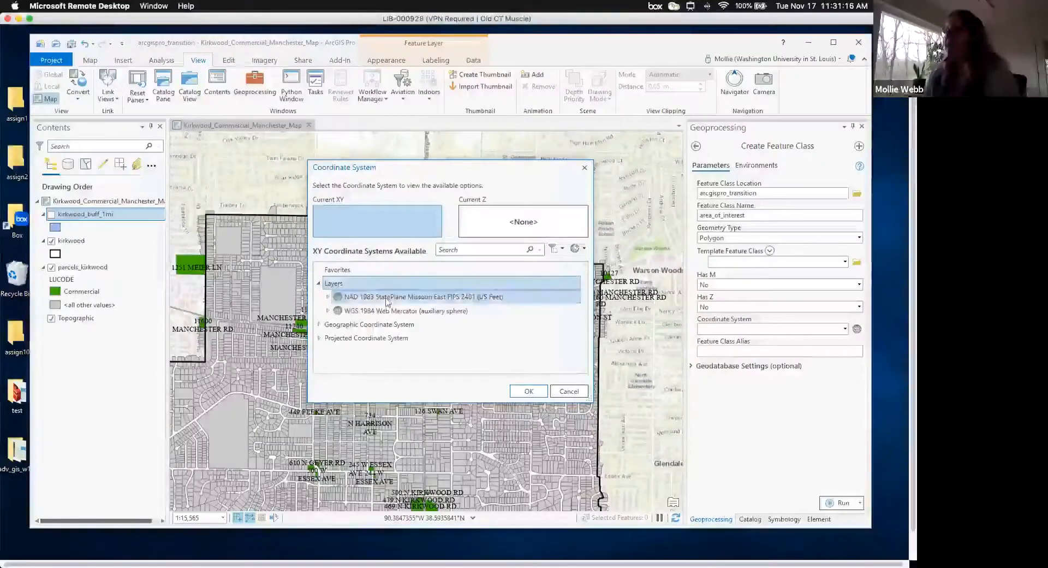
pyautogui.click(461, 313)
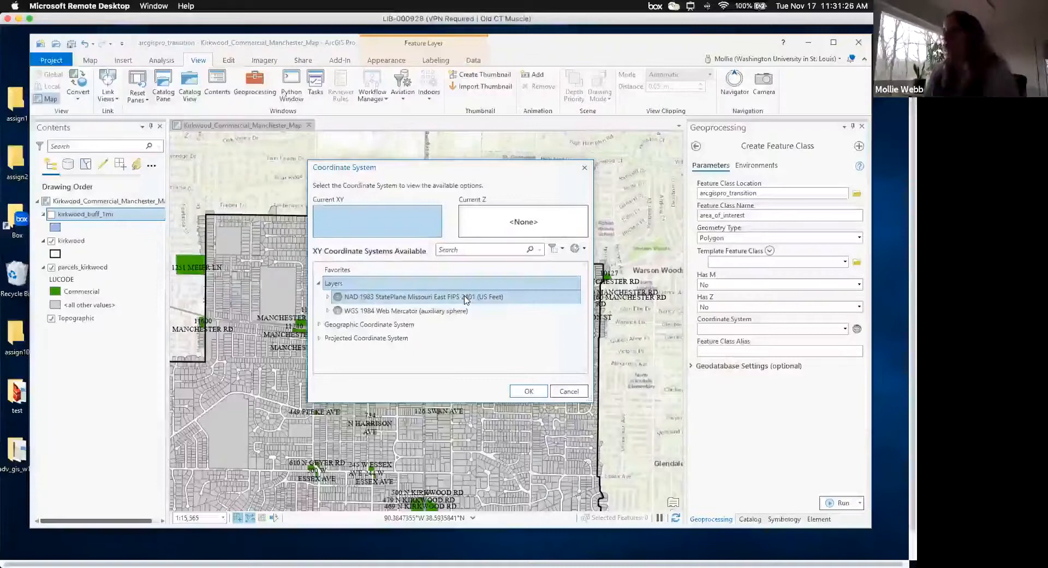
pyautogui.click(466, 297)
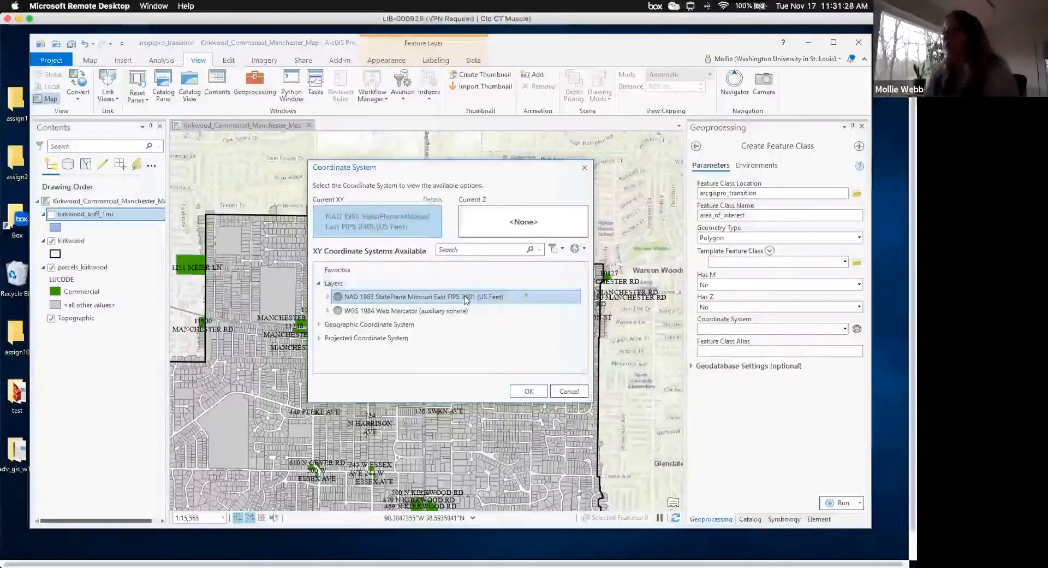
pyautogui.click(527, 391)
pyautogui.click(841, 503)
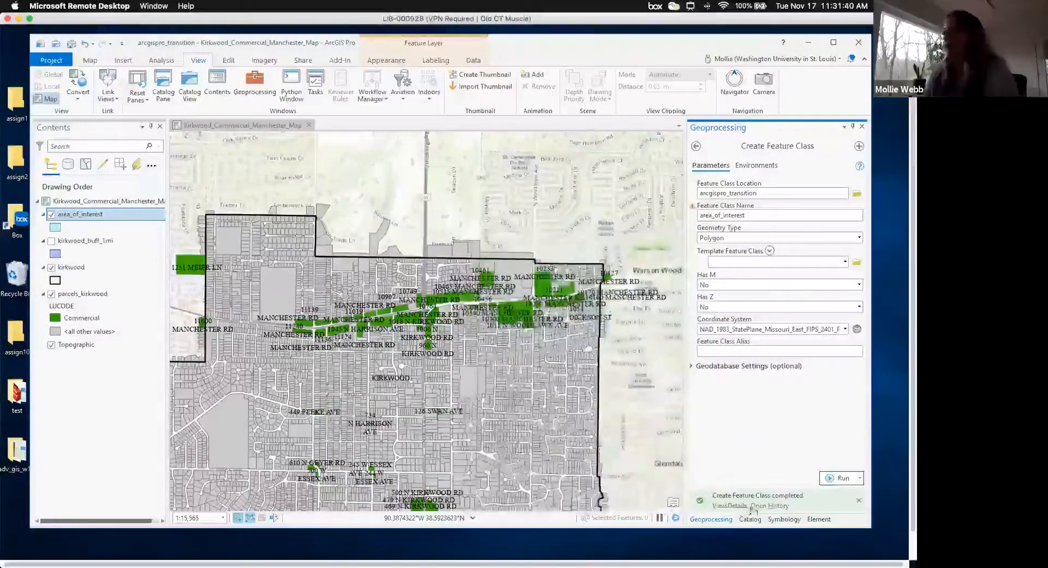
# - Show the Edit ribbon's tools with the new area_of_interest layer in the map
pyautogui.moveTo(817, 501)
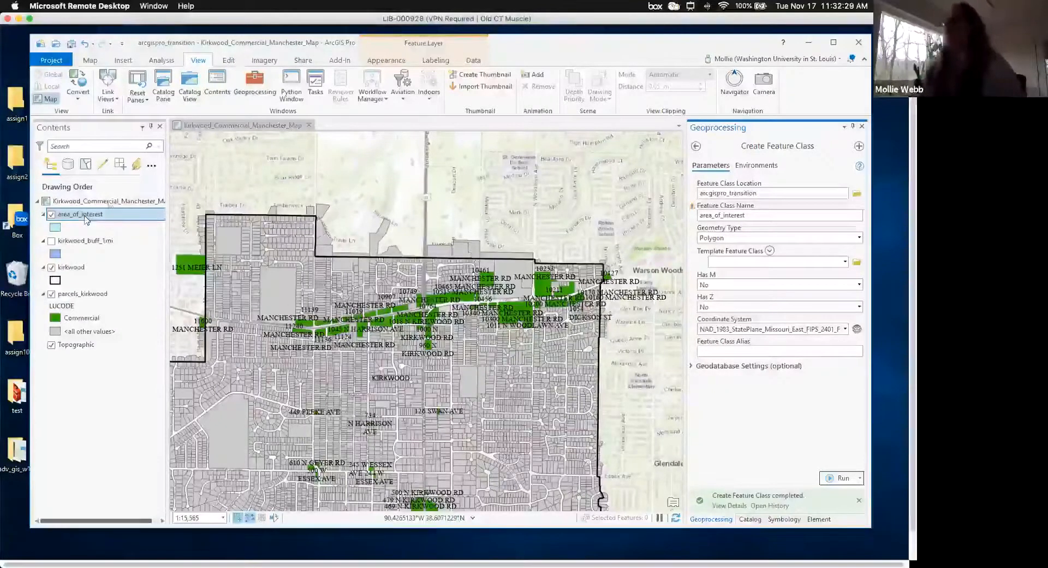
pyautogui.click(228, 64)
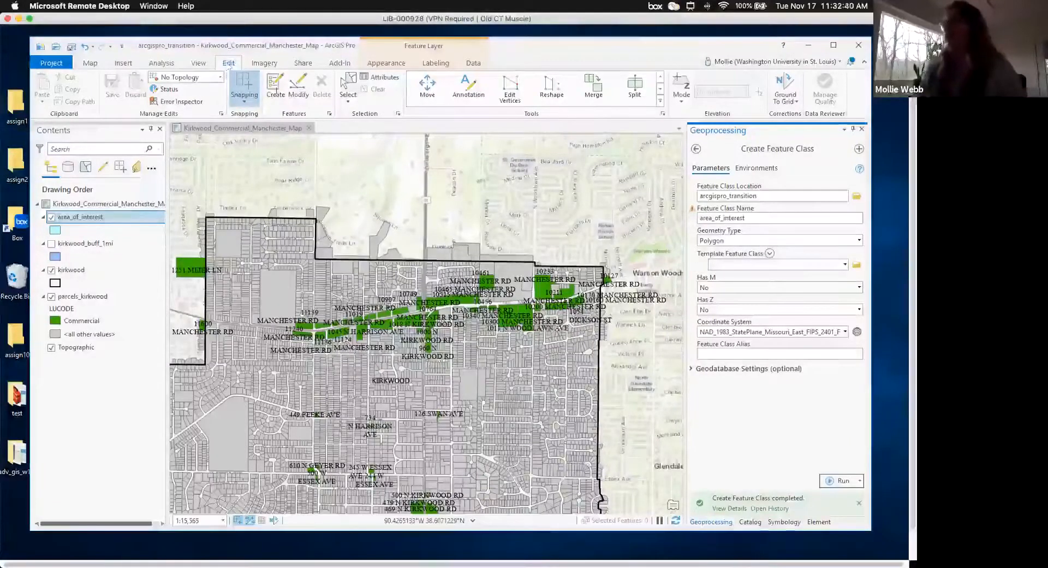
# - Choose the area_of_interest template's Polygon tool from the Create features list
pyautogui.click(275, 93)
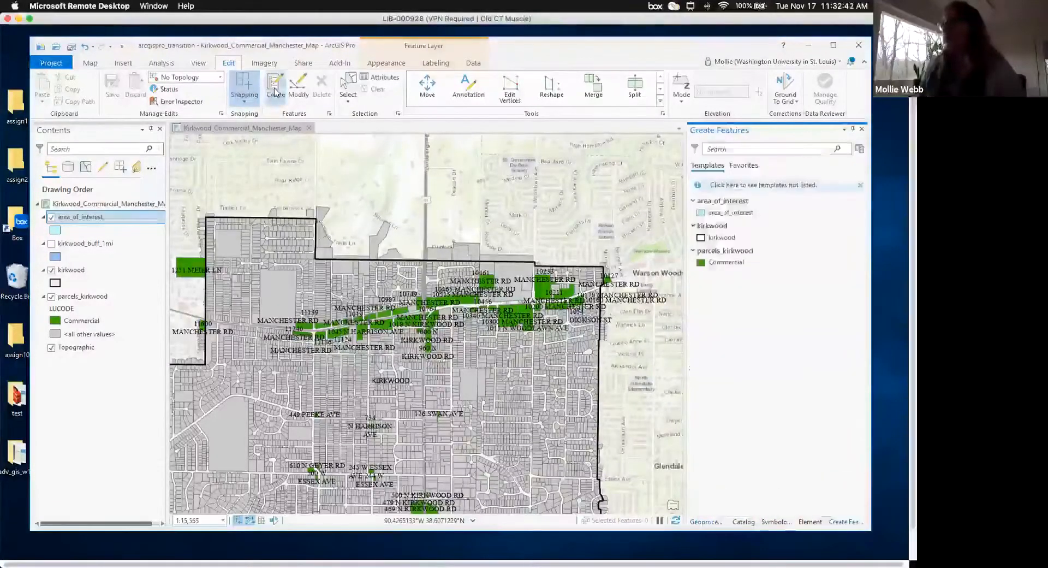
pyautogui.click(731, 211)
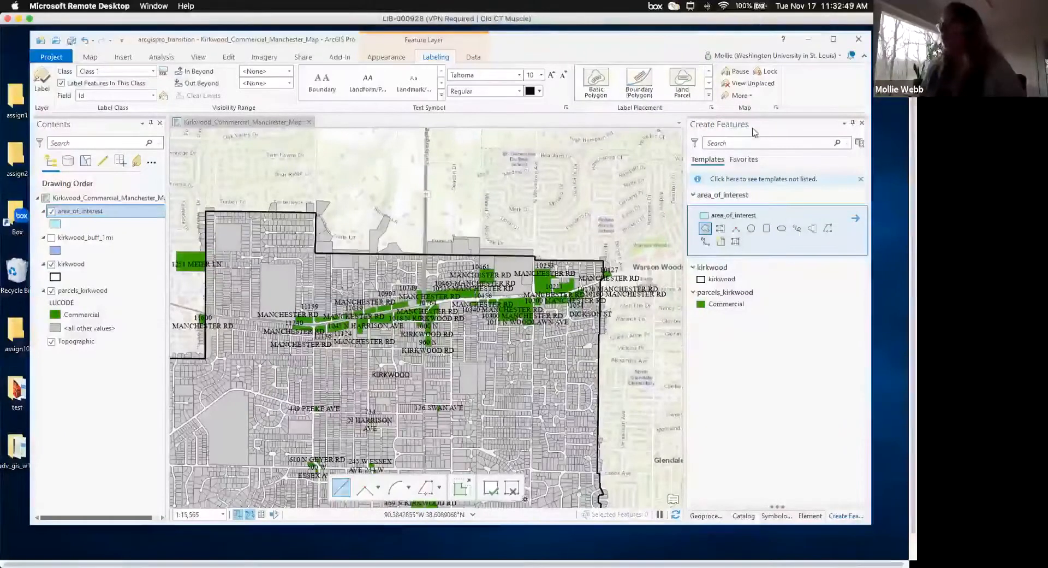
pyautogui.hscroll(-1, 707, 232)
pyautogui.click(706, 231)
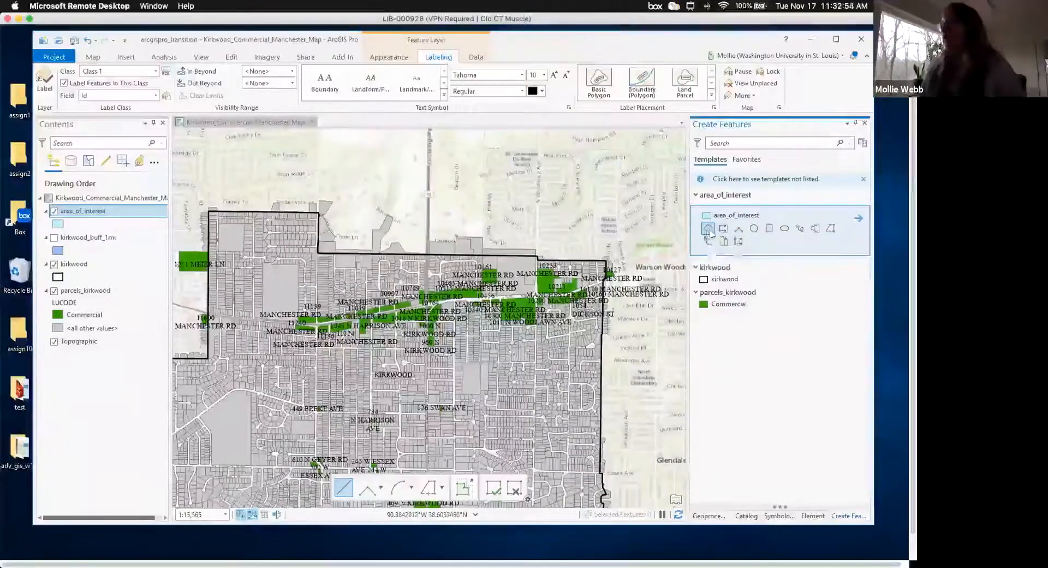
# - Draw the rectangle's corners over the Manchester Rd commercial parcels, finish it, and save
pyautogui.scroll(1, 711, 235)
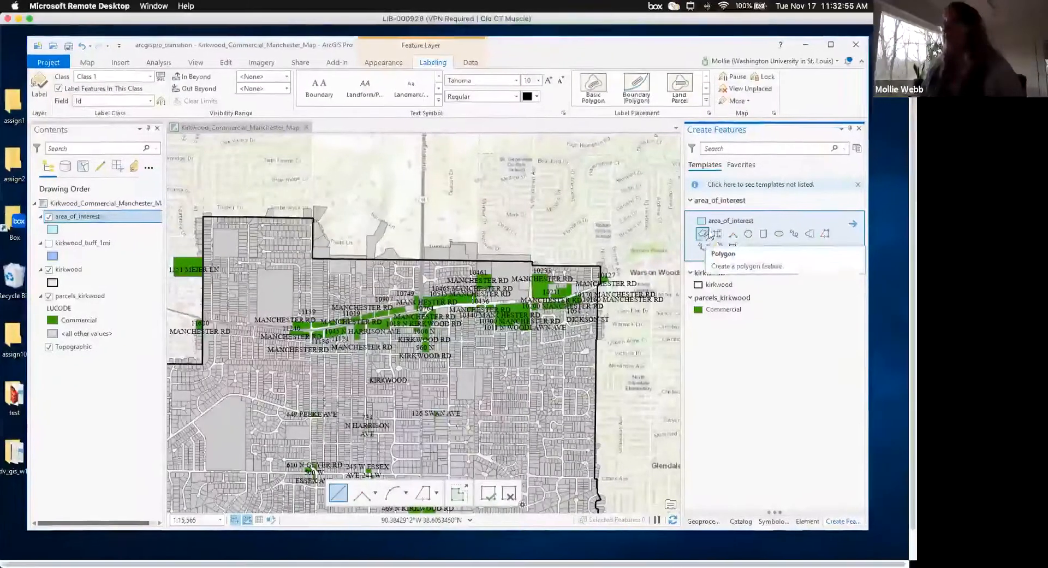
pyautogui.scroll(-1, 655, 189)
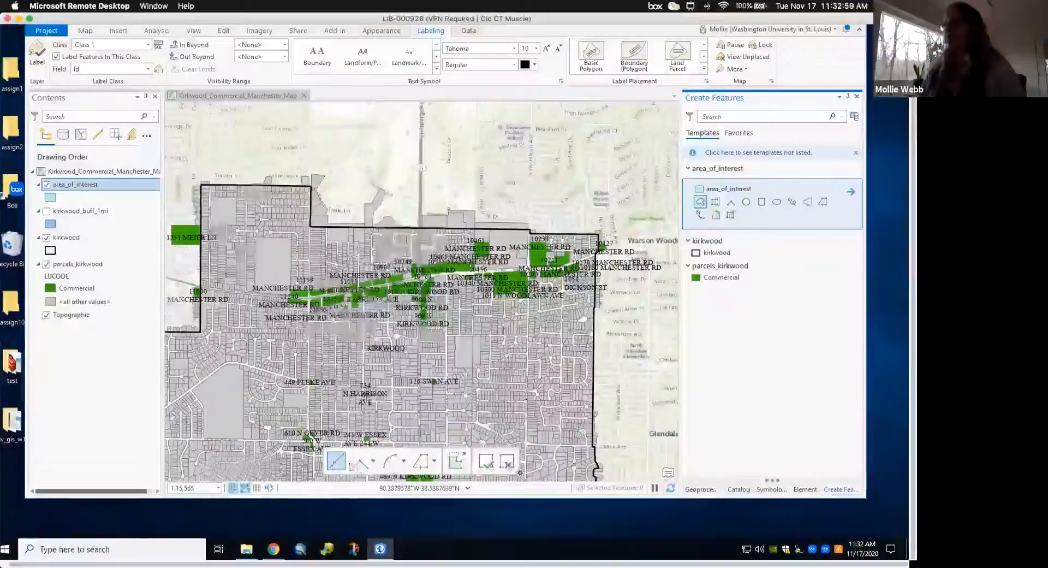
pyautogui.scroll(-1, 638, 449)
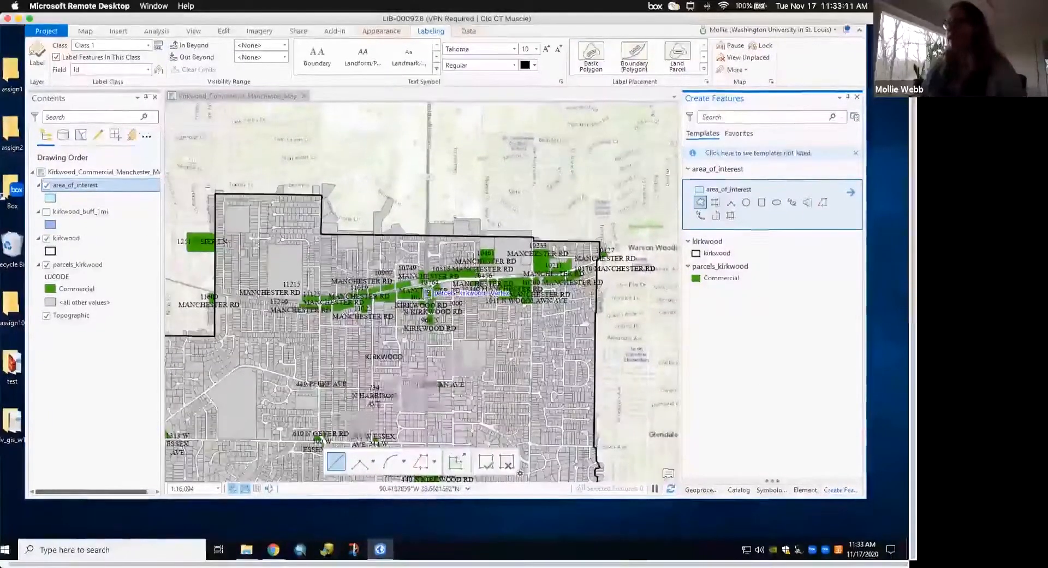
pyautogui.scroll(-1, 312, 246)
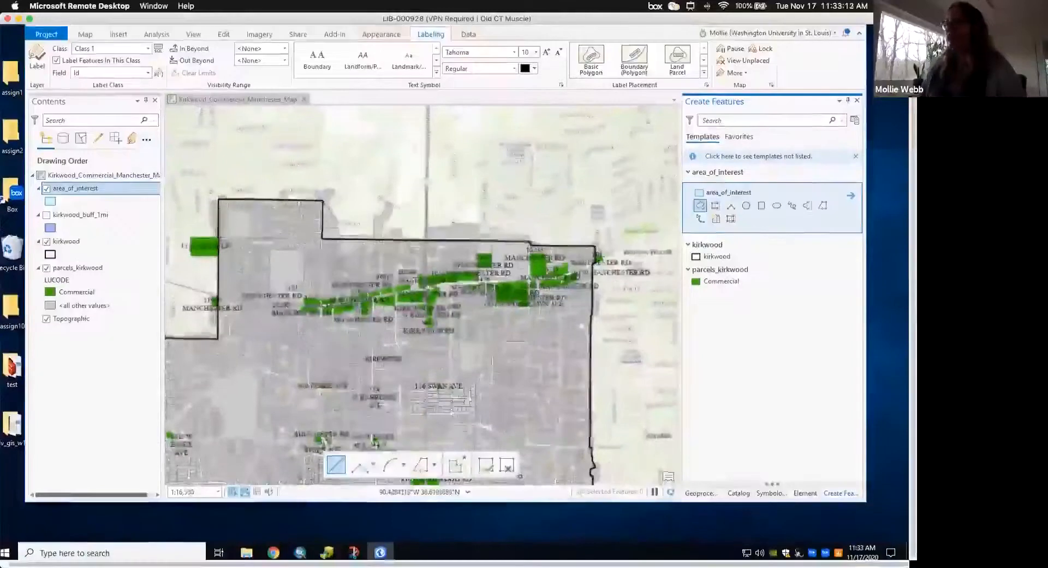
pyautogui.click(643, 165)
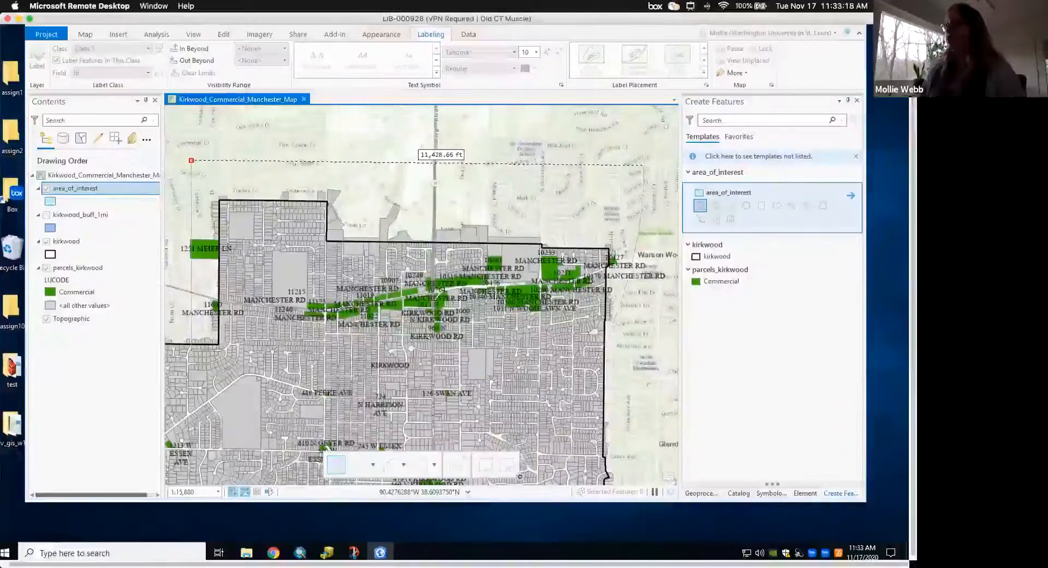
pyautogui.click(649, 387)
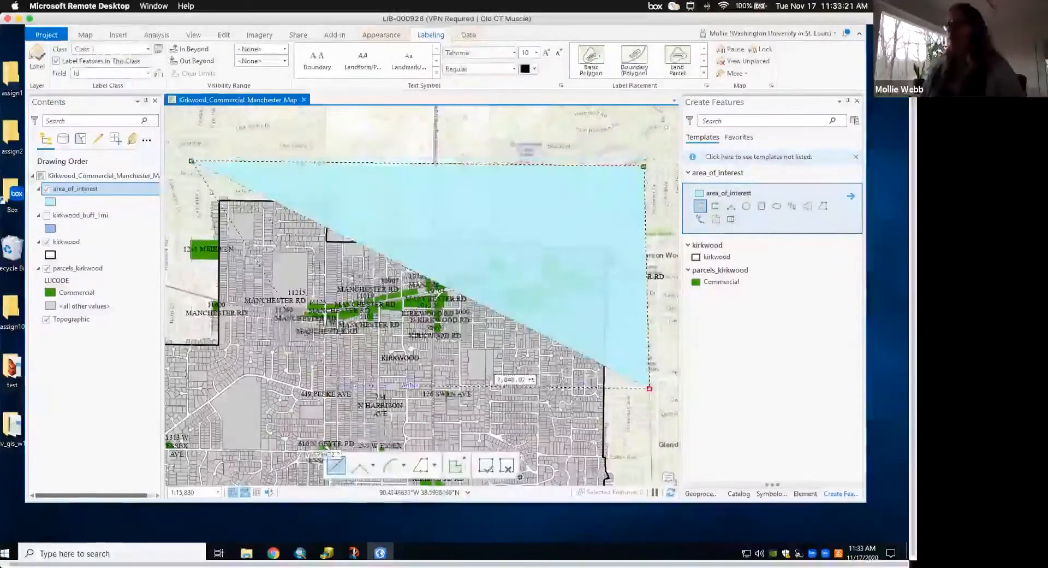
pyautogui.scroll(1, 306, 383)
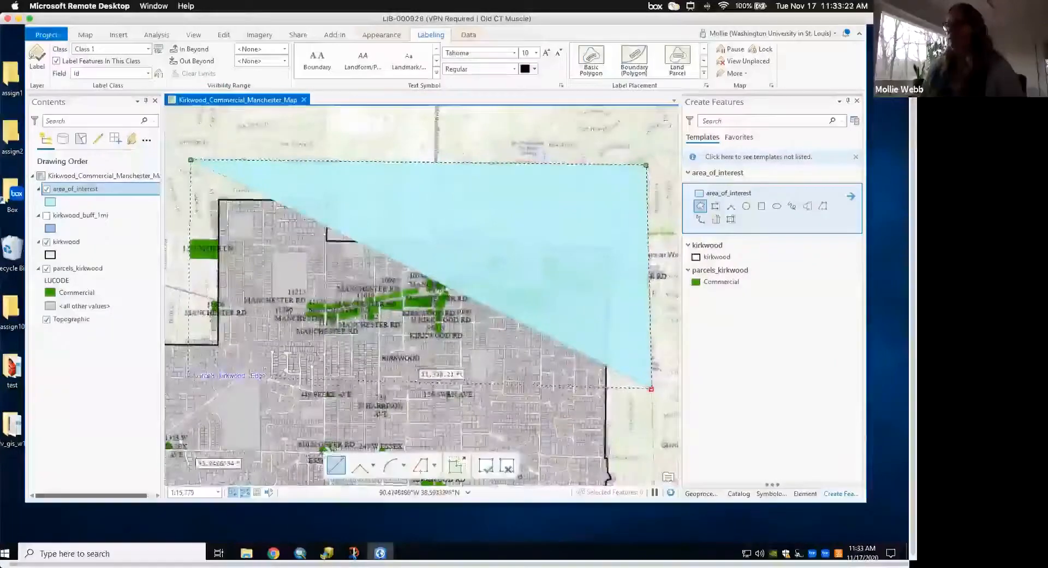
pyautogui.doubleClick(194, 381)
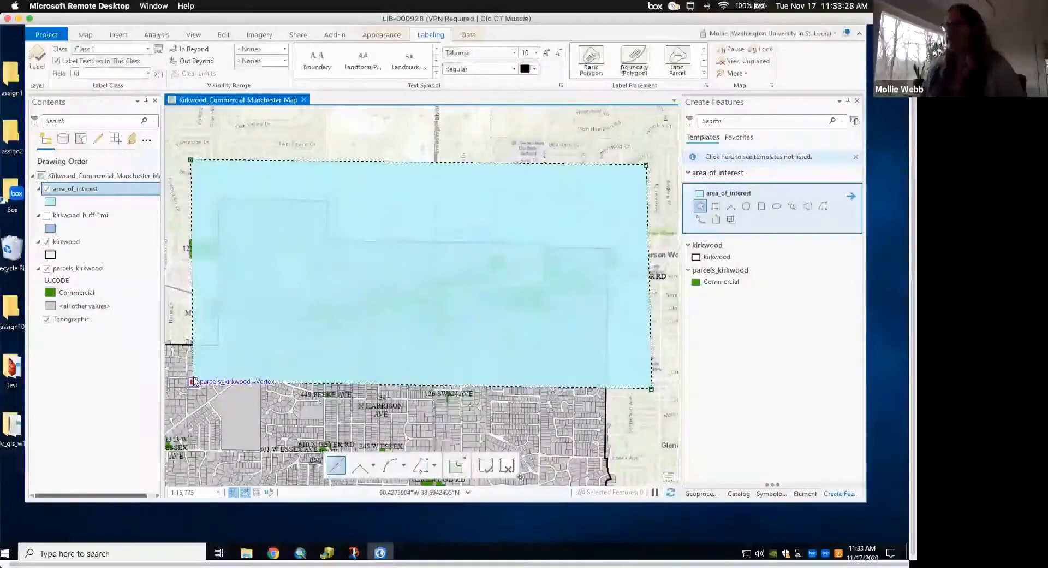
pyautogui.click(488, 472)
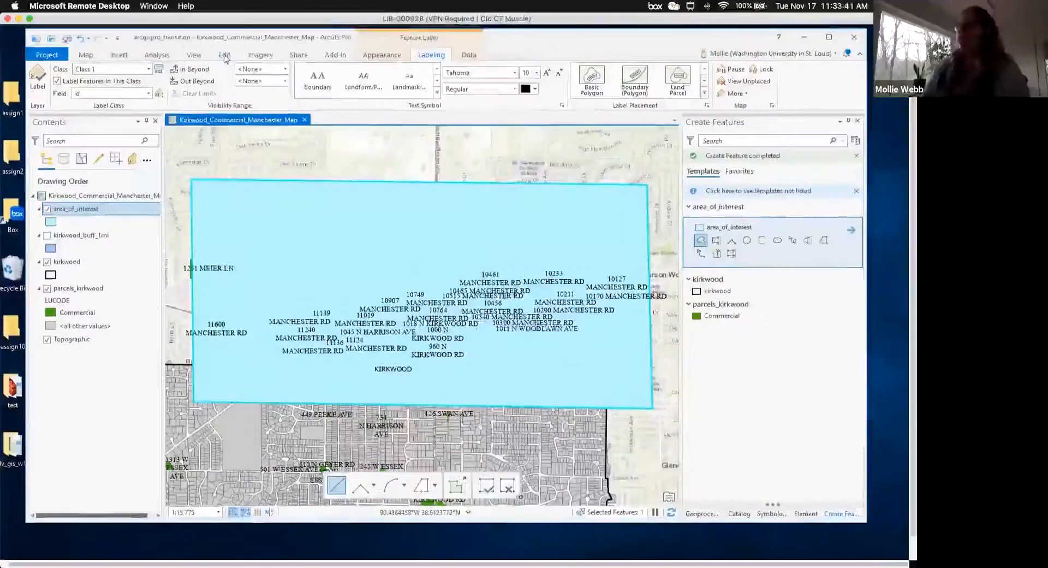
pyautogui.click(225, 55)
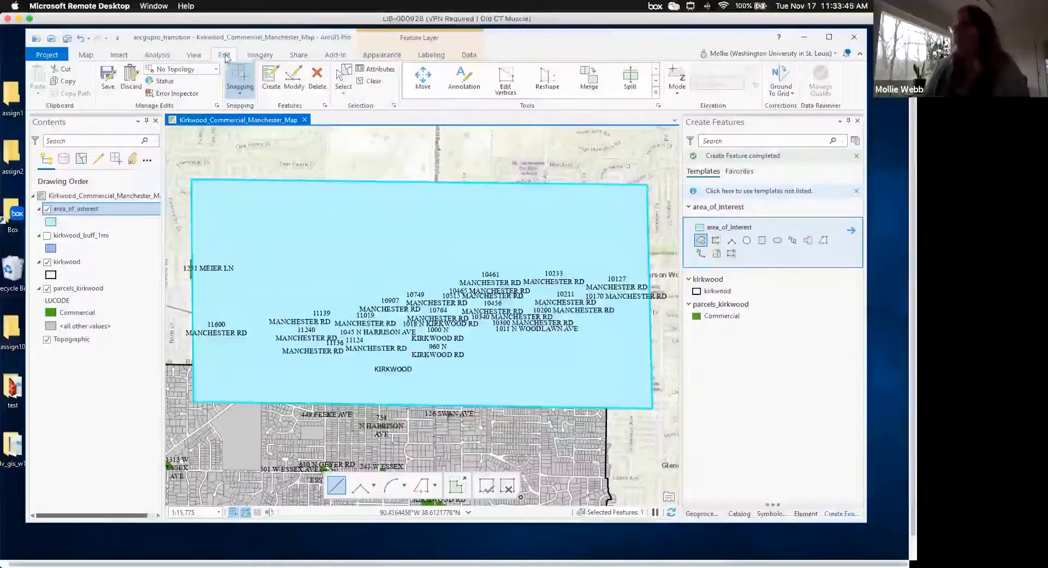
pyautogui.click(107, 85)
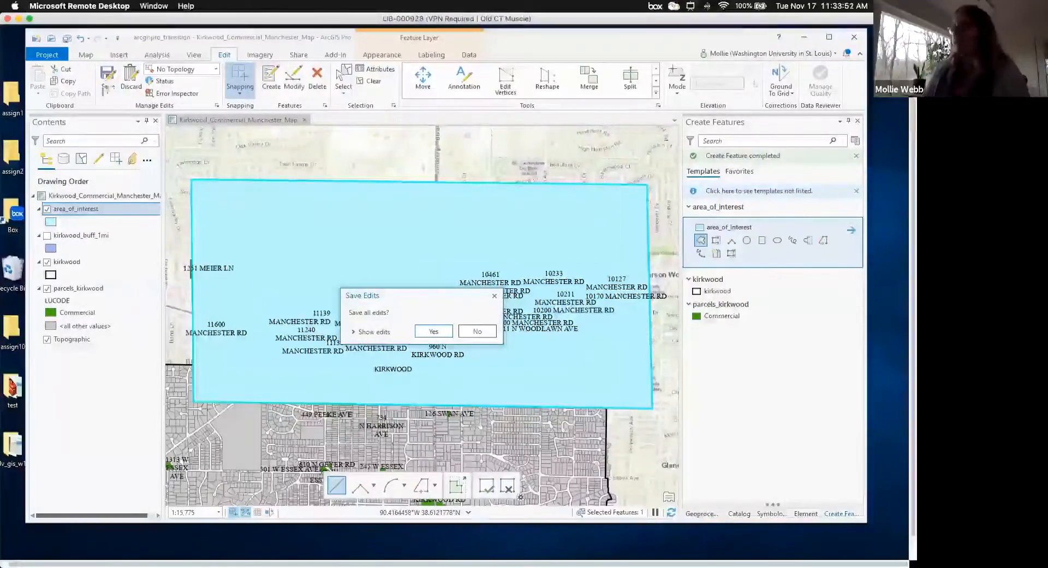
# - Answer Yes in the Save Edits dialog to store the new polygon
pyautogui.click(433, 334)
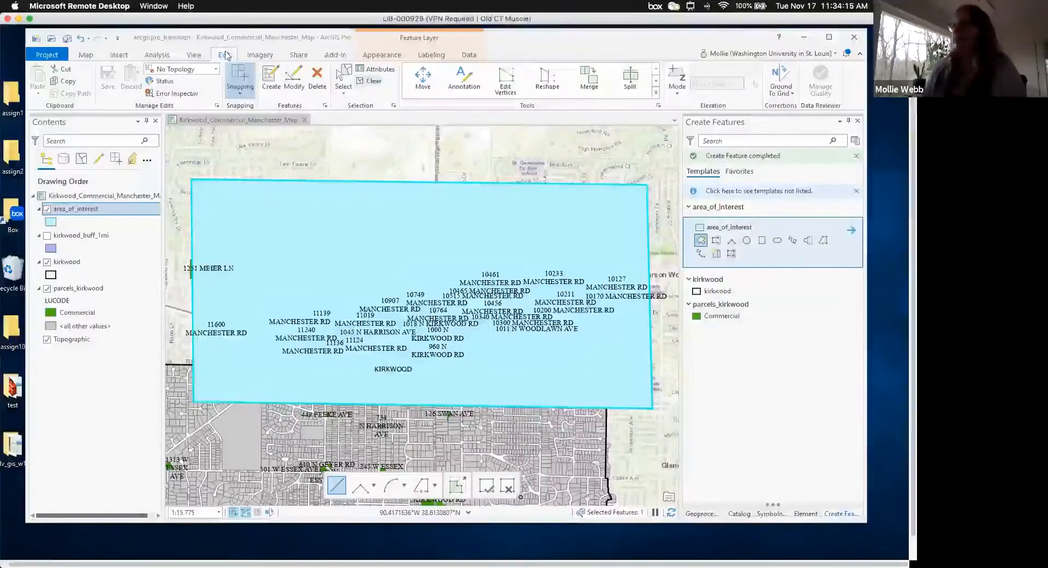
# - Clear the polygon's selection and switch to feature selection, trying the selection-shape options
pyautogui.click(374, 82)
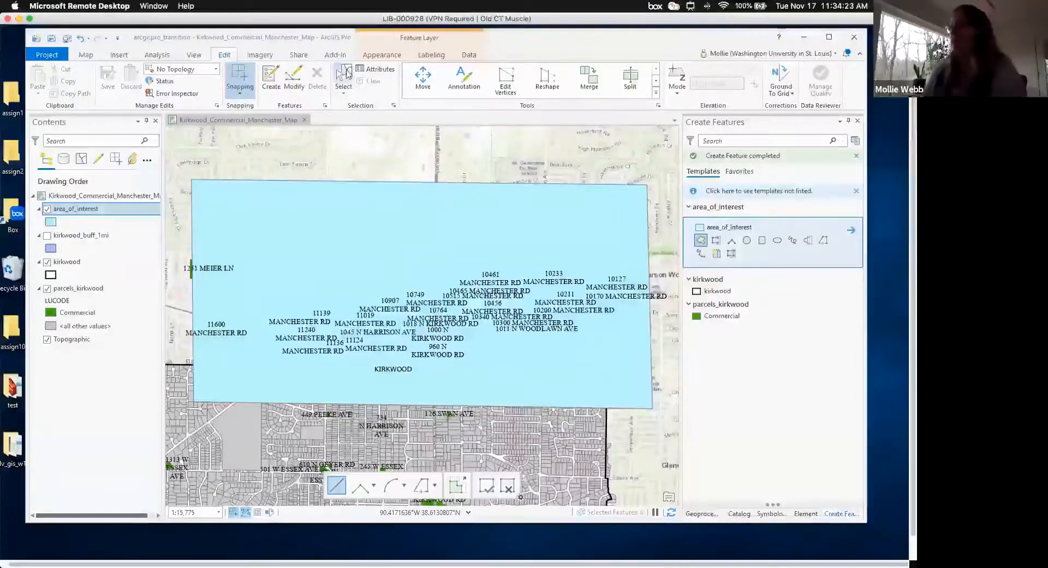
pyautogui.click(347, 76)
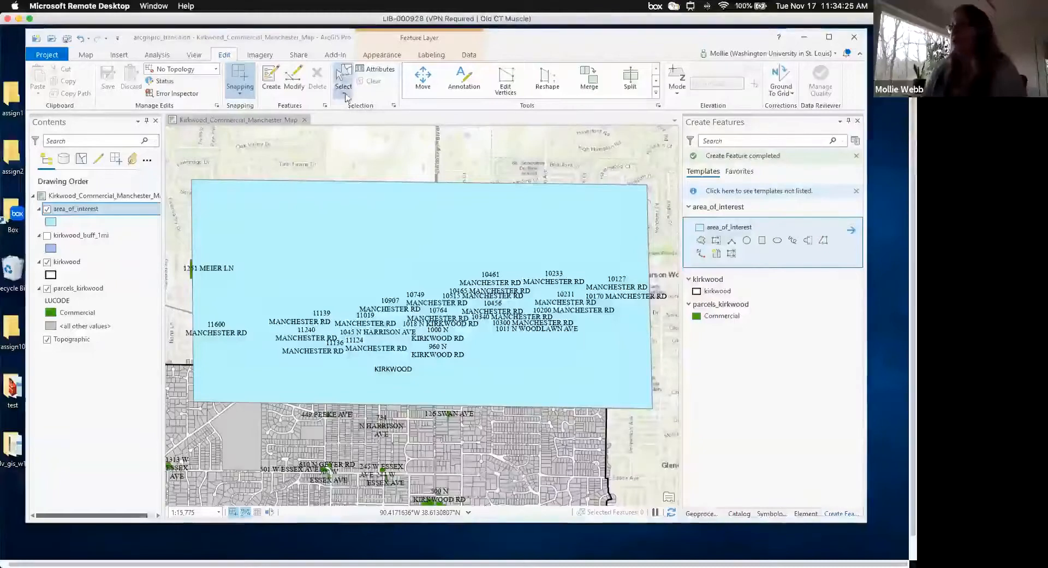
pyautogui.click(346, 97)
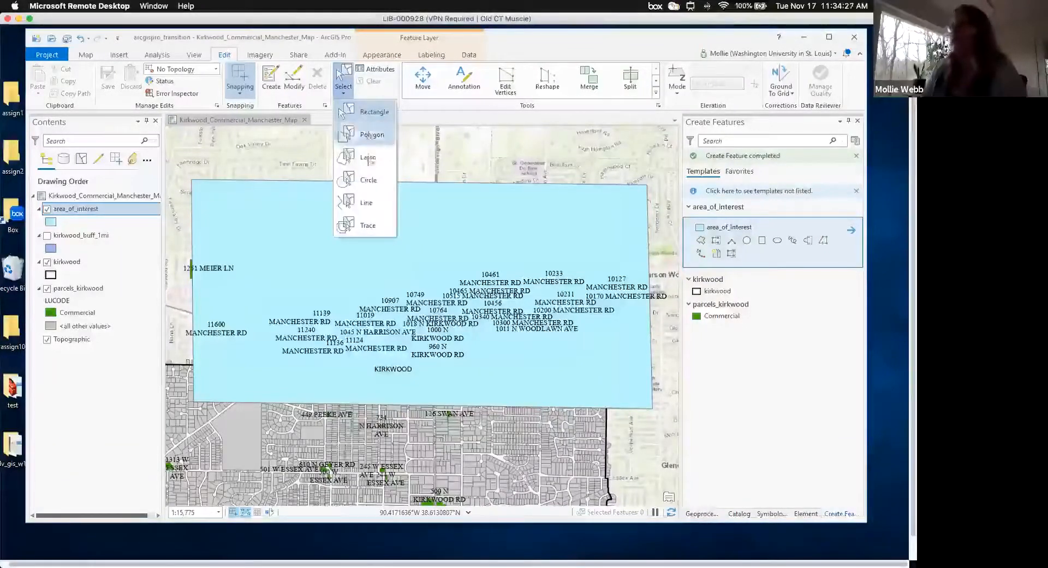
pyautogui.click(343, 89)
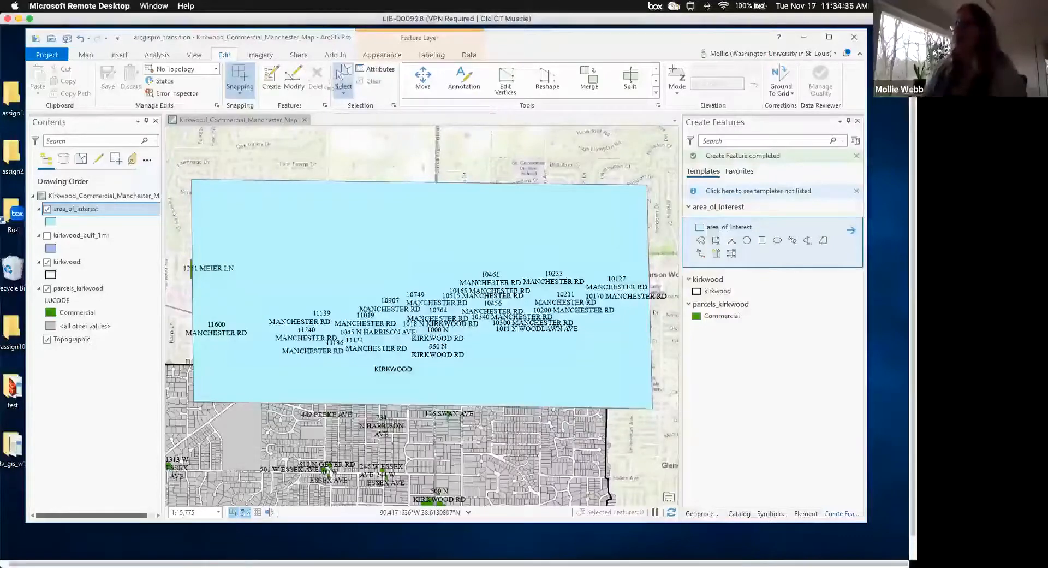
pyautogui.click(89, 57)
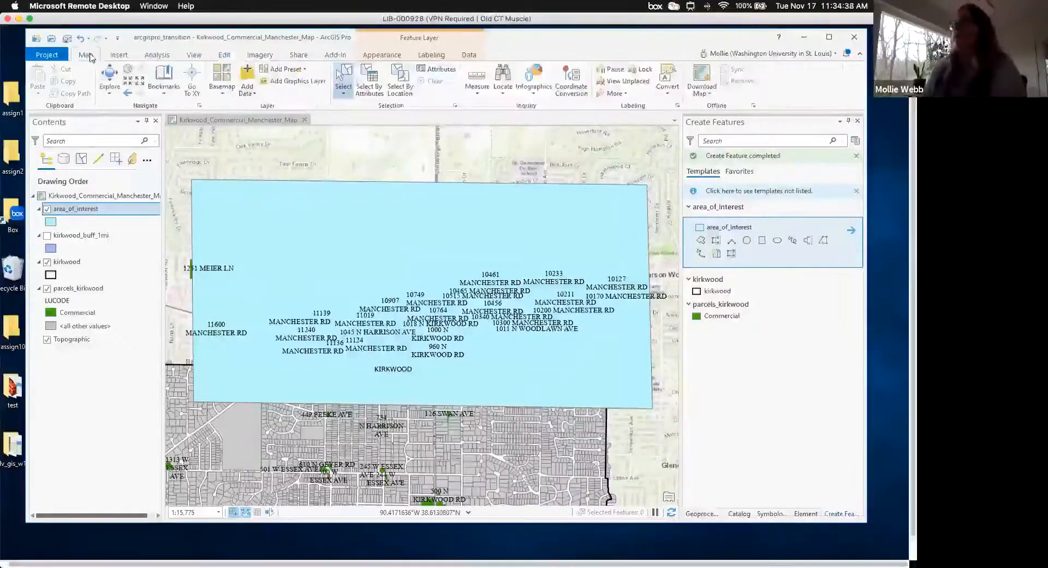
pyautogui.click(344, 94)
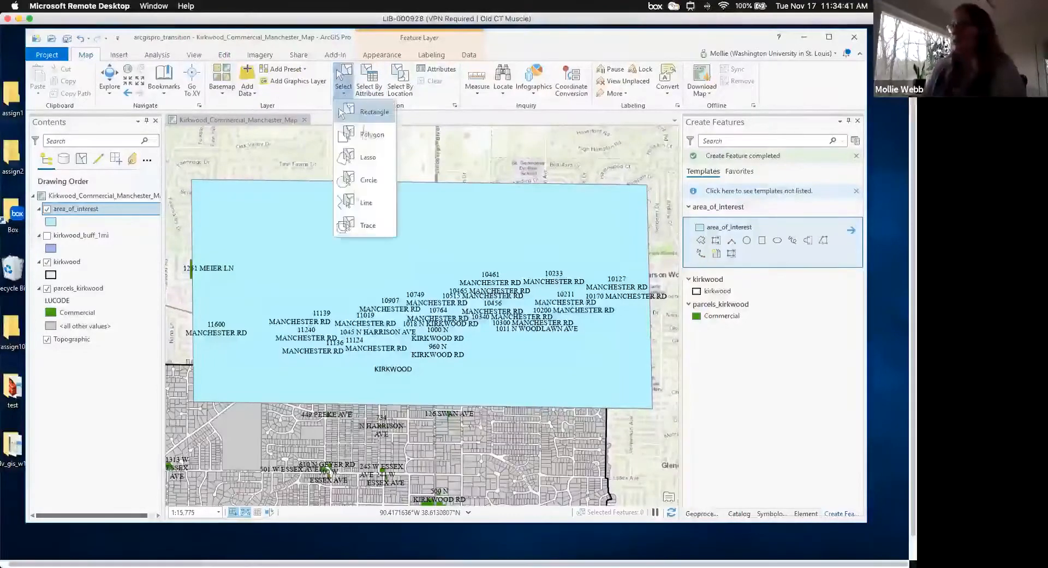
pyautogui.click(88, 60)
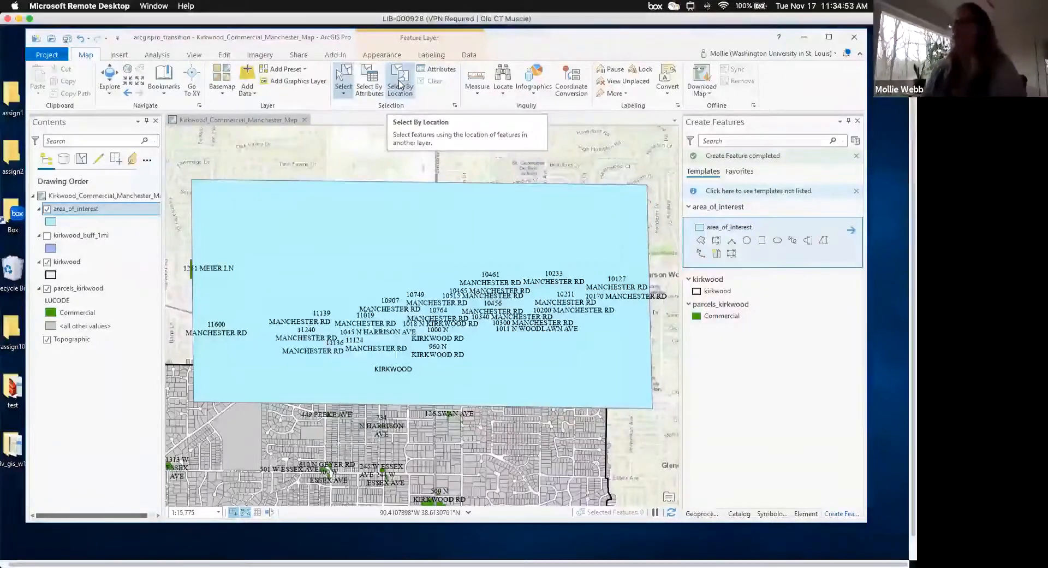
# - Select the area_of_interest polygon on the map from the Edit tools
pyautogui.click(225, 55)
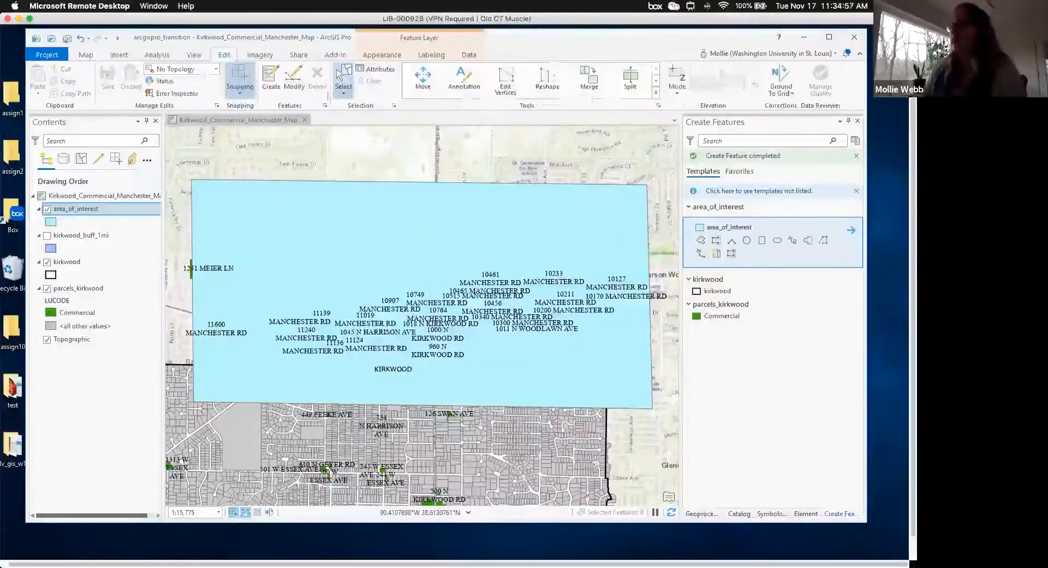
pyautogui.click(334, 197)
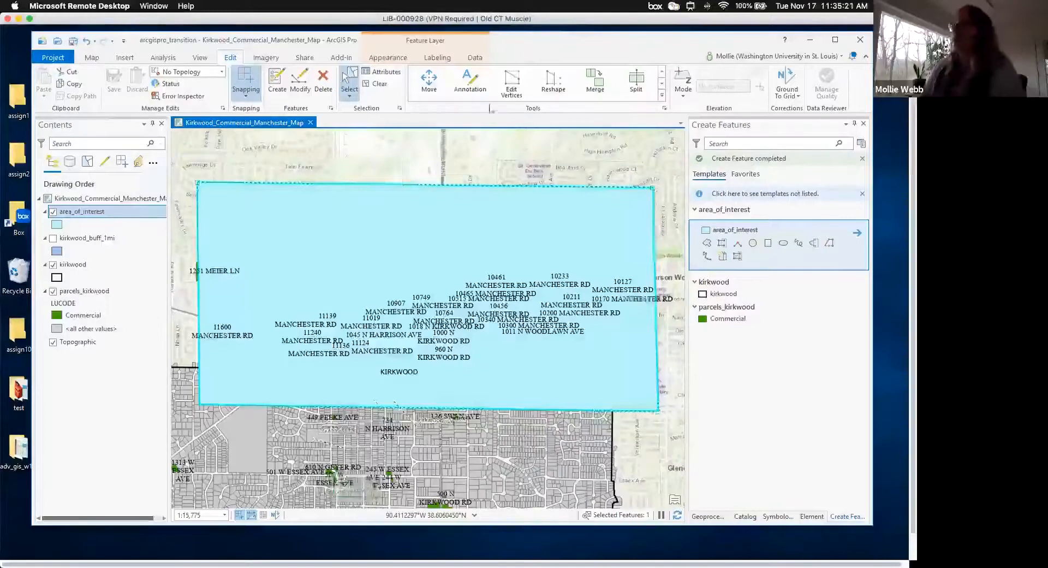
pyautogui.scroll(1, 384, 235)
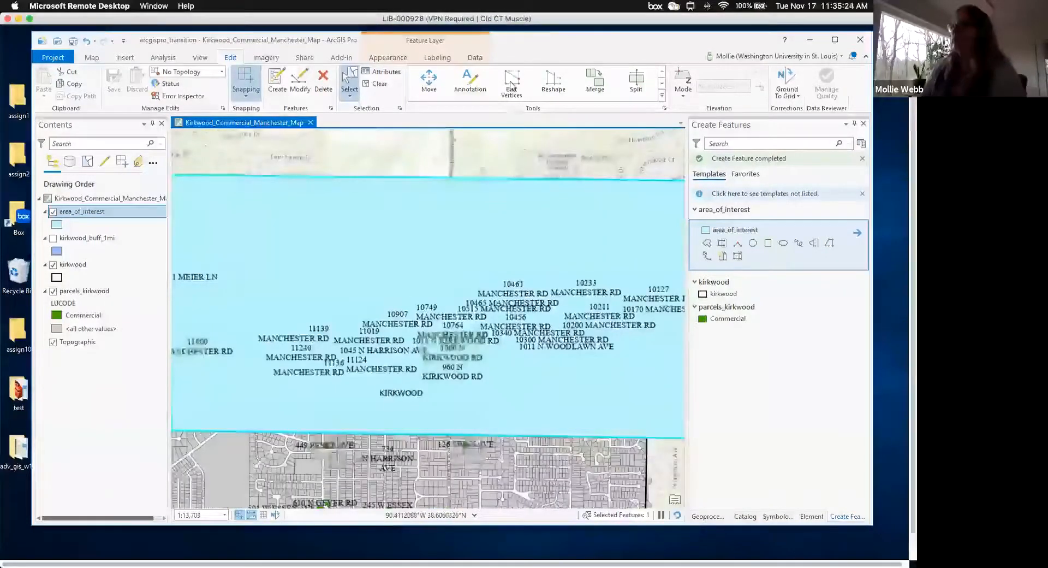
# - Start Edit Vertices on the polygon and Zoom To Layer on area_of_interest
pyautogui.click(516, 89)
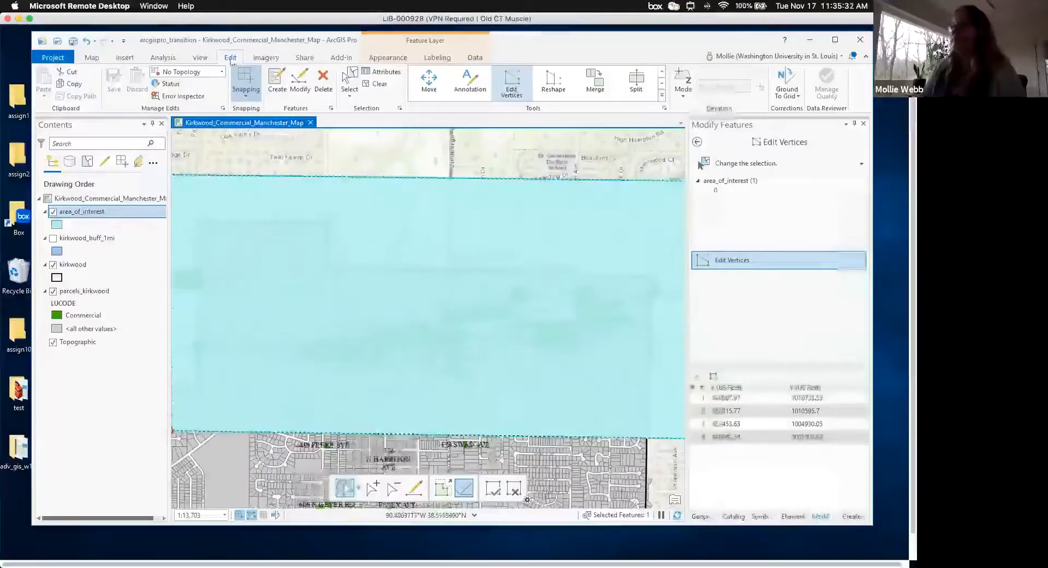
pyautogui.moveTo(276, 36); pyautogui.dragTo(274, 43)
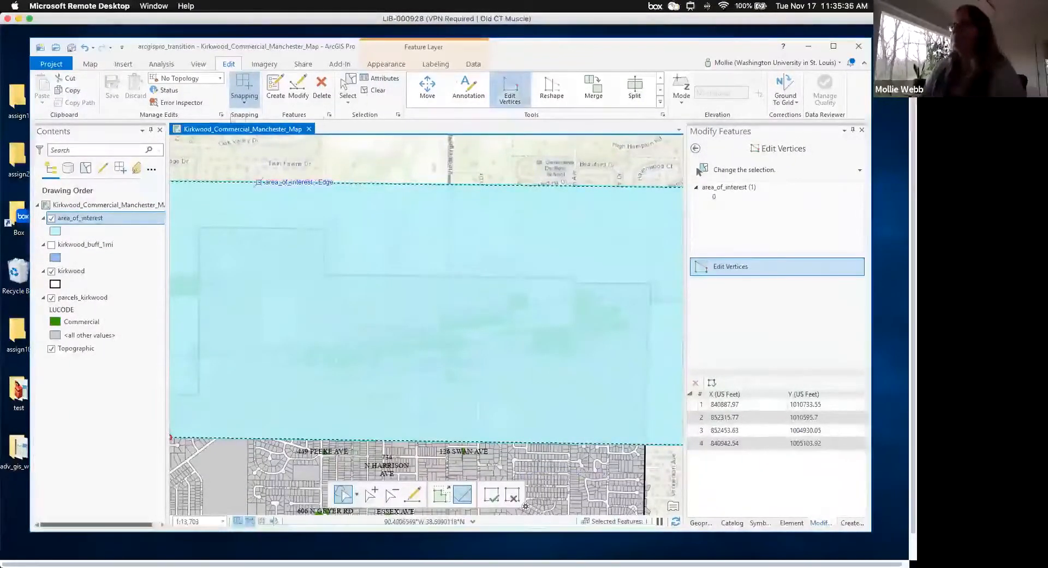
pyautogui.hscroll(2, 108, 223)
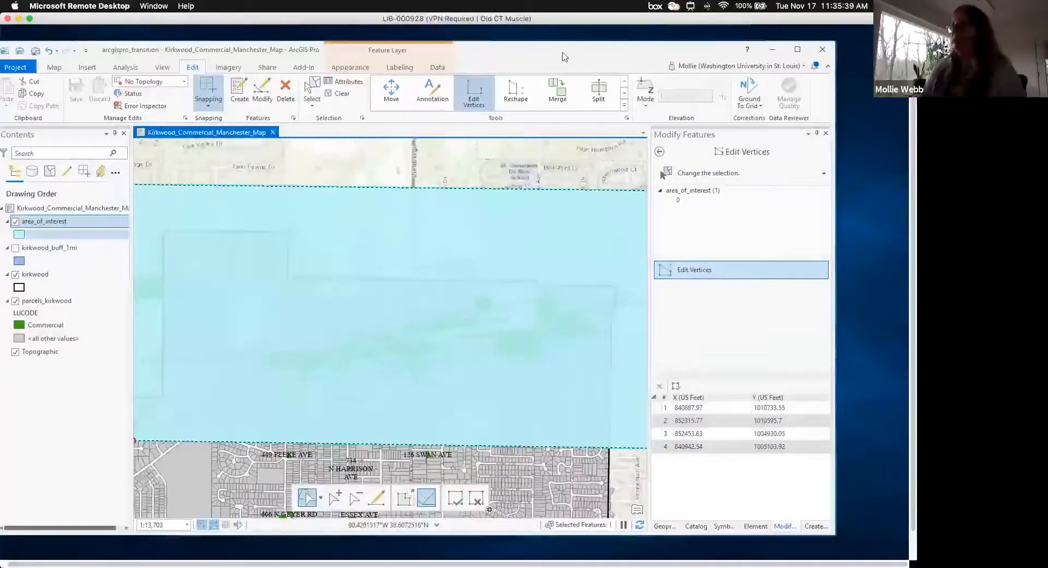
pyautogui.rightClick(99, 221)
pyautogui.click(134, 362)
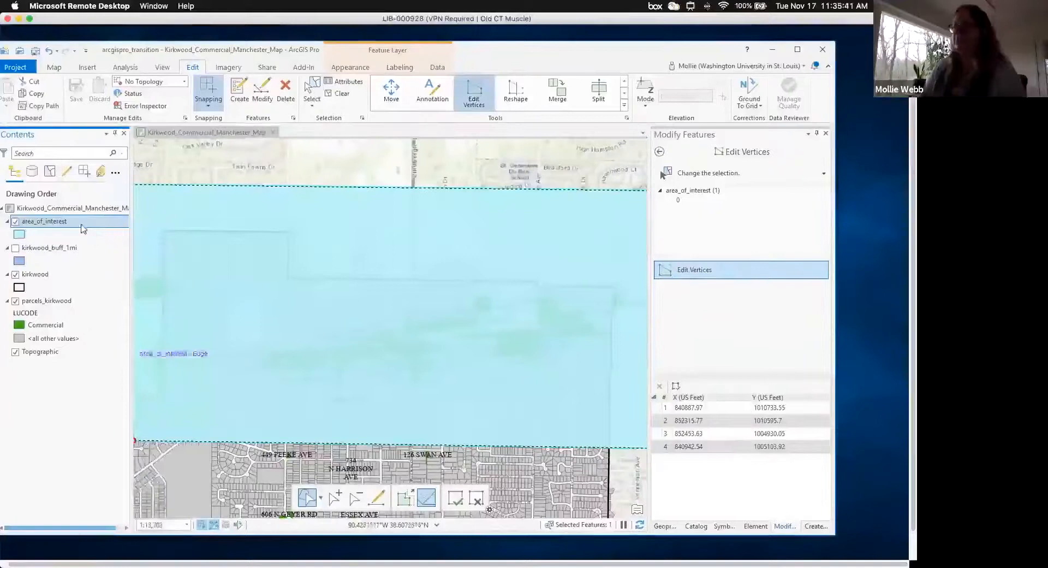
pyautogui.rightClick(82, 223)
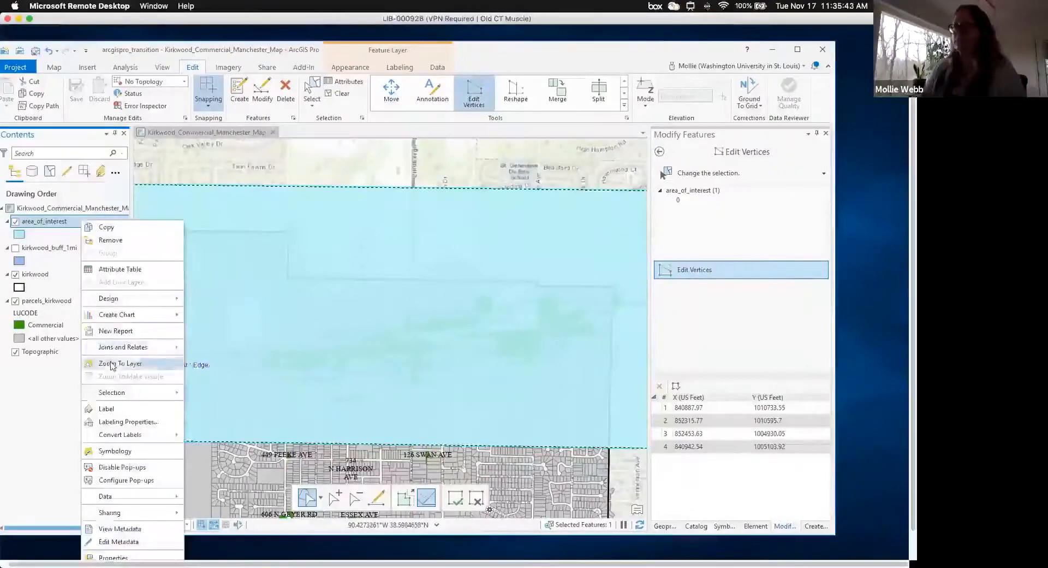
pyautogui.click(111, 365)
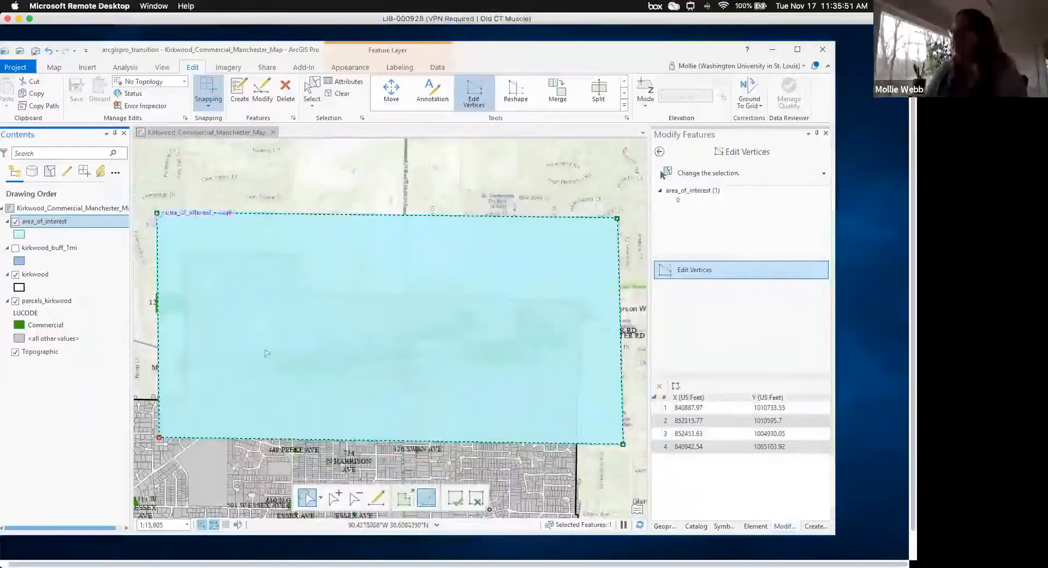
# - Drag the top-left, top-right and bottom-right corners inward onto the parcel edges, then finish
pyautogui.moveTo(157, 213); pyautogui.dragTo(176, 246)
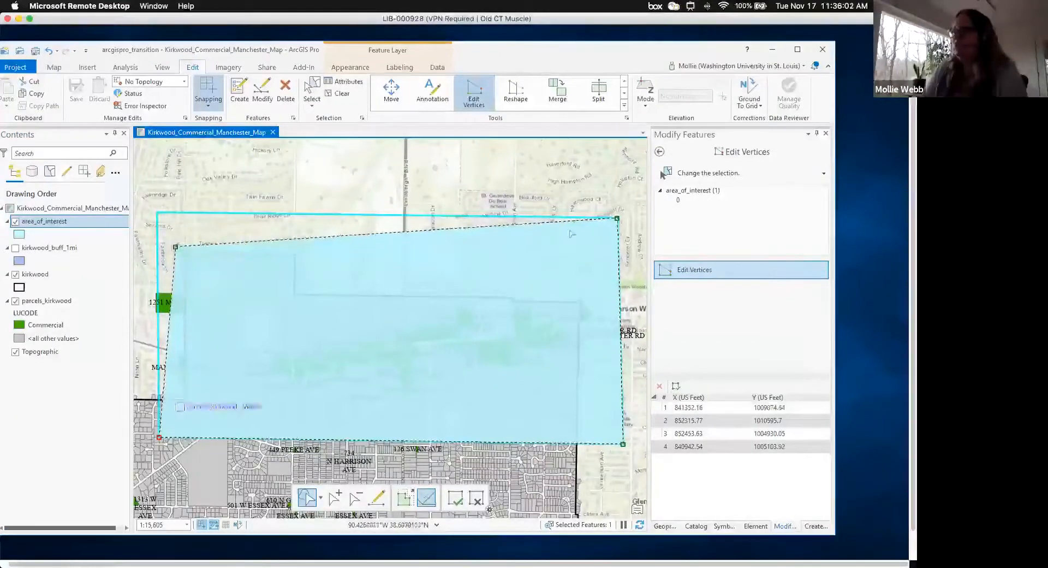
pyautogui.moveTo(593, 285); pyautogui.dragTo(591, 289)
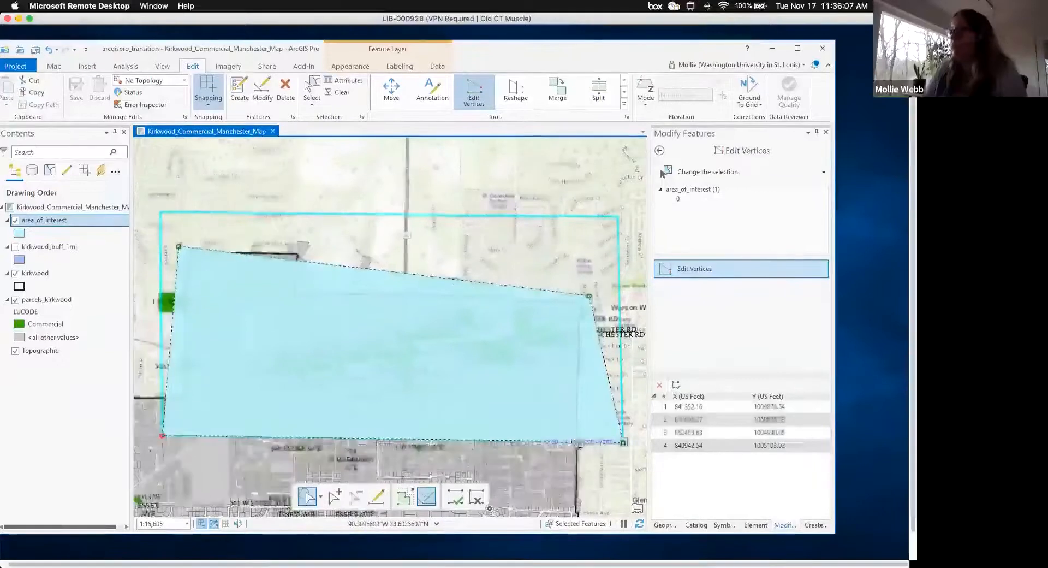
pyautogui.scroll(-1, 580, 443)
pyautogui.moveTo(623, 443); pyautogui.dragTo(580, 442)
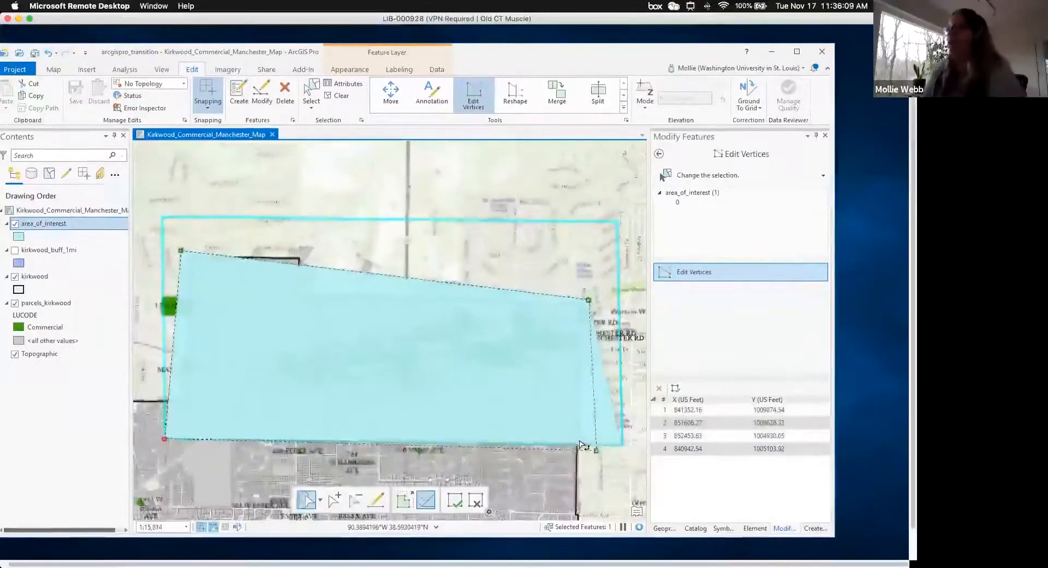
pyautogui.scroll(1, 581, 445)
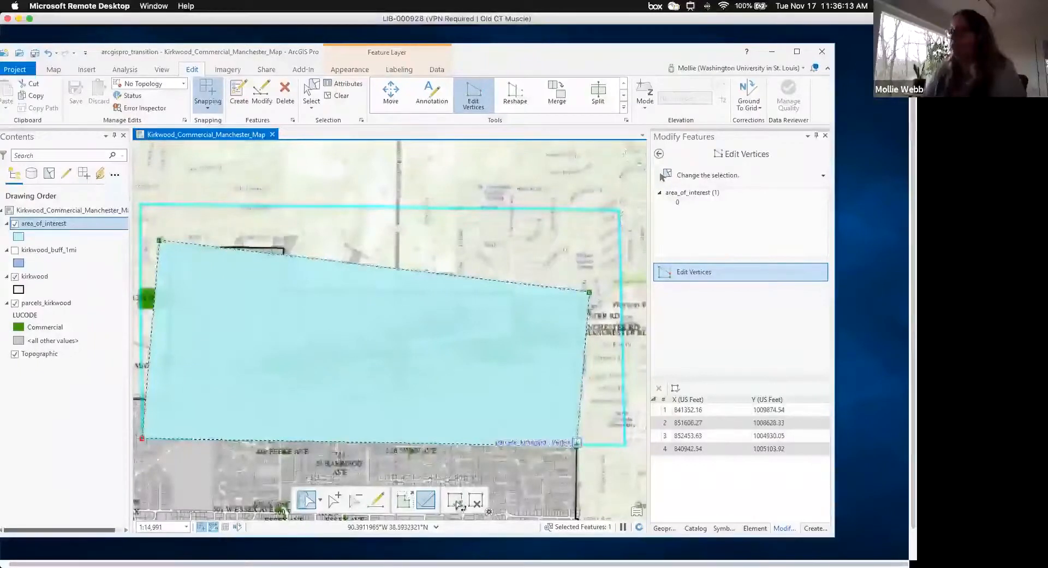
pyautogui.click(458, 502)
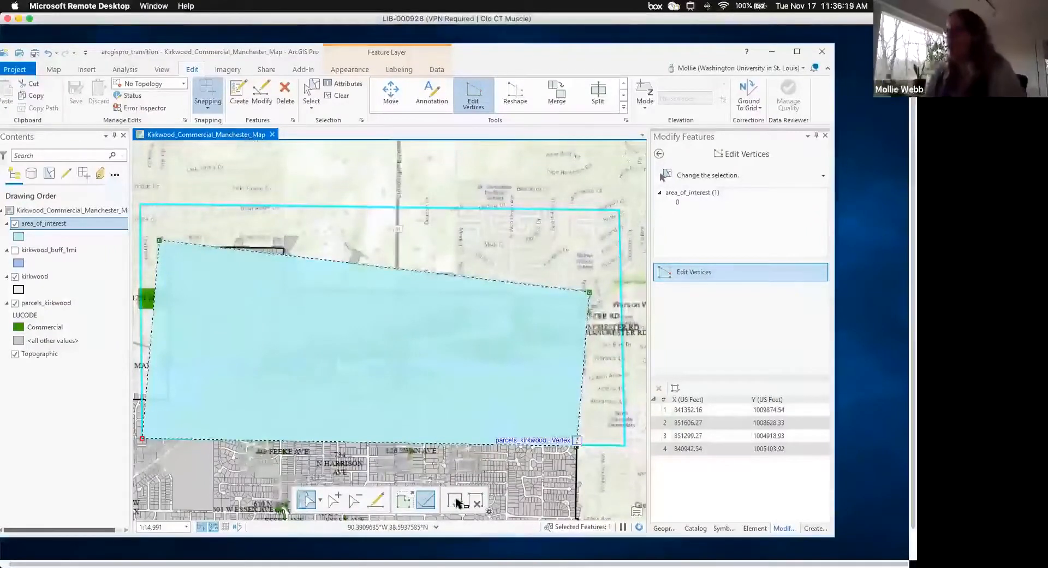
pyautogui.click(458, 502)
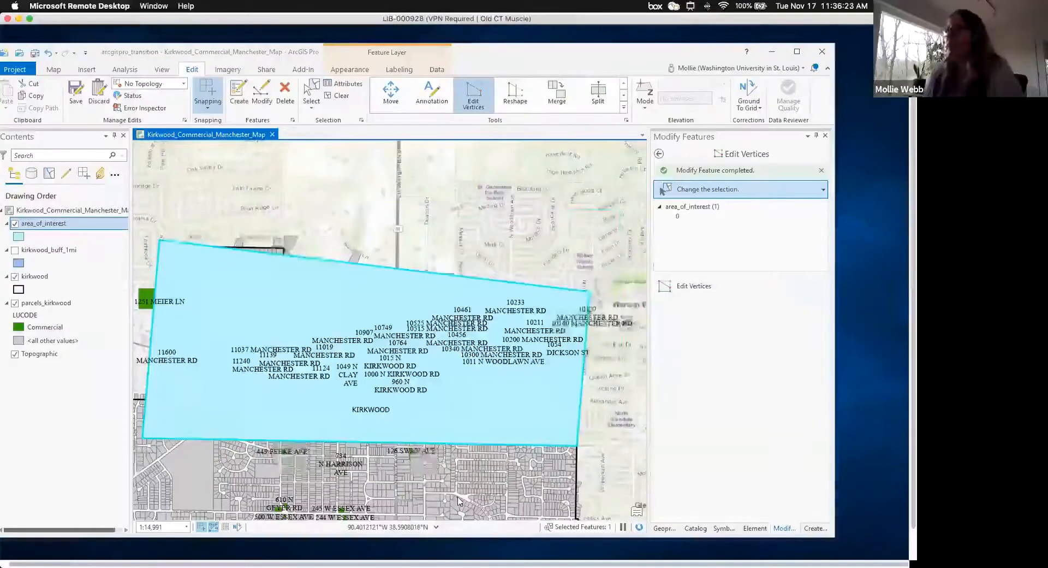
# - Save the reshaped polygon edits, leave vertex editing, and select area_of_interest in Contents
pyautogui.click(458, 501)
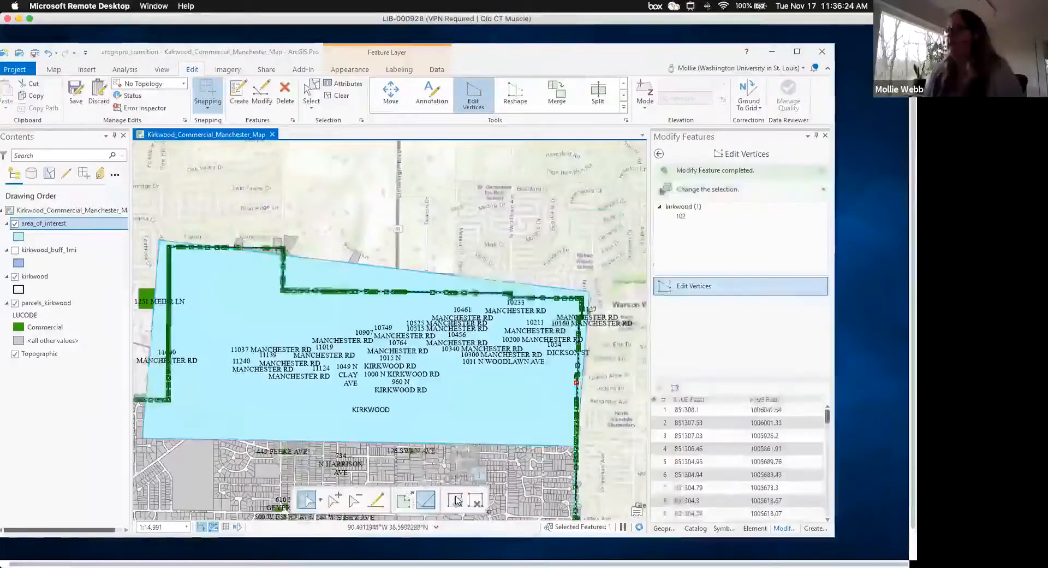
pyautogui.click(76, 90)
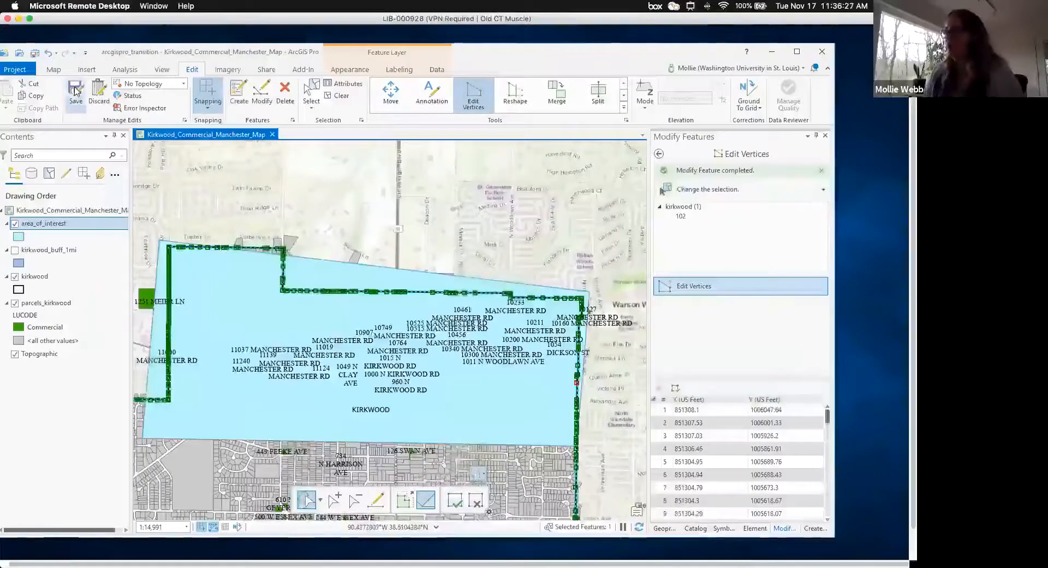
pyautogui.click(425, 306)
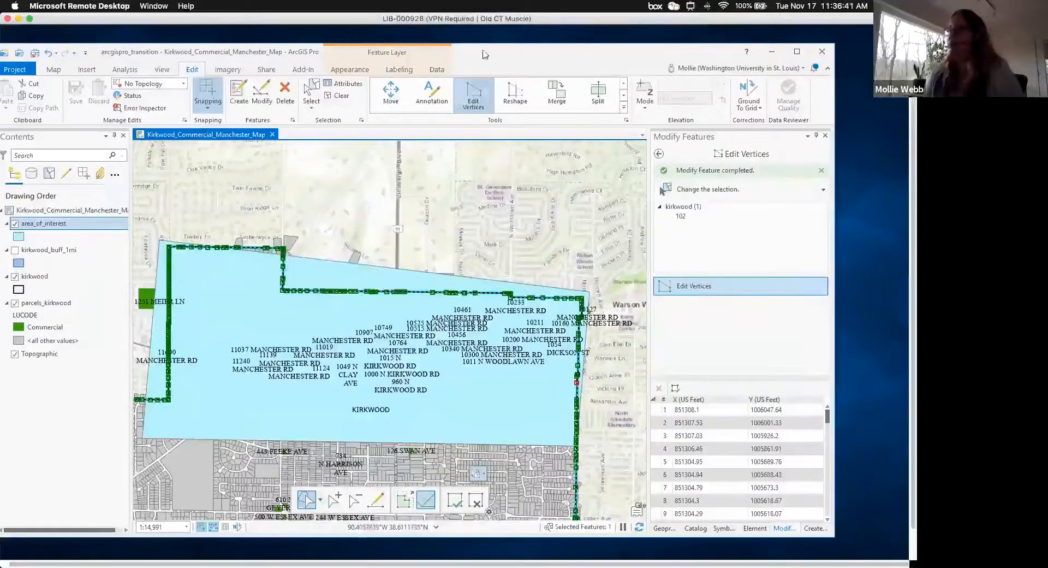
pyautogui.click(475, 500)
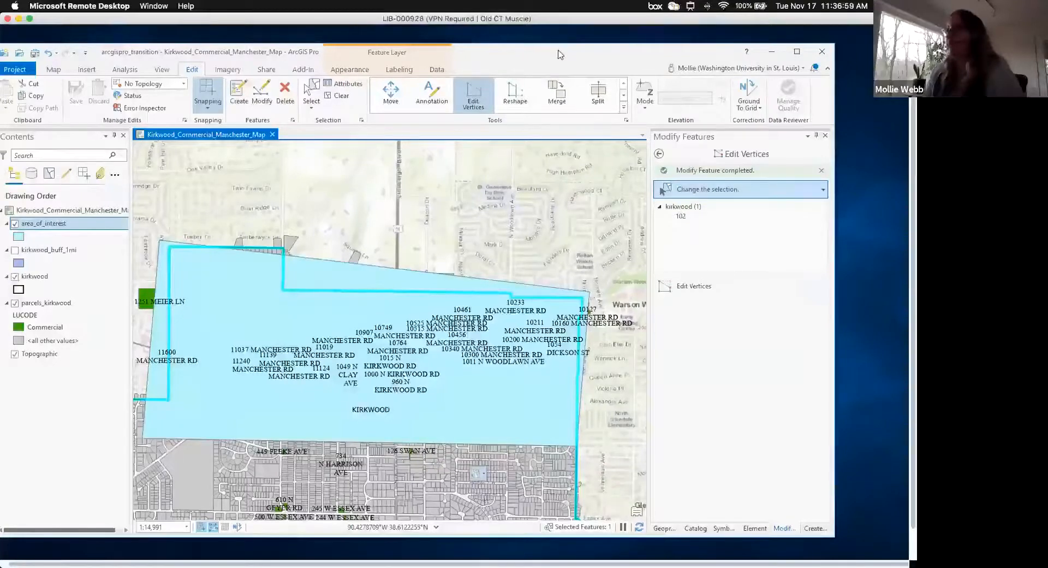
pyautogui.moveTo(538, 54); pyautogui.dragTo(558, 50)
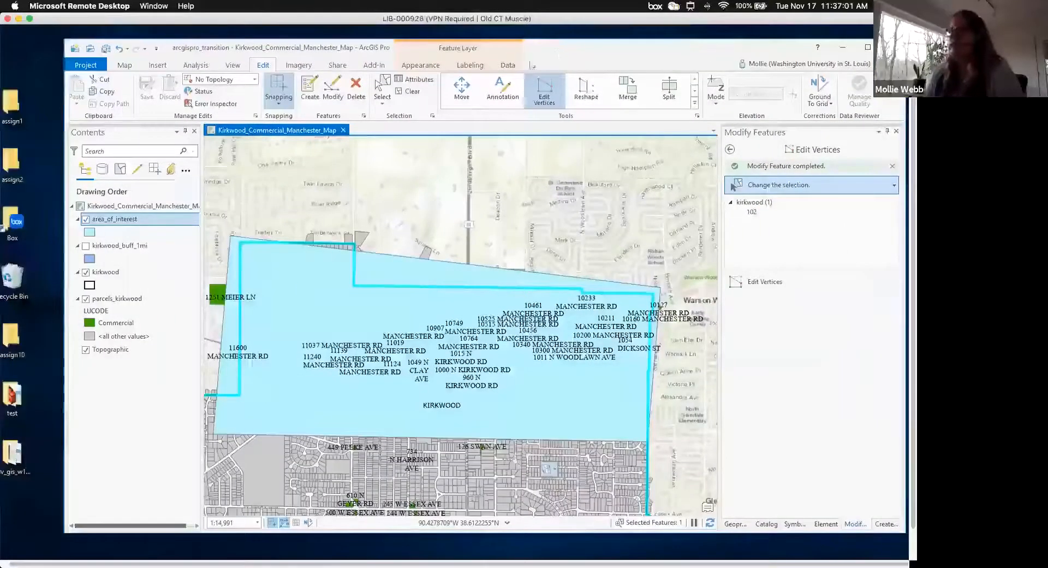
pyautogui.click(125, 223)
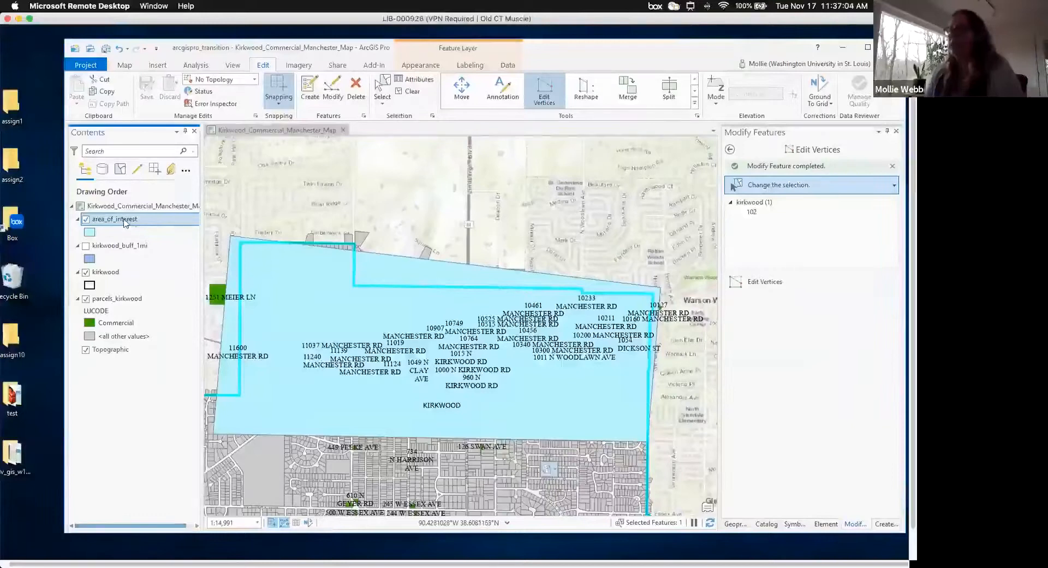
# - Open the area_of_interest attribute table and clear the current selection
pyautogui.rightClick(125, 222)
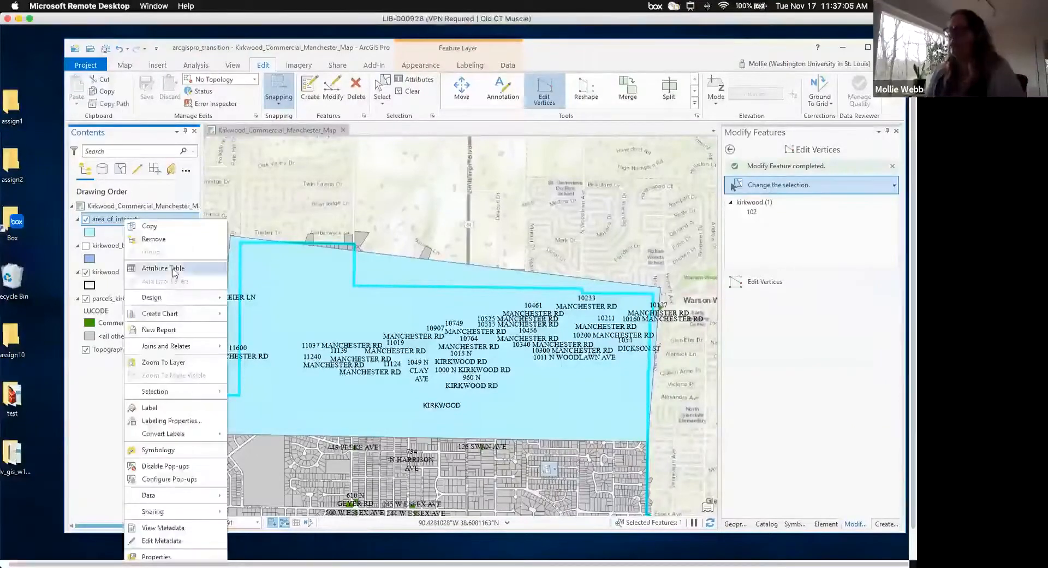
pyautogui.click(175, 273)
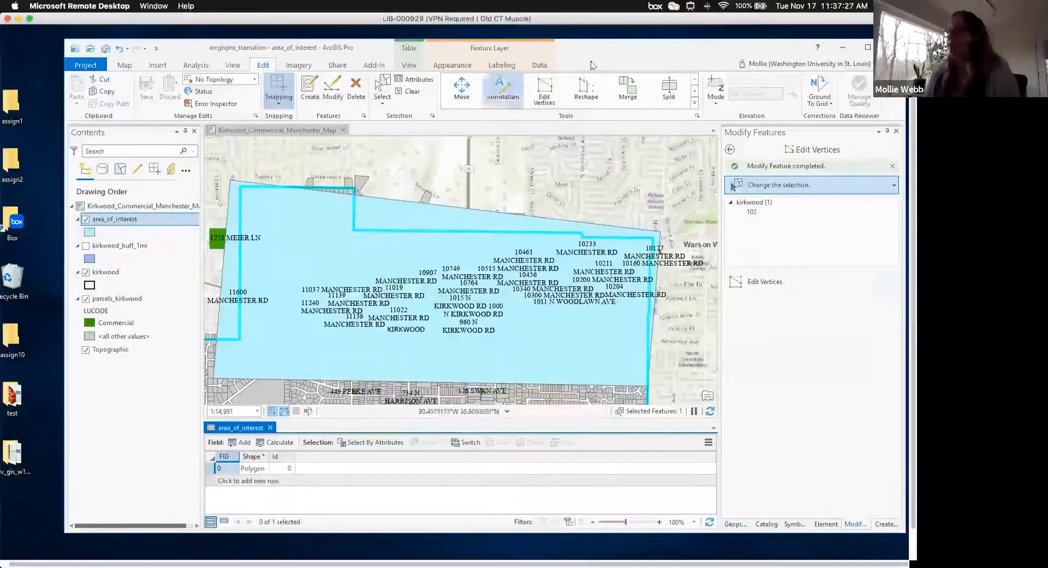
pyautogui.click(406, 91)
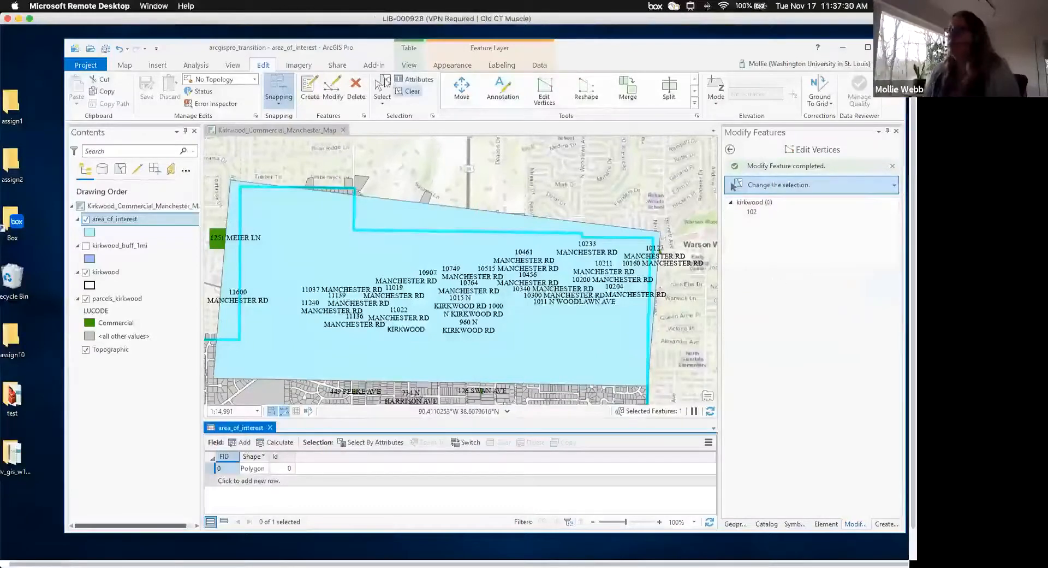
# - Select the area_of_interest polygon and snap its top-left vertex onto a nearby parcel vertex
pyautogui.click(360, 211)
pyautogui.click(350, 210)
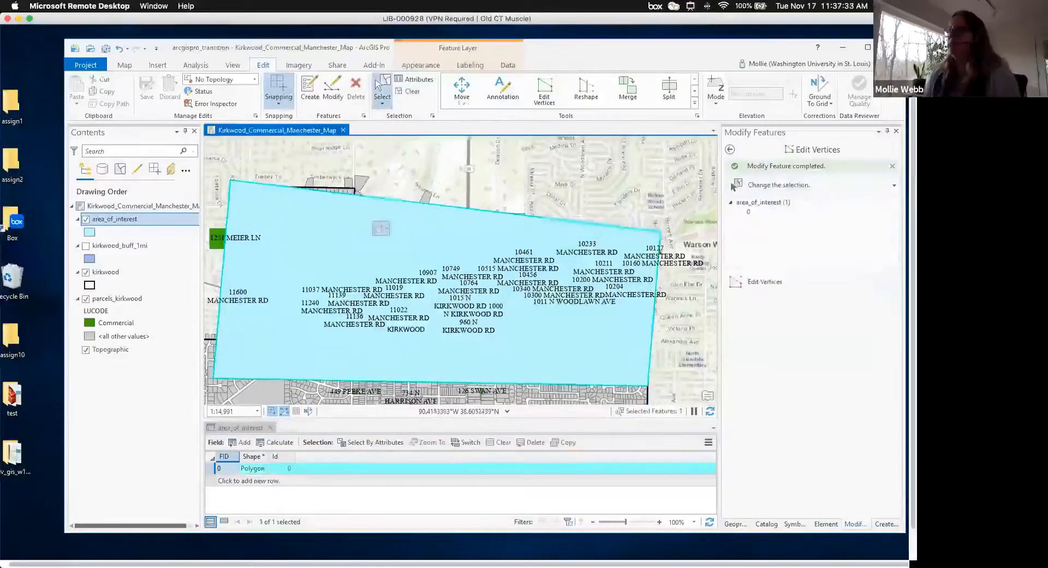
pyautogui.click(545, 91)
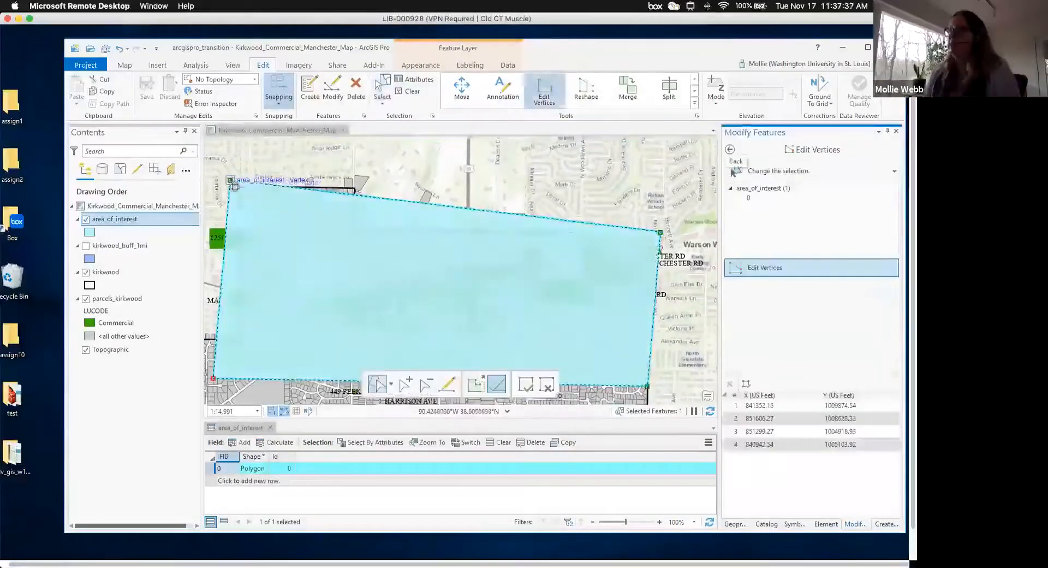
pyautogui.moveTo(234, 187); pyautogui.dragTo(234, 186)
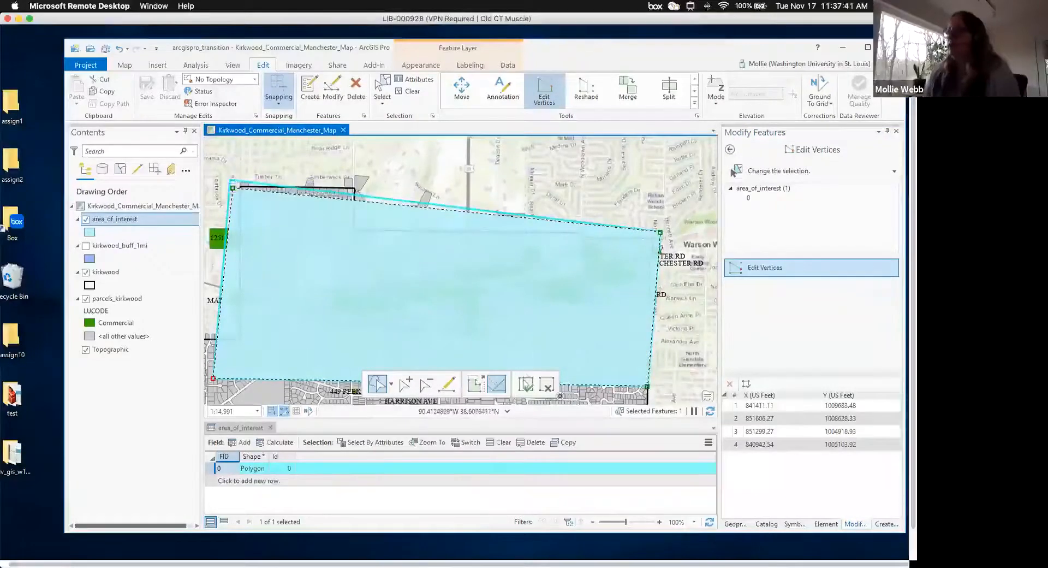
# - Finish the vertex edit and save all edits, confirming Yes
pyautogui.click(526, 384)
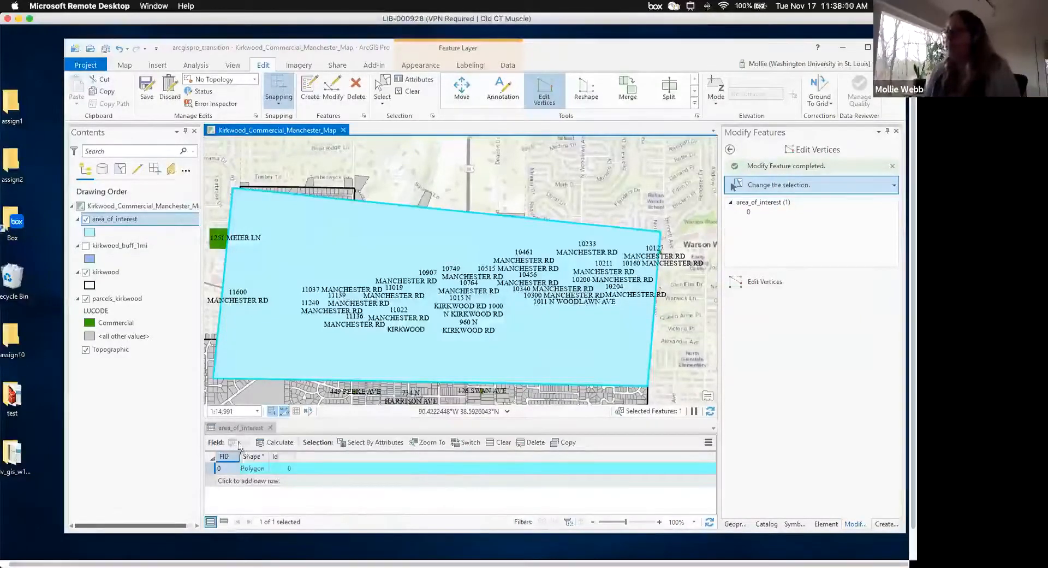
pyautogui.click(147, 87)
pyautogui.click(473, 286)
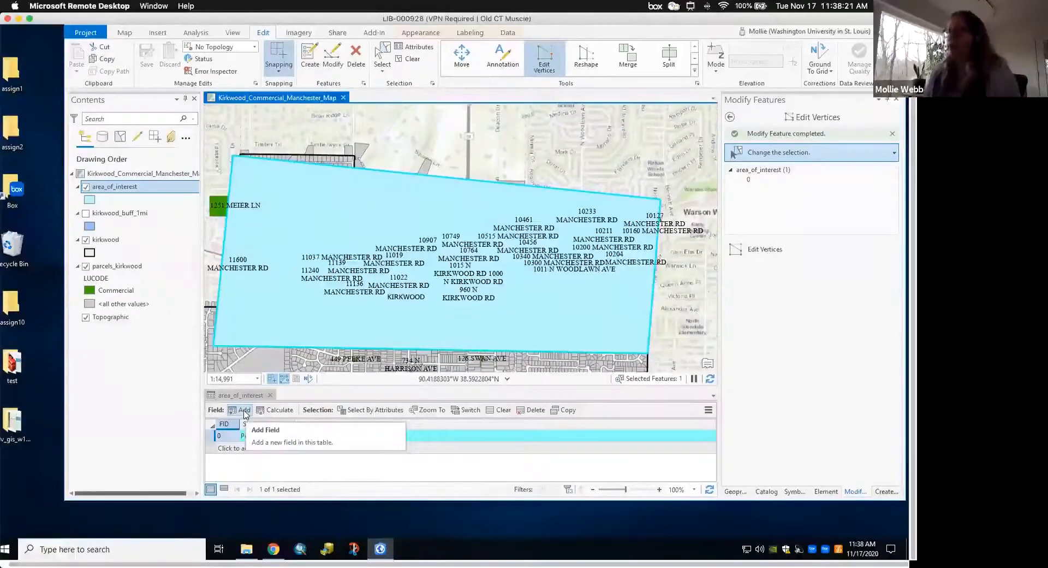
# - Create a new field 'Name' with the Text data type, save it, and close the Fields view
pyautogui.click(244, 413)
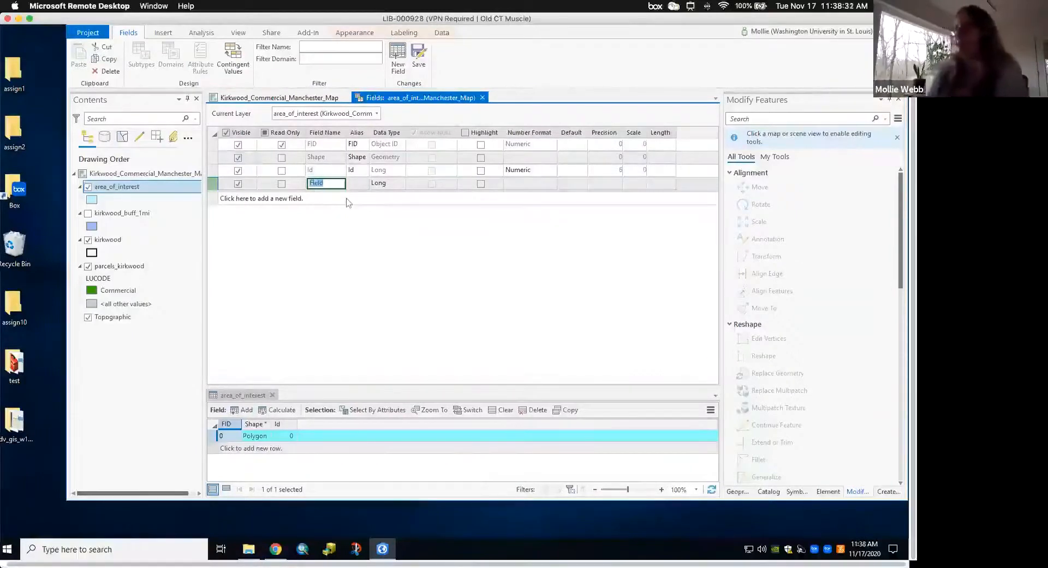
pyautogui.write('Name')
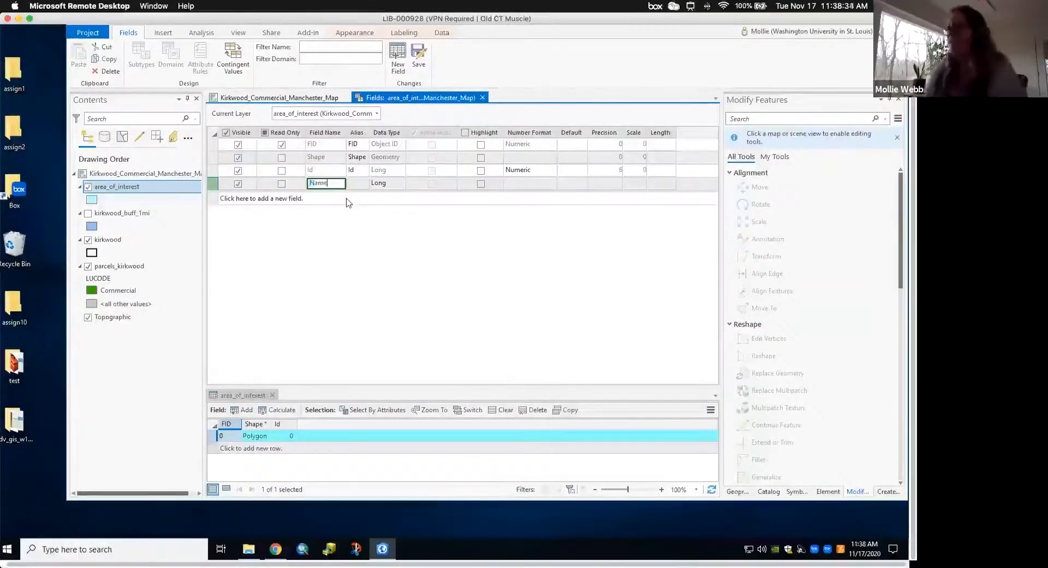
pyautogui.click(390, 186)
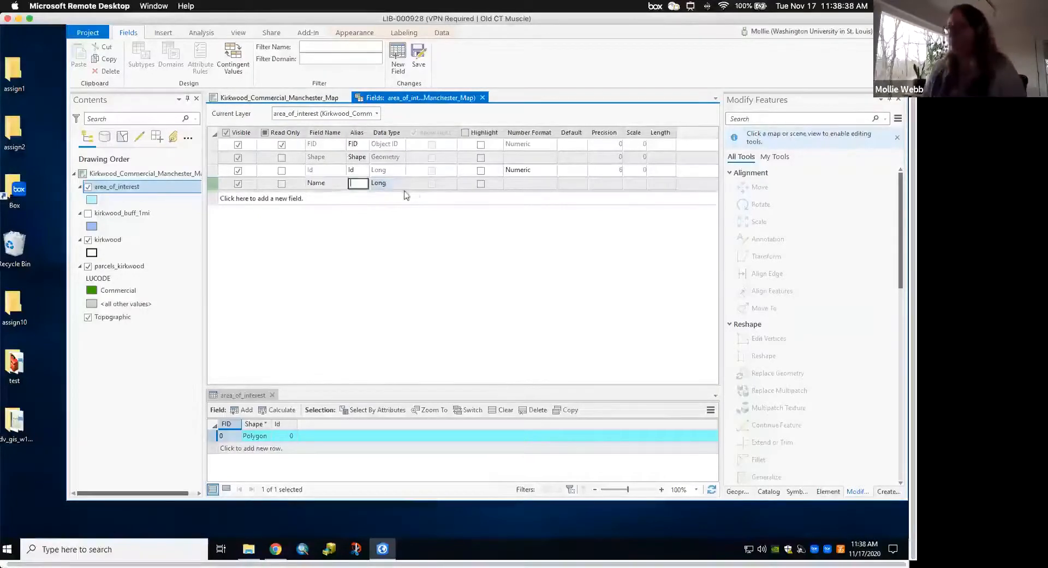
pyautogui.click(400, 184)
pyautogui.click(382, 247)
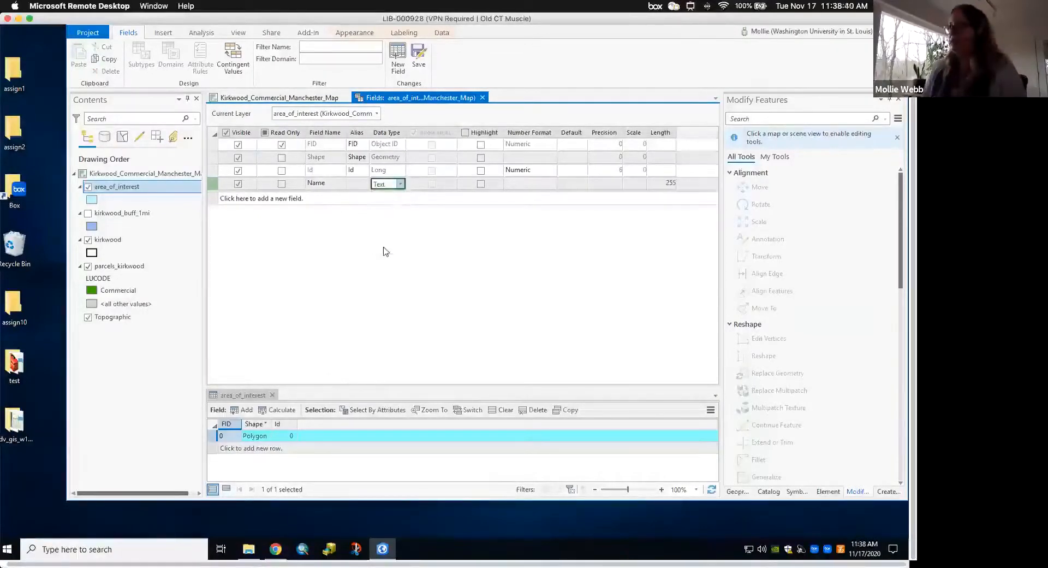
pyautogui.click(419, 54)
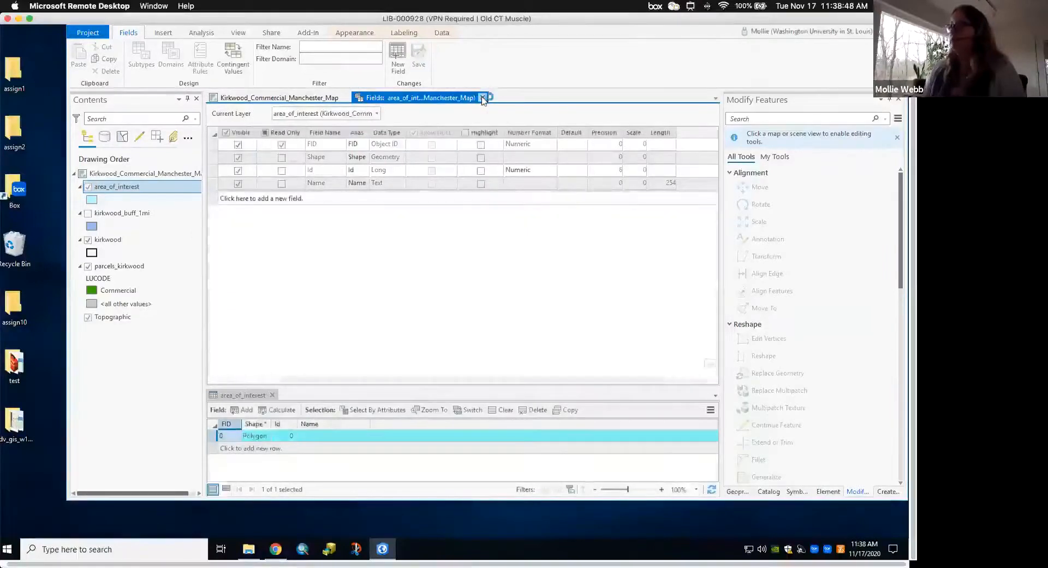
pyautogui.click(483, 98)
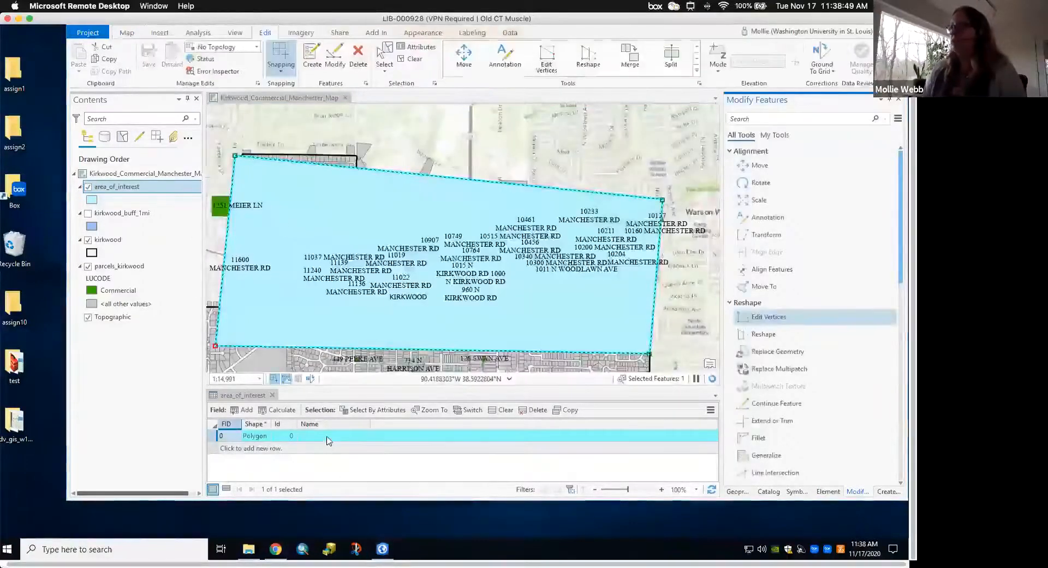
# - Finish the polygon's vertex edits and clear the polygon selection
pyautogui.click(346, 440)
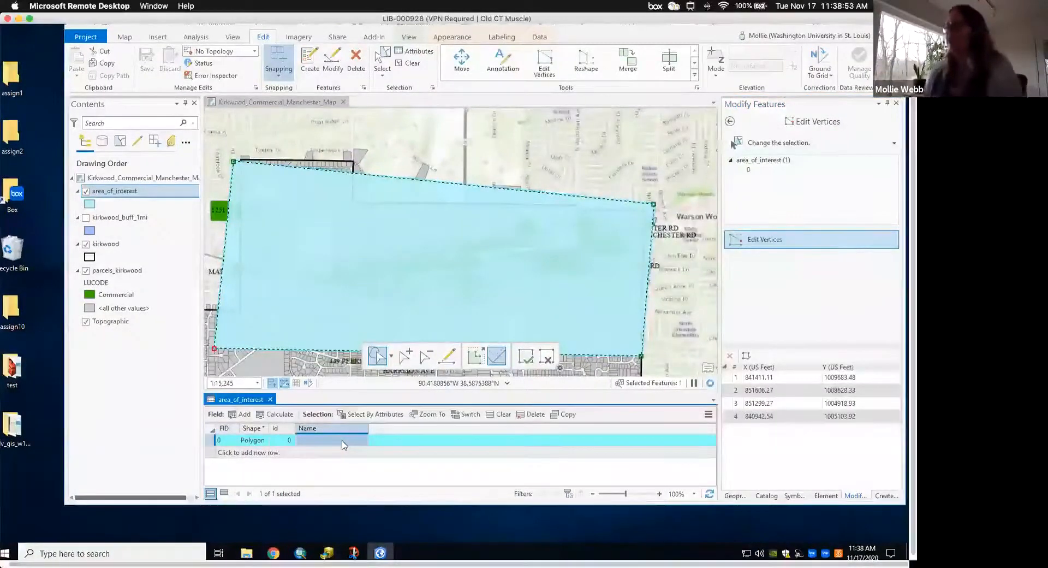
pyautogui.click(547, 359)
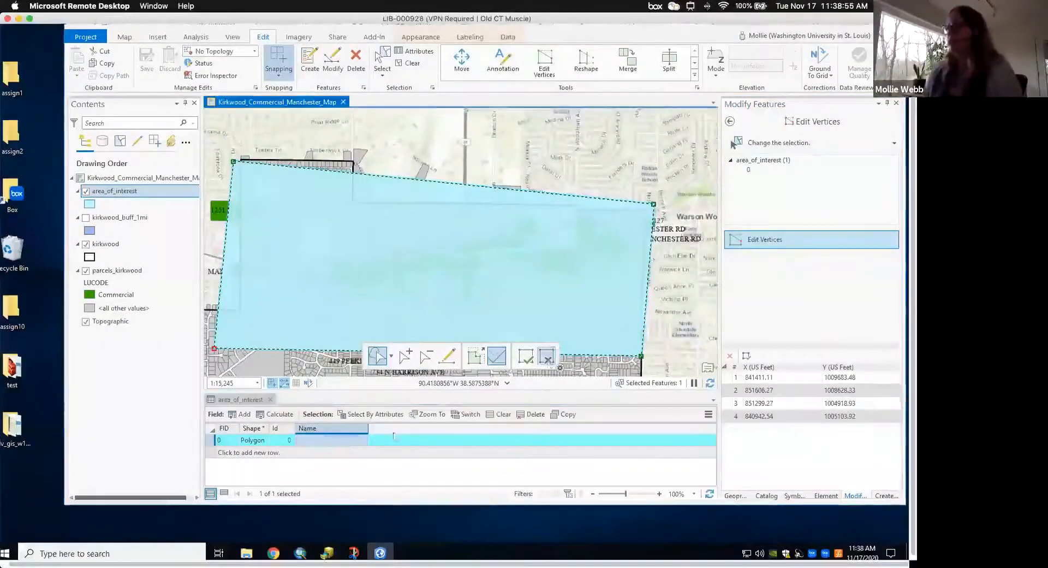
pyautogui.click(325, 441)
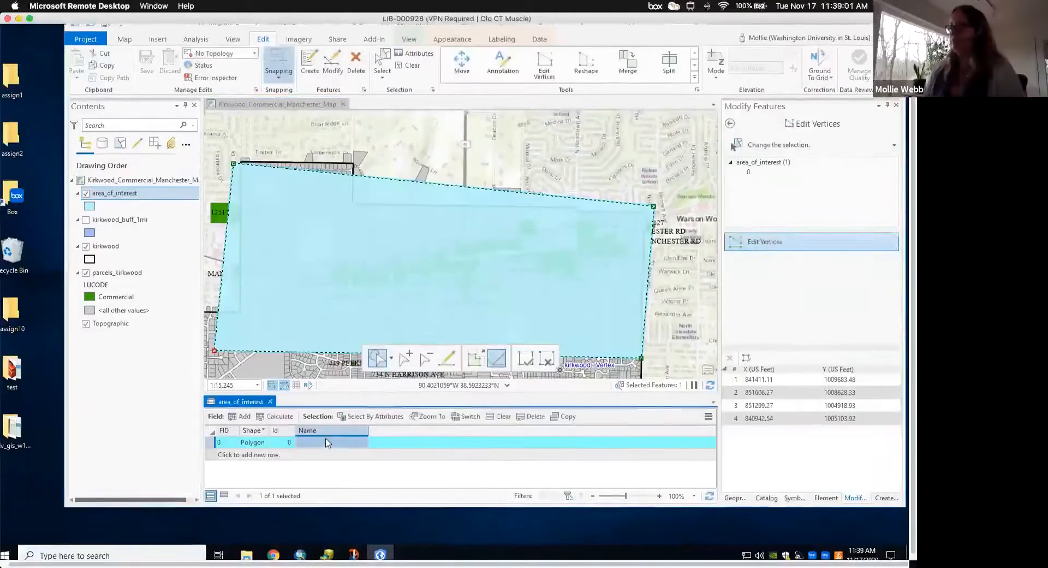
pyautogui.click(546, 361)
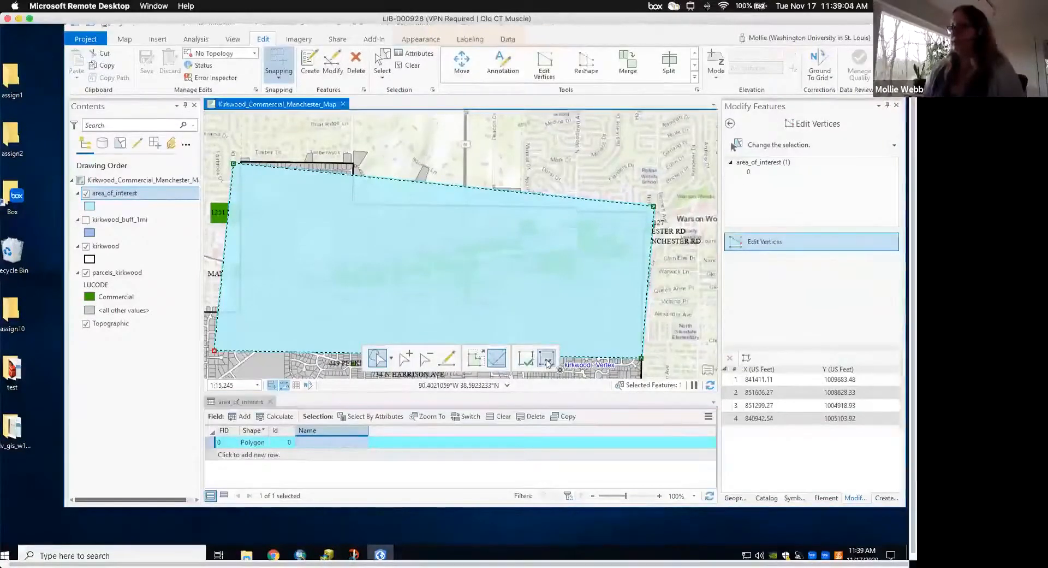
pyautogui.click(547, 359)
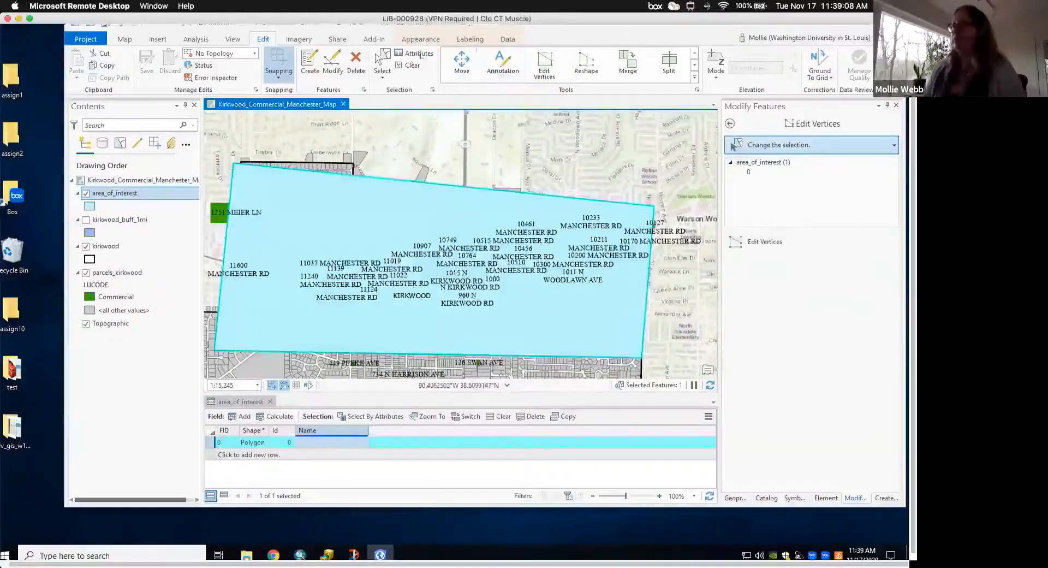
pyautogui.click(411, 65)
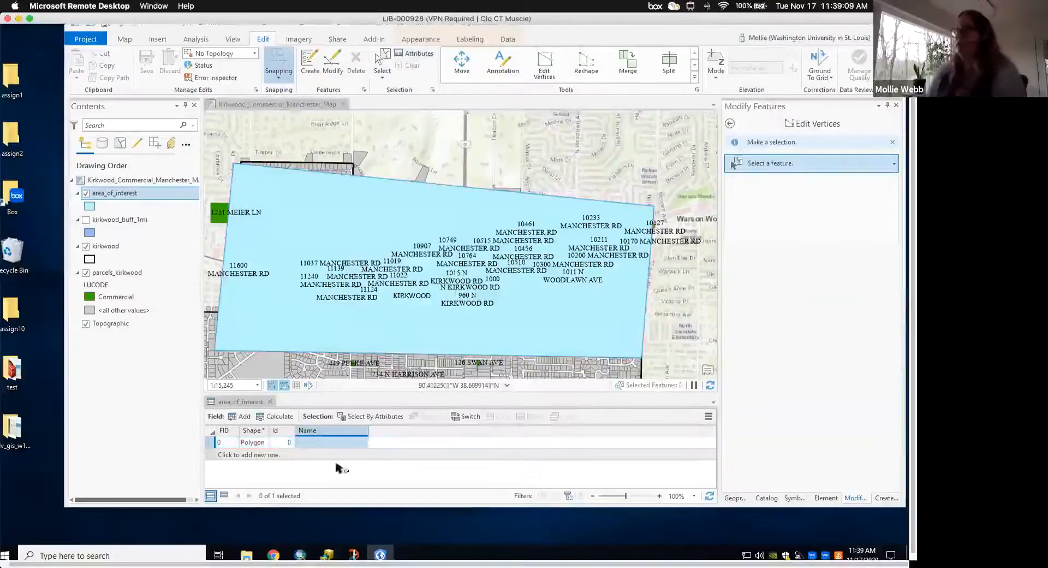
# - Enter 'Study Area #1' as the polygon's Name value and add a new table row
pyautogui.doubleClick(311, 446)
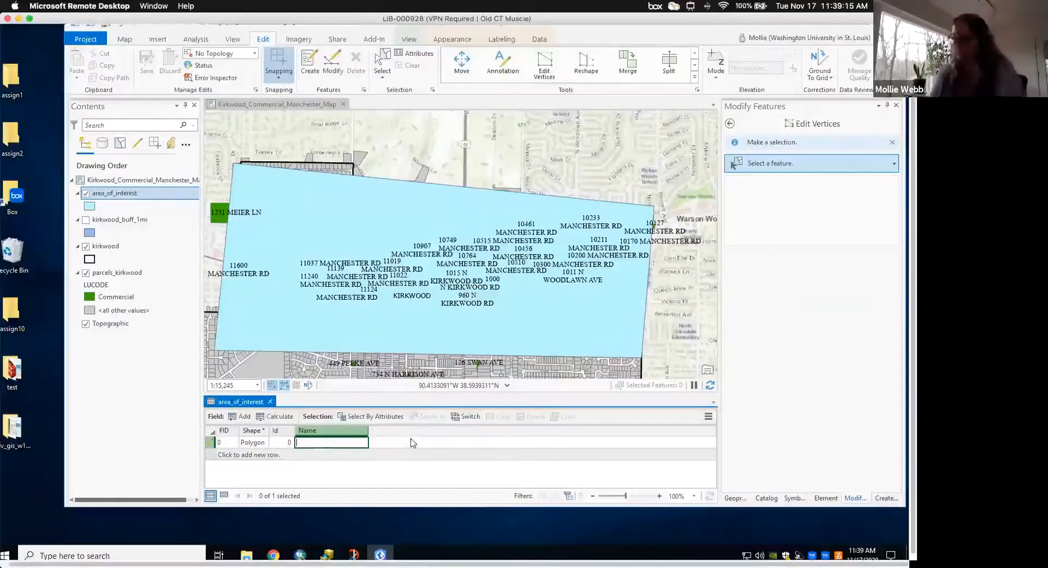
pyautogui.write('Study Area ')
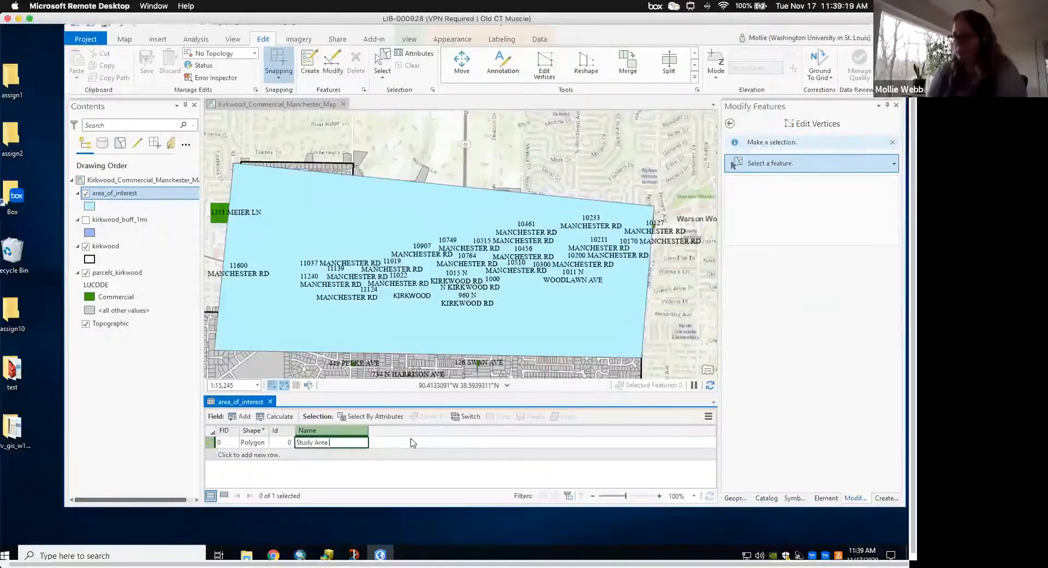
pyautogui.write('#1')
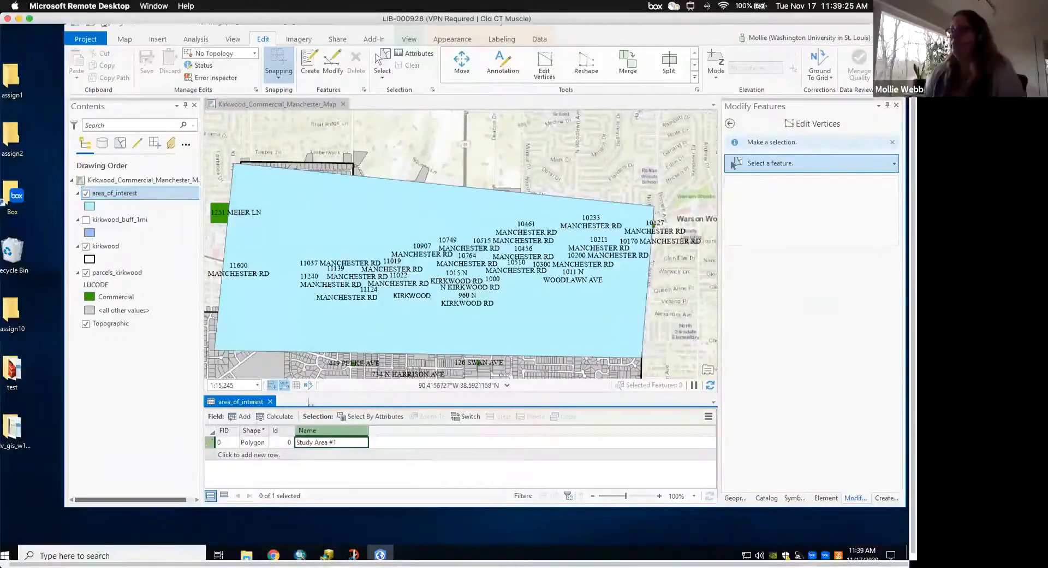
pyautogui.click(261, 455)
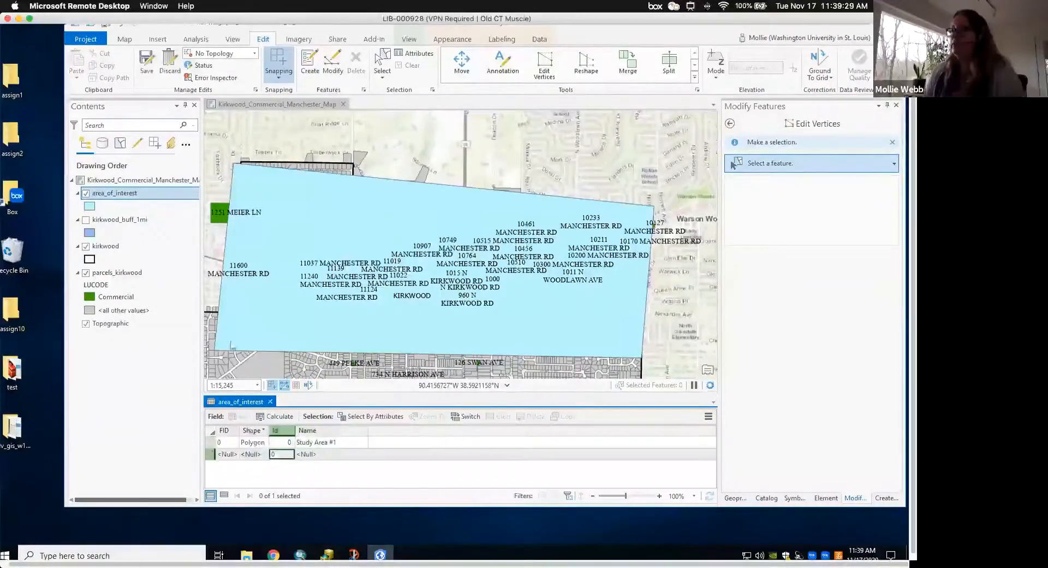
# - Save all edits to area_of_interest, confirming Yes
pyautogui.click(147, 61)
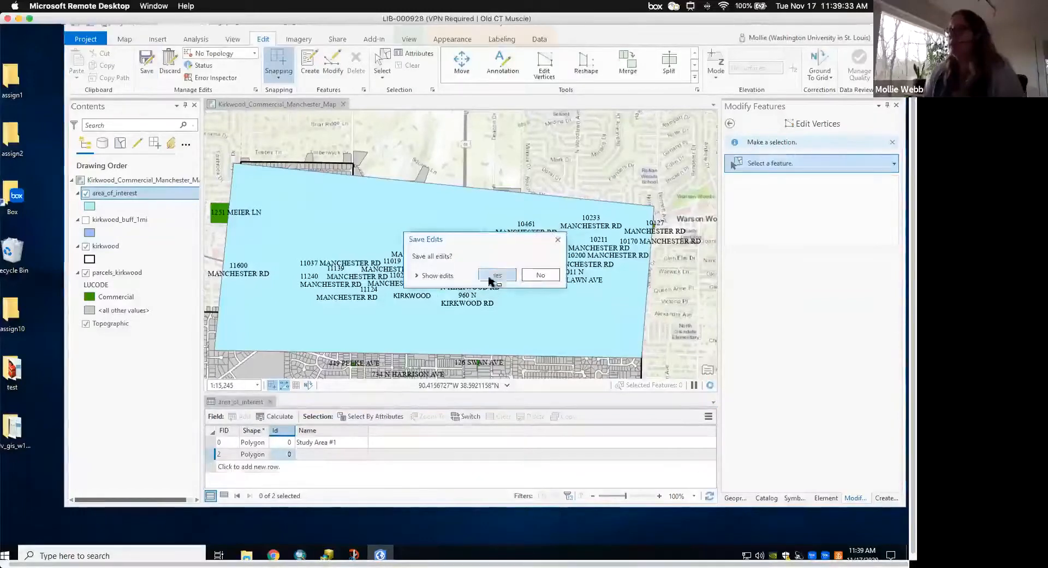
pyautogui.click(494, 276)
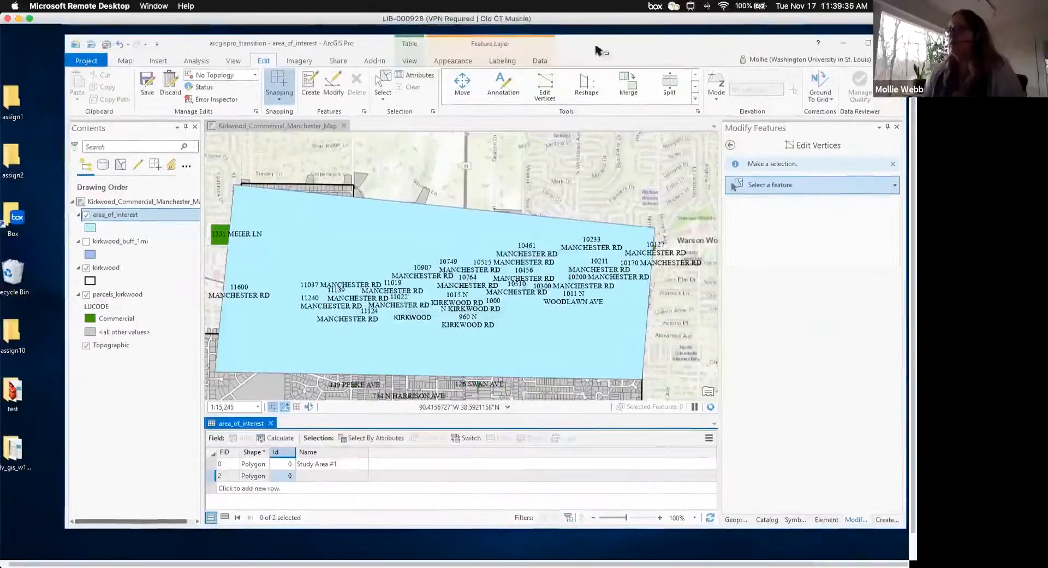
pyautogui.scroll(1, 396, 190)
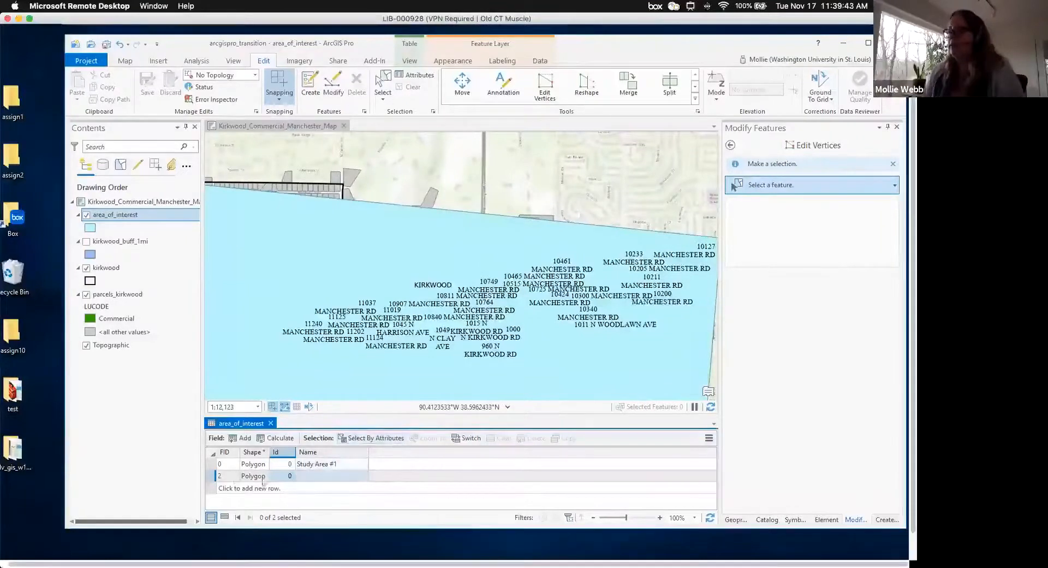
# - Select the extra FID 2 row and try deleting it from the attribute table
pyautogui.click(212, 476)
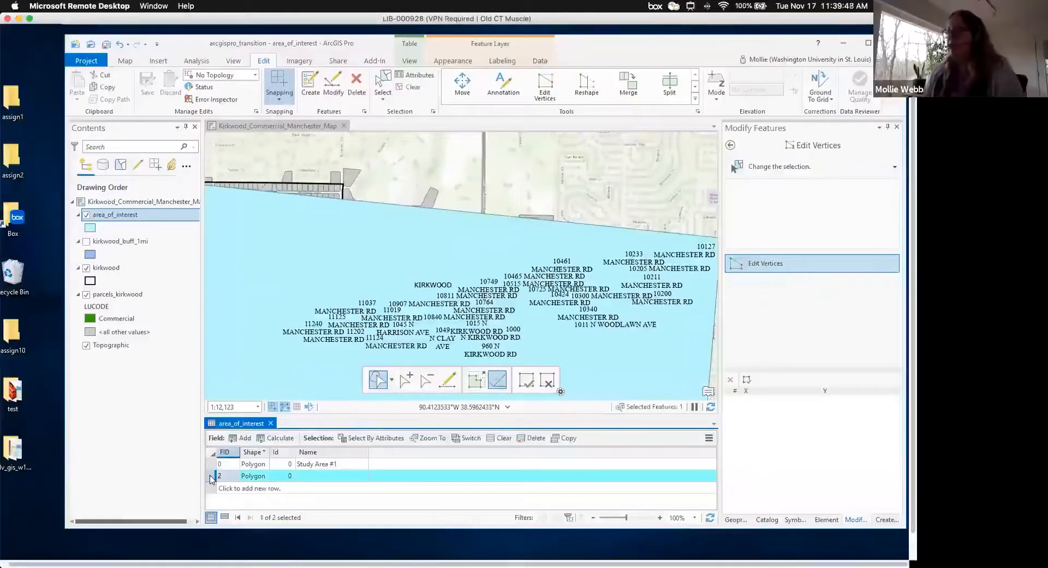
pyautogui.hscroll(-1, 213, 479)
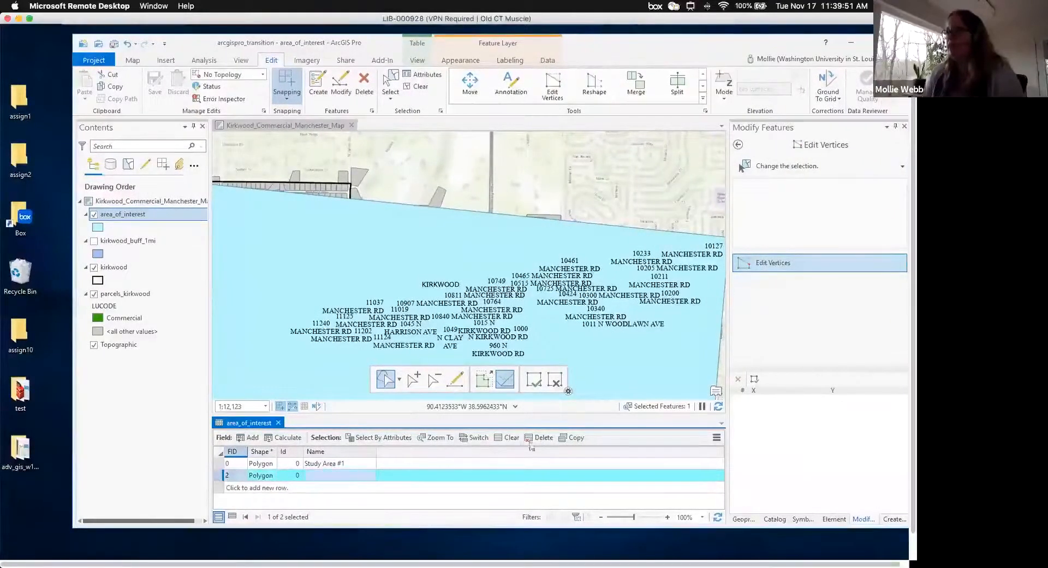
pyautogui.click(534, 439)
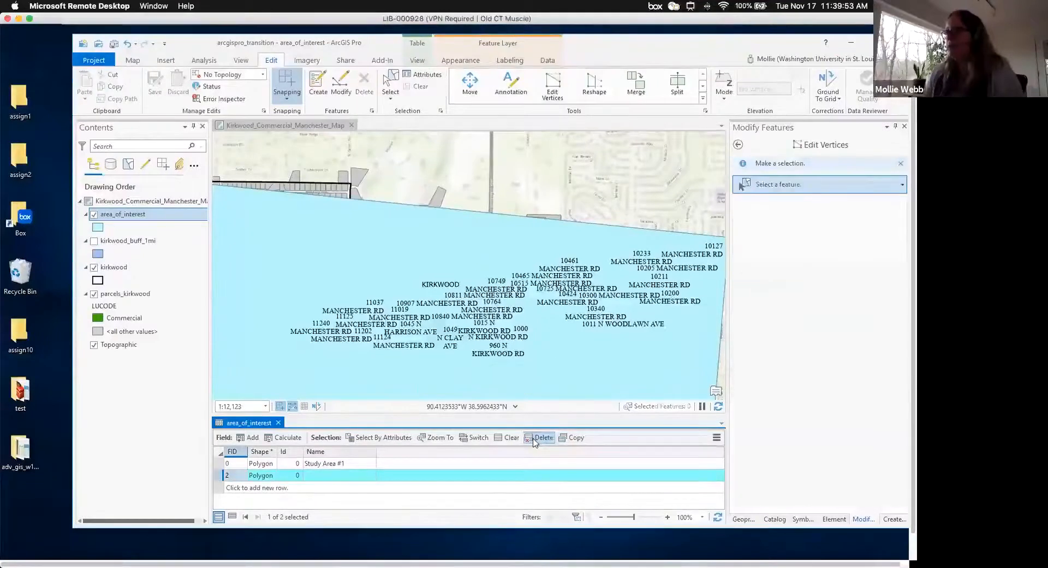
pyautogui.hscroll(1, 310, 465)
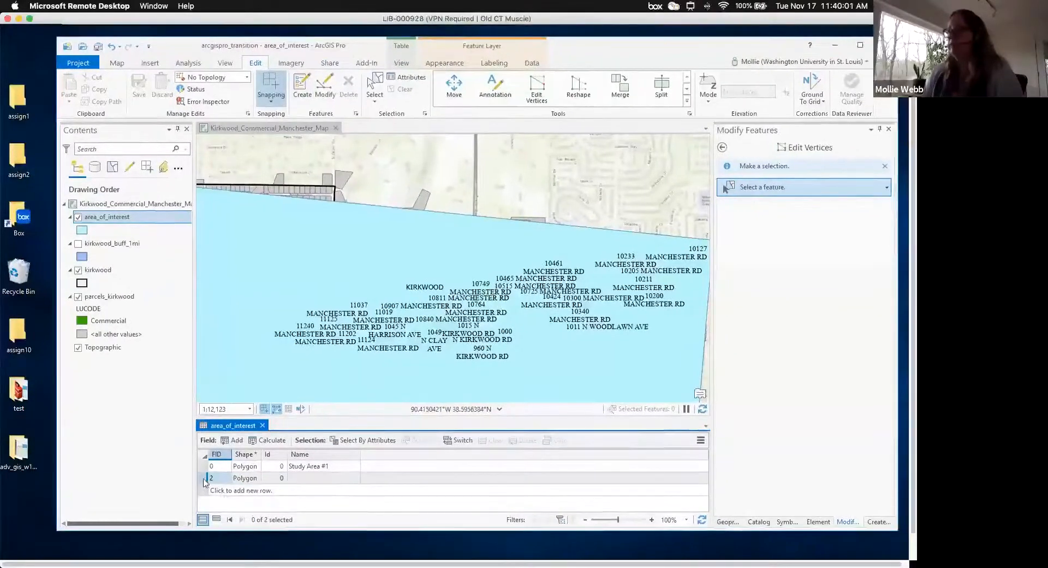
pyautogui.click(206, 478)
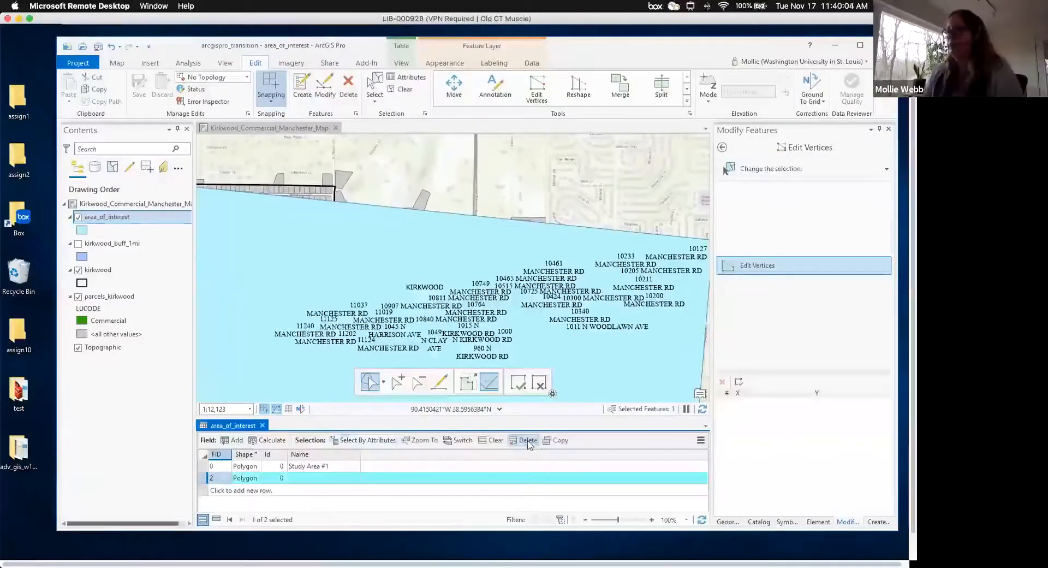
pyautogui.click(527, 441)
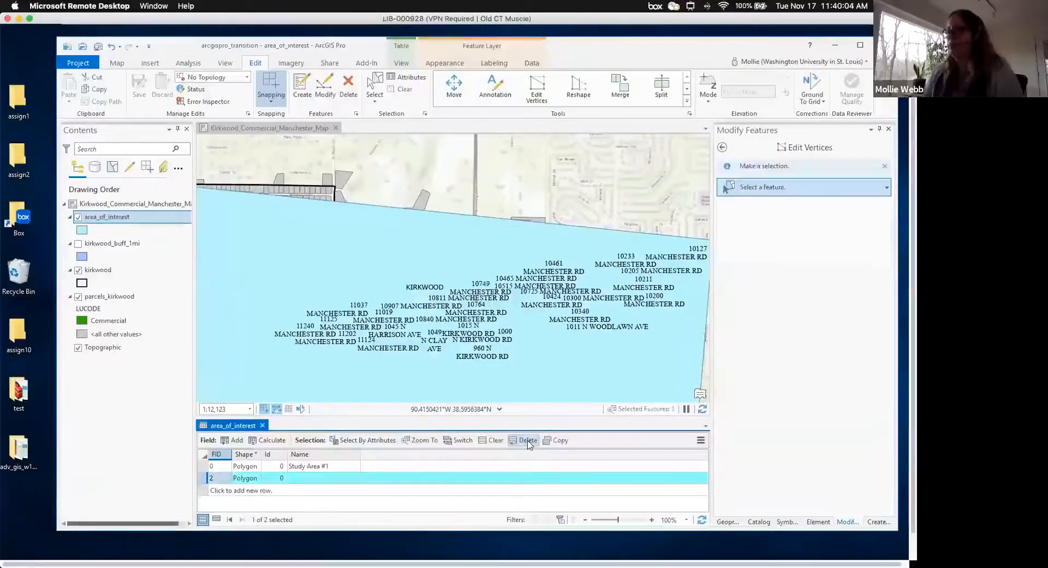
# - Retry deleting the FID 2 row from the table and the Edit ribbon, then reposition the window
pyautogui.click(726, 148)
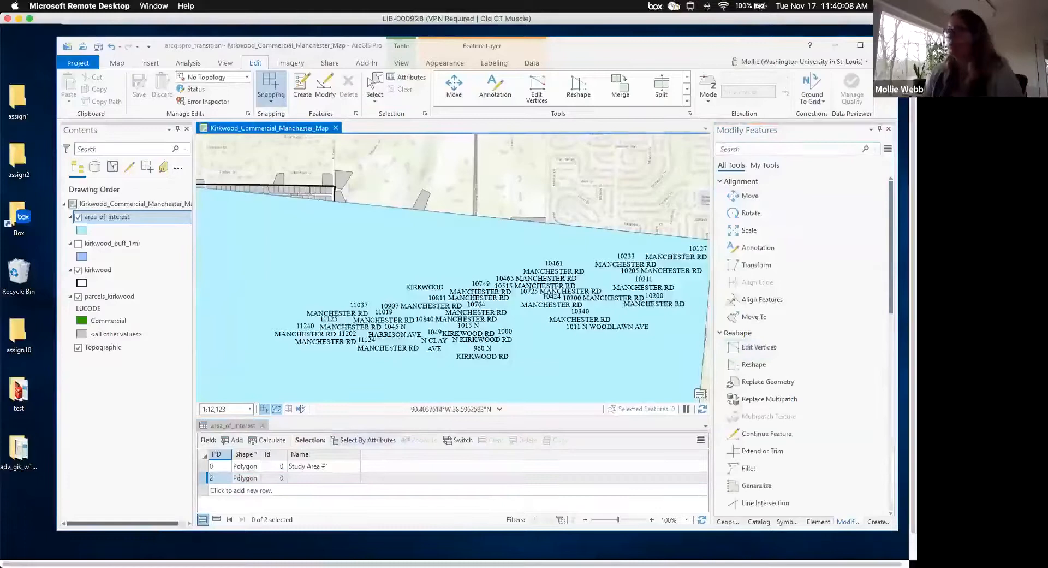
pyautogui.click(205, 480)
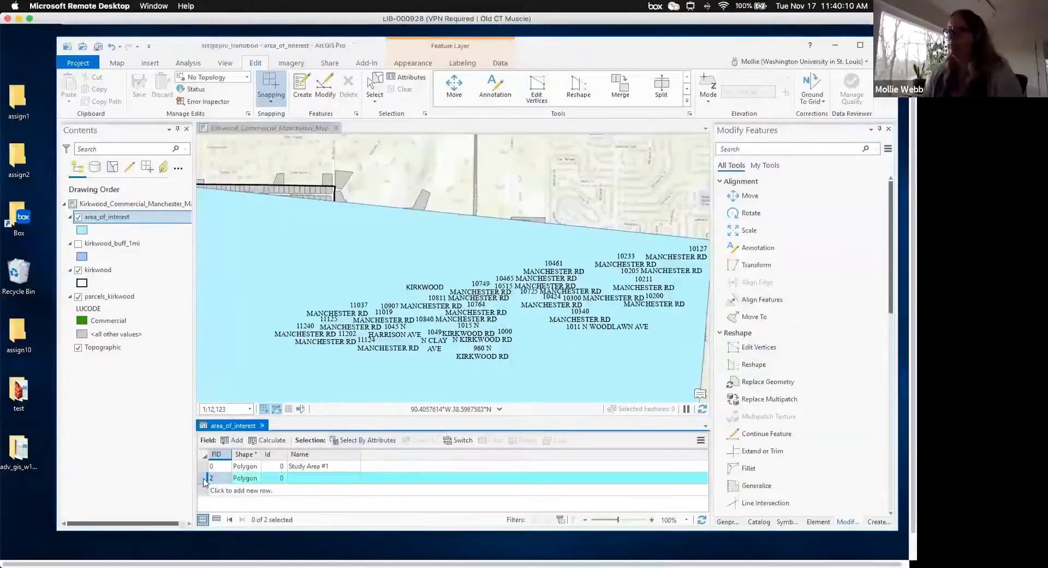
pyautogui.click(528, 441)
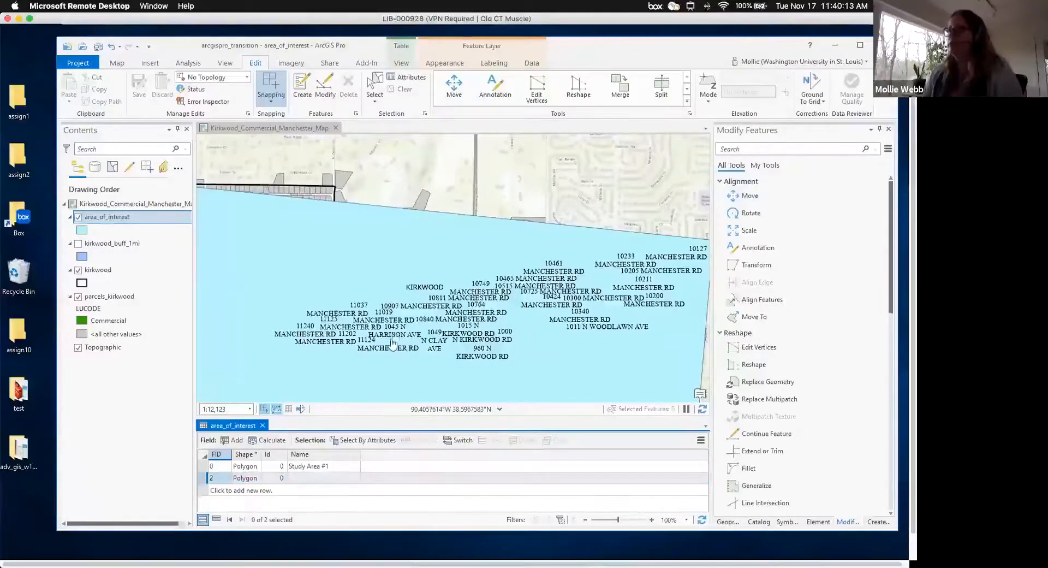
pyautogui.click(204, 478)
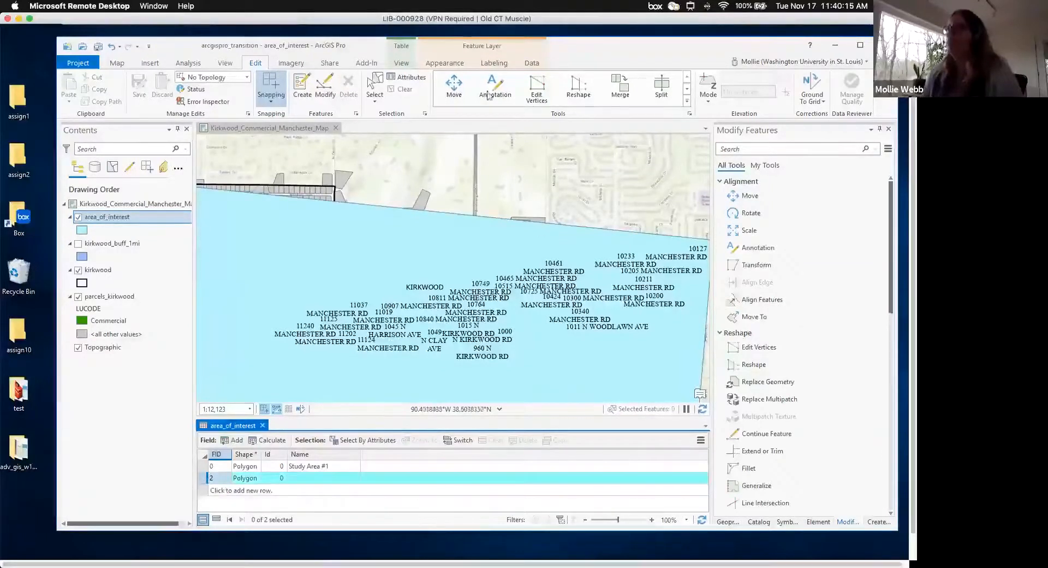
pyautogui.click(349, 90)
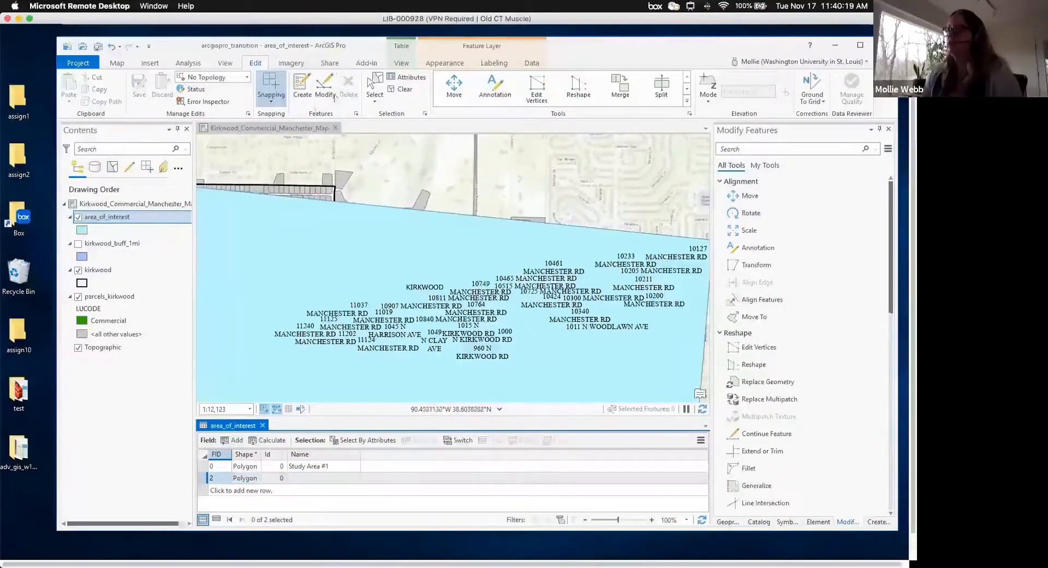
pyautogui.moveTo(332, 55); pyautogui.dragTo(339, 57)
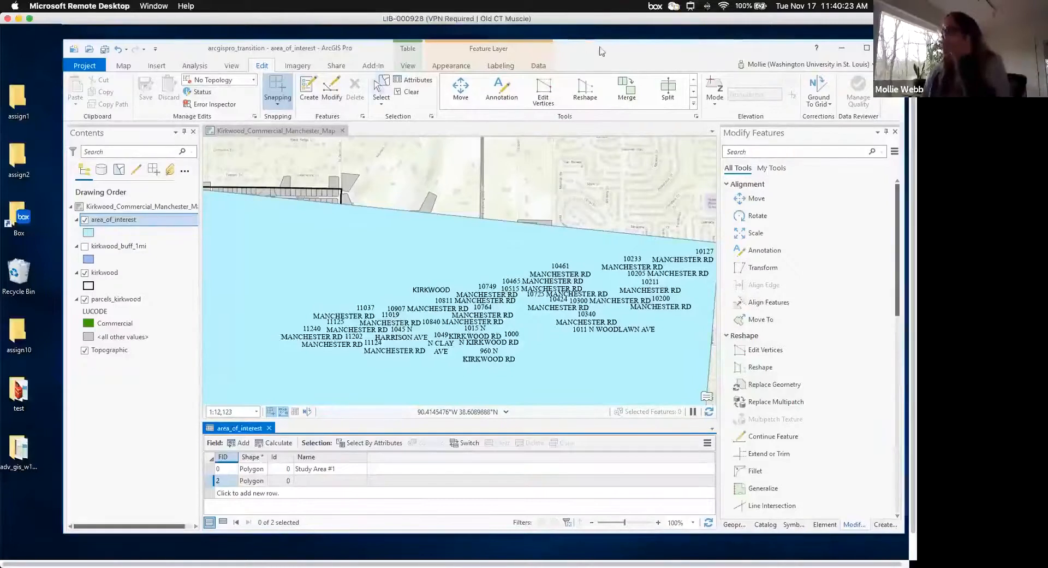
pyautogui.moveTo(601, 50); pyautogui.dragTo(581, 55)
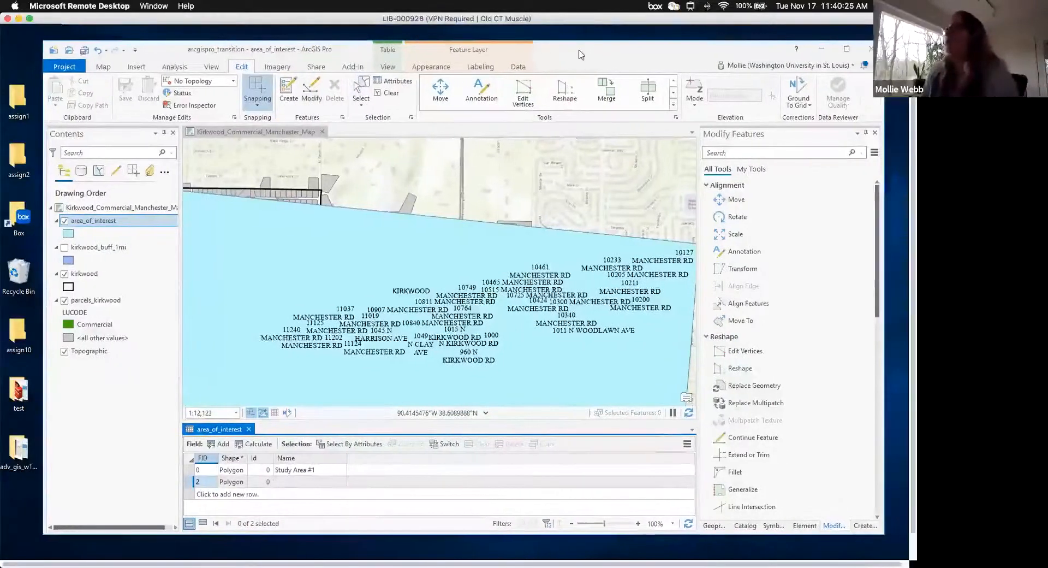